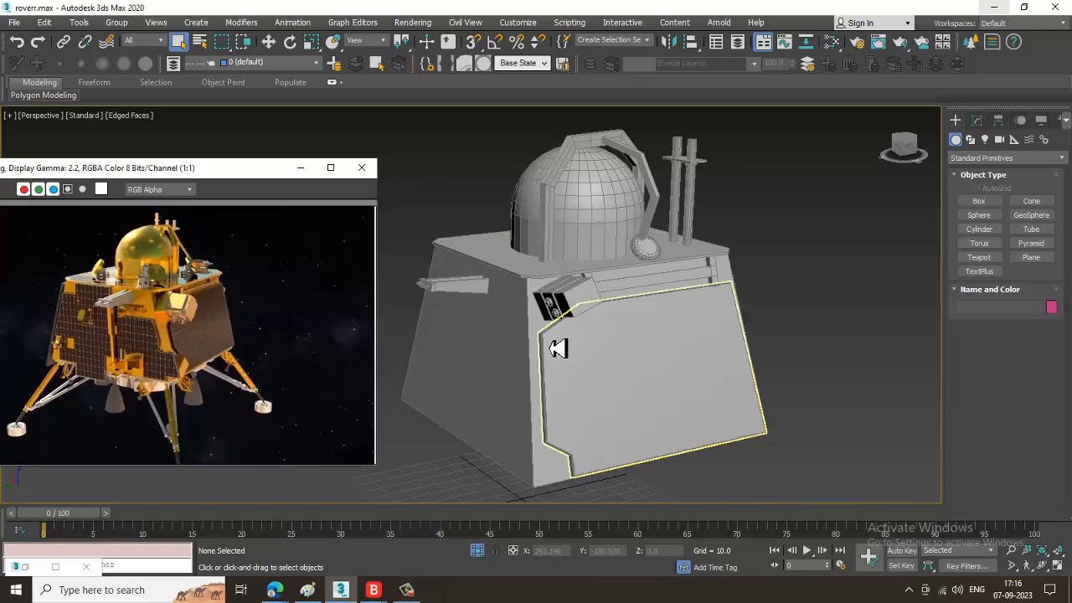
Compare the lander model's side panels, top deck and dome with the reference image of the finished lander.
alt+middle_drag(666, 397, 670, 352)
scroll(632, 386, down, 2)
scroll(646, 368, up, 2)
click(670, 353)
alt+middle_drag(735, 364, 623, 337)
click(589, 374)
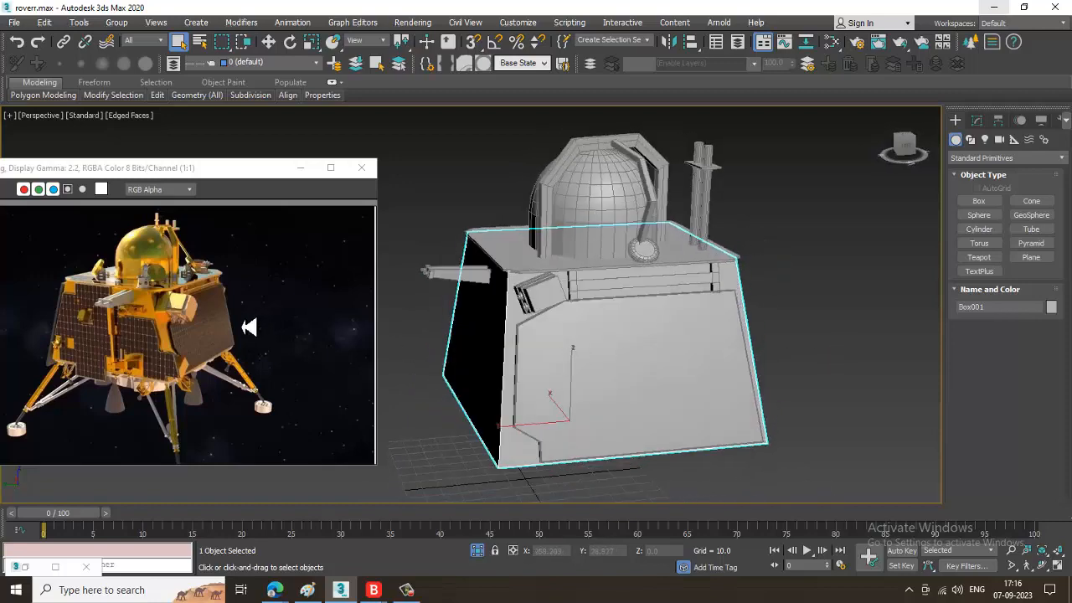
scroll(199, 336, up, 1)
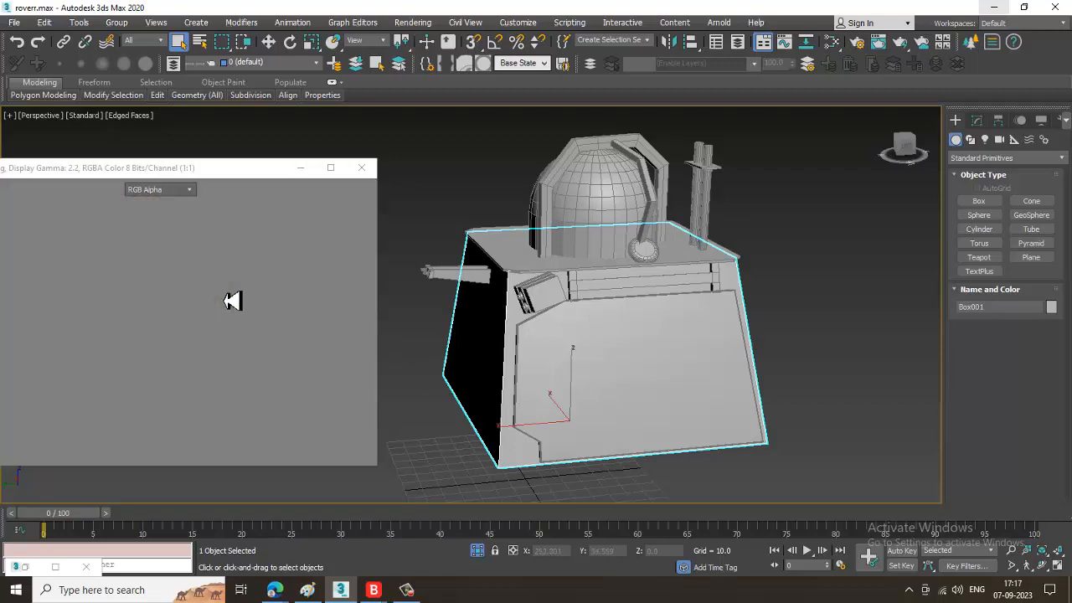
alt+middle_drag(687, 329, 700, 352)
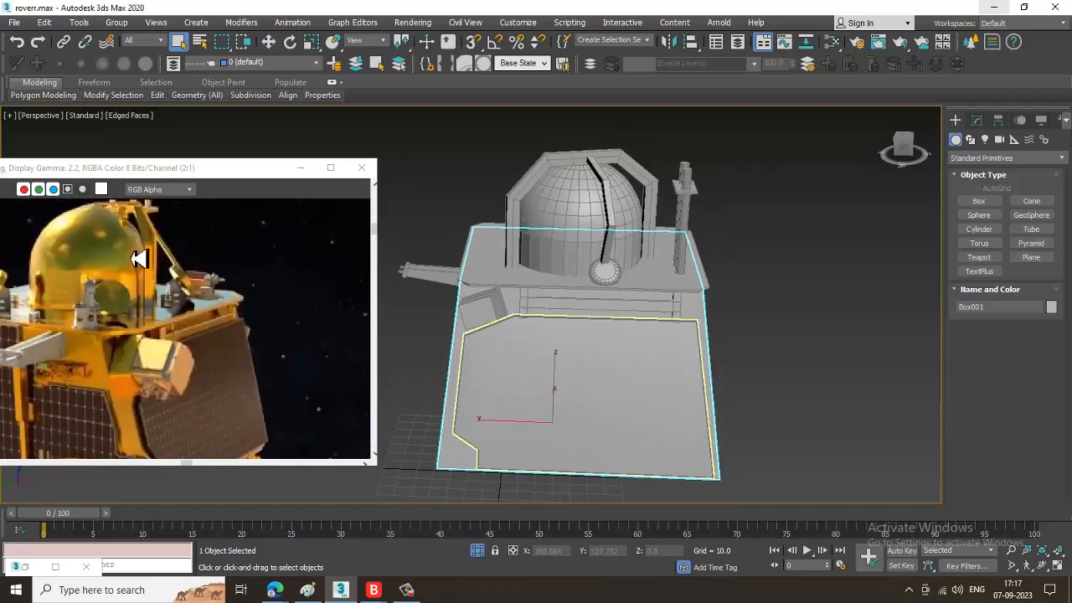
Bring up the rover-comes-out-1_1.jpg reference image, inspect the deck details and place it below the other reference.
click(25, 568)
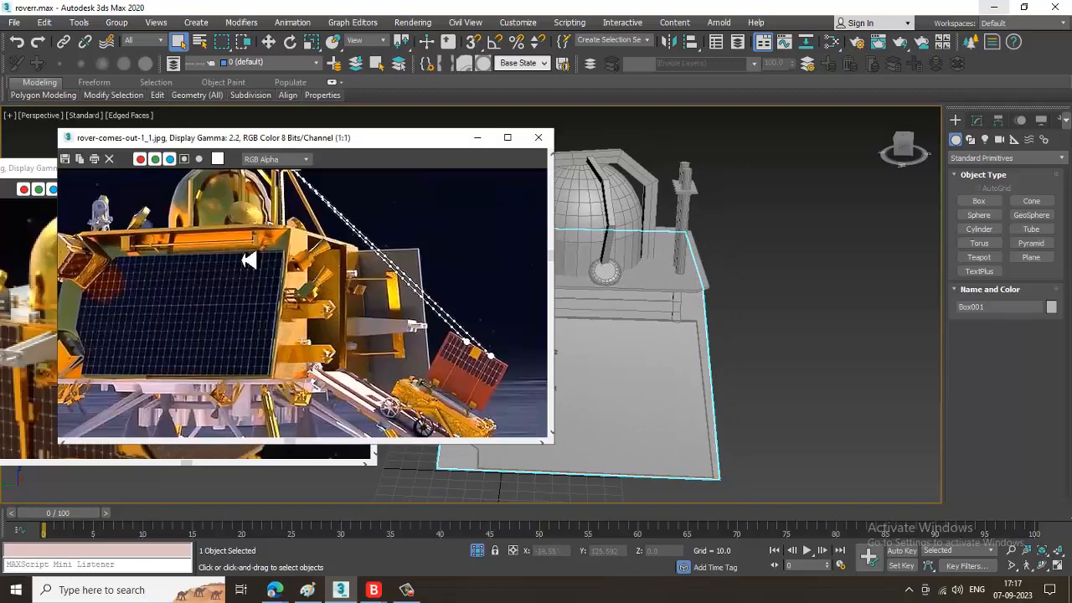
scroll(117, 299, up, 1)
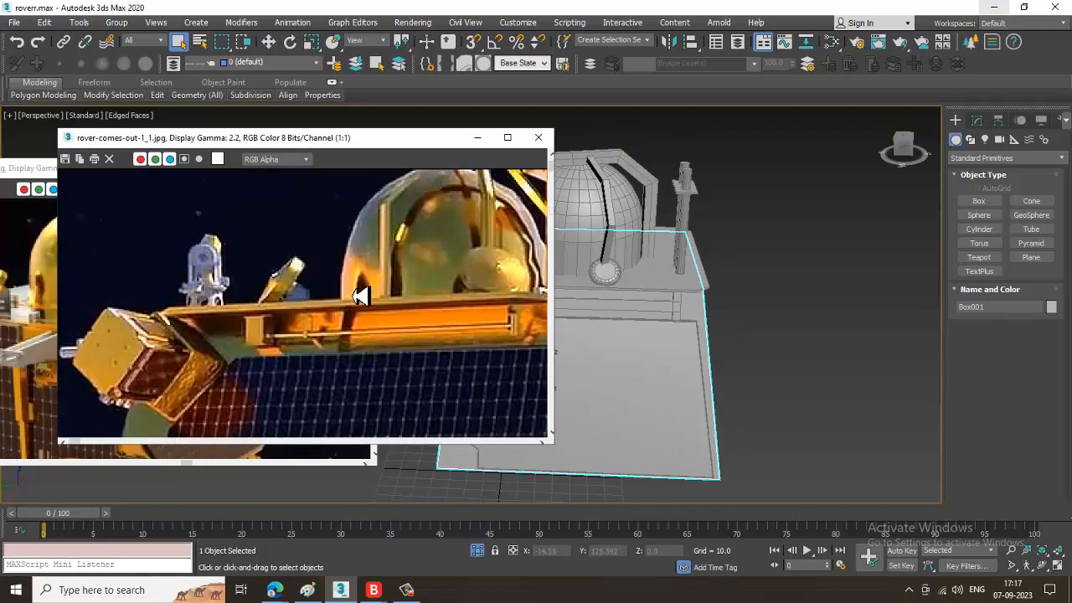
scroll(361, 296, down, 1)
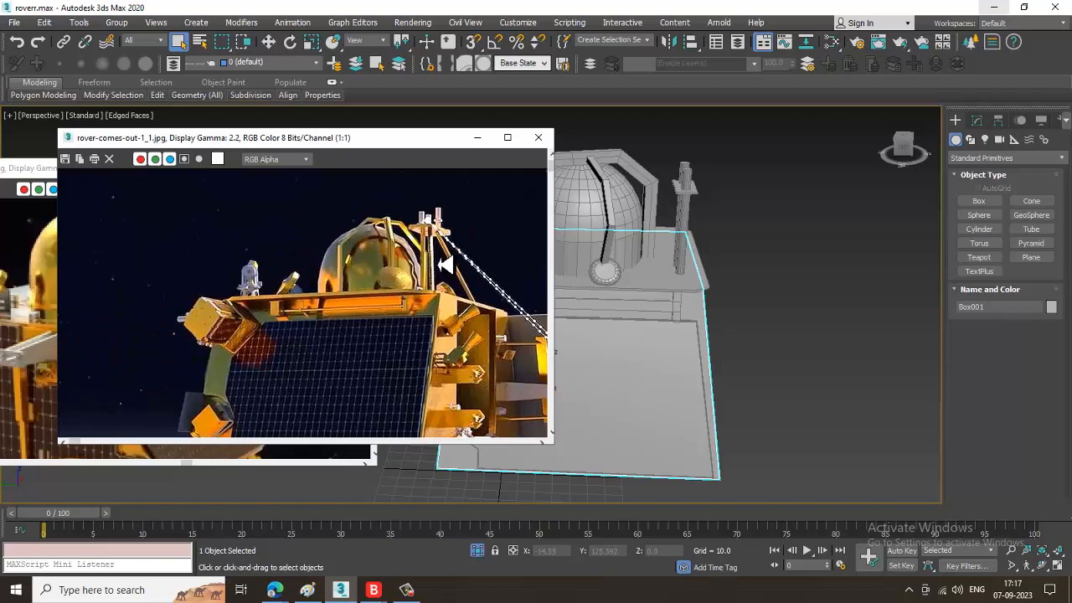
drag(322, 143, 255, 430)
alt+middle_drag(577, 407, 328, 337)
alt+middle_drag(606, 360, 577, 364)
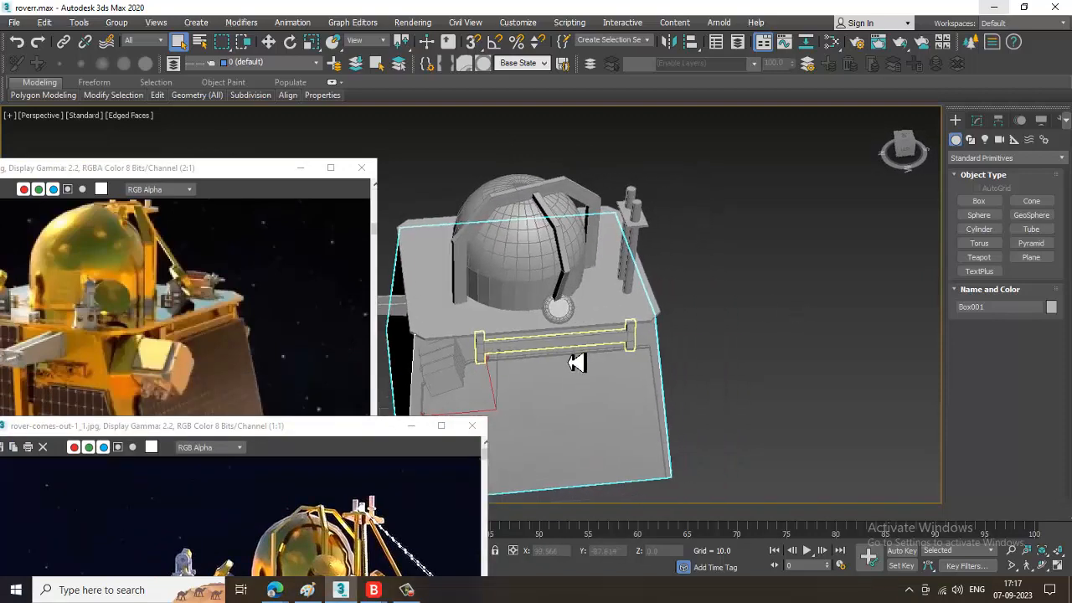
Create a thin box about 11.3 by 9.1 units with AutoGrid on the top deck, near its corner beside the mast.
scroll(577, 364, up, 3)
alt+middle_drag(722, 312, 623, 355)
key(w)
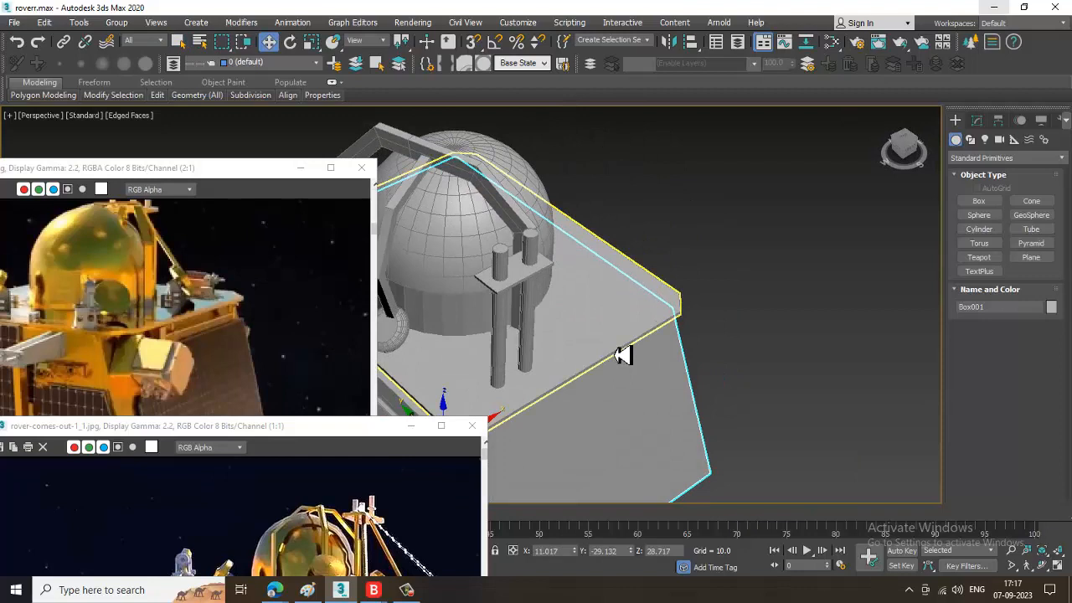
click(974, 202)
scroll(651, 327, up, 3)
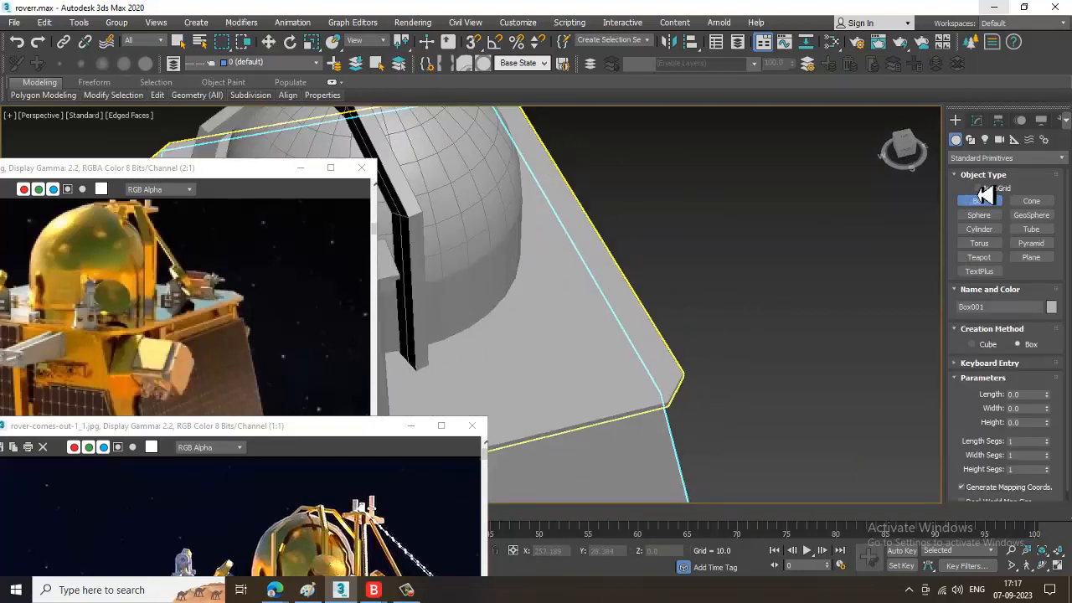
click(996, 187)
drag(558, 360, 537, 404)
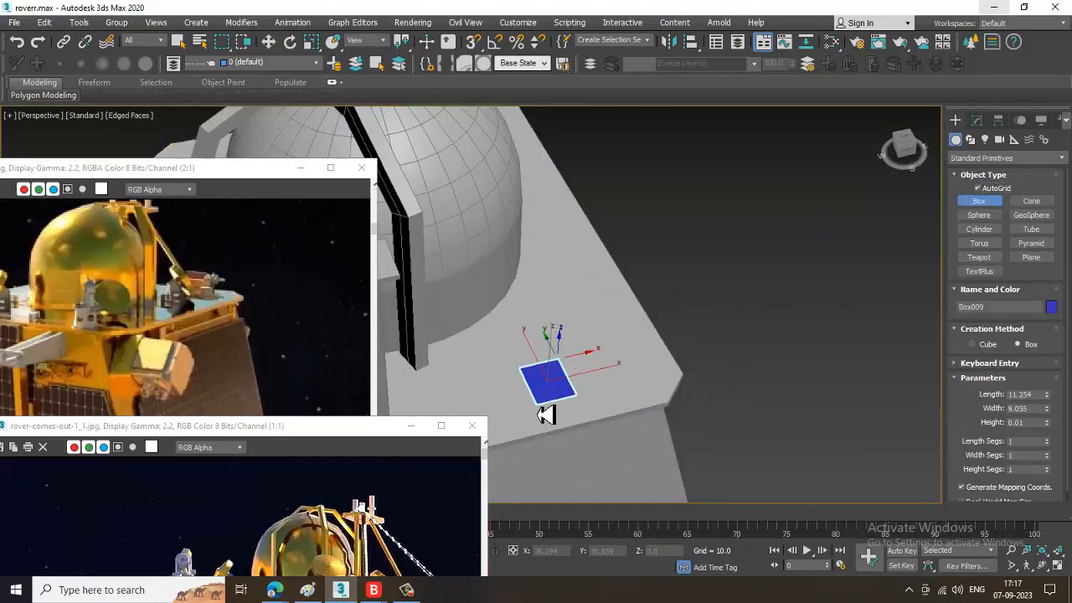
key(w)
alt+middle_drag(546, 405, 598, 318)
scroll(591, 361, up, 5)
scroll(598, 319, up, 2)
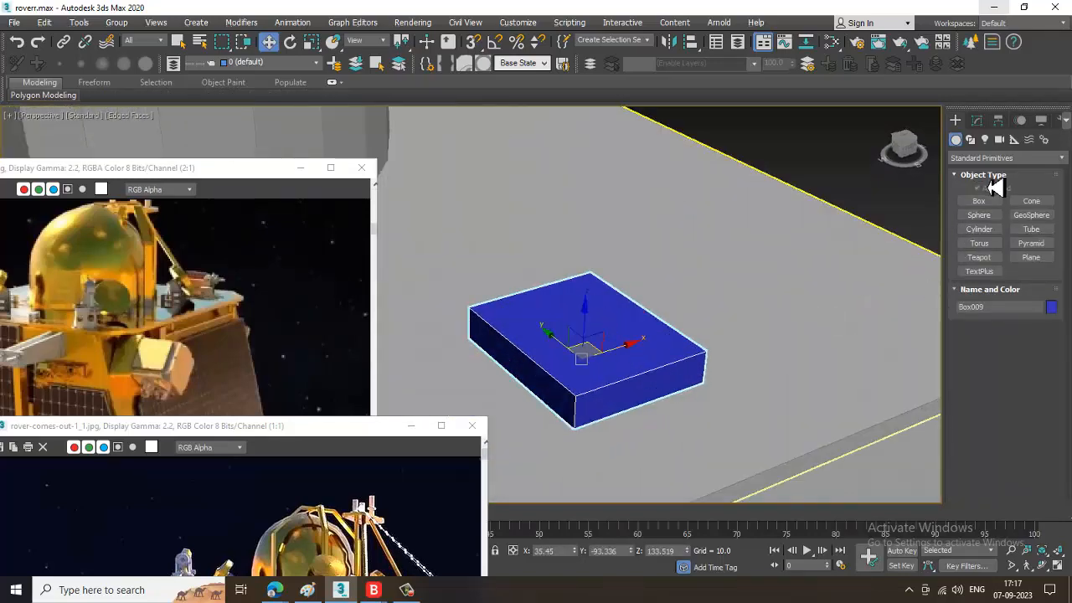
Draw an open U-shaped line with three straight segments around the small deck box in the top view.
click(971, 141)
click(982, 215)
key(t)
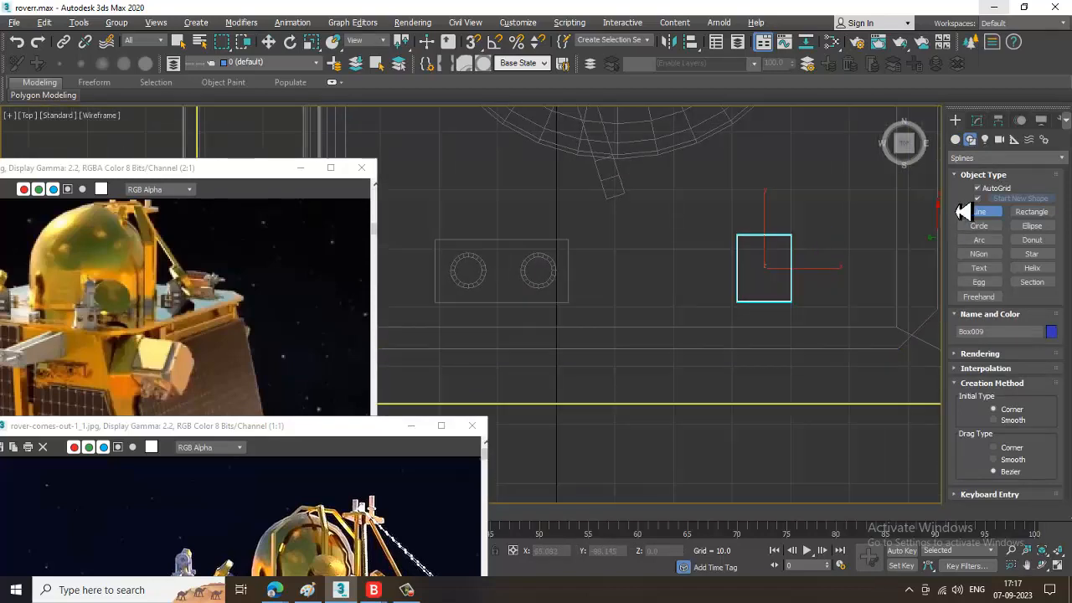
click(826, 250)
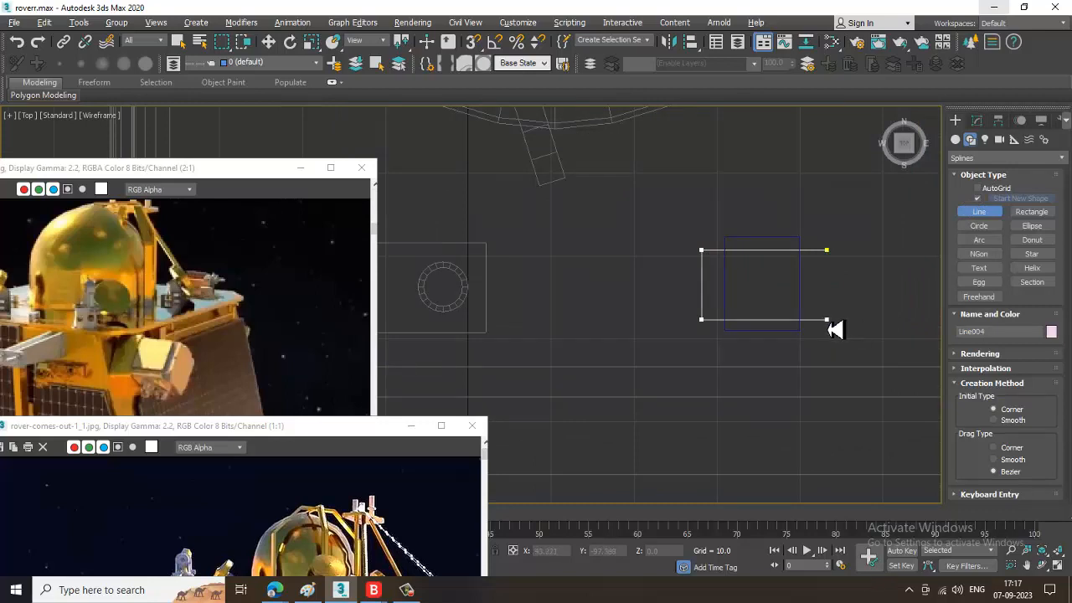
right_click(826, 322)
scroll(764, 272, up, 2)
Shorten the U-shaped line by moving the vertex pairs at its closed and open ends inward along X.
key(1)
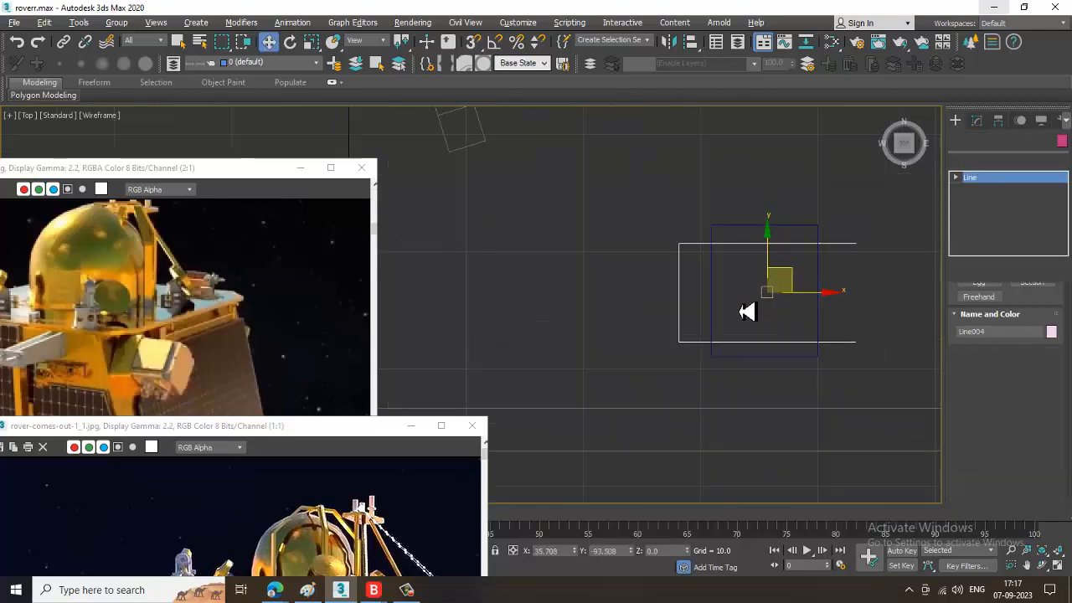
drag(634, 224, 729, 393)
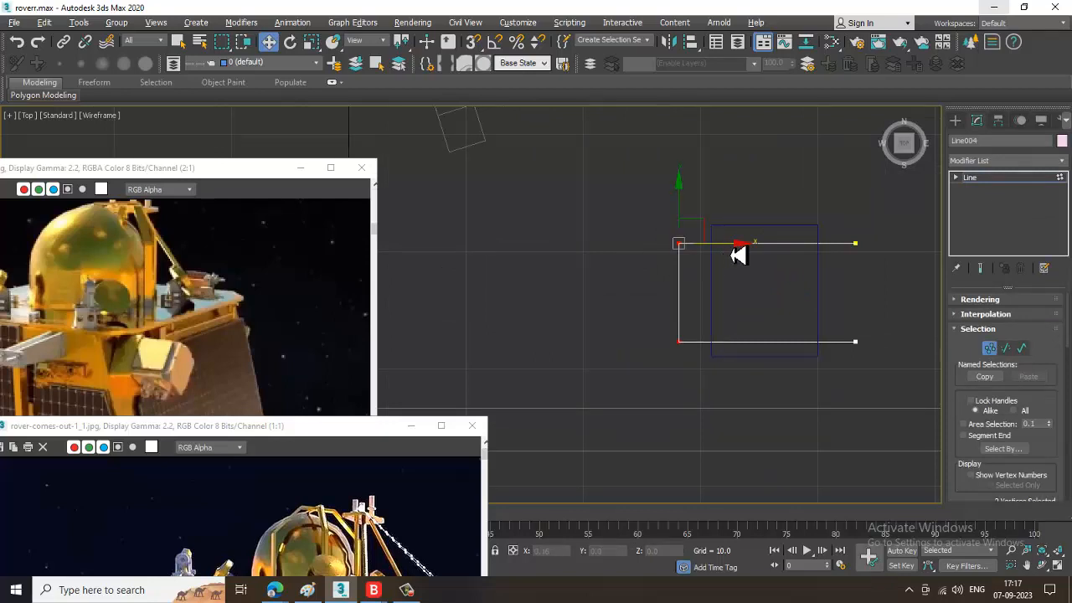
drag(738, 255, 751, 248)
drag(820, 227, 932, 418)
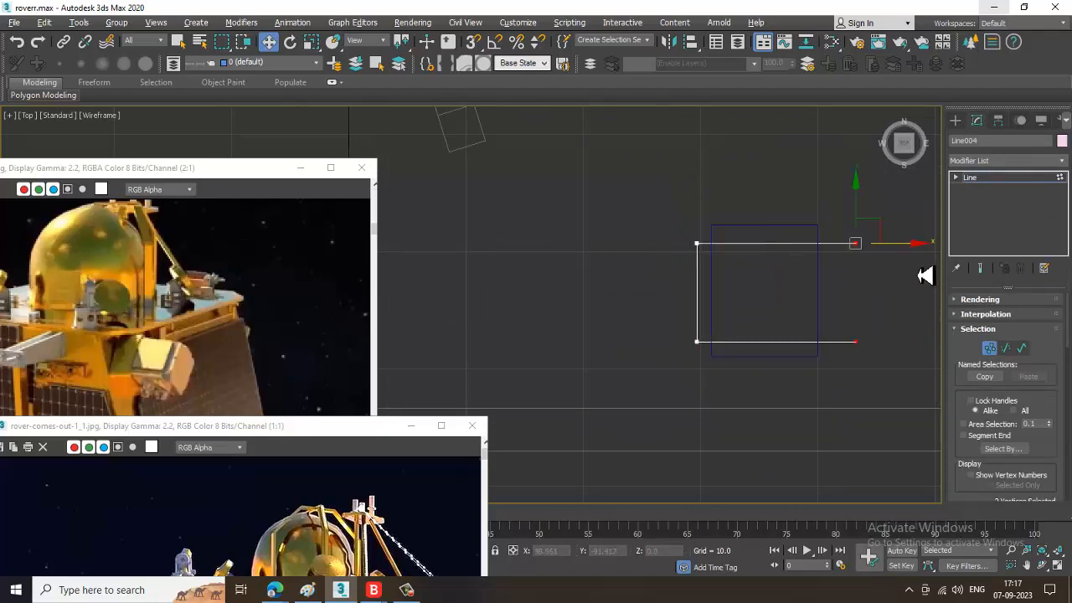
drag(919, 255, 899, 256)
Show the U-shaped line in the viewport with a rectangular cross-section and set its width to 0.84.
click(981, 301)
scroll(986, 323, up, 2)
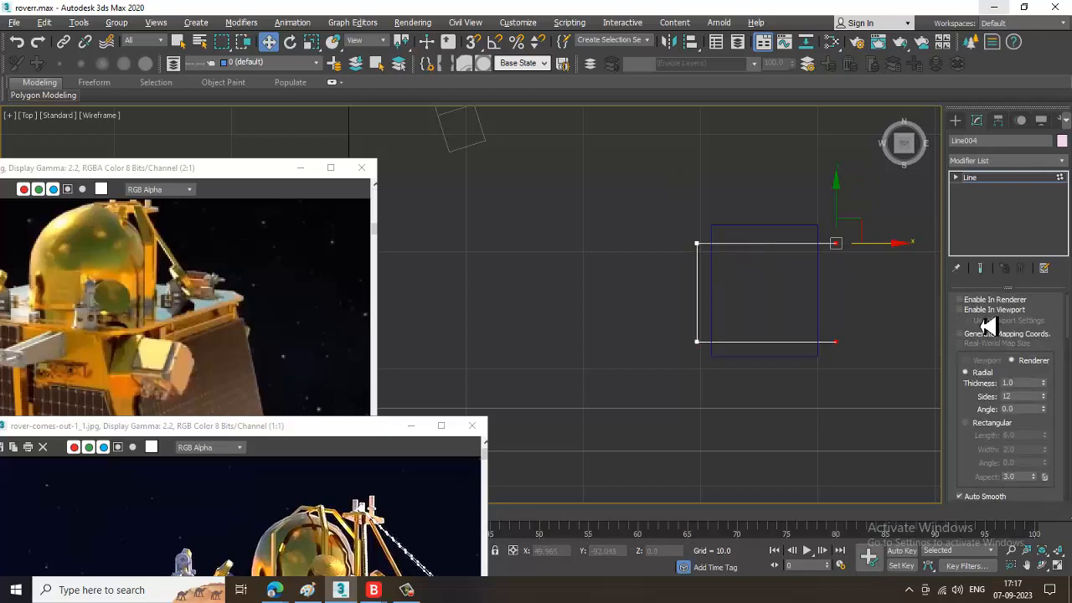
click(993, 313)
click(996, 424)
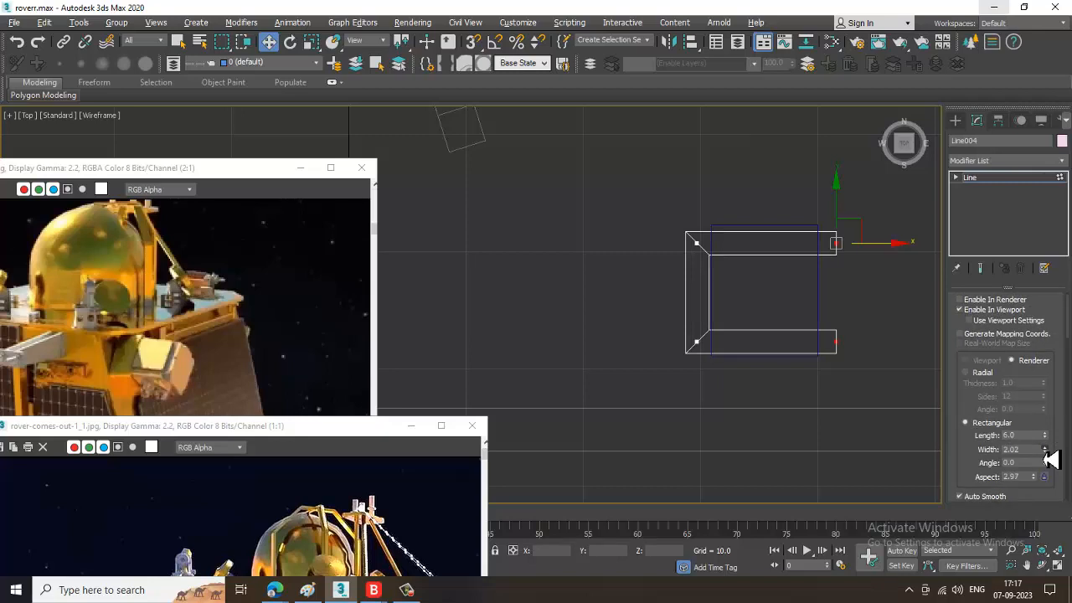
drag(1051, 459, 851, 431)
Raise the whole U-shaped line from ground level onto the small box on the lander's top deck.
key(alt+w)
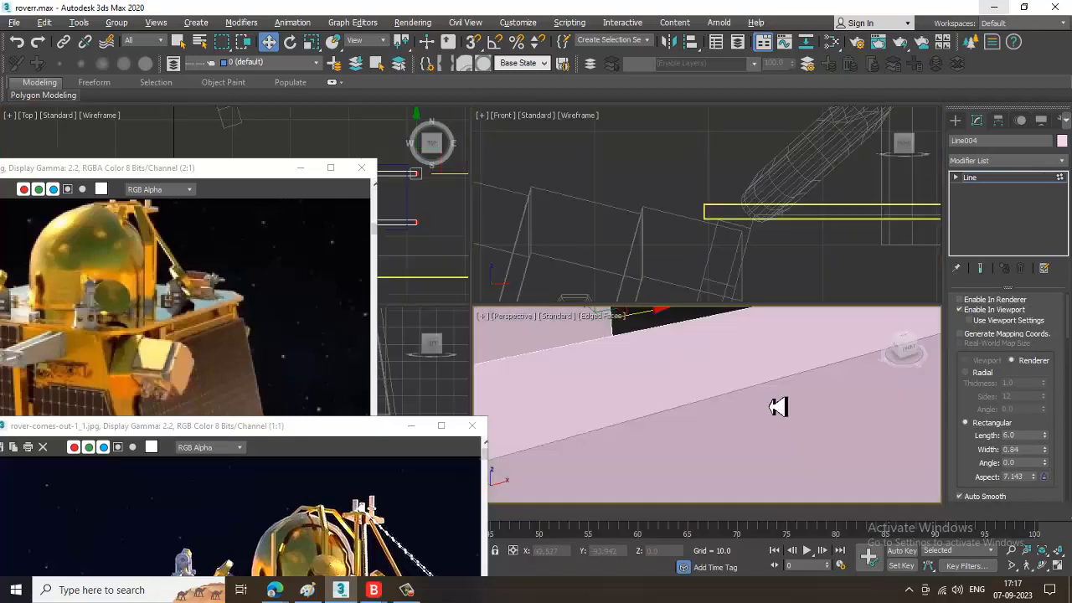
scroll(778, 406, down, 8)
key(alt+w)
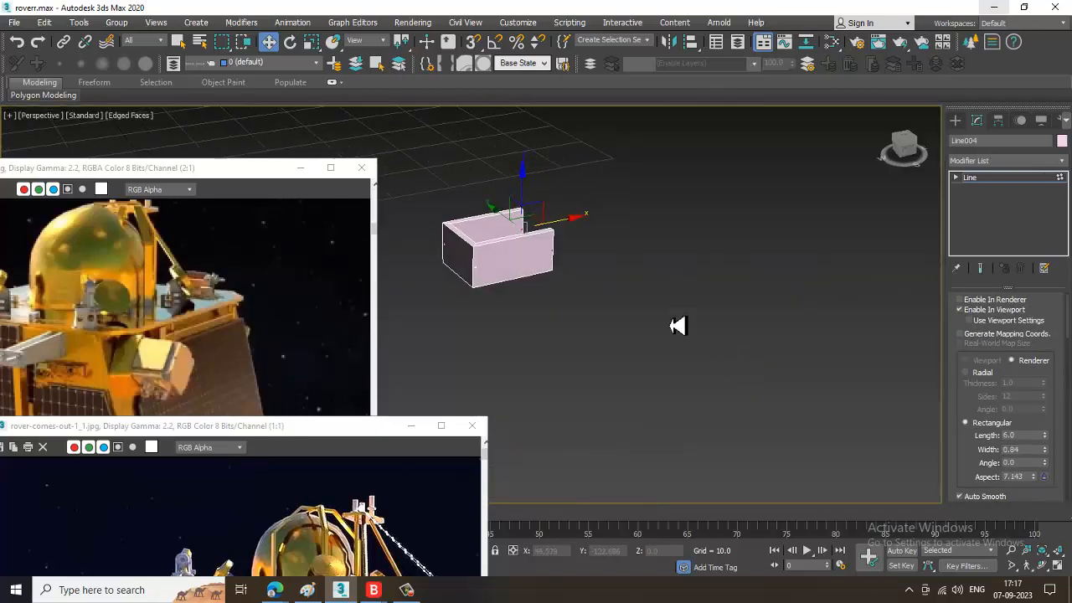
scroll(678, 325, down, 6)
middle_drag(651, 288, 645, 357)
drag(644, 356, 659, 203)
key(ctrl+z)
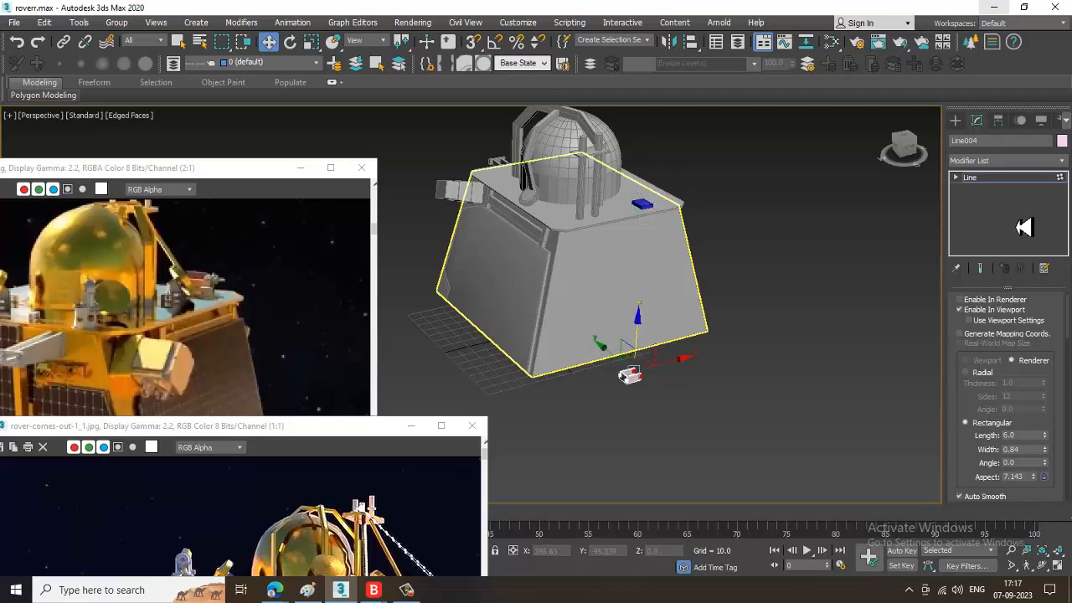
click(1018, 185)
drag(642, 335, 695, 152)
key(z)
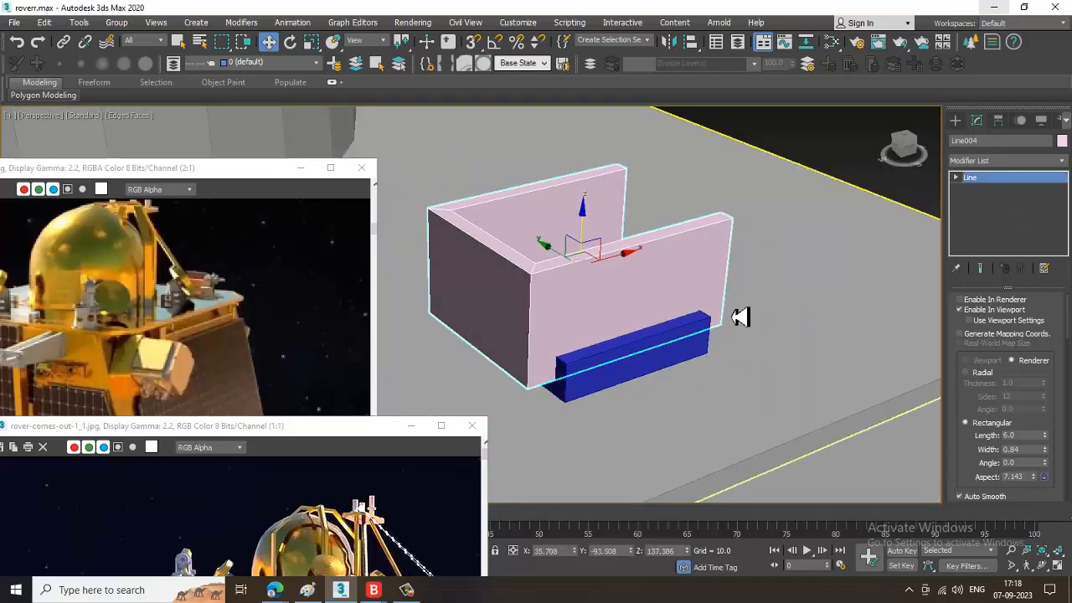
Set the U-shaped line's rectangular section to length 3.06 and width 0.5, and lower it onto the blue box.
drag(1045, 436, 1067, 484)
alt+middle_drag(851, 419, 781, 392)
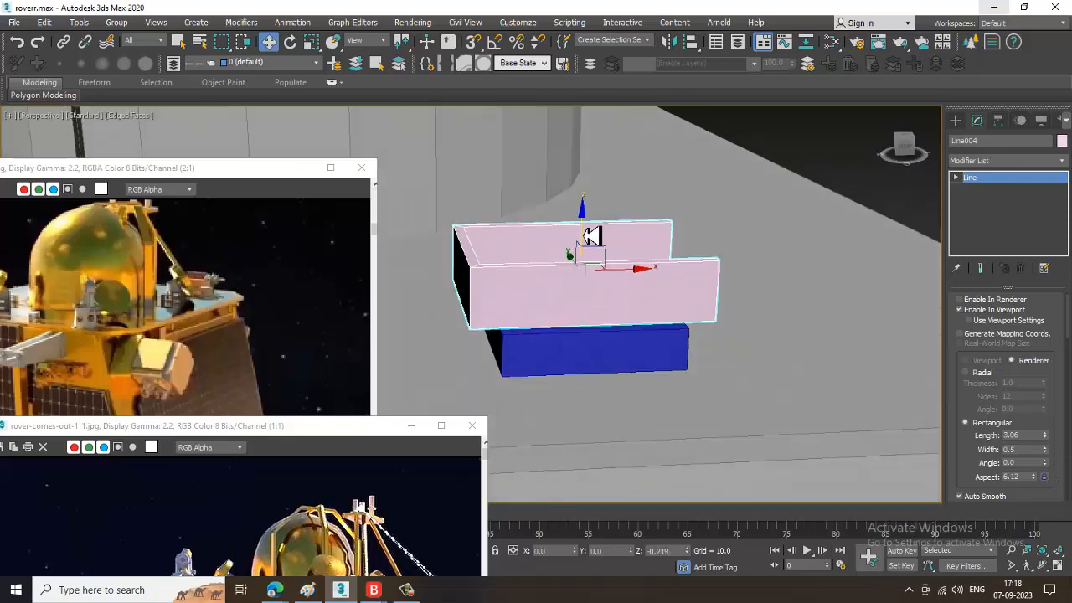
alt+middle_drag(577, 245, 783, 294)
scroll(782, 294, up, 3)
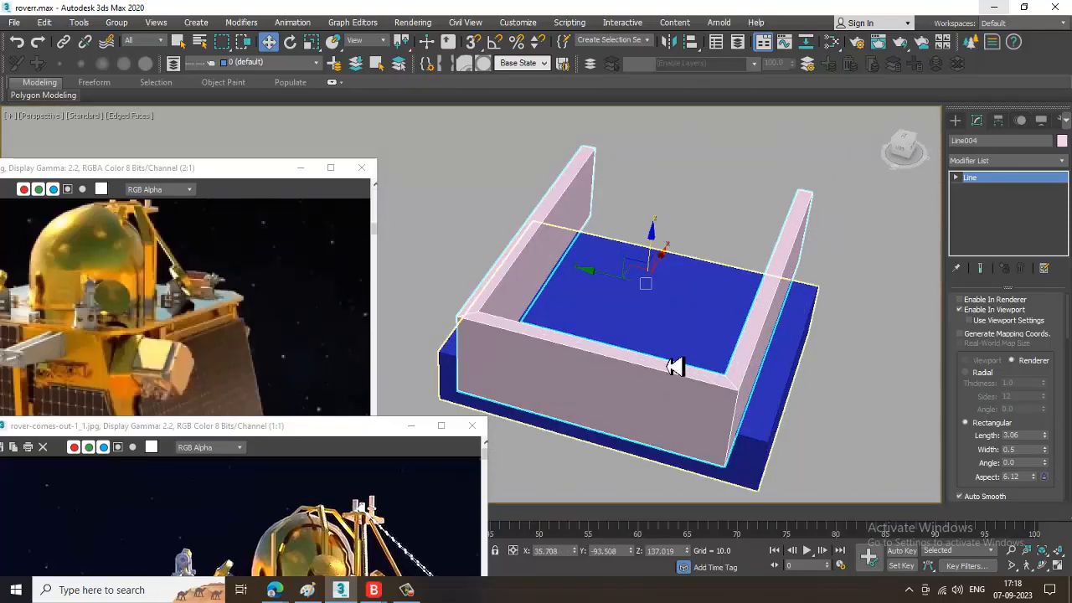
Convert the U-shaped bracket to an Editable Poly.
alt+middle_drag(675, 366, 773, 326)
click(957, 122)
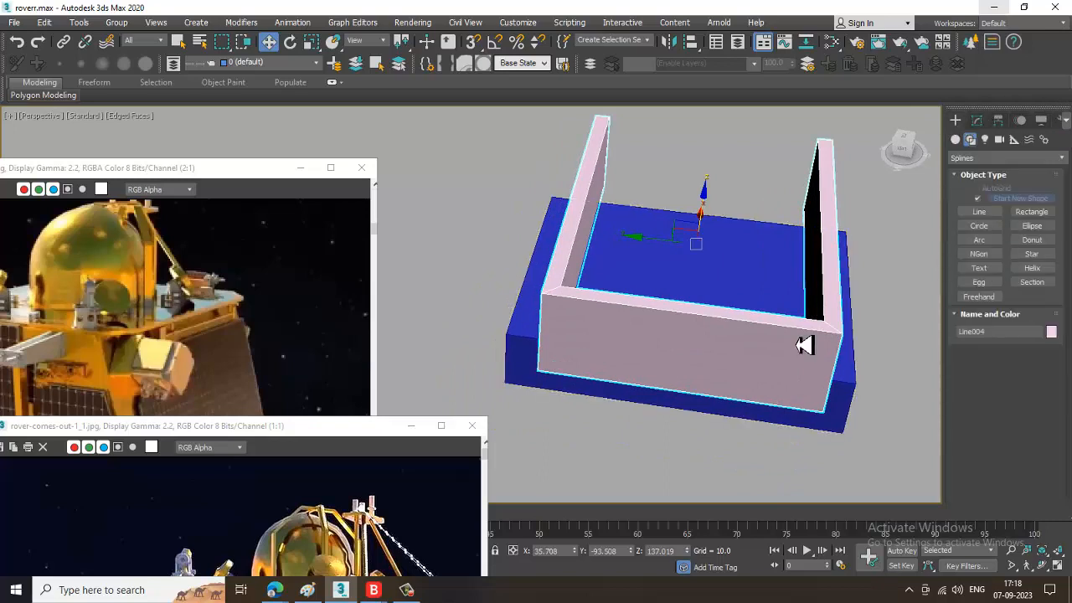
right_click(764, 354)
mouse_move(816, 479)
click(955, 502)
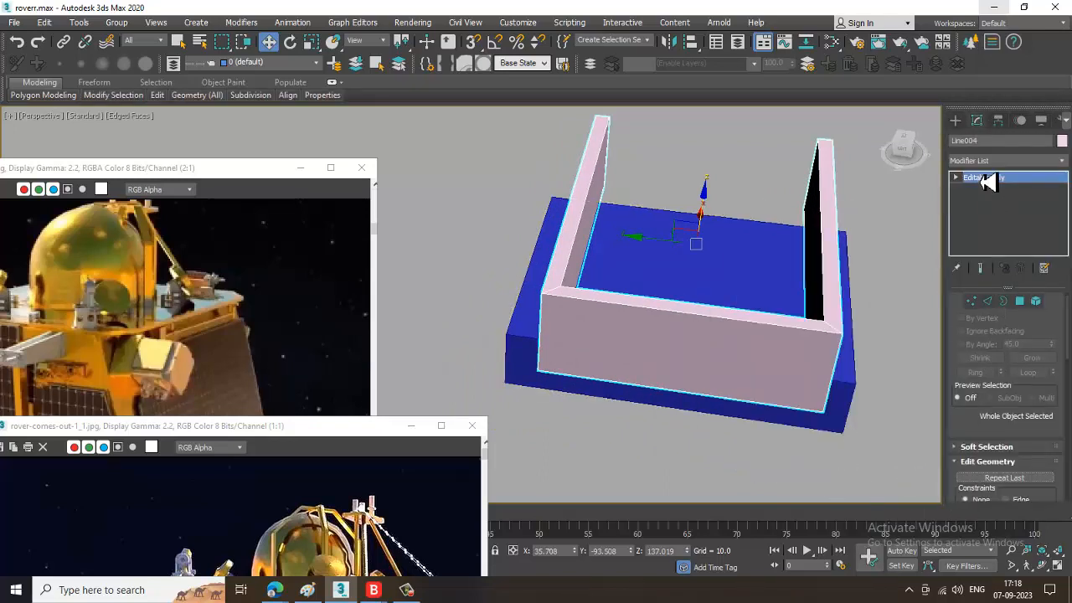
Create a small AutoGrid box on the outer face of the bracket's closed end and push it slightly into the wall along X.
click(955, 122)
click(956, 139)
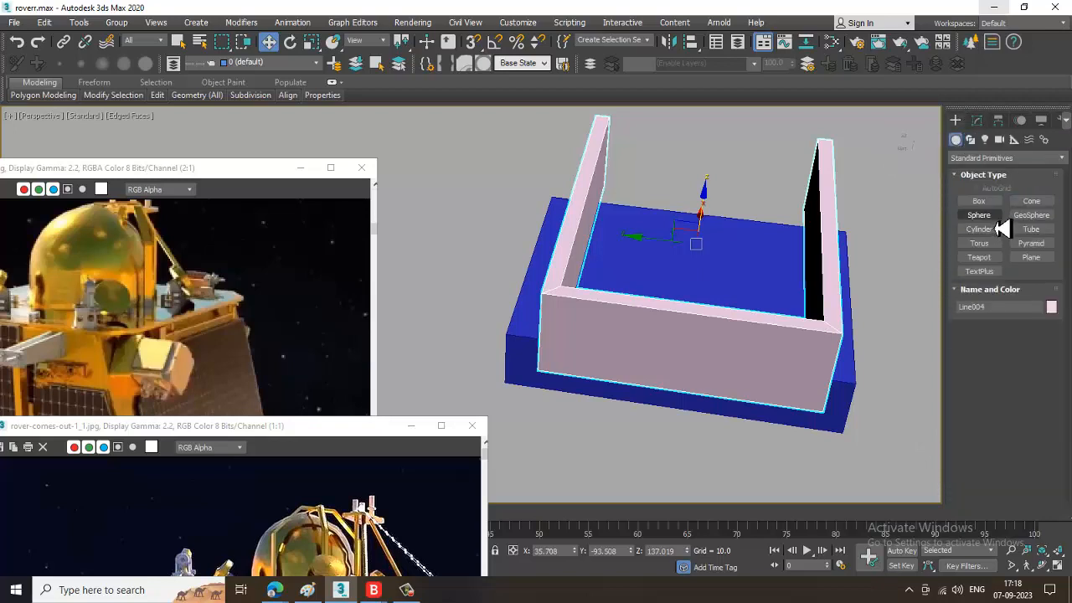
click(978, 201)
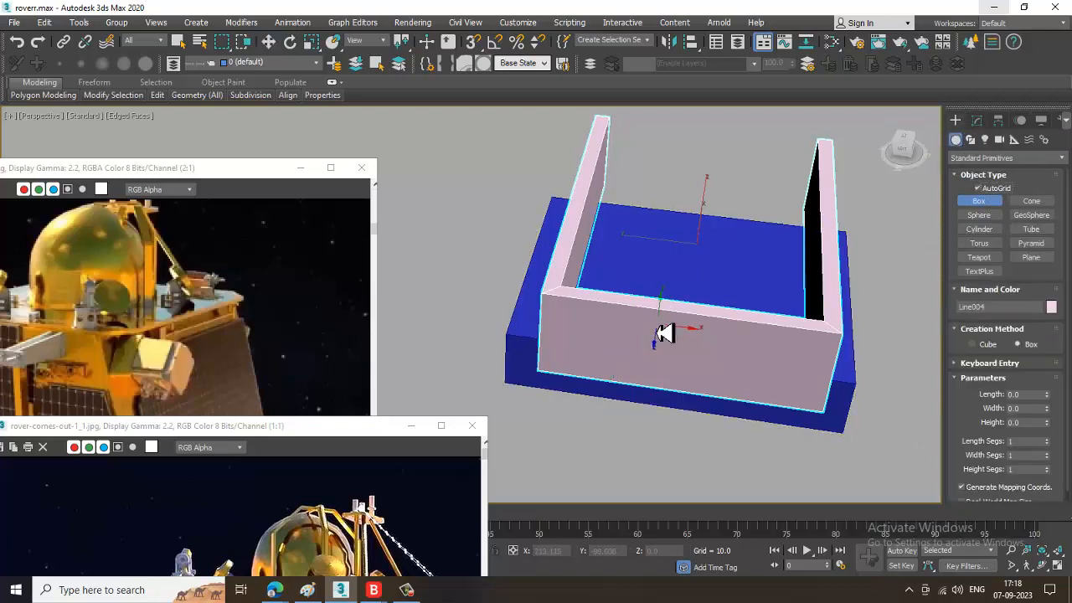
drag(652, 325, 744, 402)
click(742, 429)
alt+middle_drag(767, 402, 721, 366)
key(w)
drag(750, 357, 756, 358)
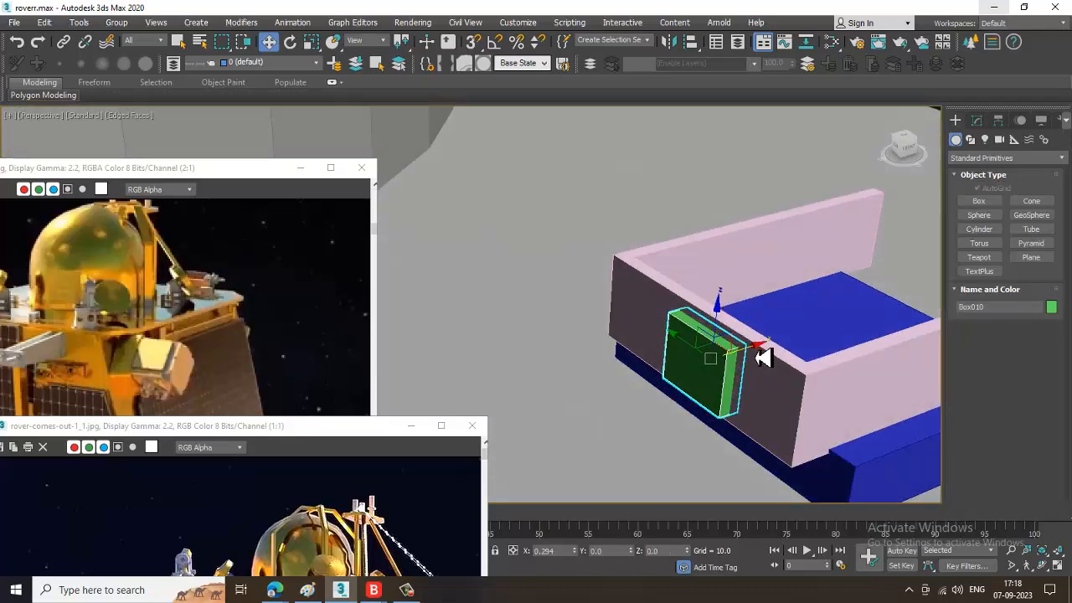
scroll(764, 362, up, 3)
Convert the small green box to an Editable Poly.
right_click(737, 397)
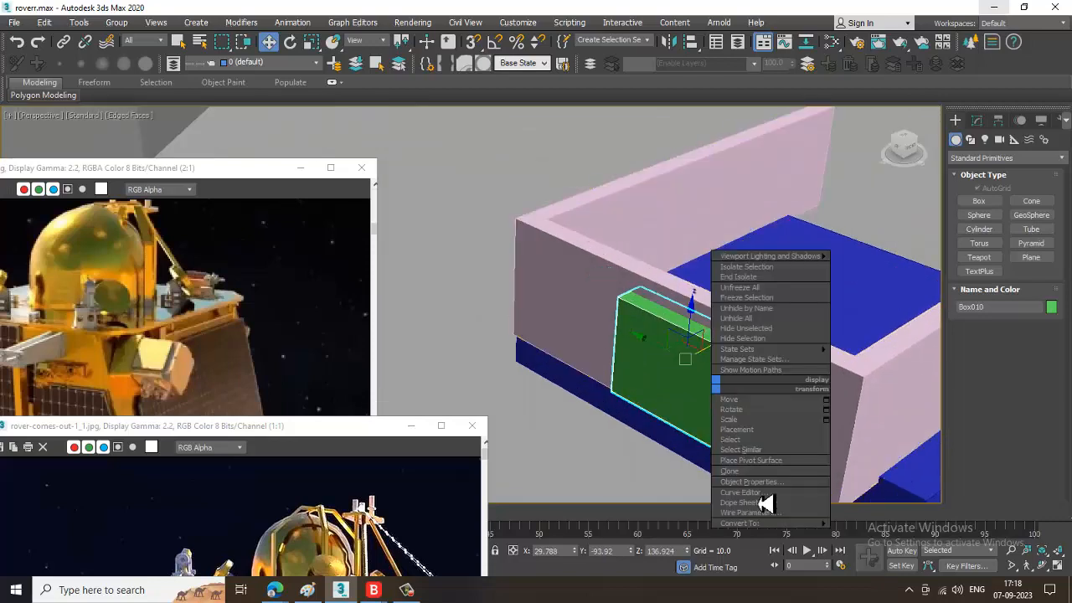
mouse_move(809, 531)
click(875, 538)
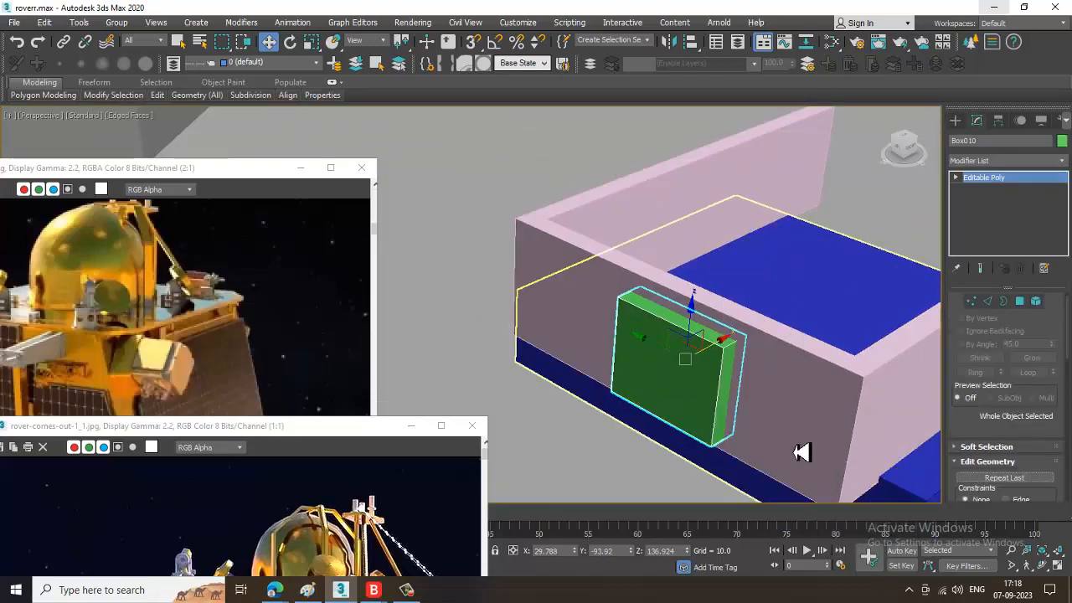
Inset the green box's outer face by 0.527.
key(4)
click(694, 394)
scroll(1036, 335, down, 3)
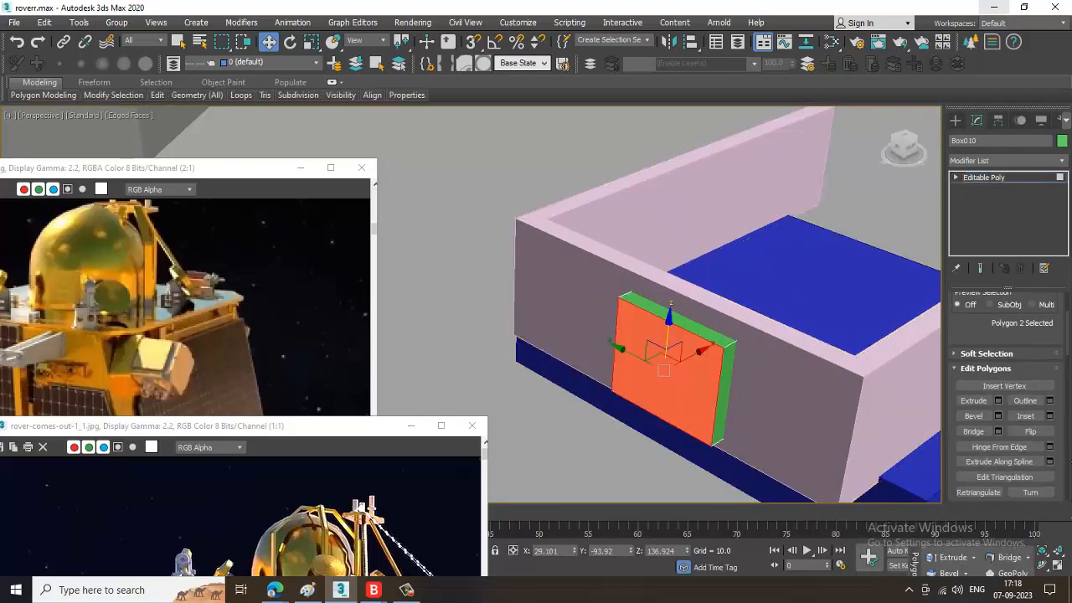
click(1049, 415)
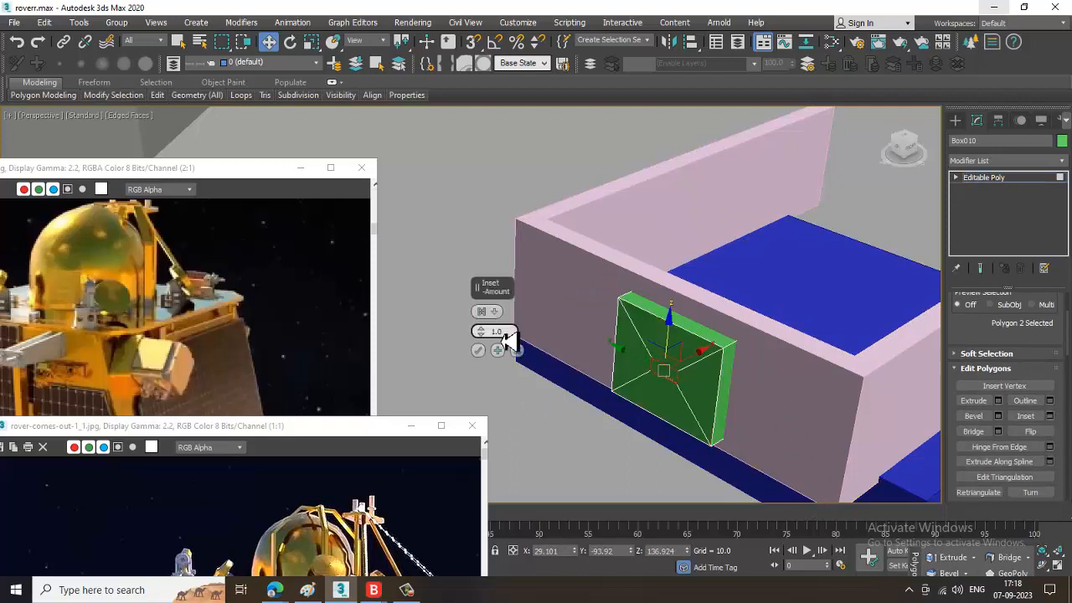
drag(481, 331, 484, 344)
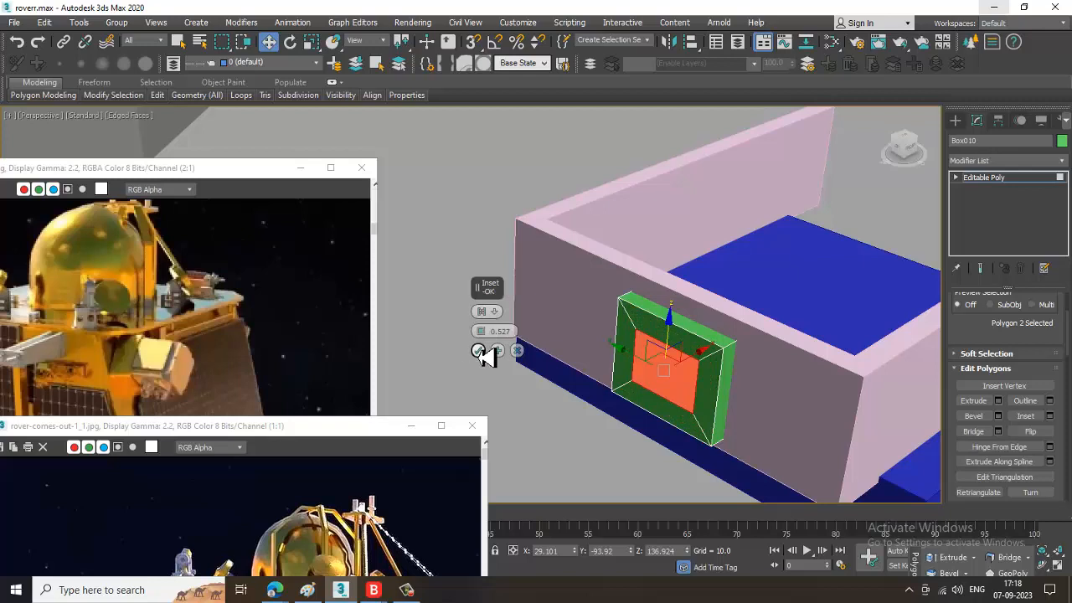
click(479, 350)
alt+middle_drag(687, 358, 929, 387)
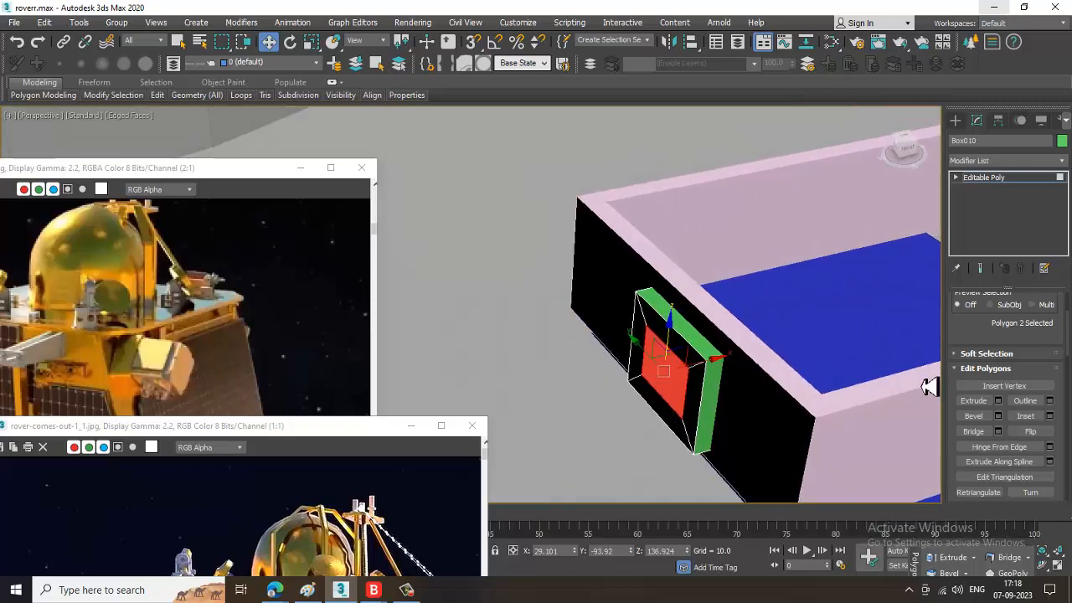
Extrude the inset outer face of the small green box outward into a protruding block, and leave polygon editing.
shift+click(973, 402)
drag(490, 338, 499, 393)
click(478, 351)
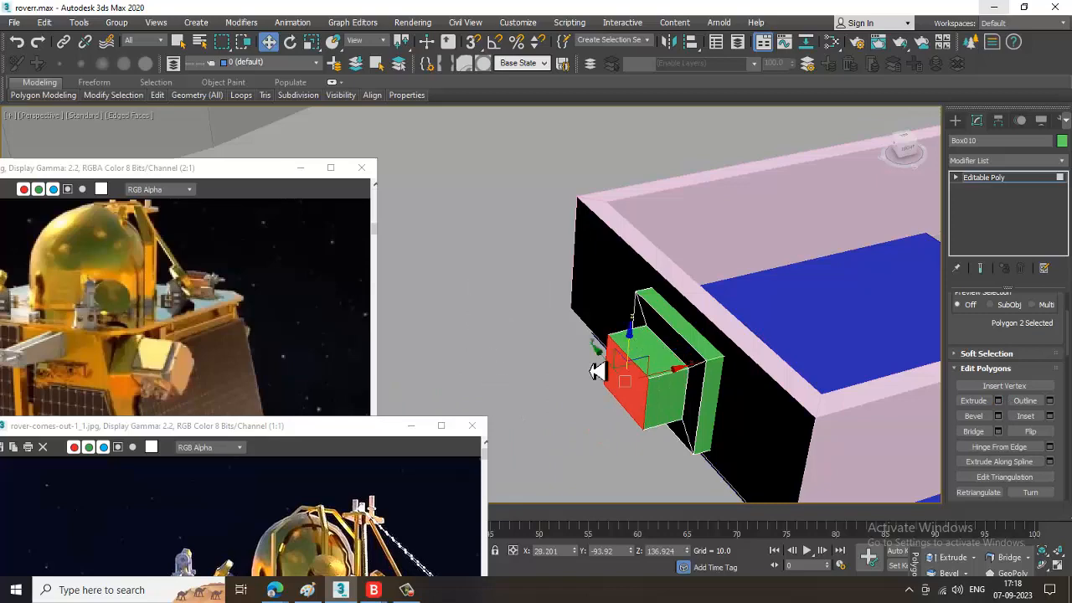
scroll(598, 366, down, 6)
alt+middle_drag(598, 366, 780, 340)
scroll(780, 340, down, 6)
alt+middle_drag(744, 376, 1063, 218)
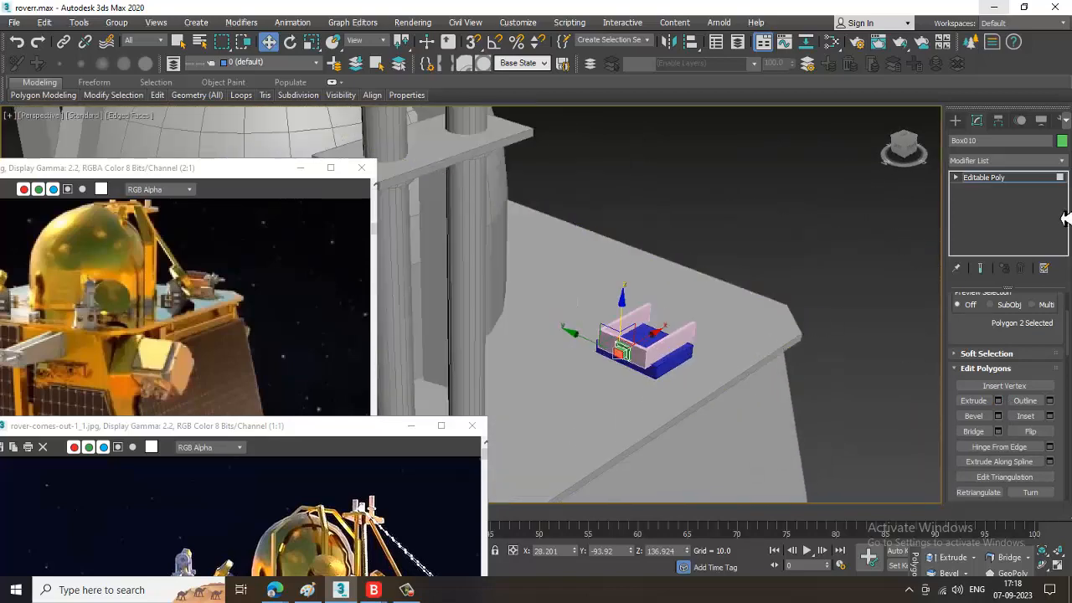
click(1007, 179)
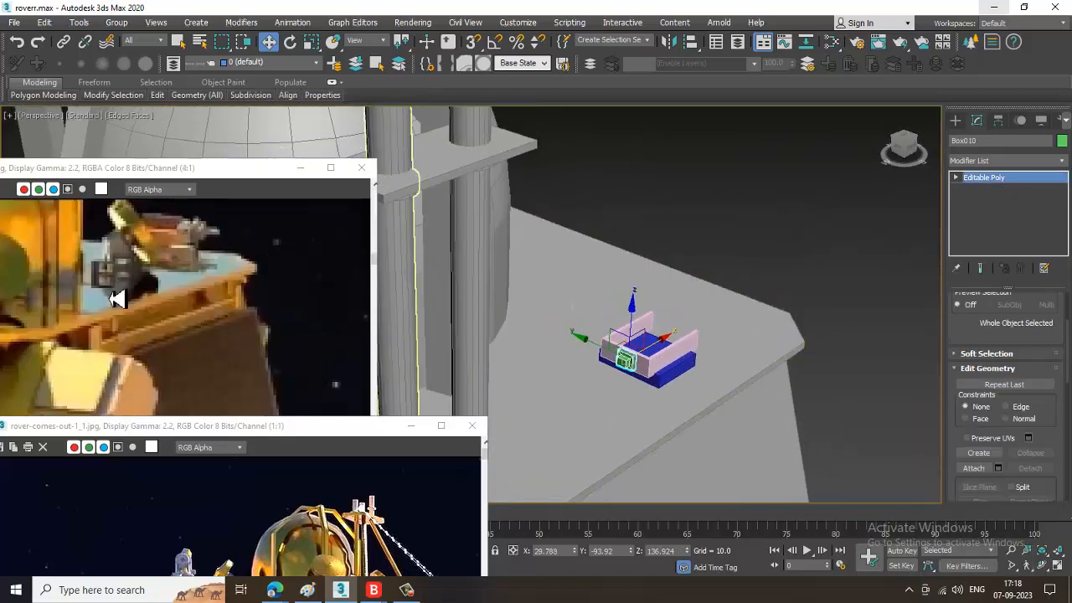
Examine the lander's lower body in the reference image and compare it with the lower corner of the model's side wall.
scroll(132, 307, down, 1)
scroll(170, 293, up, 1)
mouse_move(157, 280)
middle_down()
mouse_move(234, 327)
mouse_move(234, 279)
middle_up()
mouse_move(273, 401)
middle_down()
mouse_move(254, 368)
mouse_move(274, 343)
middle_up()
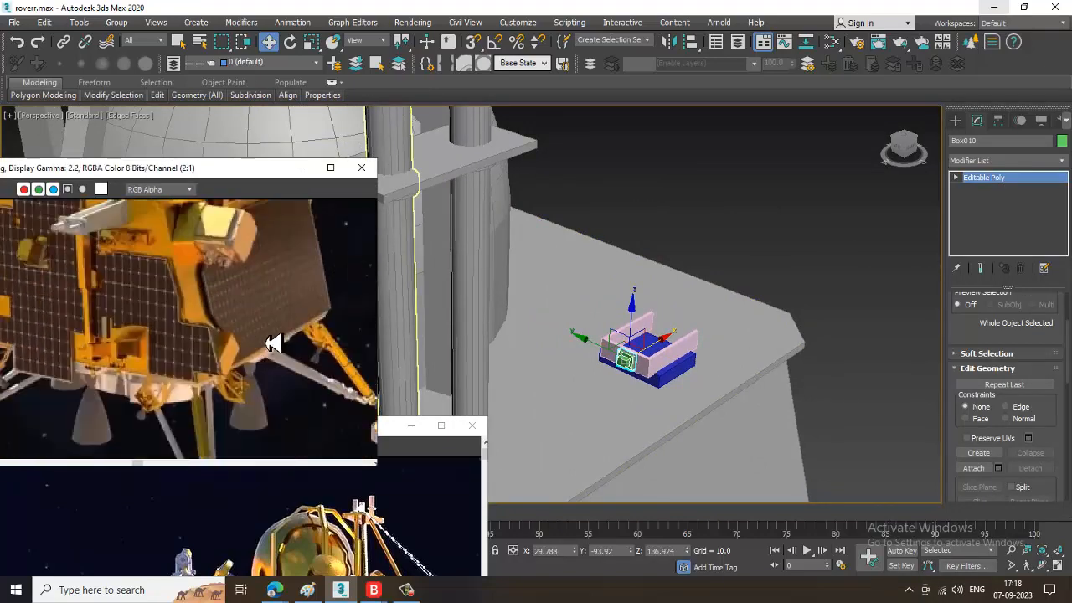
scroll(713, 361, down, 3)
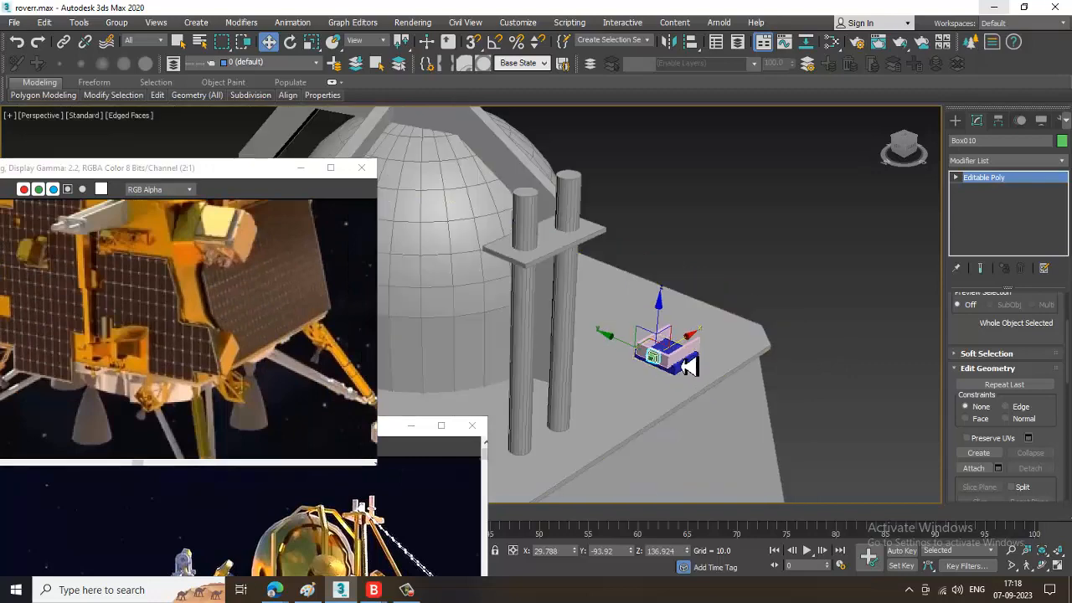
alt+middle_drag(690, 366, 589, 368)
middle_drag(589, 367, 692, 394)
scroll(768, 324, down, 5)
scroll(720, 411, up, 3)
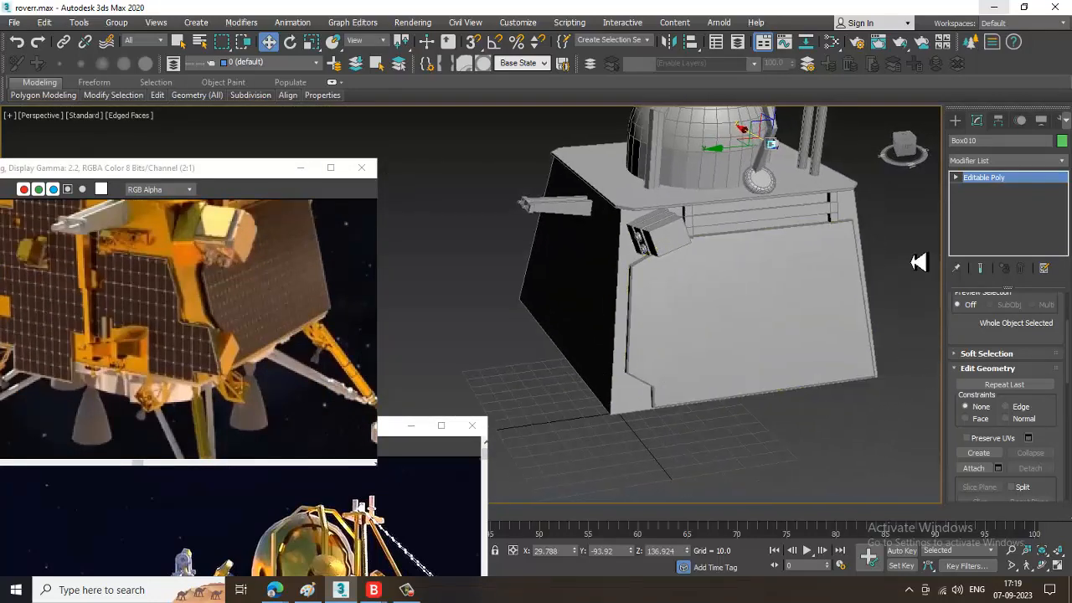
Create an AutoGrid box about 9.76 long, 15.47 wide and 6.53 high at the side wall's lower corner, beside the notched panel.
click(958, 126)
click(980, 201)
scroll(742, 359, up, 6)
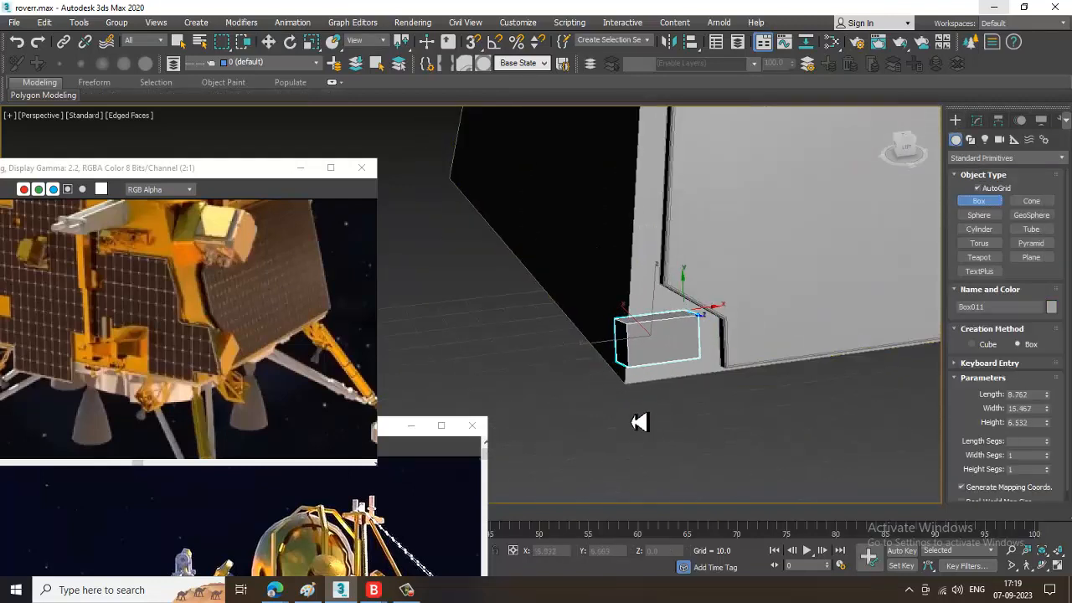
Tilt the new corner box in the plane of the side wall and move it along Y to about 18.89, toward the notched panel.
key(w)
scroll(670, 328, up, 2)
key(e)
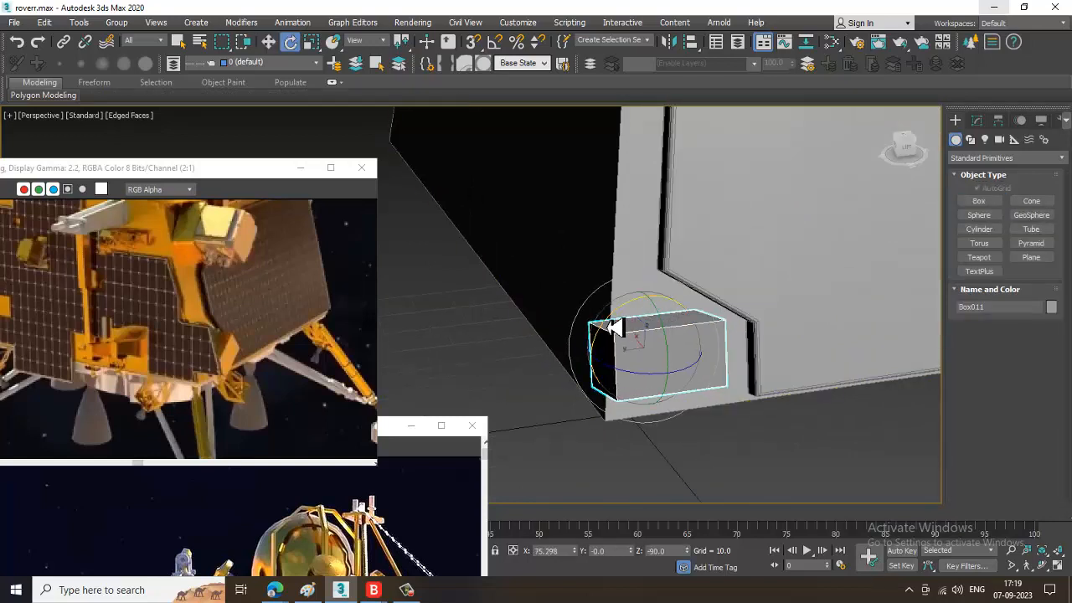
drag(614, 328, 614, 348)
key(r)
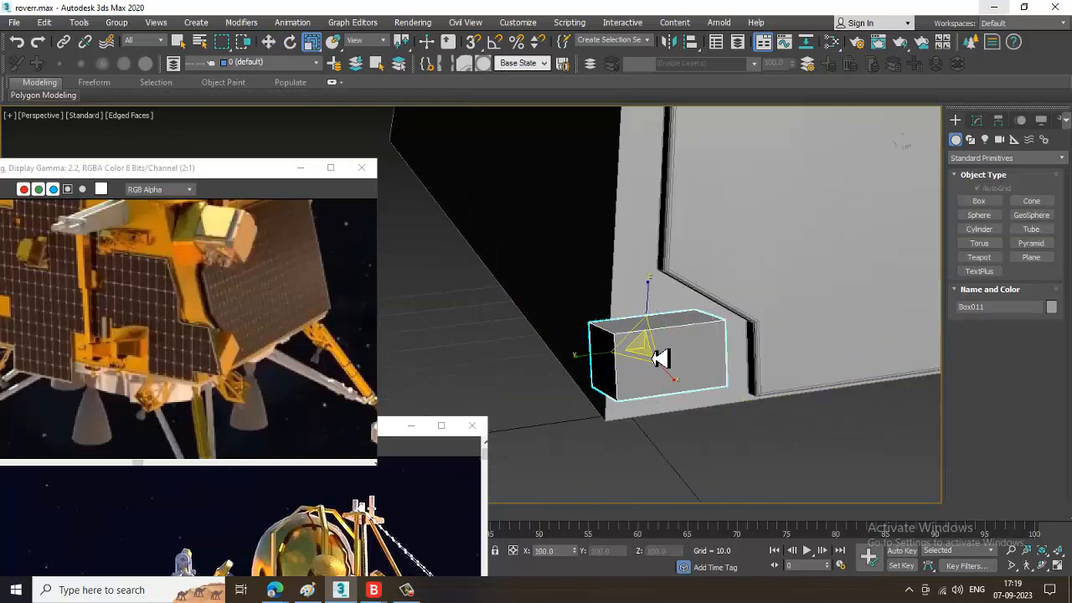
key(w)
alt+middle_drag(662, 340, 630, 366)
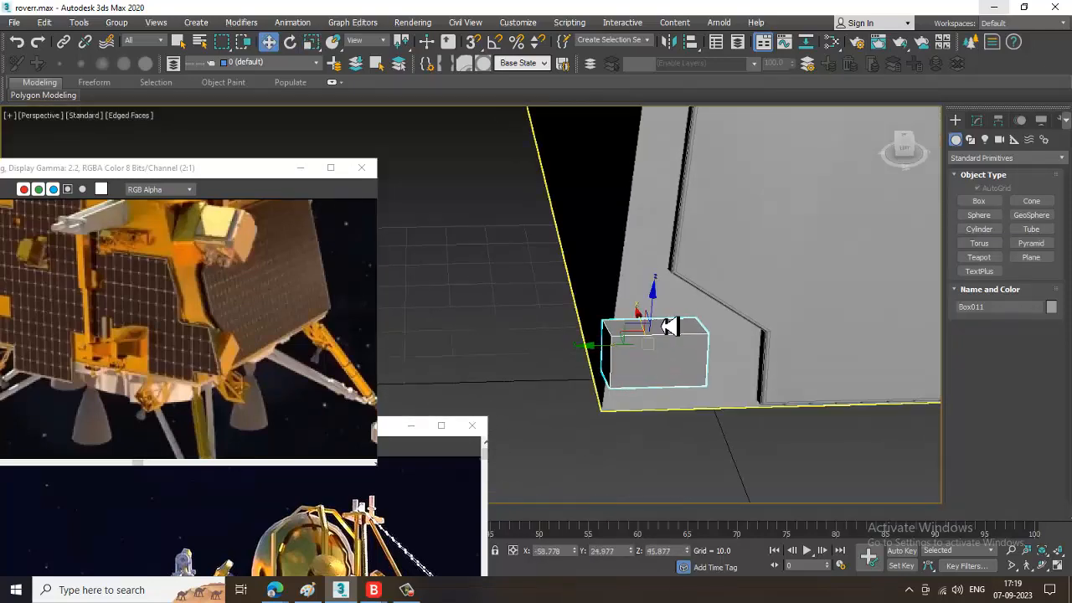
key(e)
key(w)
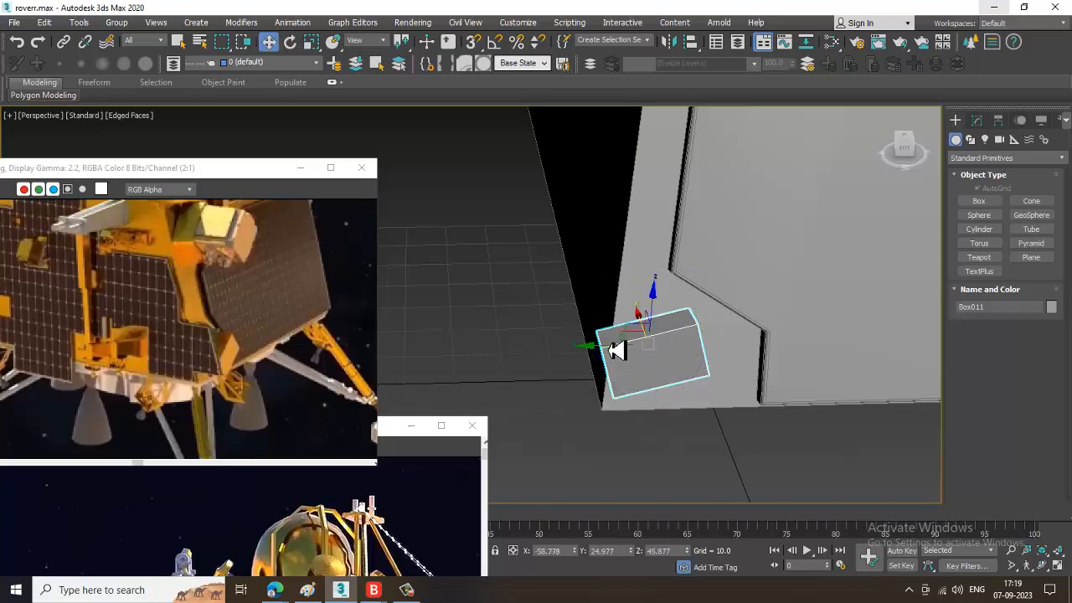
drag(624, 358, 657, 366)
Convert the tilted corner box to an Editable Poly.
alt+middle_drag(657, 366, 700, 341)
scroll(670, 340, up, 2)
right_click(700, 336)
mouse_move(751, 466)
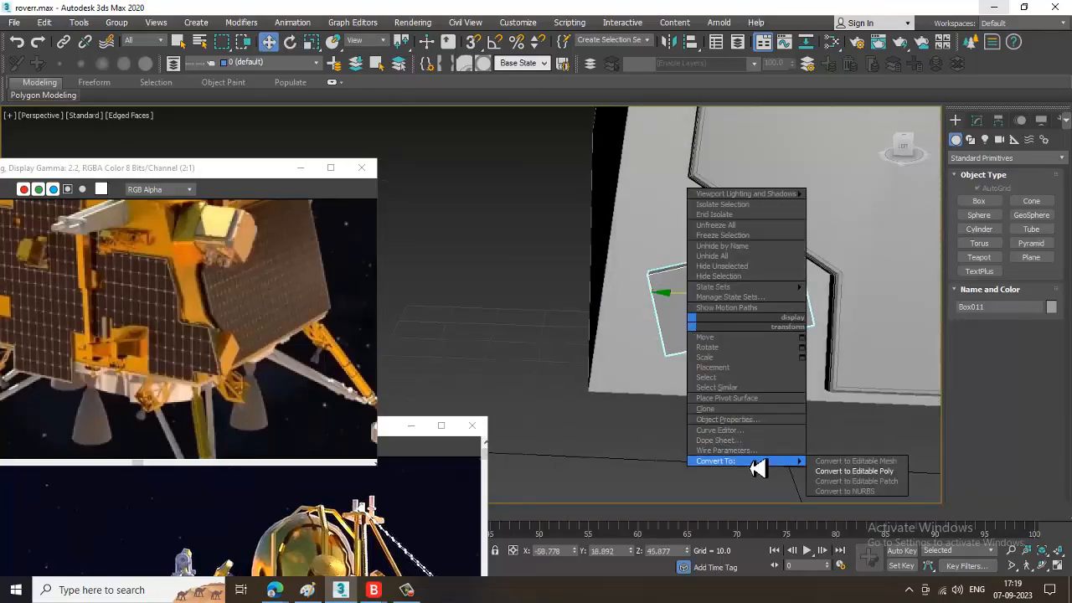
click(894, 475)
Move the four vertices at the corner box's outer end toward the wall's corner to lengthen it, and leave vertex editing.
key(1)
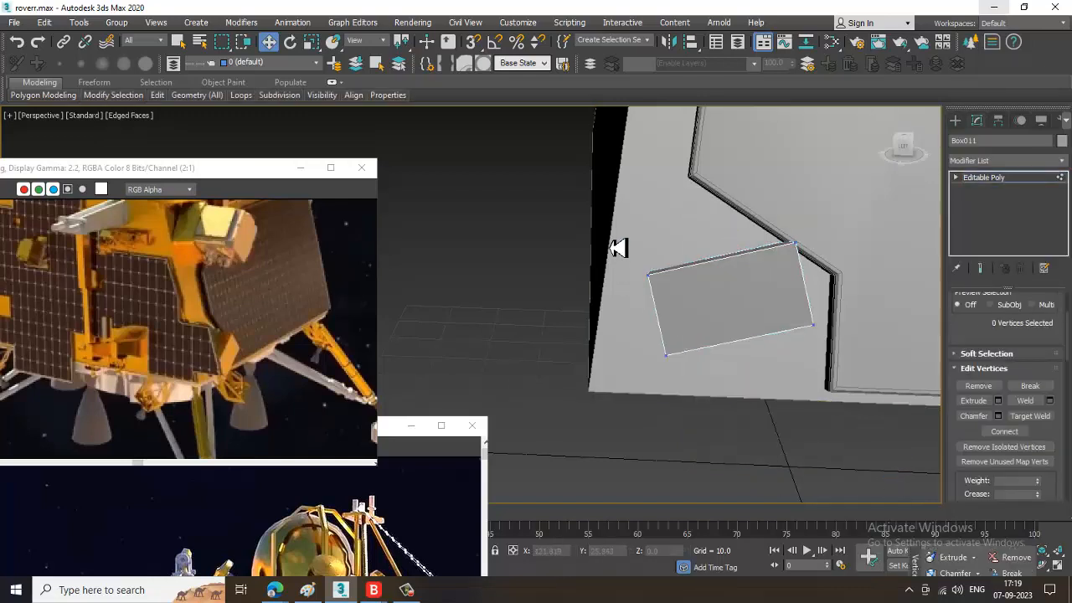
drag(618, 246, 688, 359)
drag(613, 326, 546, 320)
drag(599, 275, 611, 307)
scroll(612, 308, down, 3)
alt+middle_drag(612, 309, 742, 333)
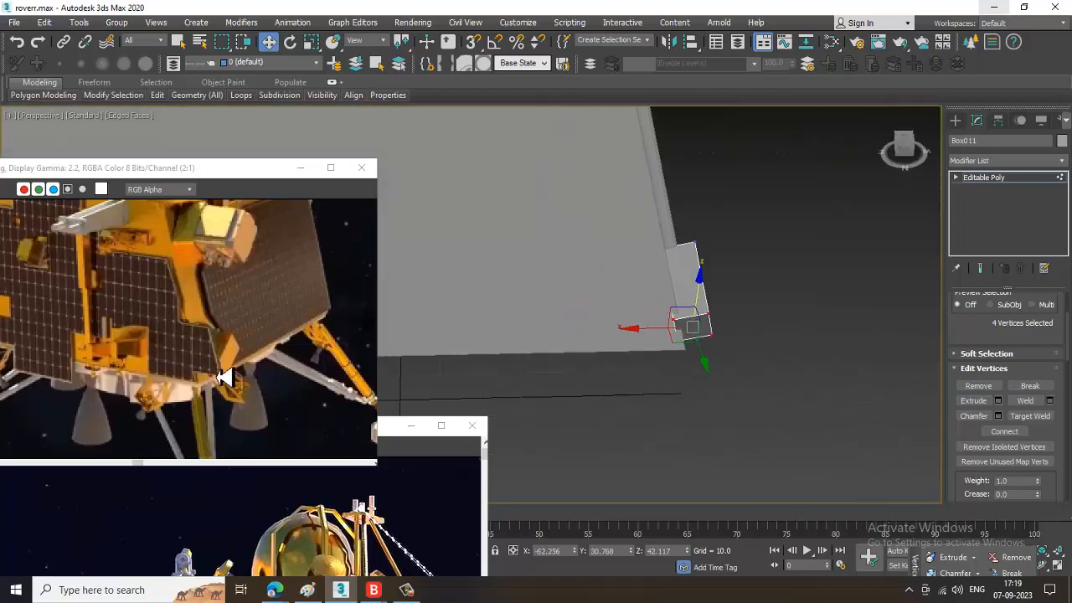
middle_drag(638, 326, 723, 323)
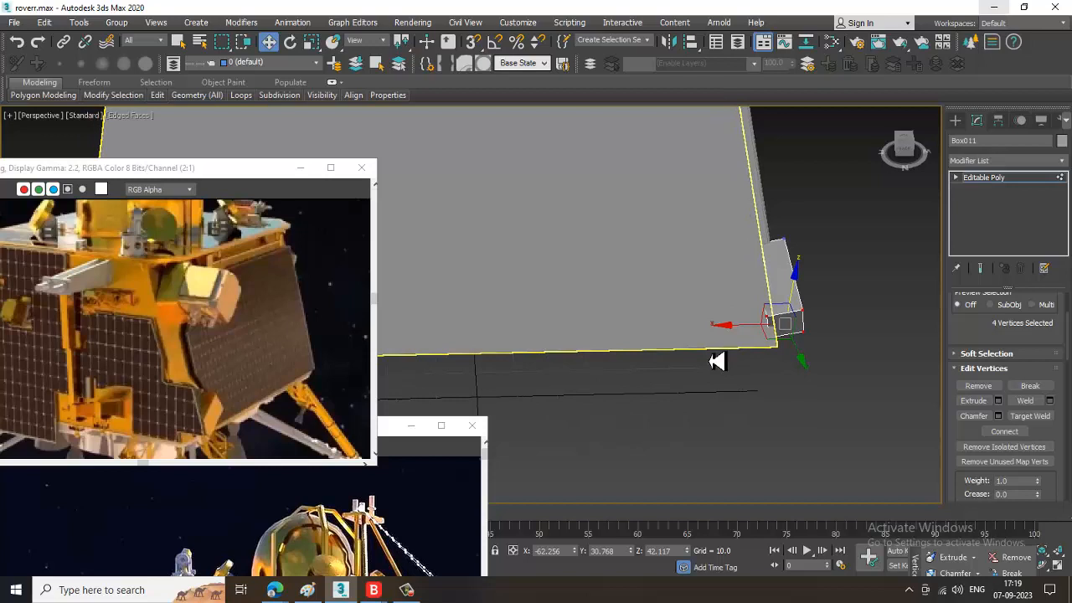
click(1015, 179)
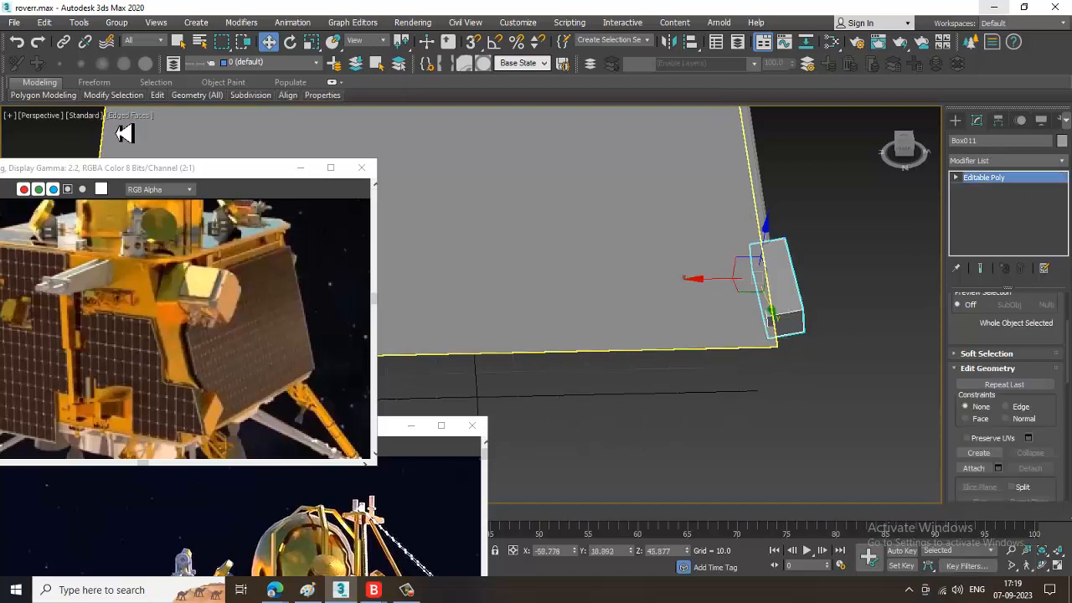
Examine the corner box and the lander's side panels in the Left and Front wireframe views against the reference image.
middle_drag(598, 251, 743, 294)
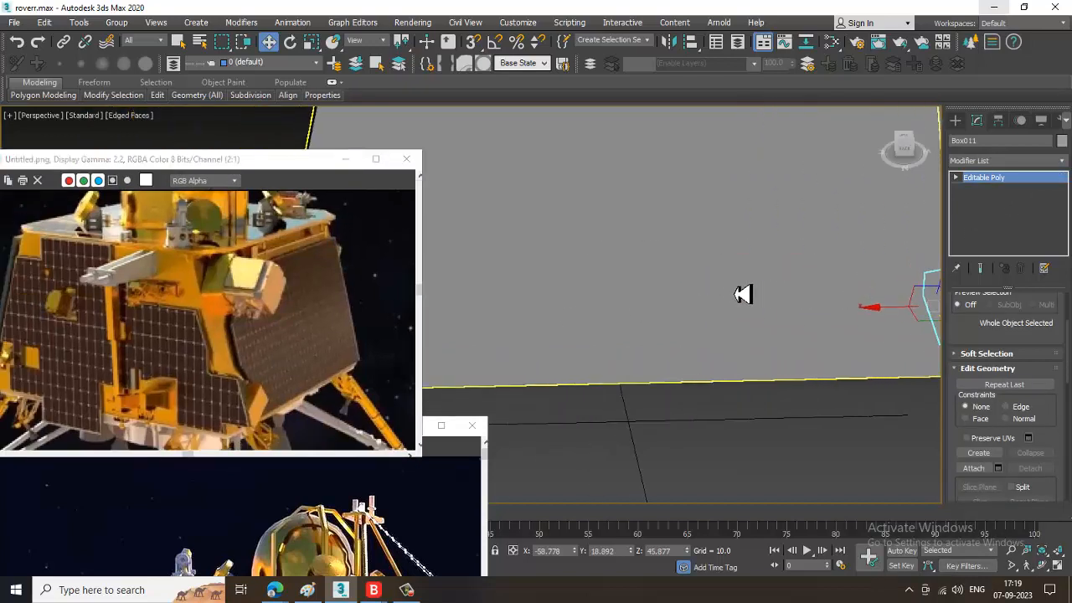
scroll(742, 294, down, 3)
drag(197, 163, 209, 163)
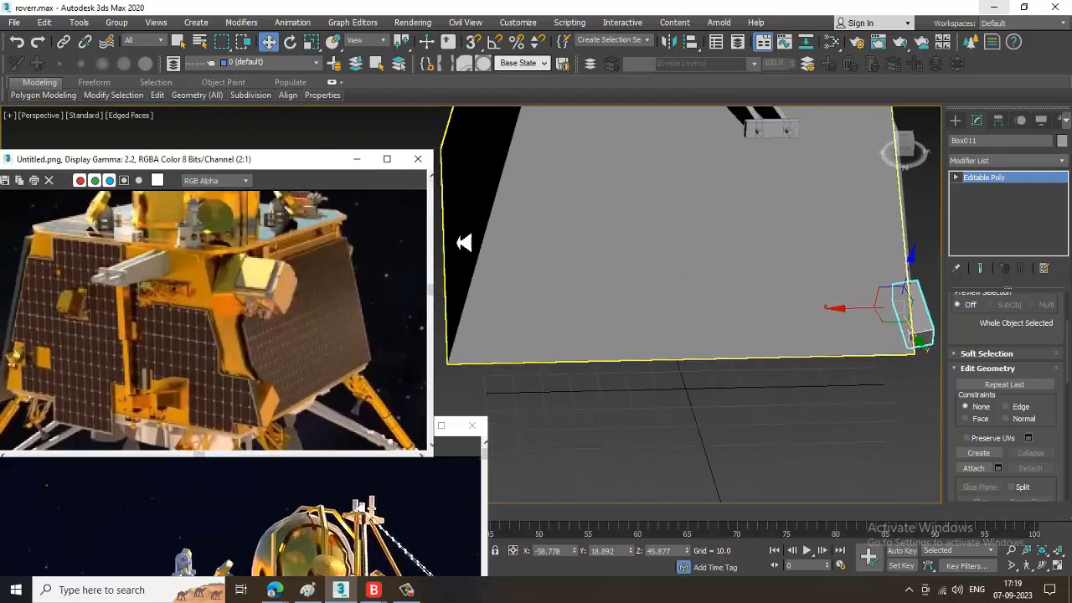
alt+middle_drag(737, 242, 711, 294)
key(alt+w)
middle_click(462, 383)
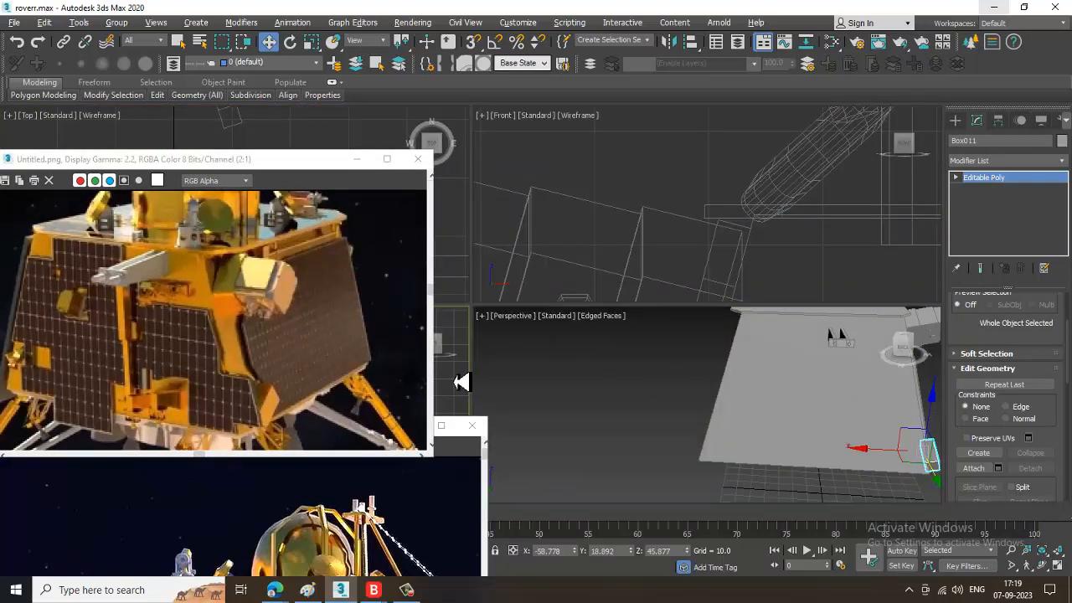
key(alt+w)
scroll(658, 325, down, 9)
scroll(649, 335, down, 4)
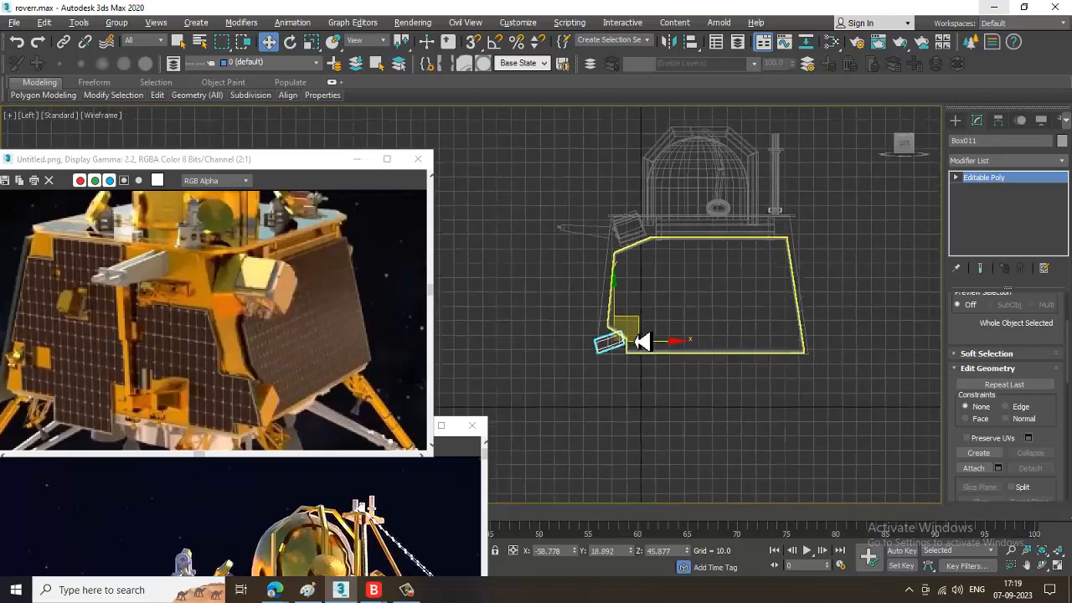
key(alt+w)
scroll(753, 243, down, 4)
key(alt+w)
scroll(723, 269, up, 3)
scroll(722, 269, down, 1)
middle_drag(722, 269, 687, 396)
scroll(687, 396, down, 3)
middle_drag(719, 360, 694, 315)
scroll(697, 317, up, 1)
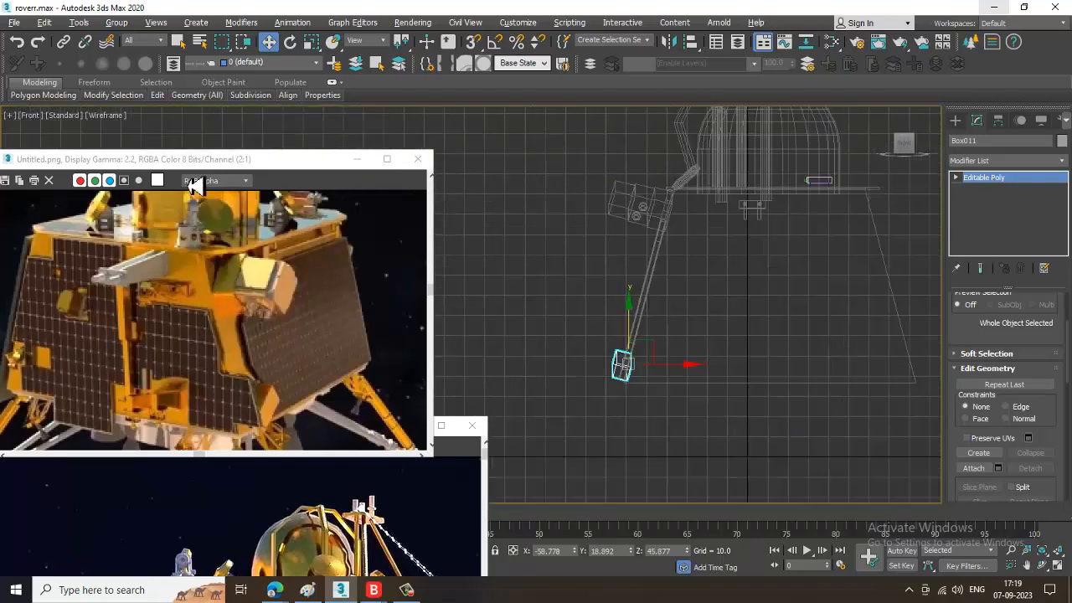
key(alt+w)
middle_click(468, 392)
key(alt+w)
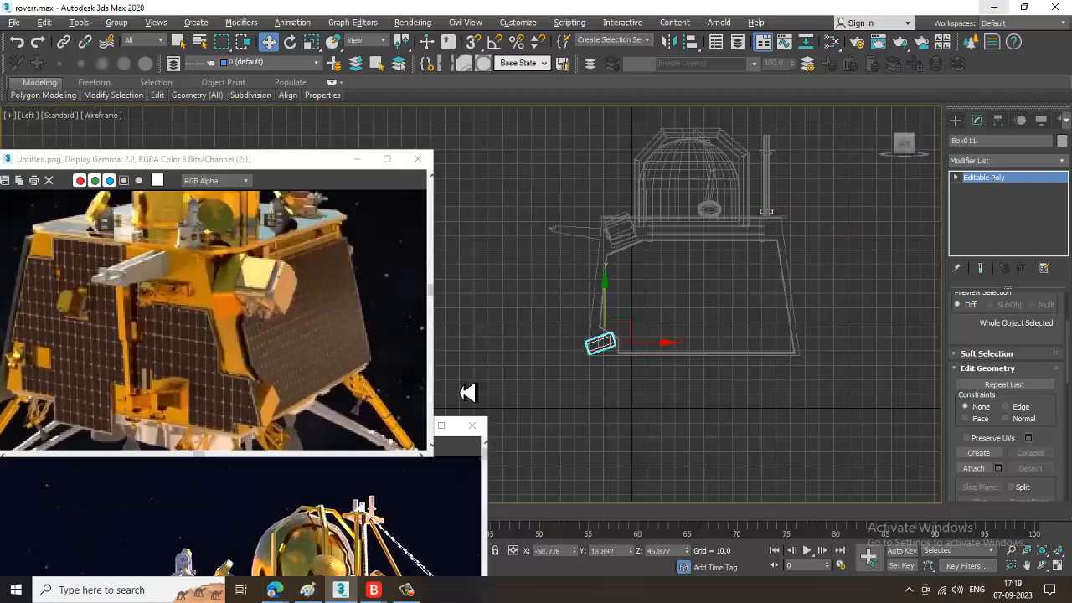
middle_drag(467, 393, 649, 342)
middle_drag(806, 275, 701, 300)
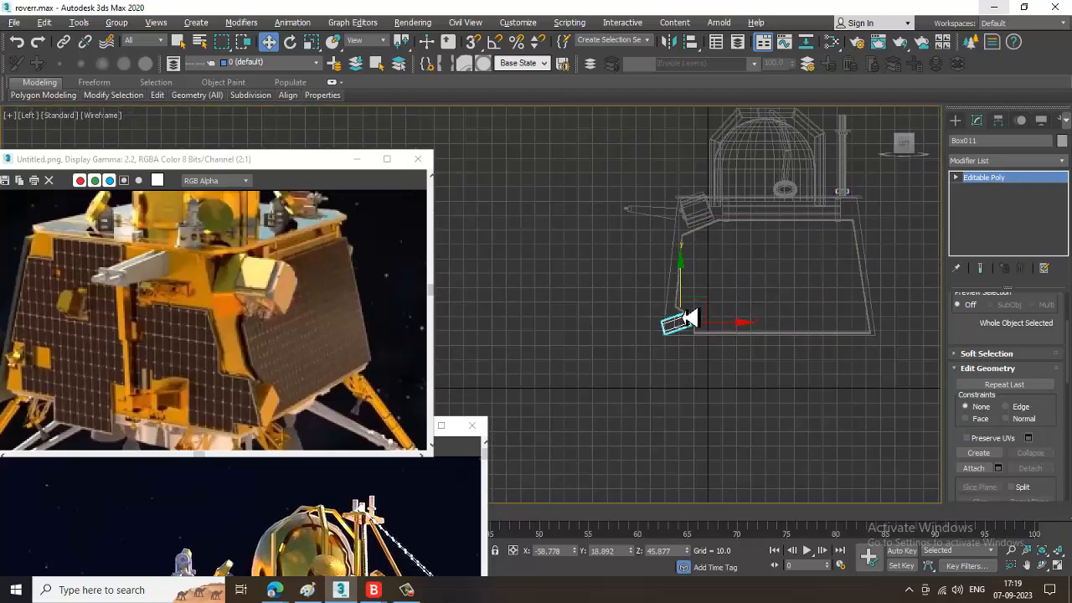
scroll(699, 342, up, 3)
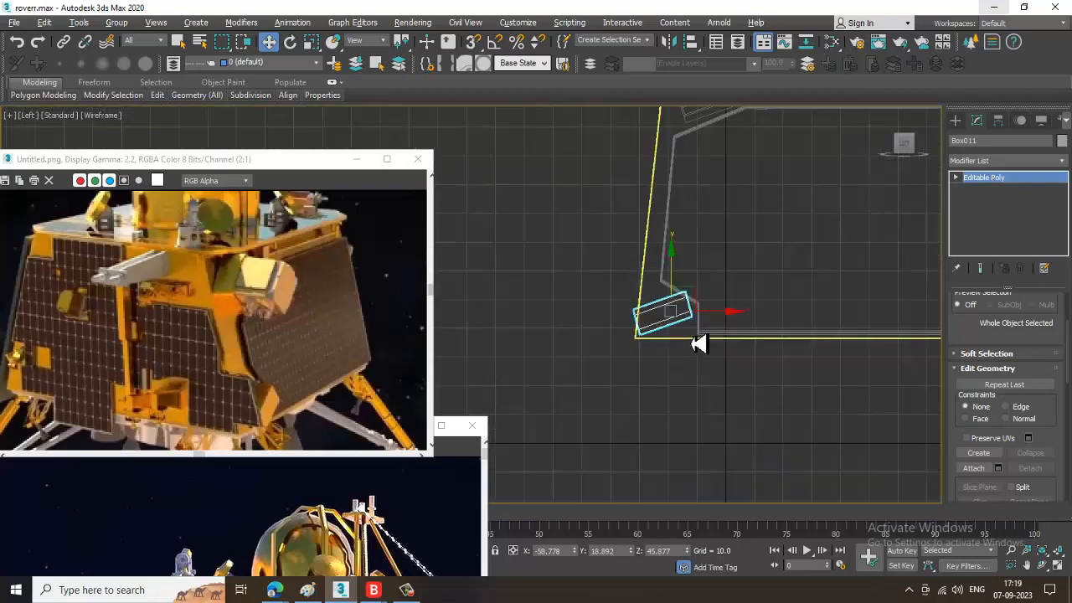
Draw a Line spline in the Front view along the solar panel's top edge, vertical side, lower step and bottom edge.
click(677, 286)
key(alt+w)
scroll(772, 226, up, 4)
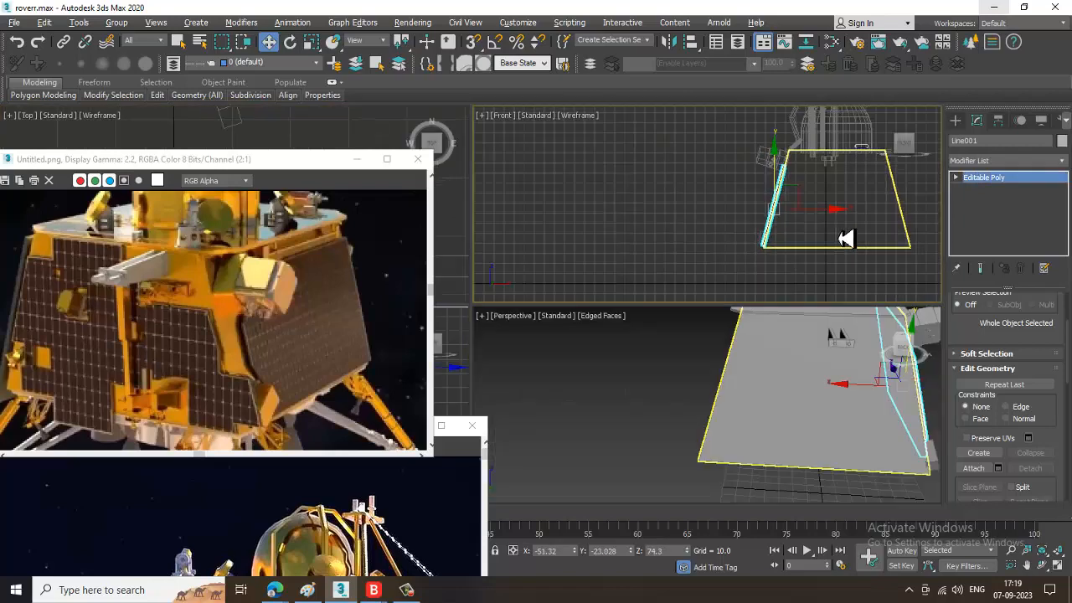
key(alt+w)
middle_drag(651, 299, 697, 288)
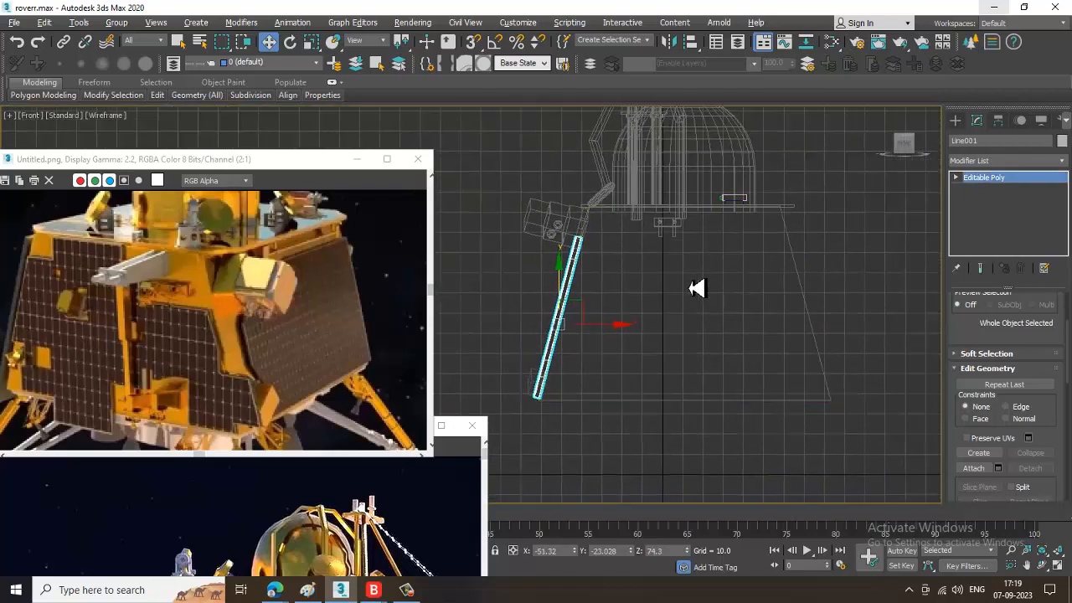
click(956, 121)
click(970, 139)
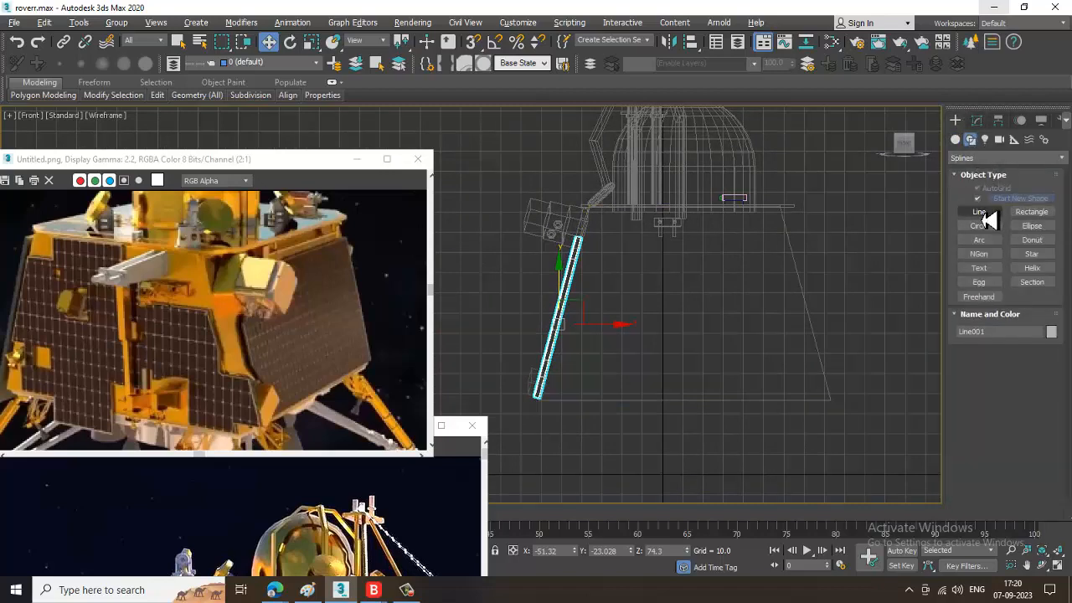
click(985, 212)
scroll(578, 264, up, 3)
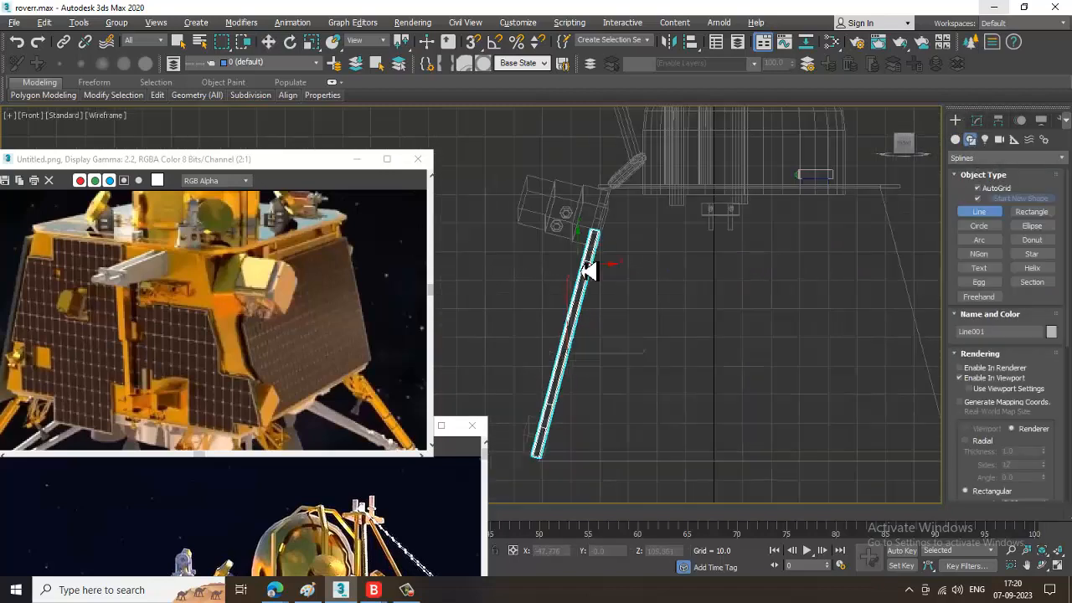
click(642, 207)
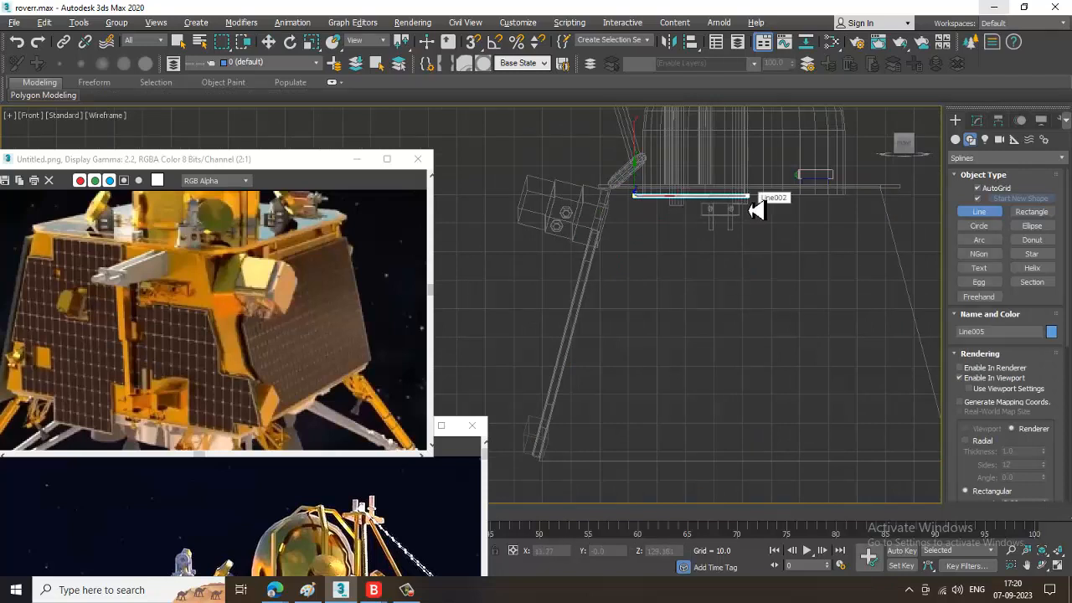
click(753, 200)
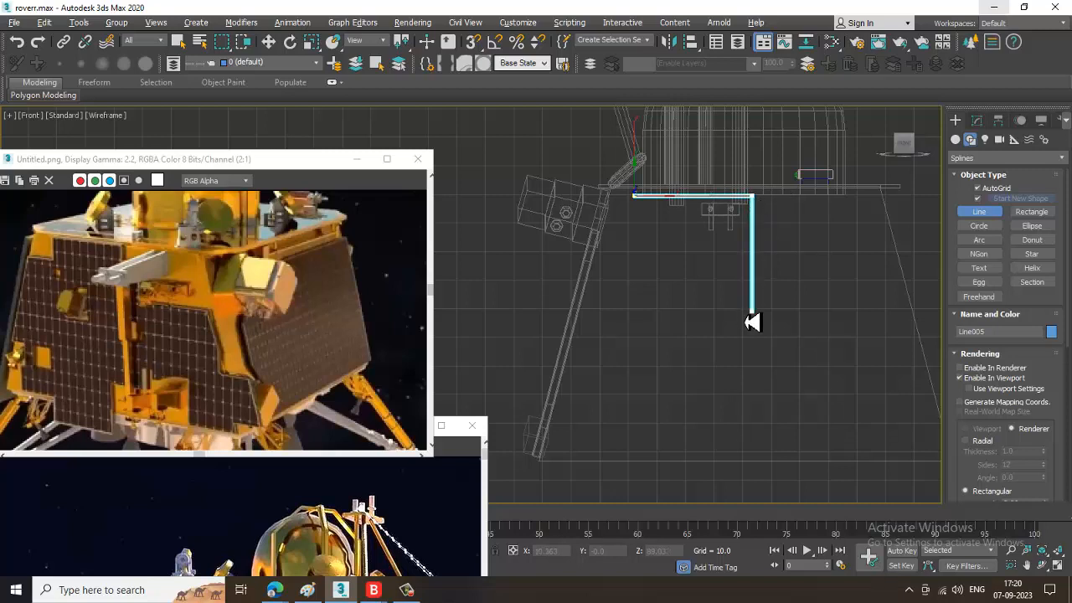
click(724, 403)
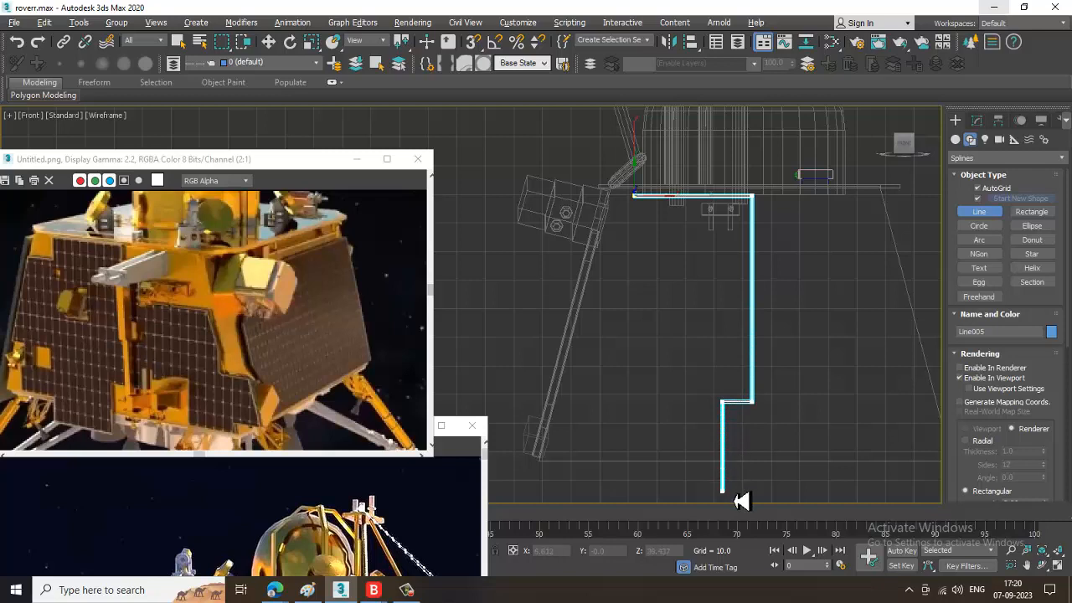
click(723, 481)
click(605, 482)
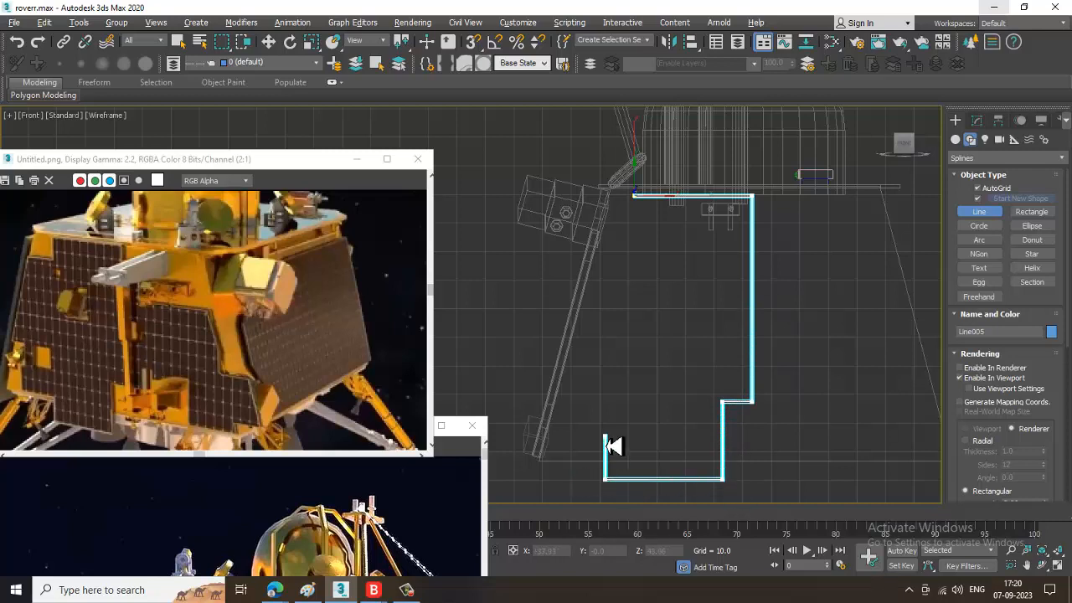
Continue the panel outline up its lower outer side with a small protruding rectangular tab and the recess above it.
click(605, 436)
key(BackSpace)
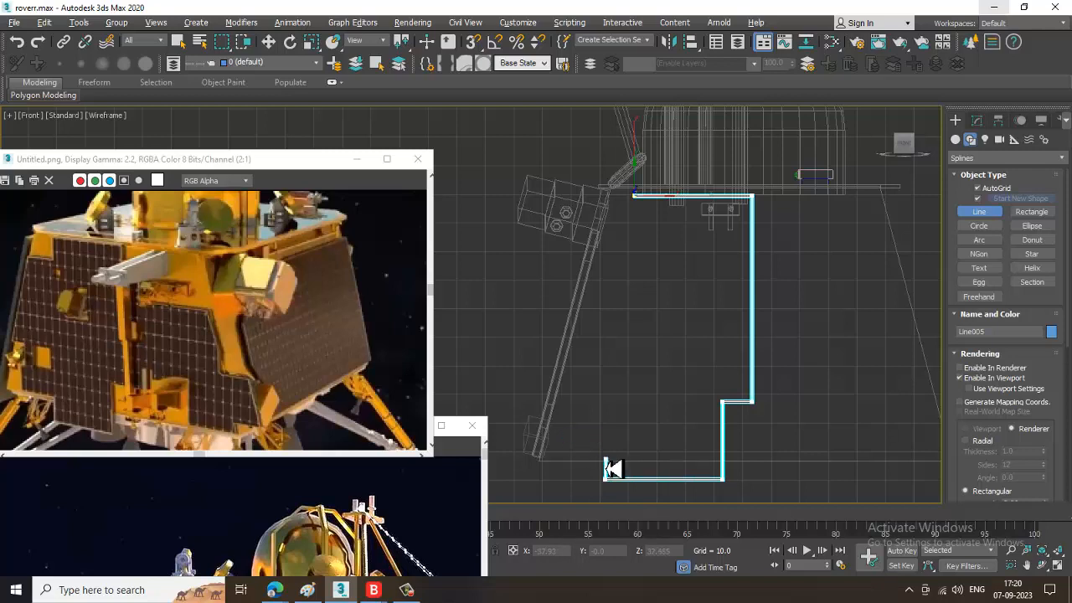
click(572, 453)
click(572, 425)
click(603, 425)
click(603, 394)
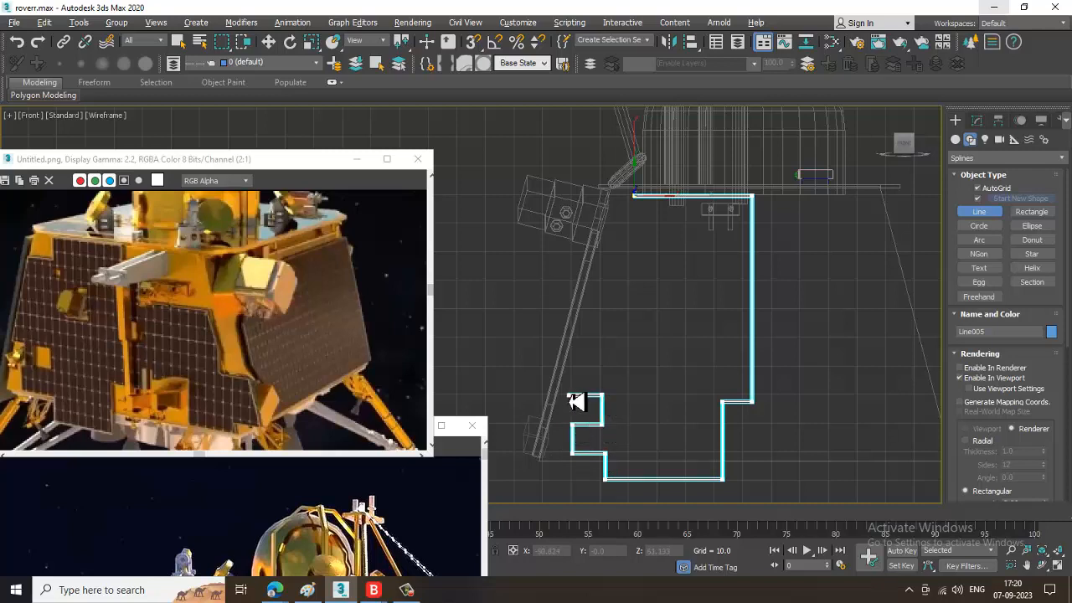
click(563, 394)
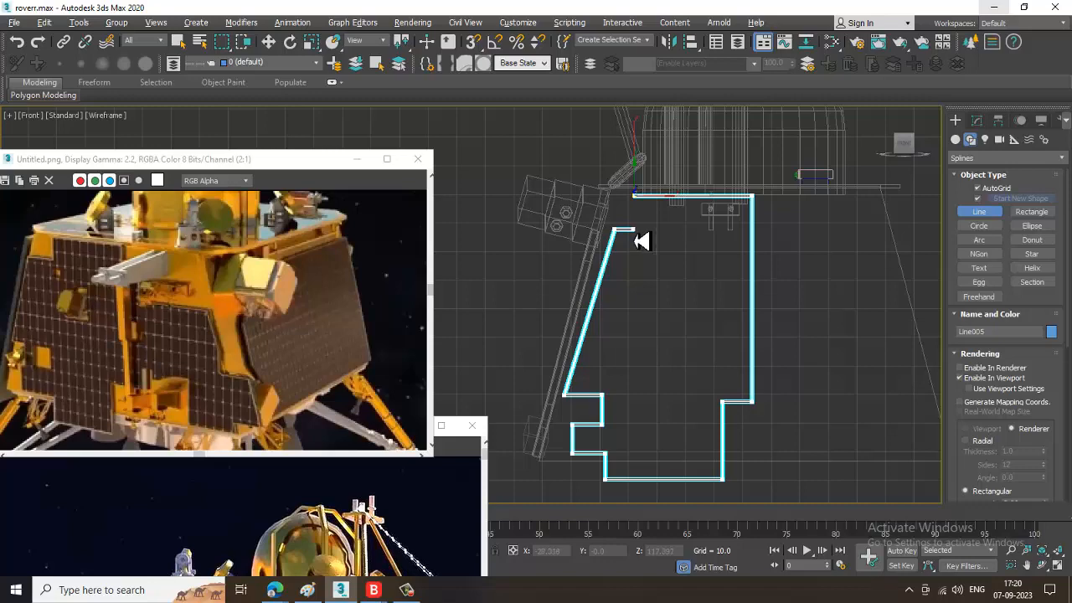
Complete the panel outline with the slanted outer edge and small upper step, and close the spline at its starting point.
click(635, 227)
click(634, 197)
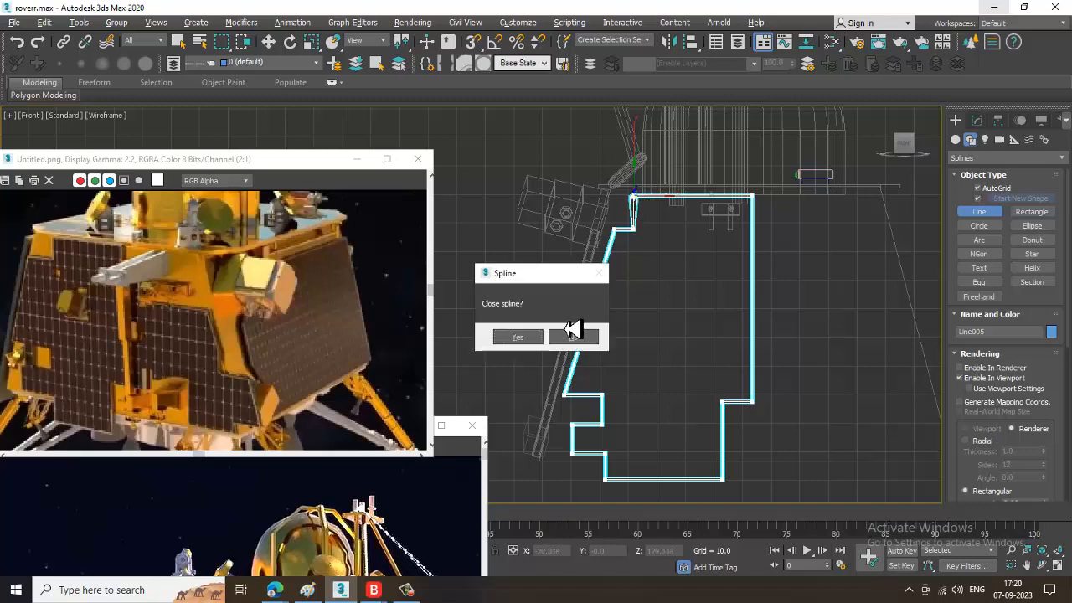
click(530, 338)
right_click(588, 343)
Turn off the panel outline's Enable In Viewport rendering so it is a plain spline.
key(alt+w)
middle_drag(750, 428, 749, 314)
key(alt+w)
scroll(749, 313, up, 3)
click(978, 123)
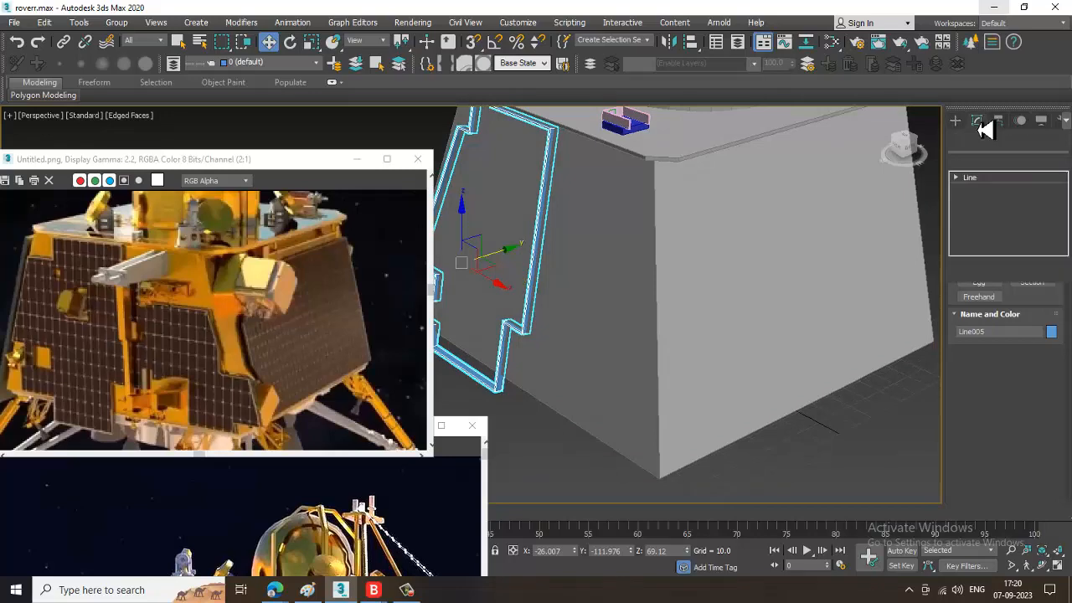
click(960, 309)
scroll(670, 287, down, 5)
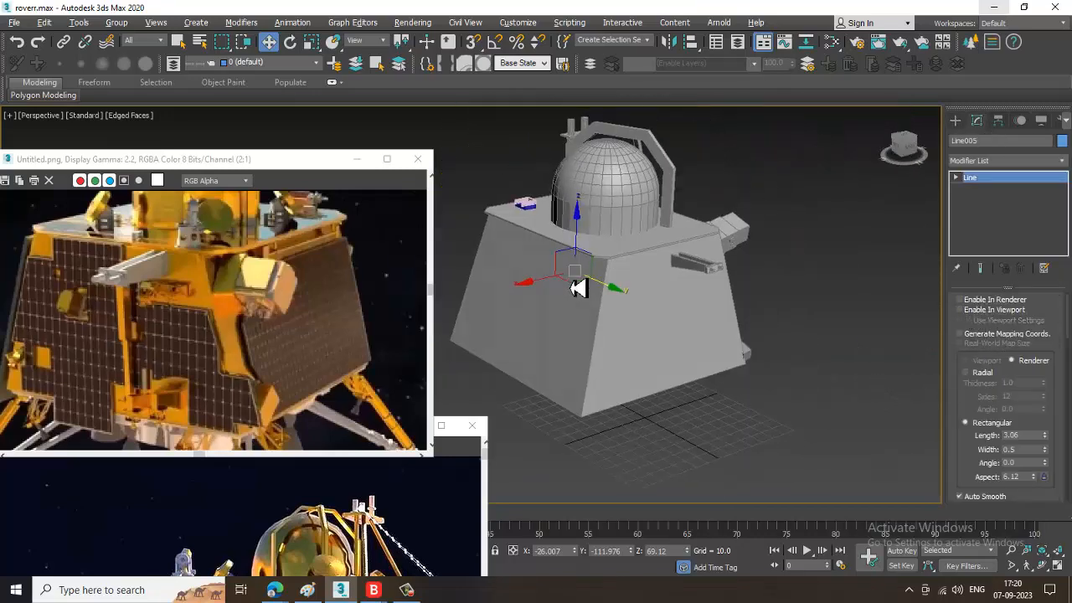
Mirror the panel outline on the X axis without cloning and position it in front of the lander's opposite wall.
alt+middle_drag(578, 287, 797, 343)
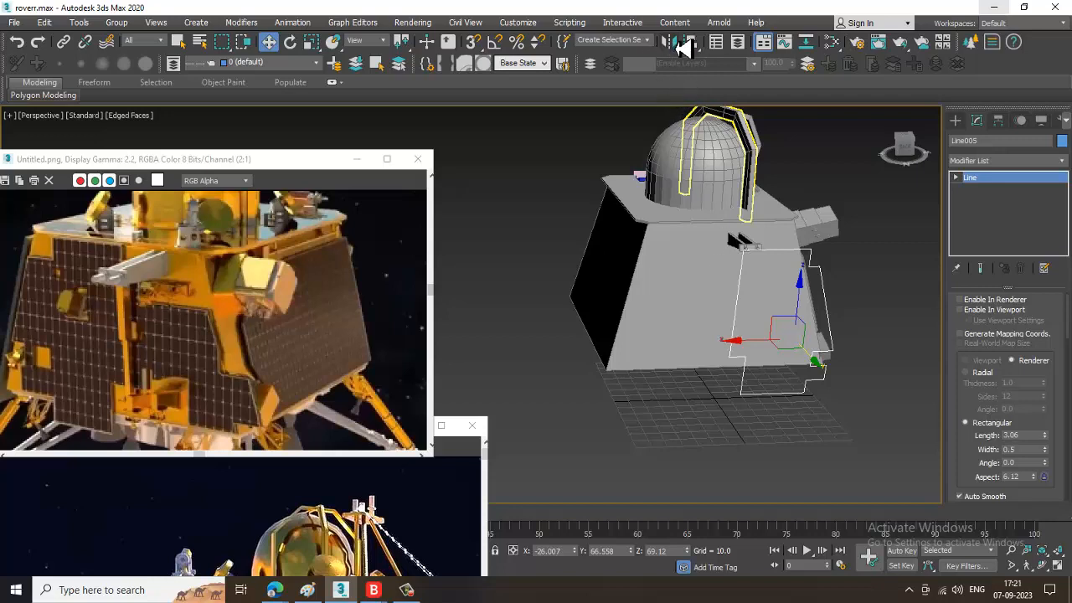
click(683, 42)
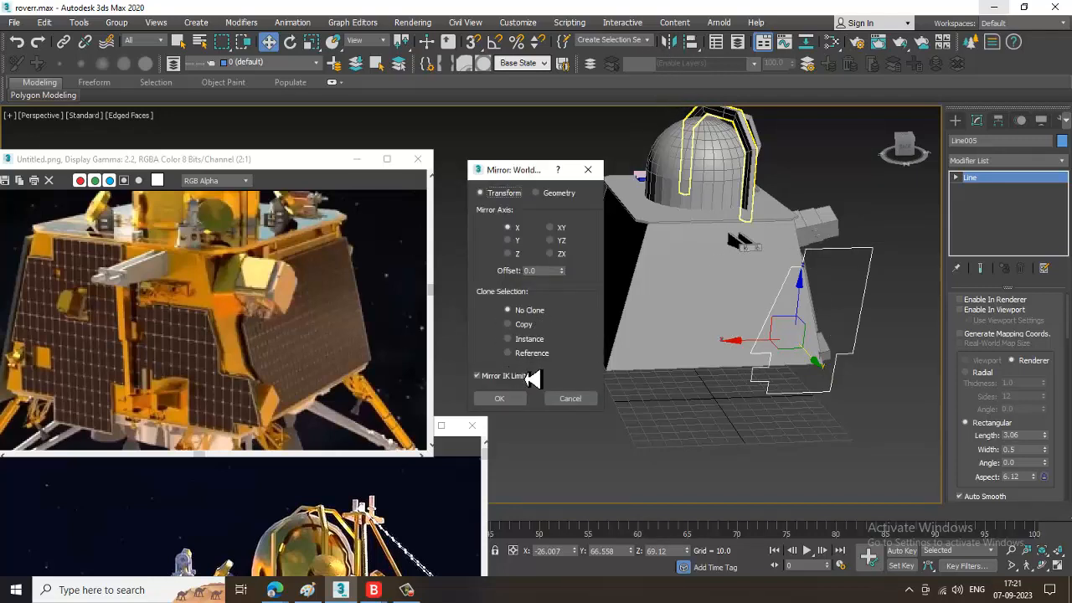
click(505, 398)
drag(752, 350, 625, 311)
alt+middle_drag(625, 311, 778, 275)
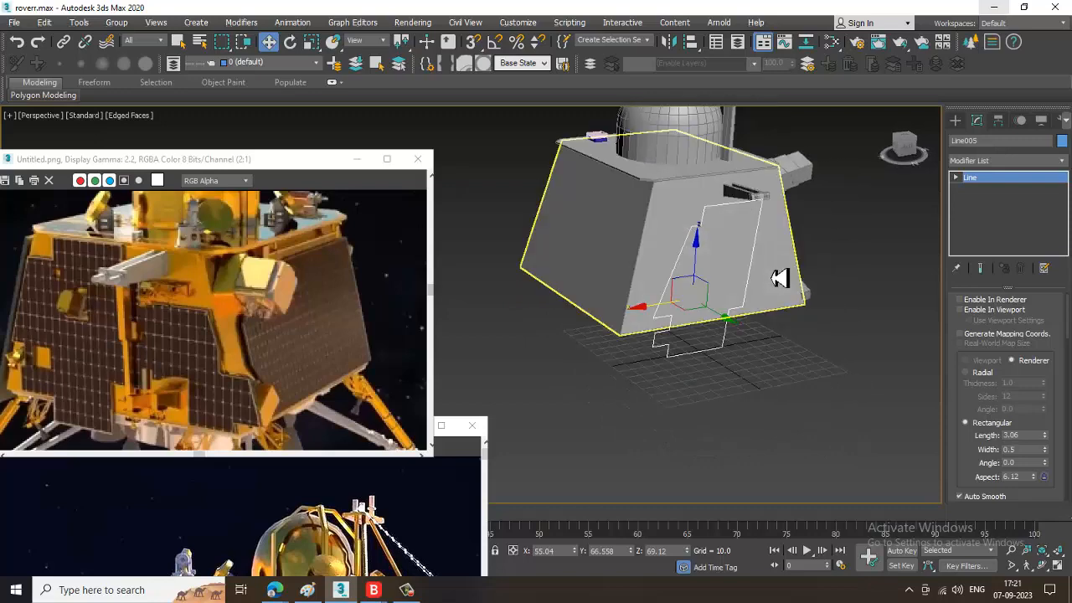
Rotate the panel outline in the Left view so it leans the same way as the sloping wall.
key(alt+w)
right_click(447, 387)
key(alt+w)
scroll(659, 294, down, 6)
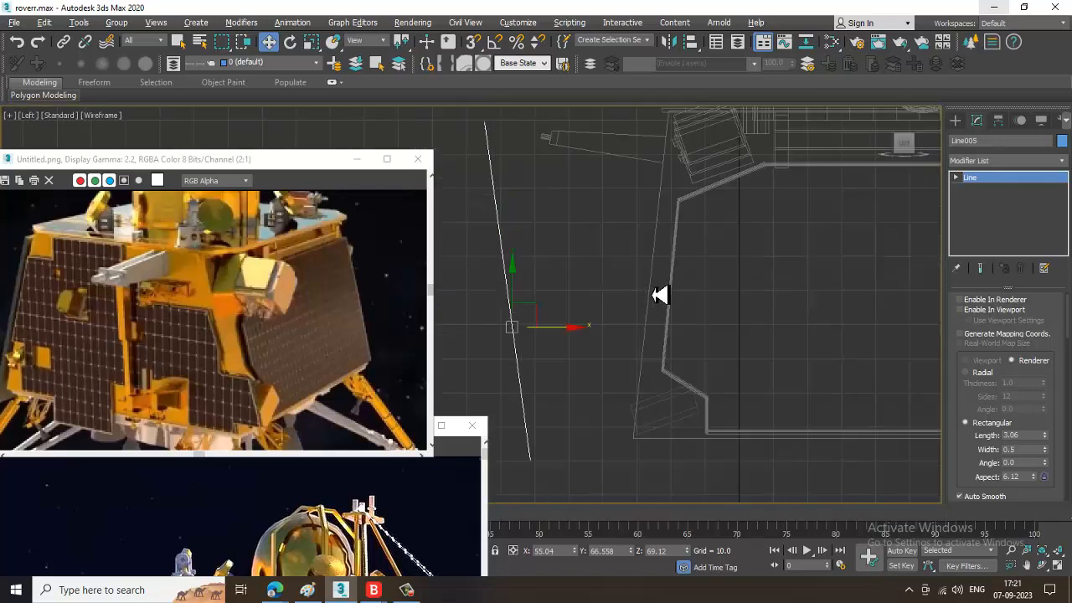
scroll(641, 294, up, 4)
key(e)
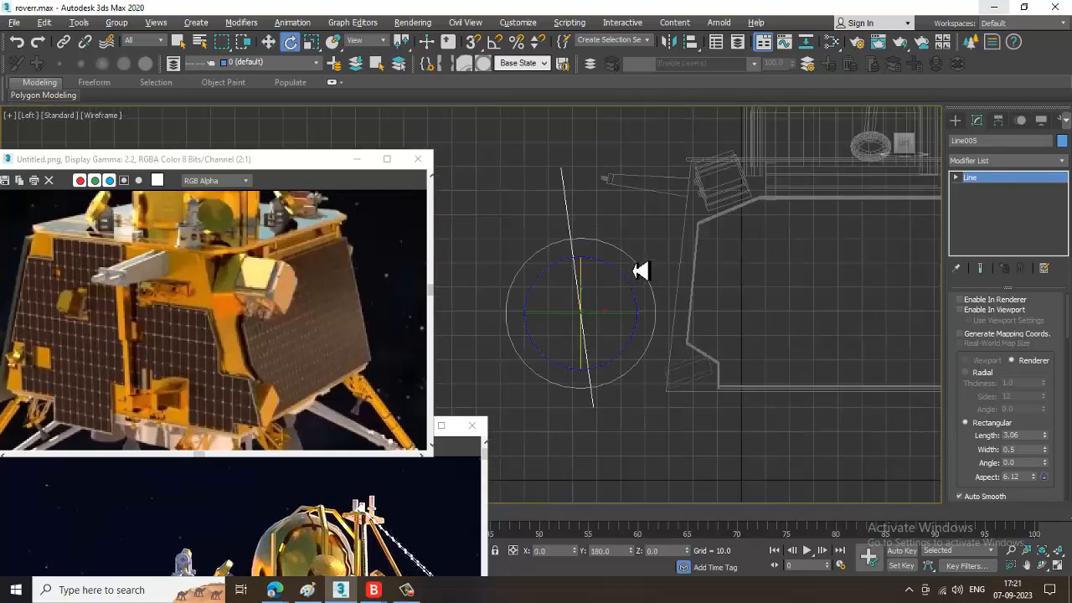
drag(641, 270, 662, 279)
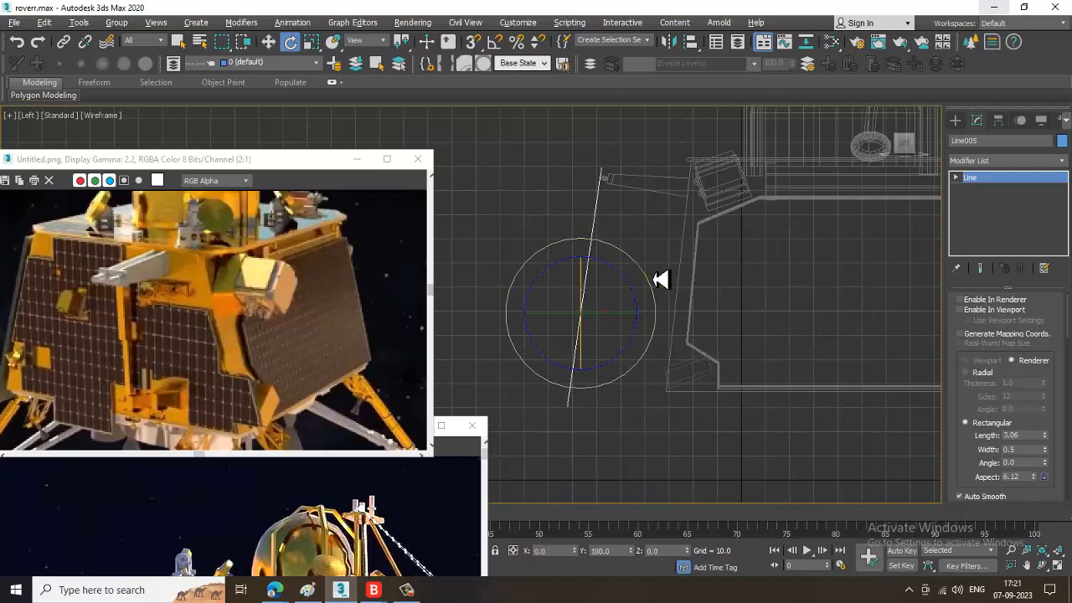
Move the outline up against the sloping wall in the Left view and fine-tune its tilt to match.
key(w)
drag(638, 321, 727, 333)
scroll(724, 331, up, 2)
key(e)
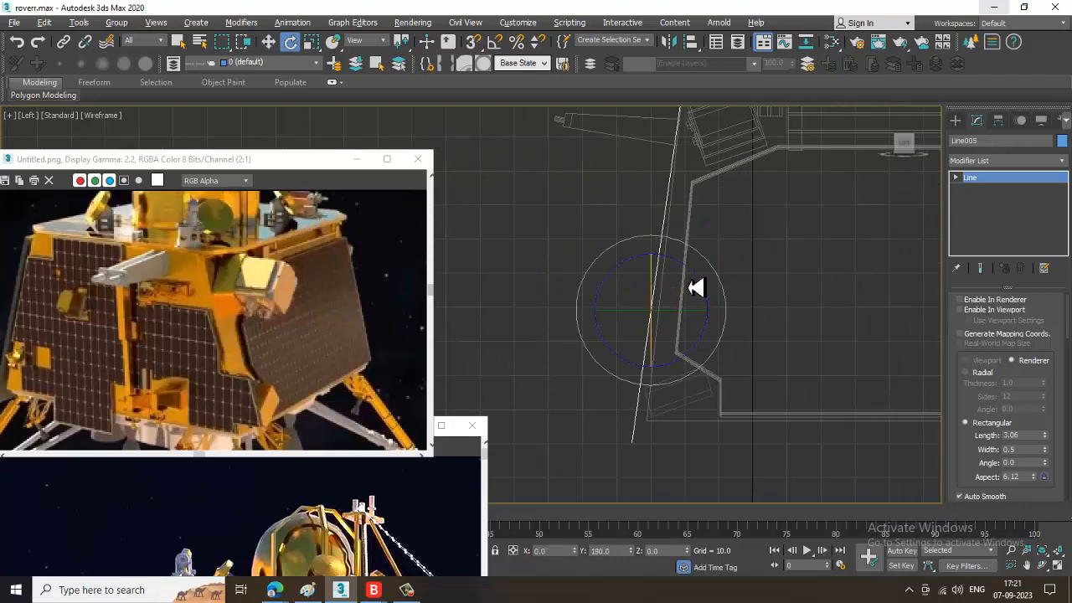
drag(696, 277, 694, 273)
key(w)
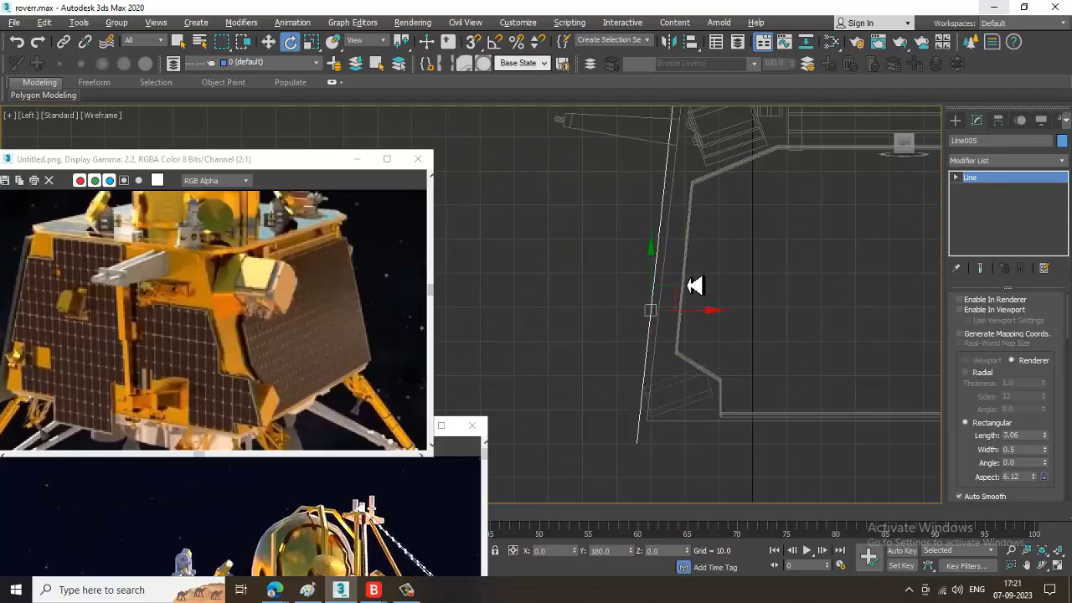
drag(706, 324, 712, 322)
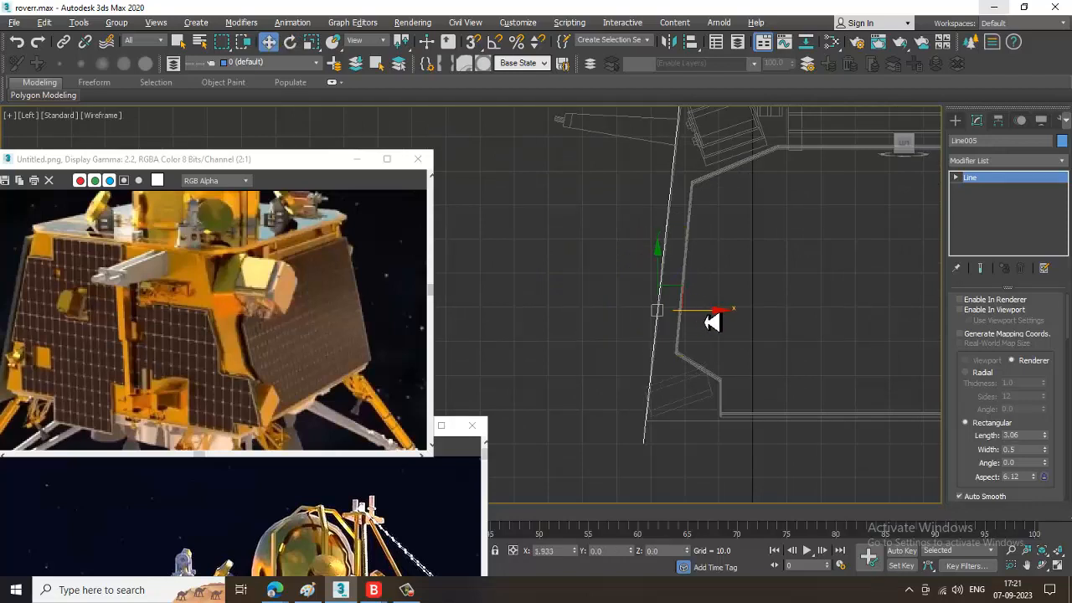
Shift the panel outline along X to 50.25 so its slanted edge sits inside the wall's sloping edge.
key(alt+w)
alt+middle_drag(752, 408, 762, 370)
key(alt+w)
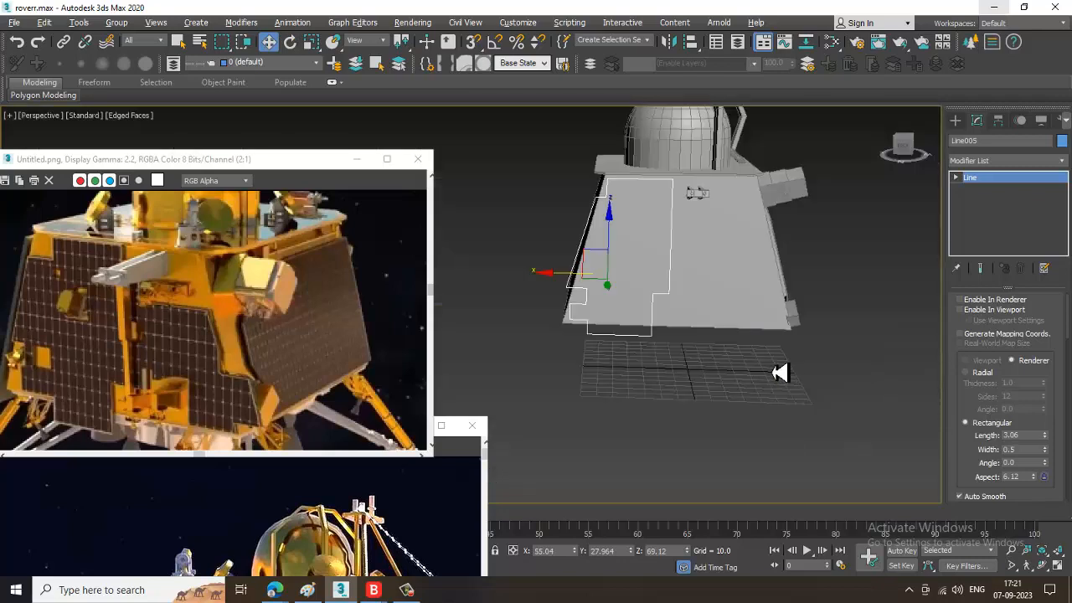
scroll(678, 318, up, 5)
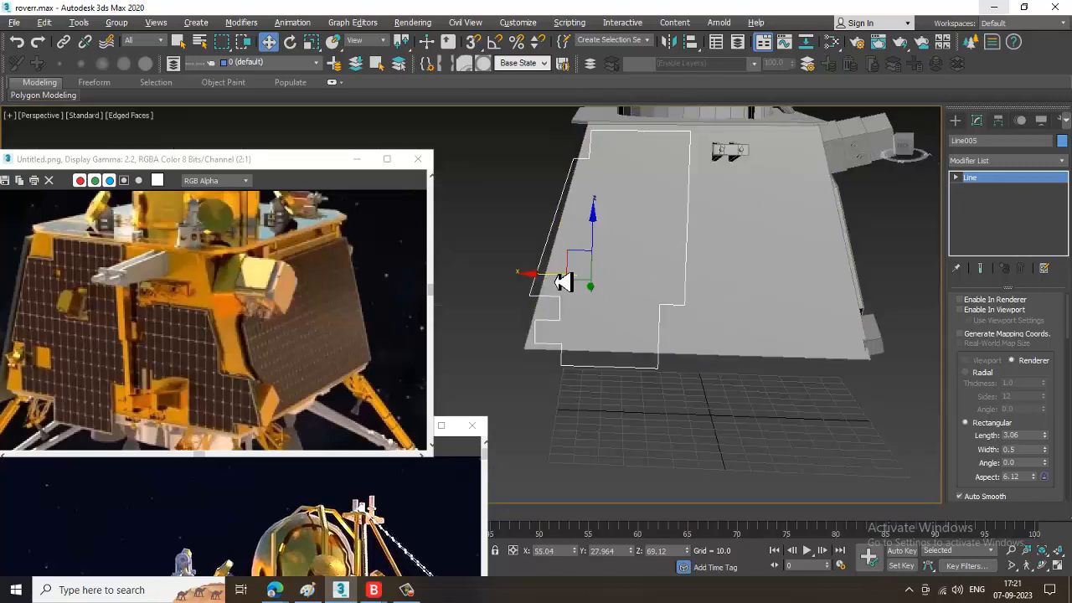
drag(563, 282, 577, 281)
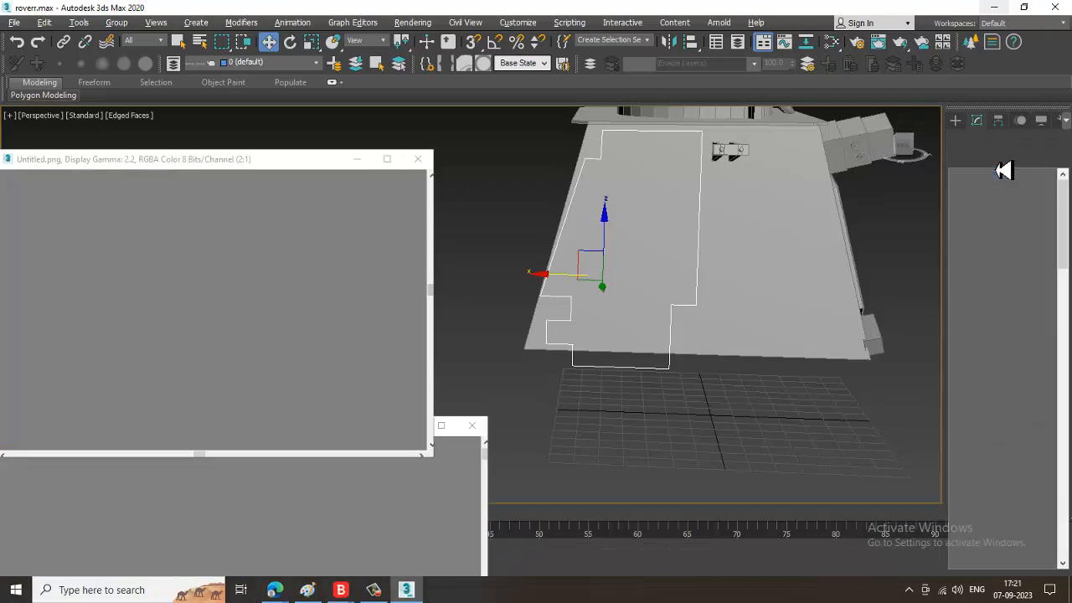
Apply an Extrude modifier to the panel outline with an amount of 1.0.
click(1004, 160)
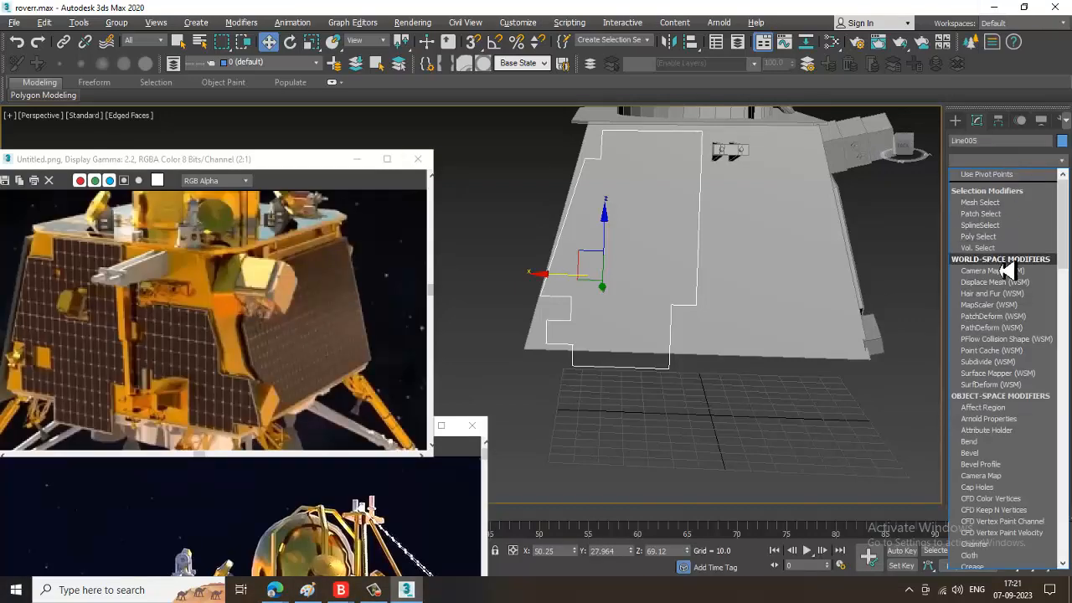
text(ex)
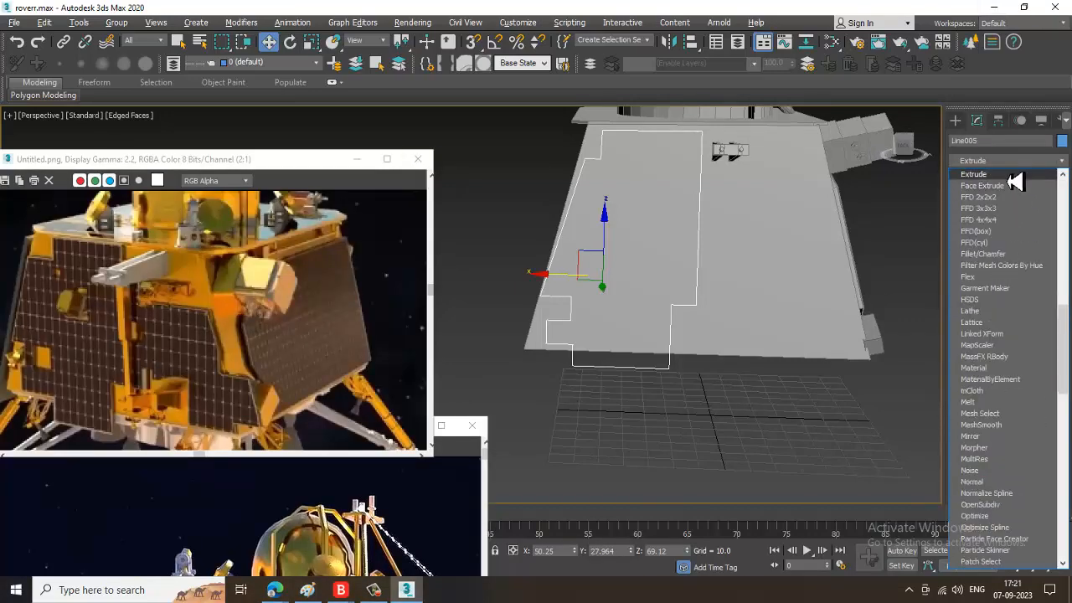
click(1011, 175)
alt+middle_drag(706, 341, 783, 325)
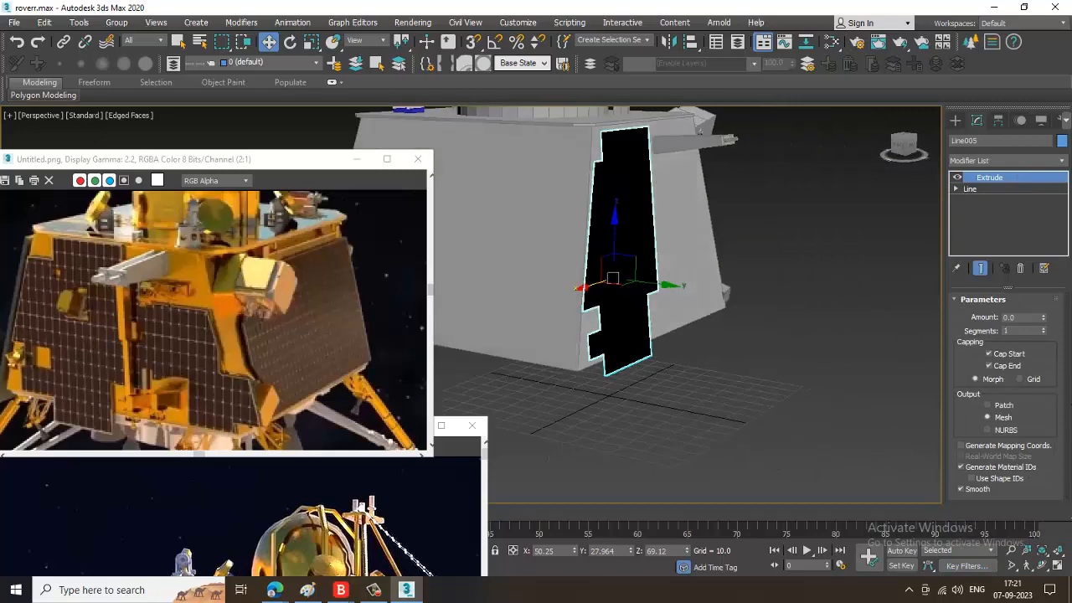
click(1043, 317)
click(1043, 317)
alt+middle_drag(754, 276, 831, 334)
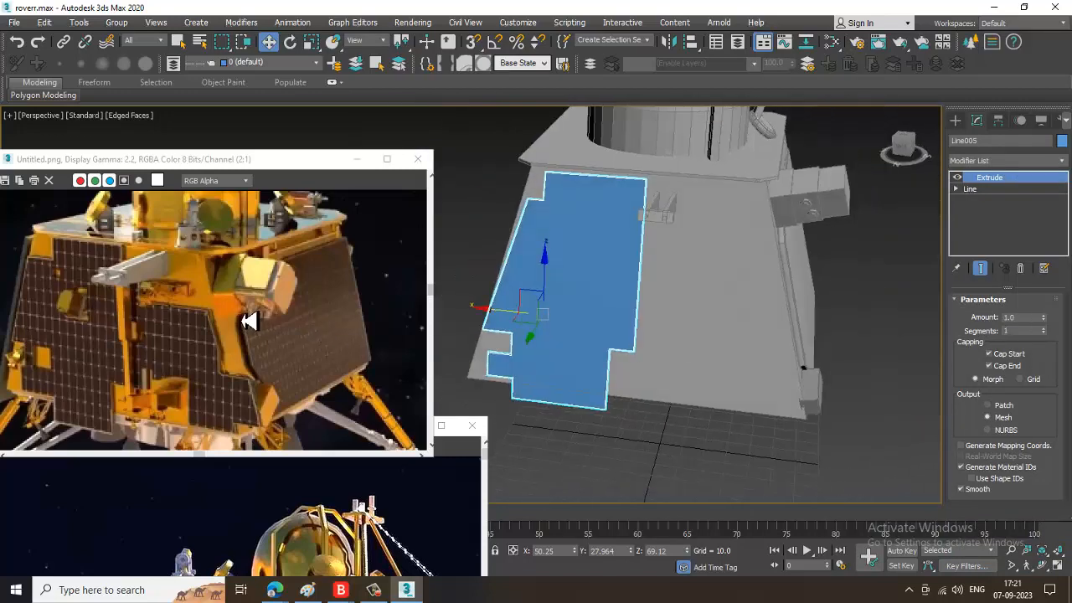
Examine the lander's lower body, underside and landing legs in both reference images.
middle_drag(249, 321, 316, 289)
middle_drag(290, 352, 270, 318)
scroll(220, 350, up, 1)
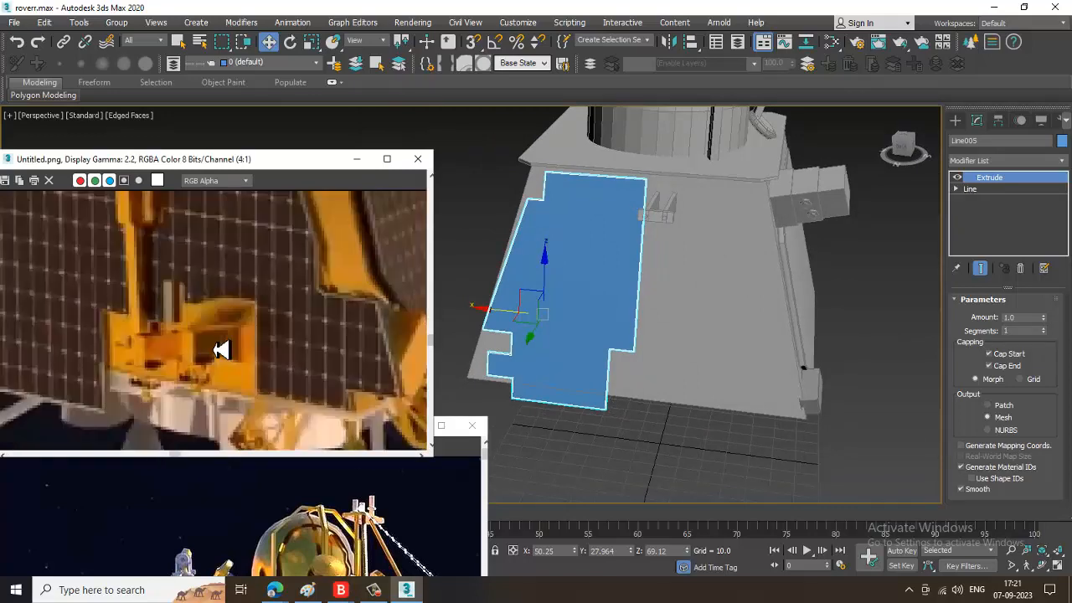
scroll(221, 350, down, 1)
click(226, 540)
drag(214, 435, 243, 156)
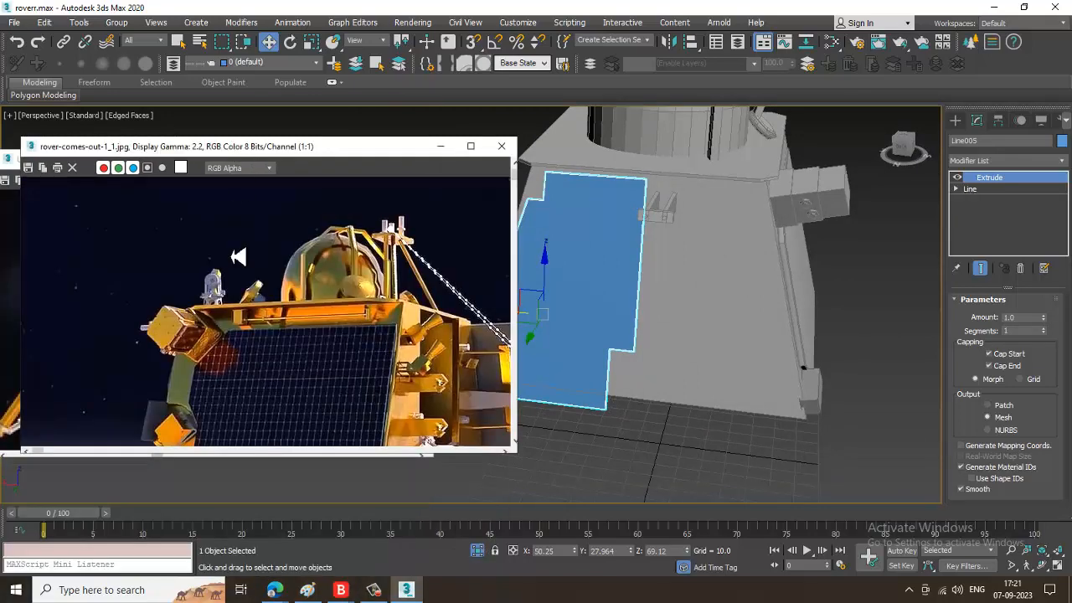
middle_drag(338, 370, 310, 267)
middle_drag(418, 316, 358, 299)
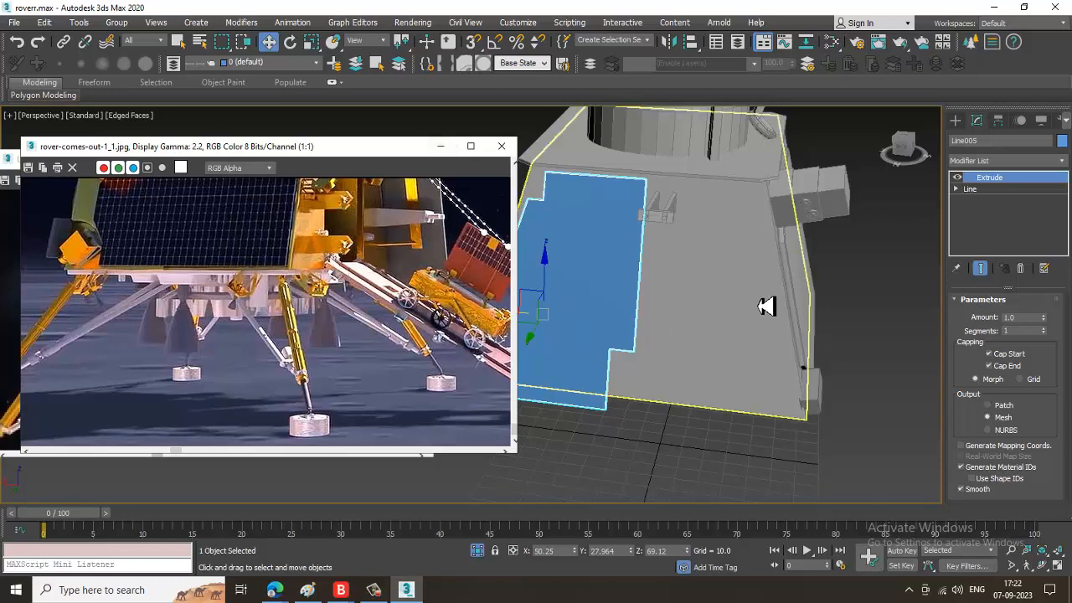
Draw a Star spline centred on the dome in the Top view with AutoGrid off, radii about 44.5 and 29.4.
key(alt+w)
drag(378, 147, 340, 220)
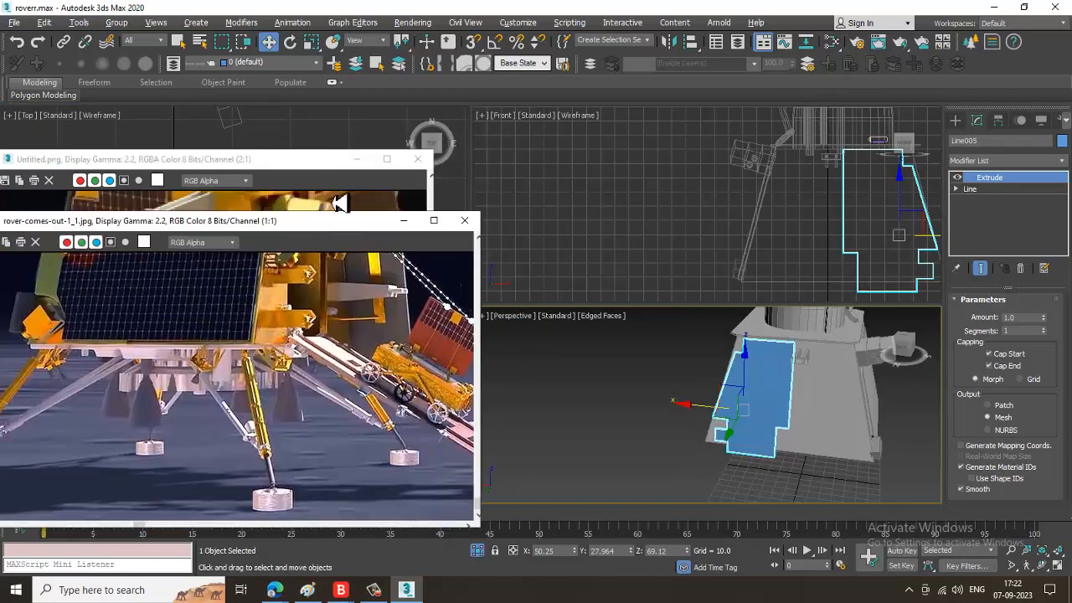
right_click(350, 148)
key(alt+w)
key(z)
scroll(643, 251, down, 3)
scroll(637, 268, down, 6)
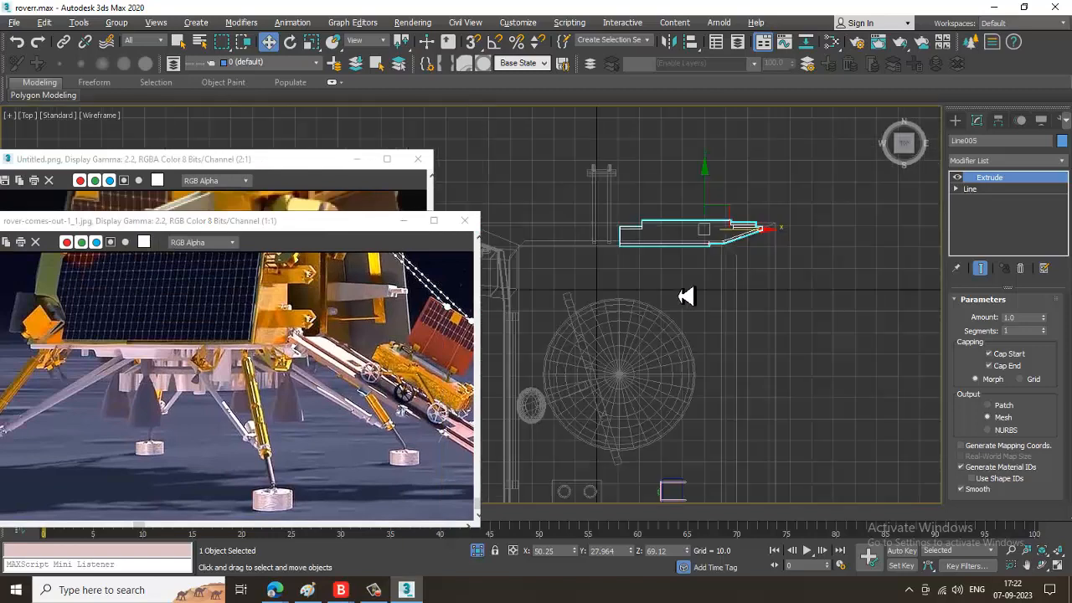
click(956, 121)
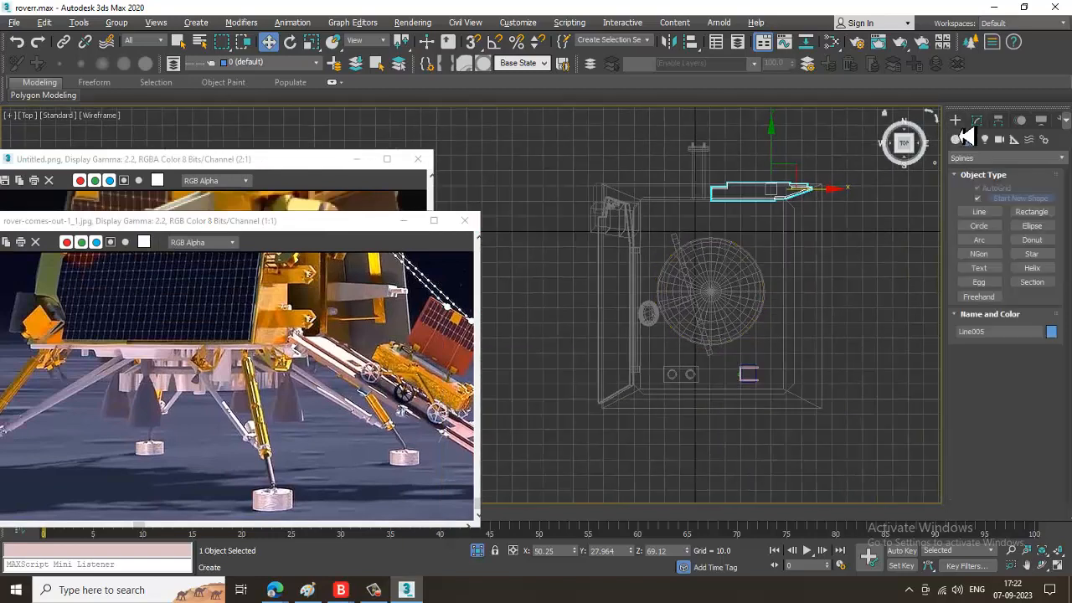
click(1035, 255)
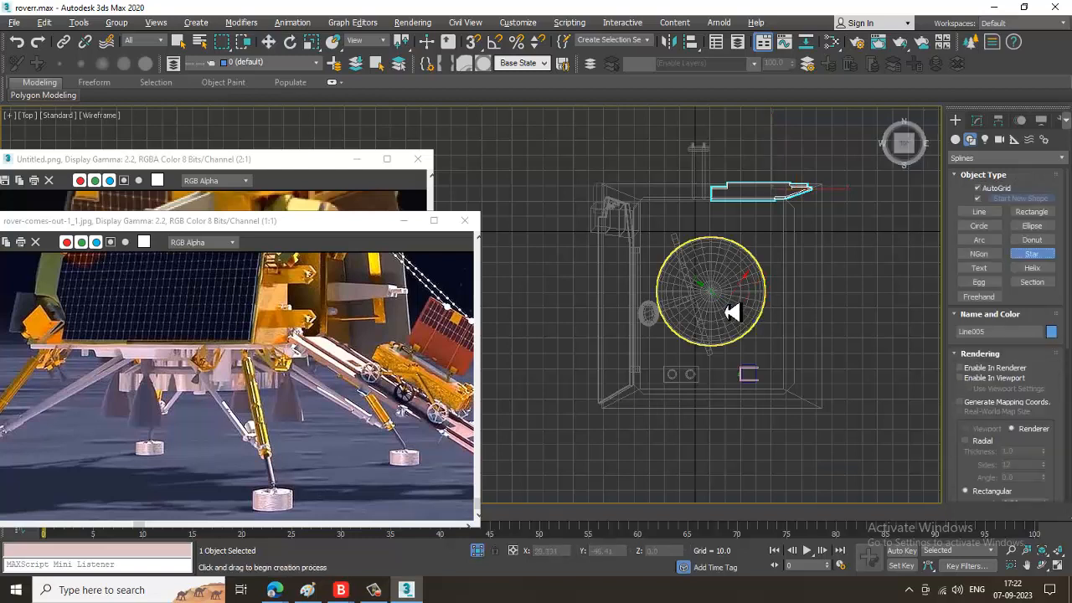
click(985, 189)
drag(711, 291, 758, 358)
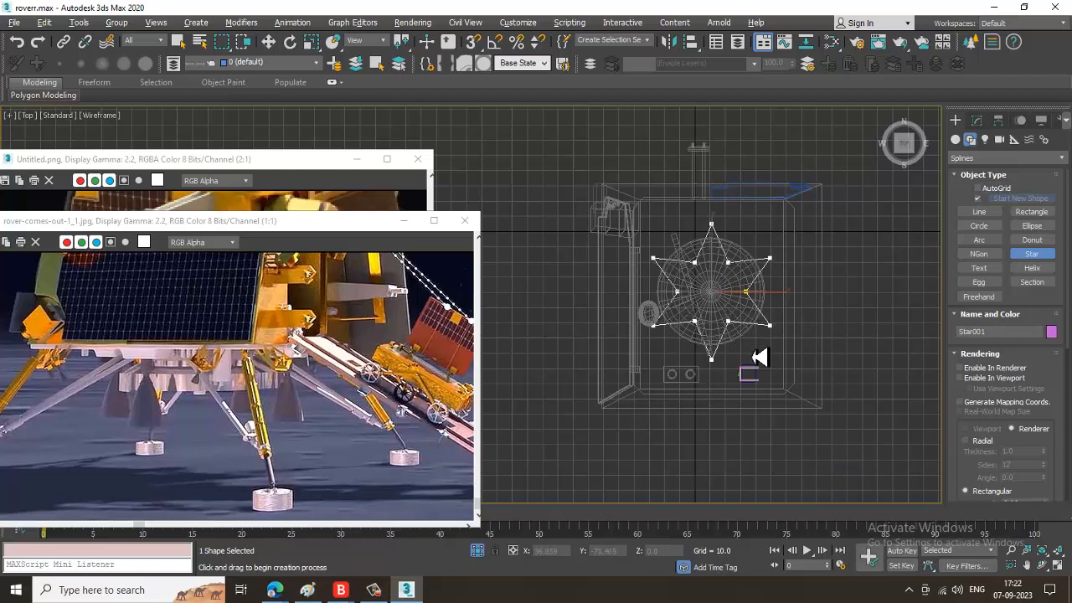
click(739, 334)
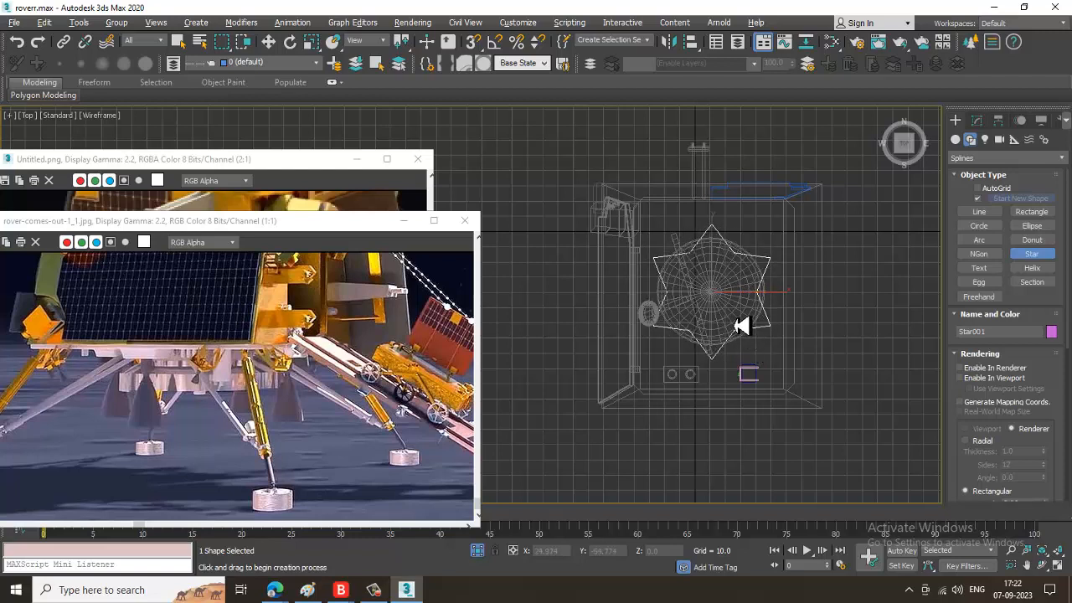
Set the star spline's interpolation steps to 7 and its number of points to 17.
key(w)
click(976, 120)
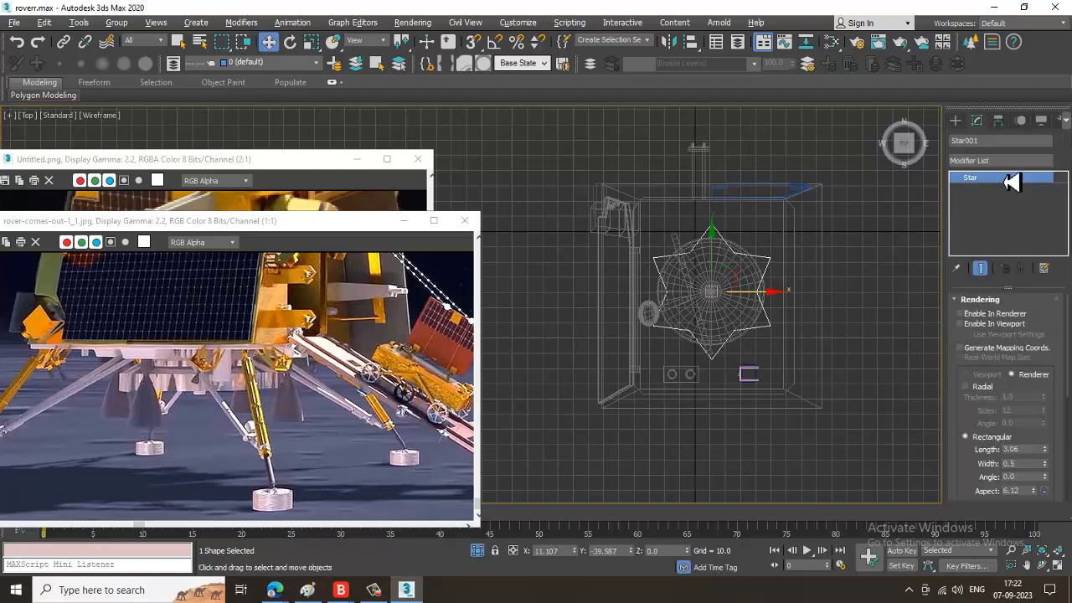
drag(984, 421, 988, 245)
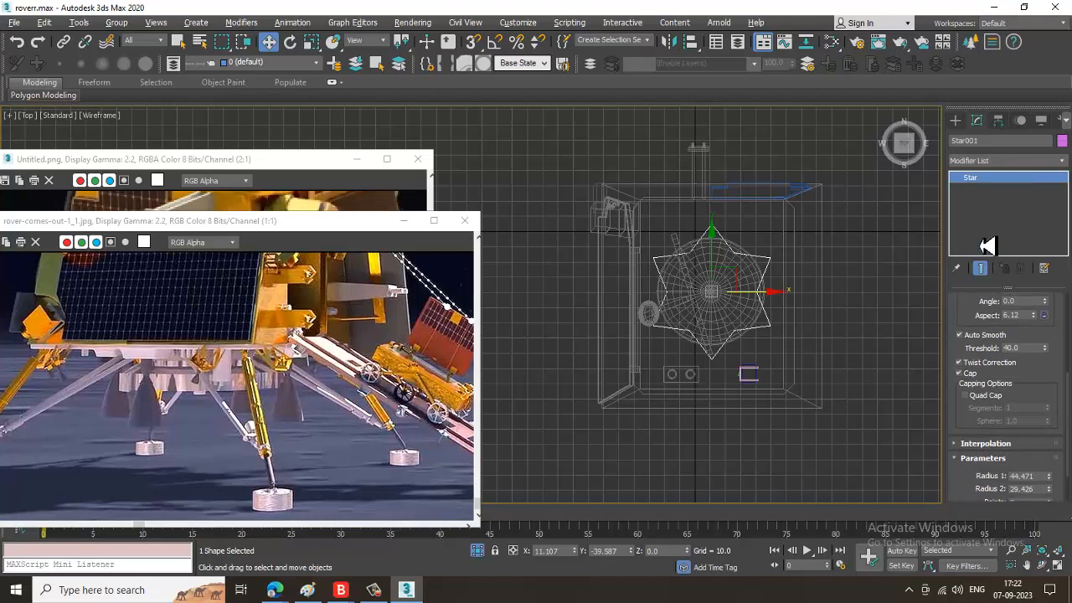
click(984, 443)
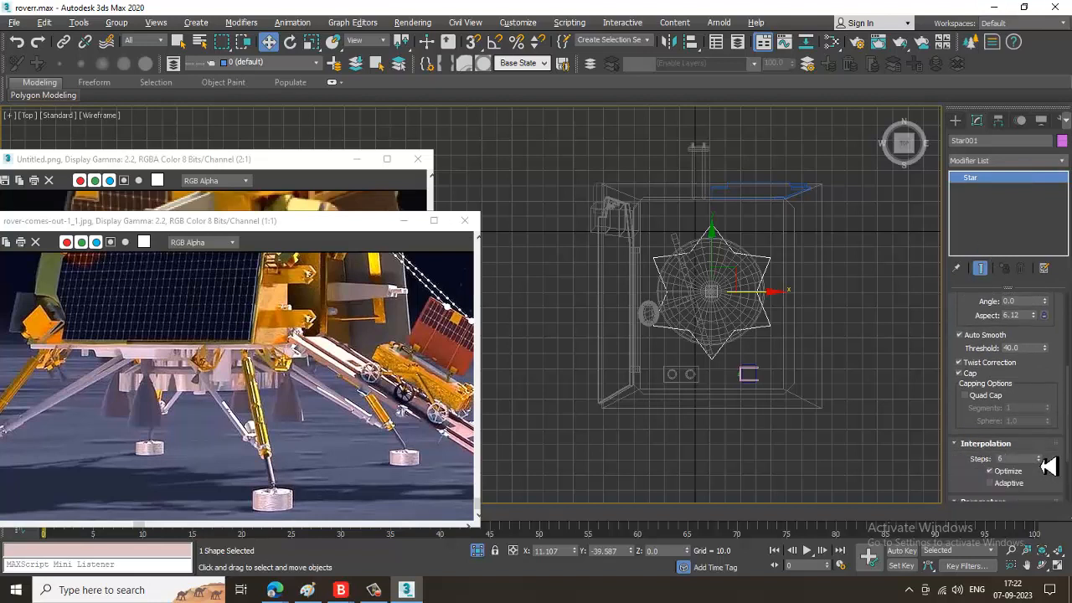
drag(1049, 466, 1047, 459)
drag(1047, 497, 1053, 385)
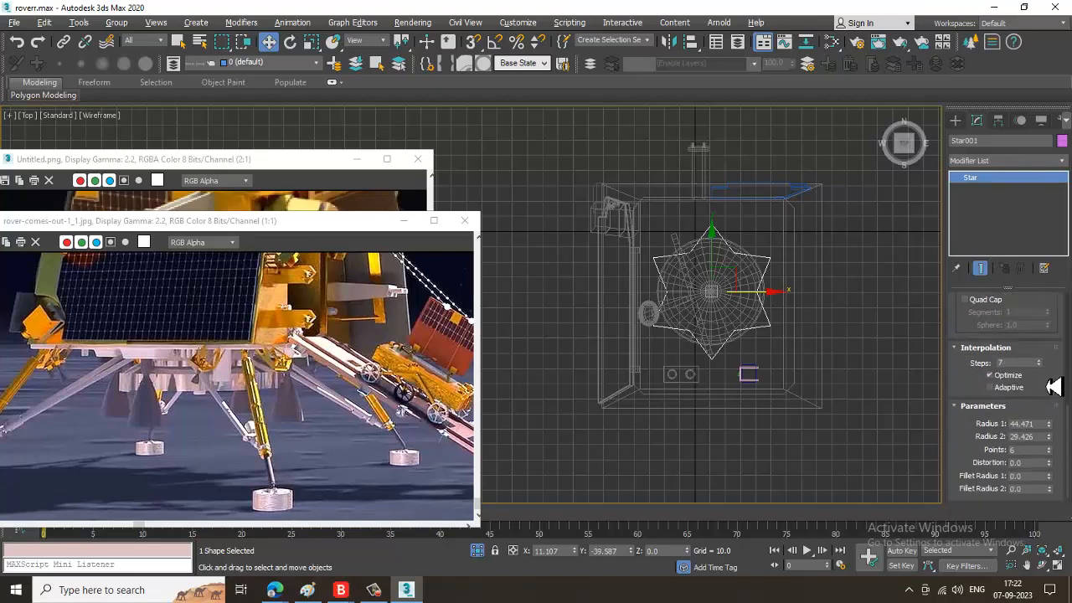
drag(1050, 453, 1061, 451)
scroll(969, 392, up, 5)
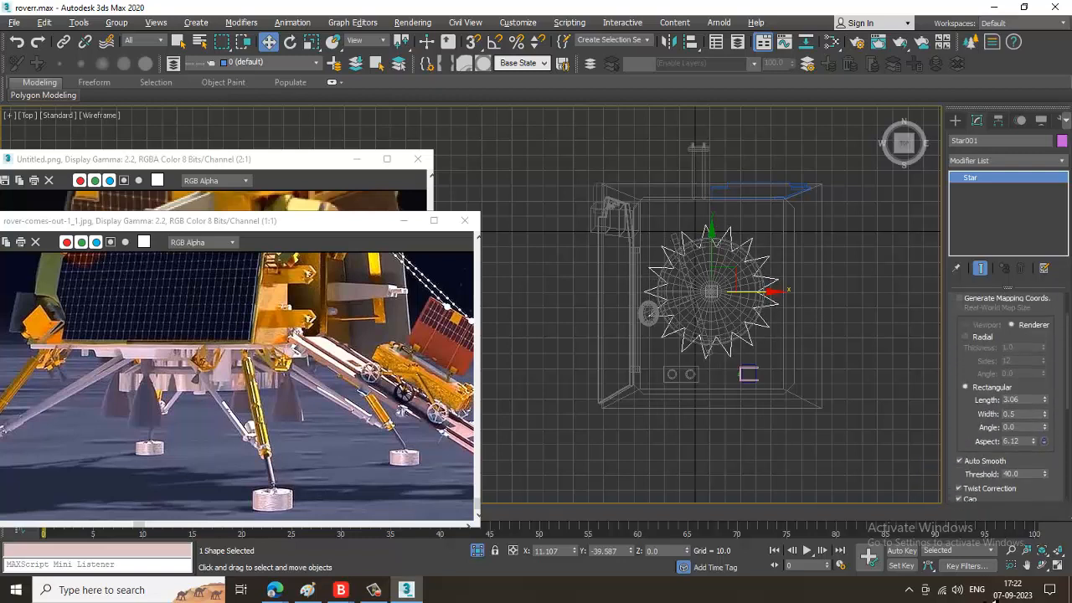
drag(978, 376, 995, 493)
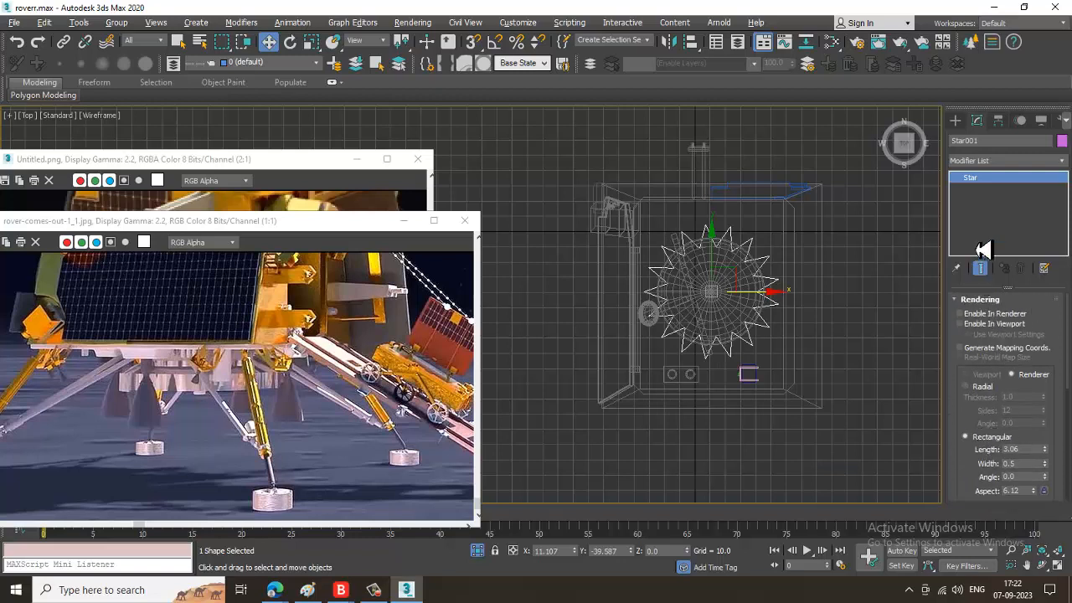
Convert the star to an Editable Spline and fillet all its vertices by about 6.6 to round the teeth.
right_click(1006, 187)
click(970, 276)
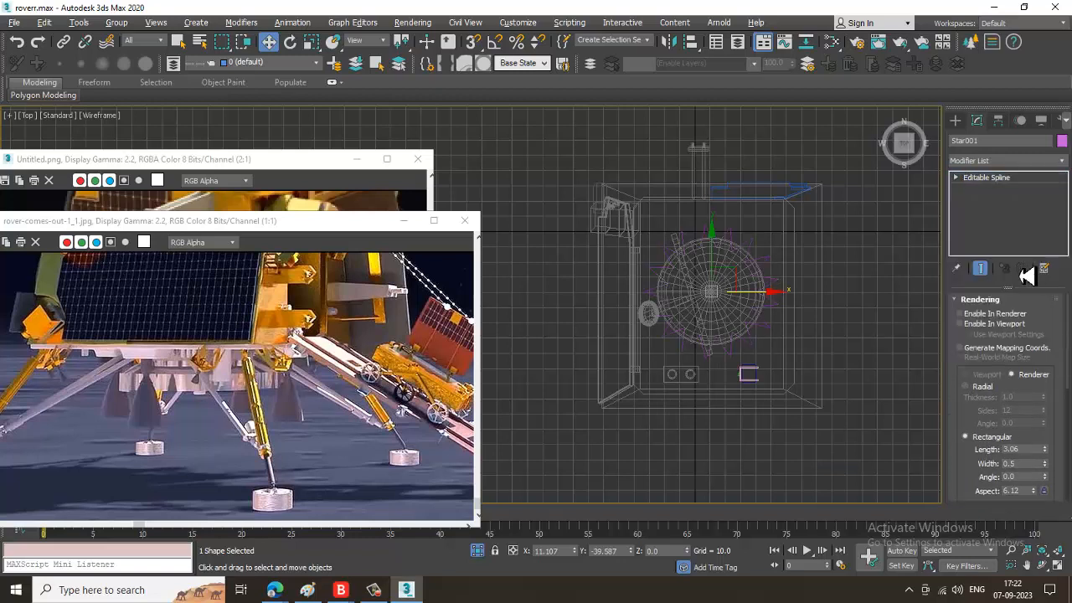
key(1)
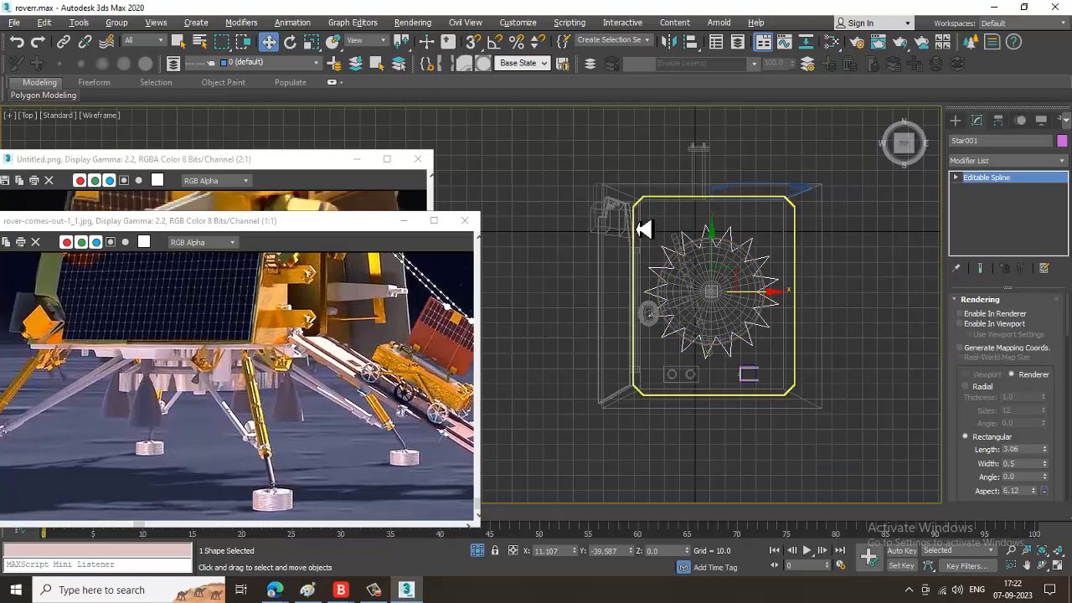
key(ctrl+a)
drag(980, 475, 1025, 9)
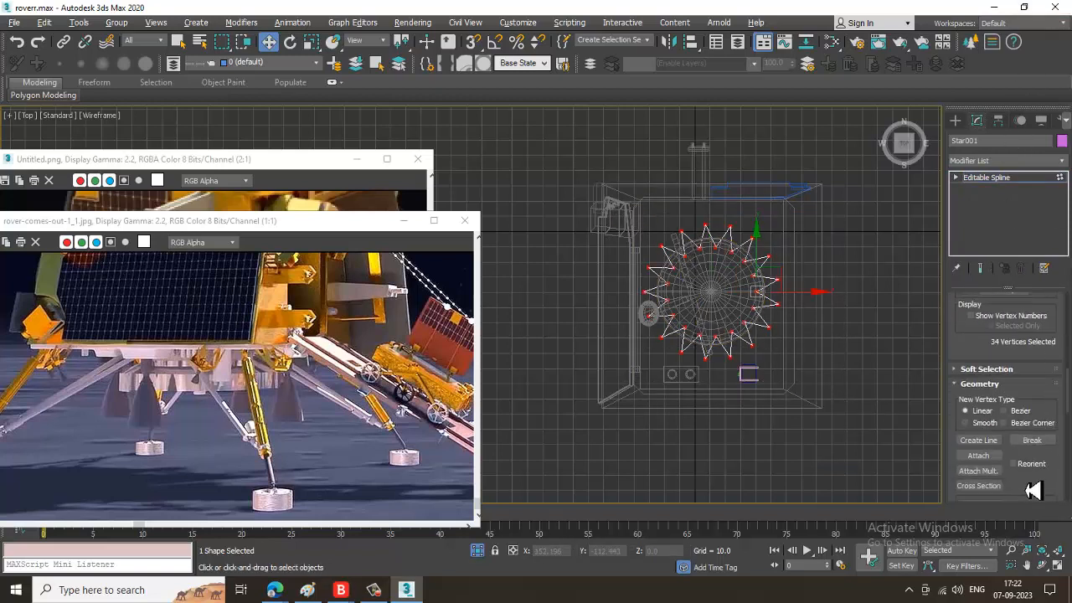
drag(1033, 490, 1030, 217)
click(978, 439)
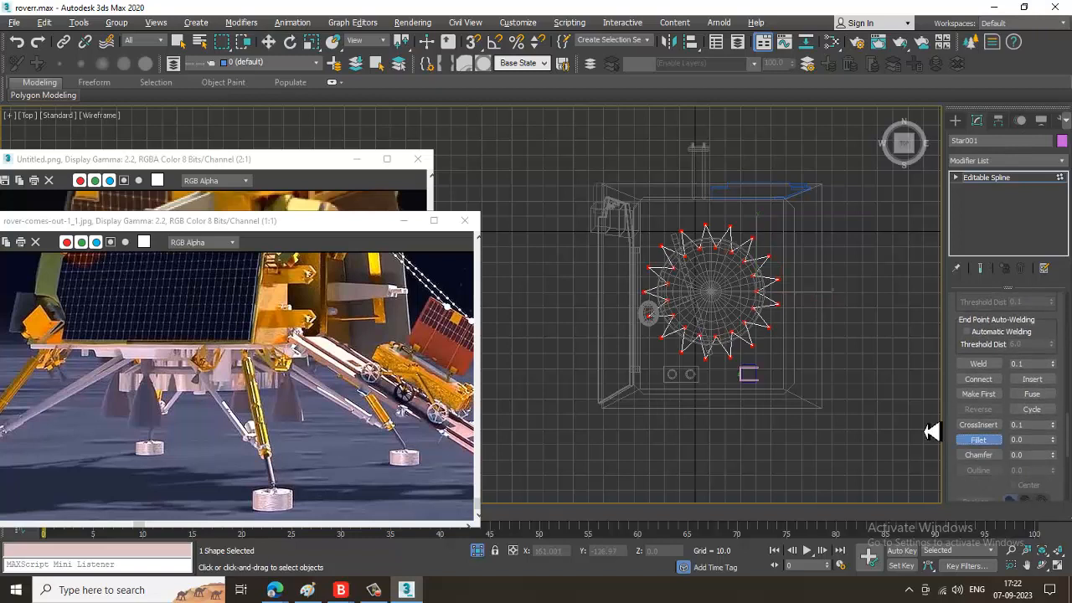
mouse_move(736, 371)
mouse_down()
mouse_move(736, 352)
mouse_move(746, 359)
mouse_up()
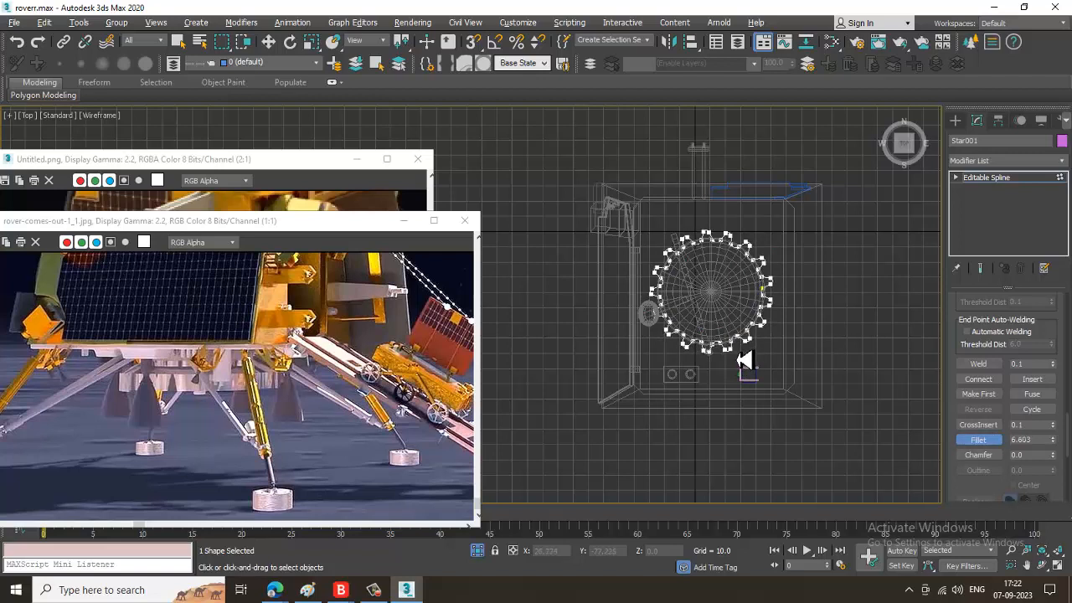
click(1023, 176)
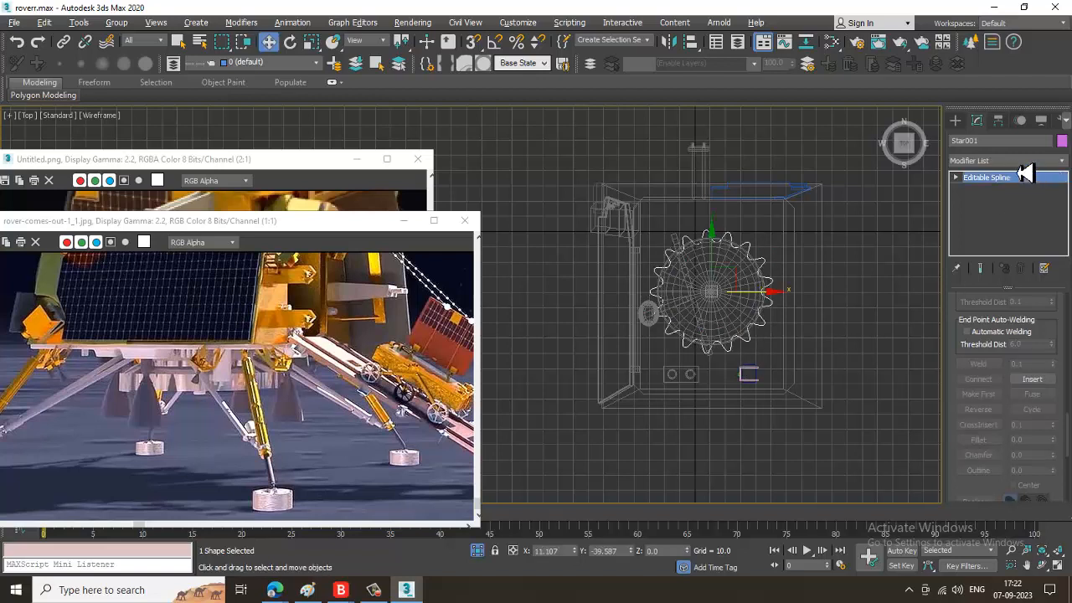
Apply an Extrude modifier to the rounded star outline with an amount of 23.5.
click(1023, 162)
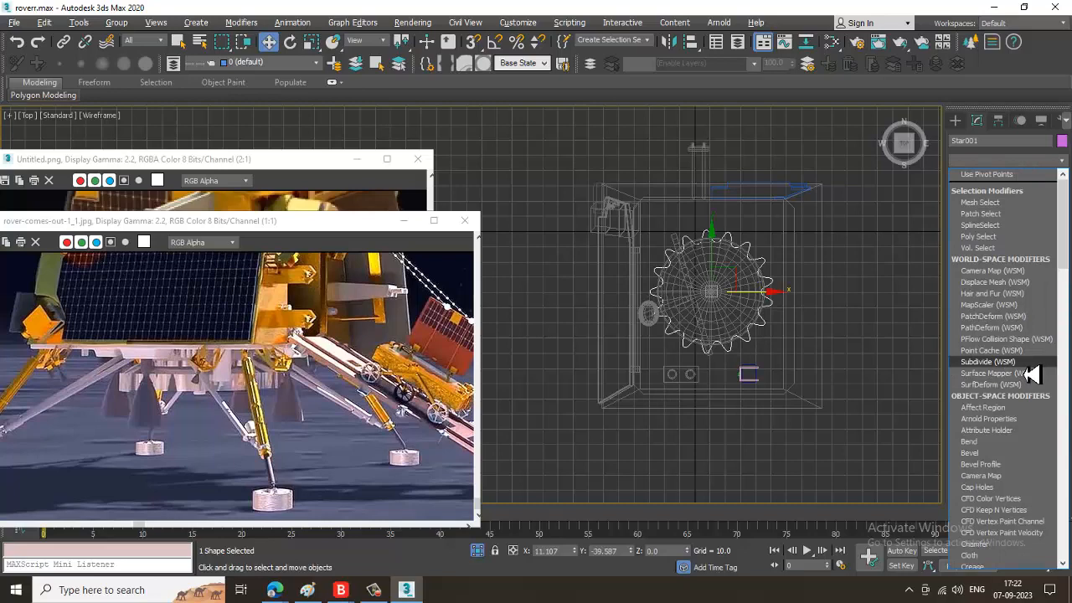
text(ex)
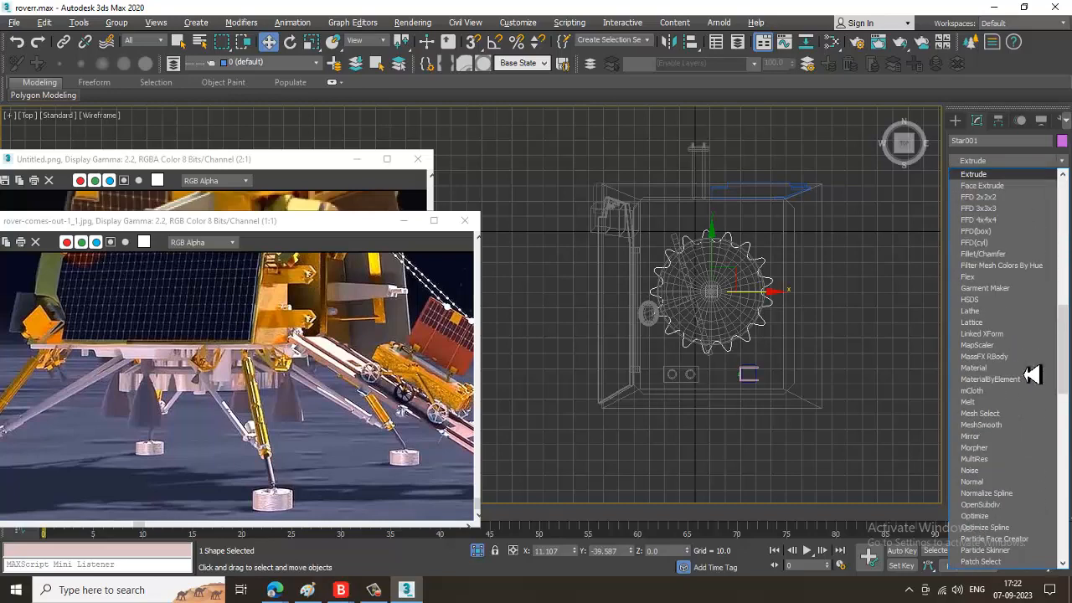
key(Return)
key(alt+w)
click(816, 455)
key(alt+w)
alt+middle_drag(768, 416, 722, 413)
scroll(722, 413, up, 3)
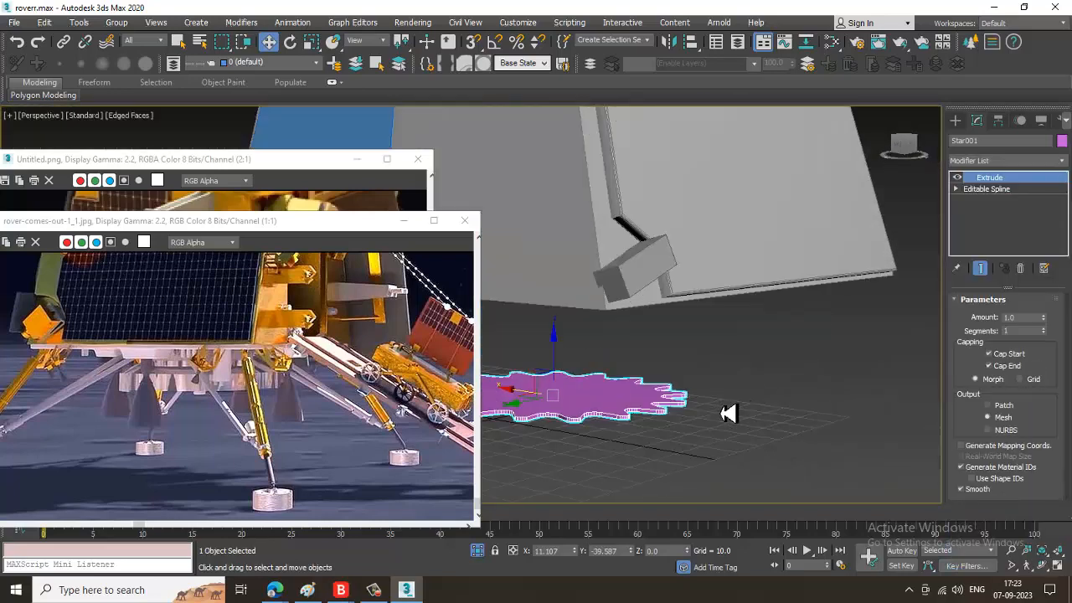
drag(1044, 319, 1047, 296)
alt+middle_drag(678, 363, 622, 355)
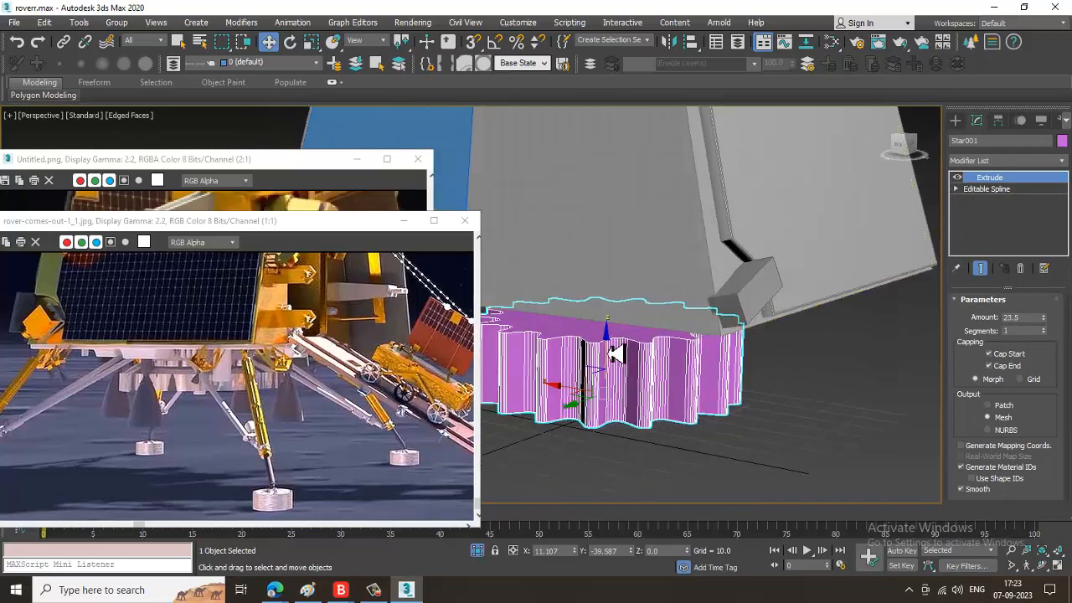
Reduce the star's extrusion amount to 11.0 and position it just beneath the lander body at Z about 14.9.
drag(609, 353, 618, 281)
scroll(627, 314, down, 2)
alt+middle_drag(626, 315, 662, 307)
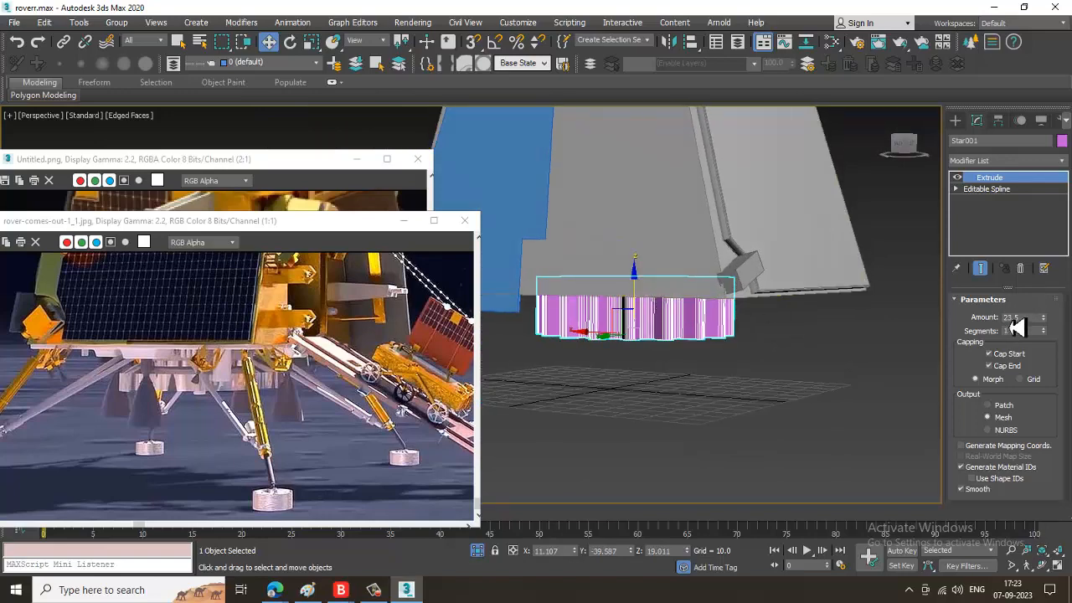
drag(1042, 318, 1062, 343)
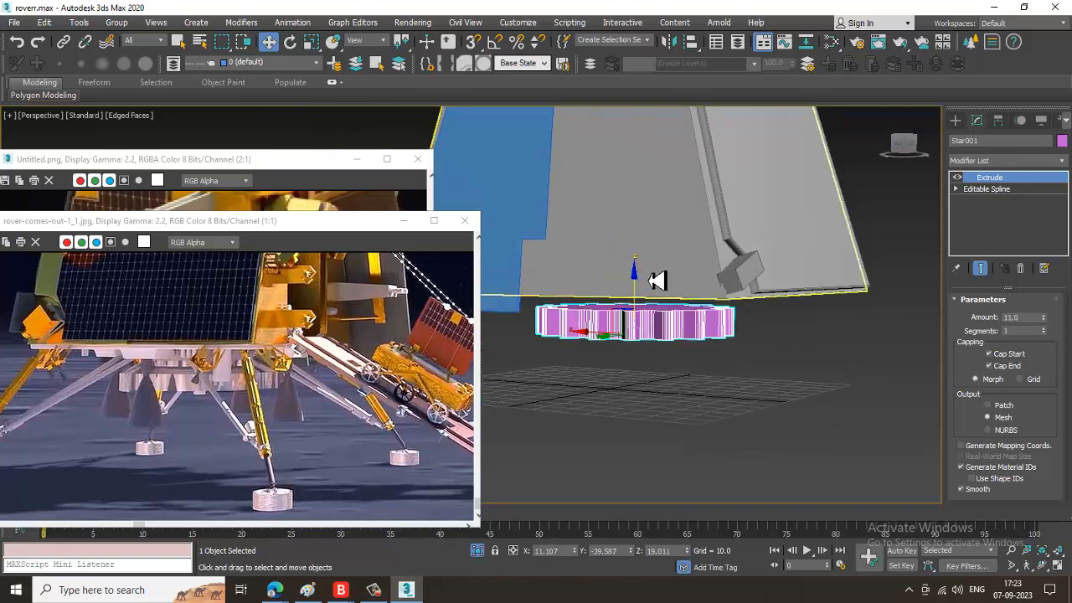
drag(634, 289, 639, 299)
alt+middle_drag(726, 329, 717, 320)
scroll(717, 320, up, 3)
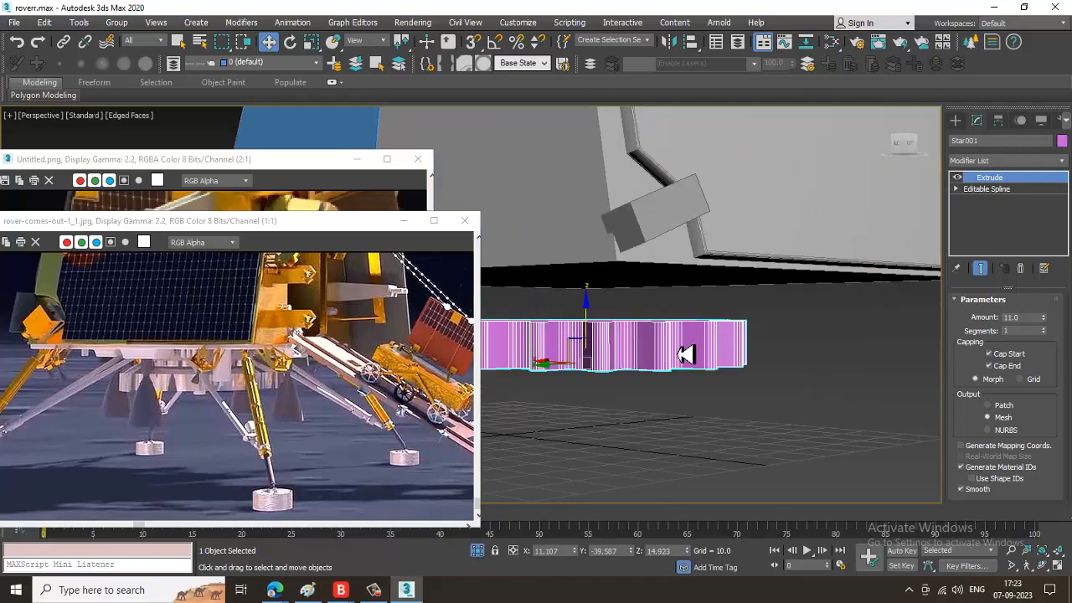
alt+middle_drag(685, 355, 660, 368)
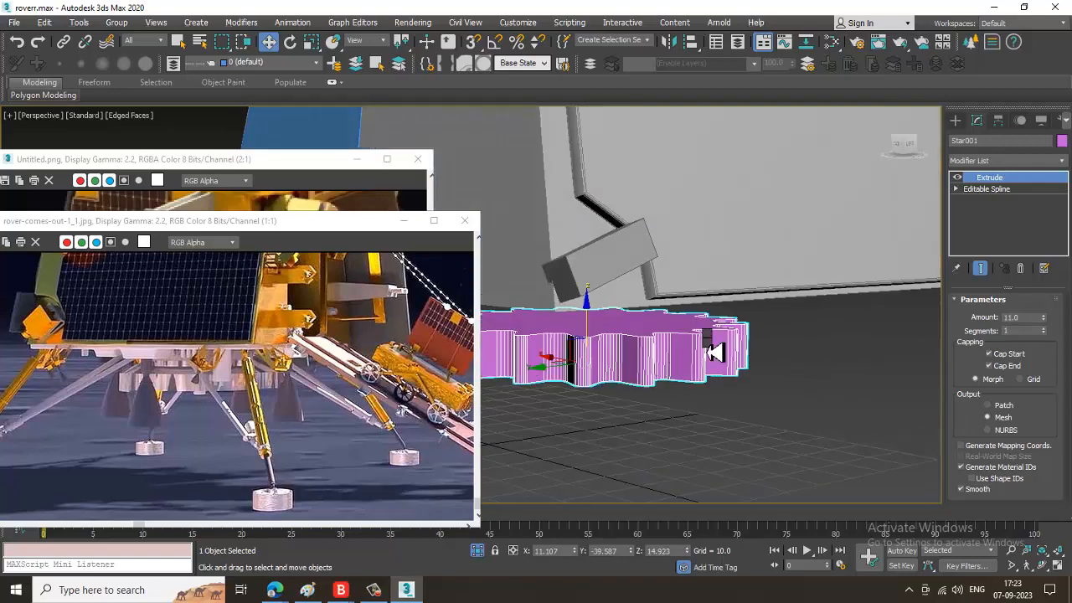
Convert the extruded star to an Editable Poly and isolate it with its top polygon selected.
right_click(703, 339)
mouse_move(790, 476)
click(908, 489)
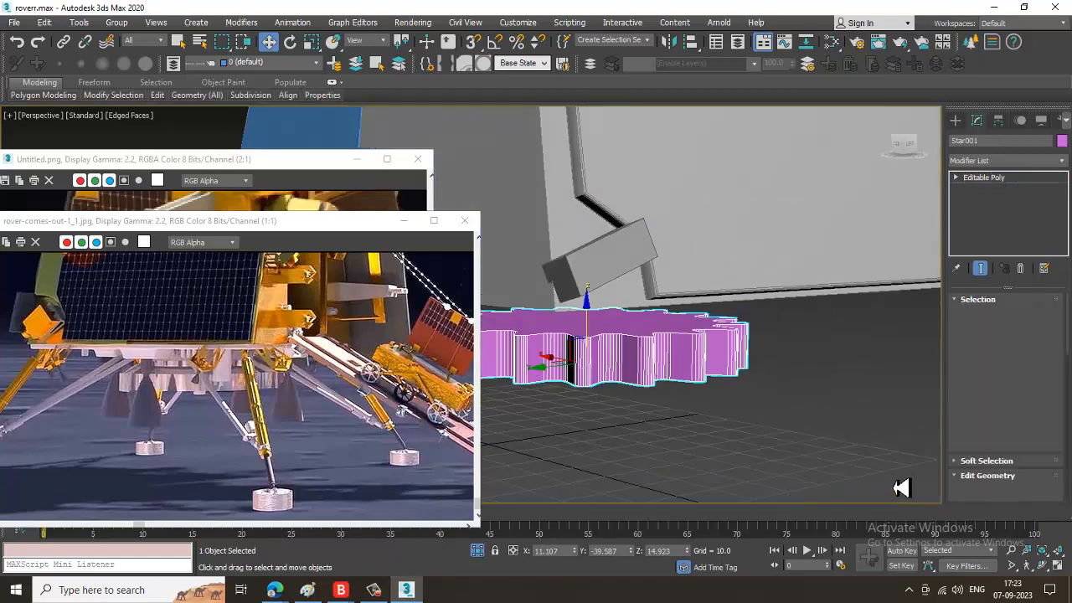
key(4)
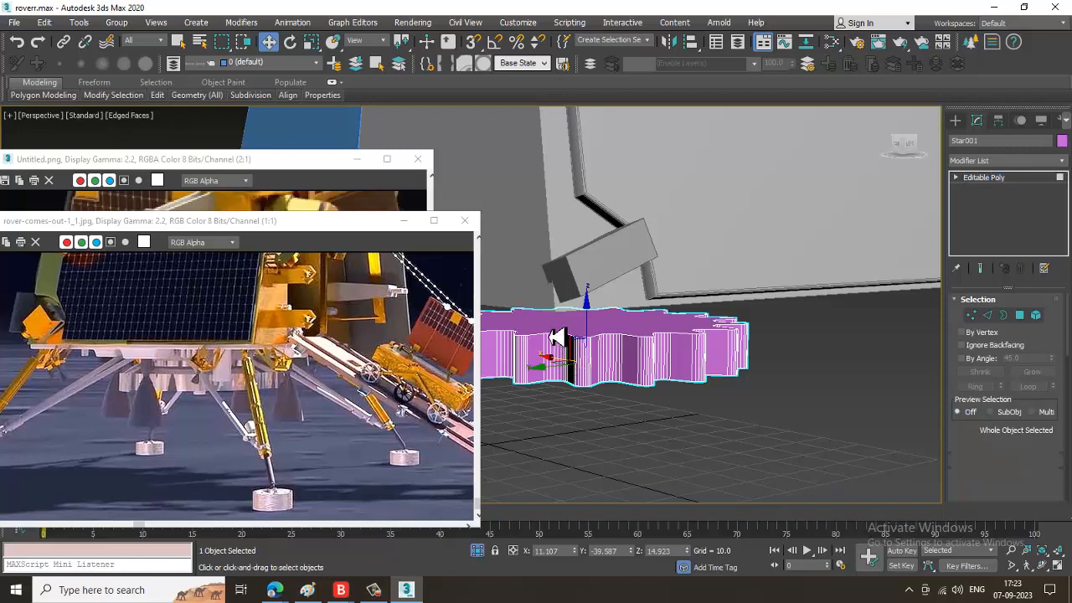
click(632, 330)
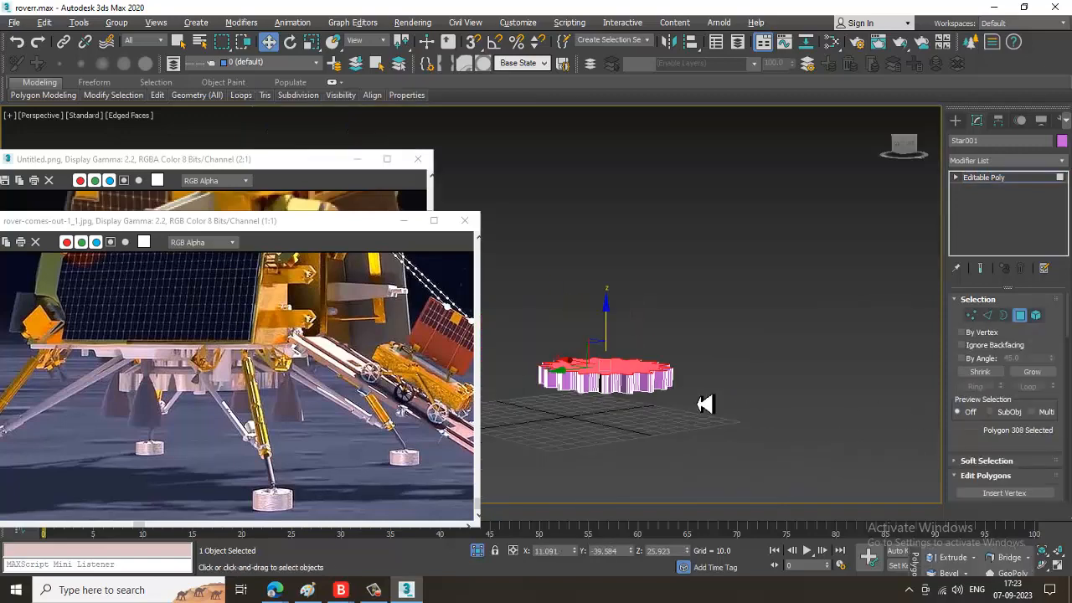
key(z)
scroll(1007, 450, down, 5)
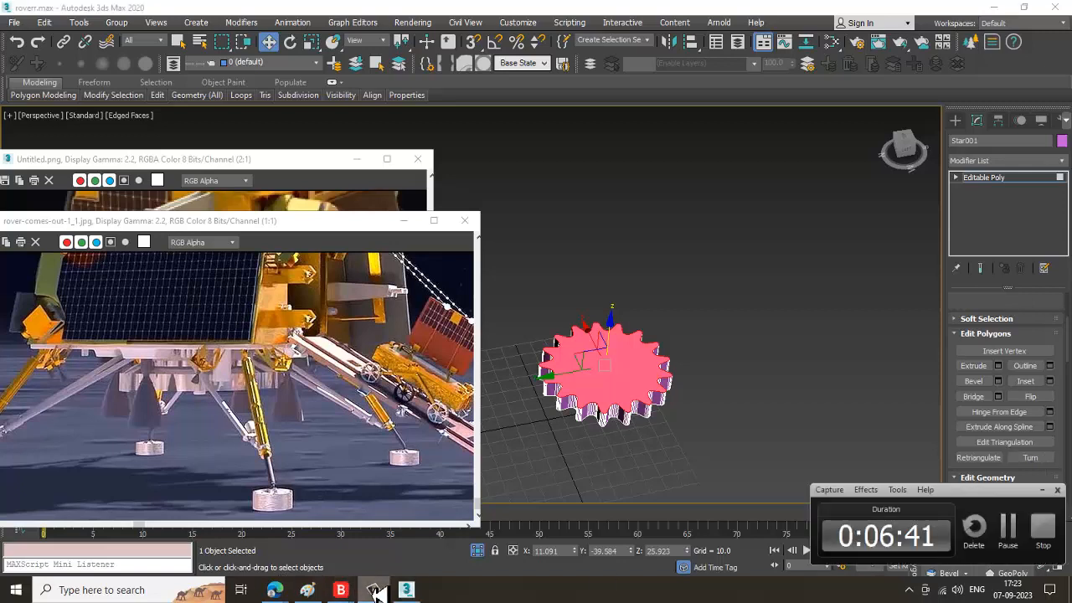
click(1050, 381)
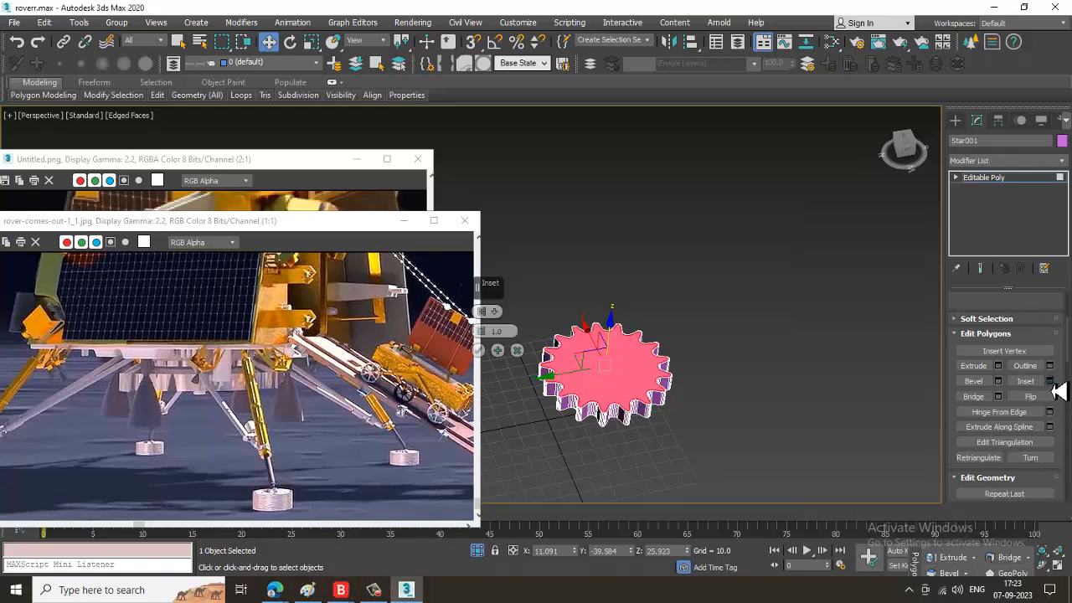
drag(486, 333, 628, 360)
scroll(628, 360, up, 6)
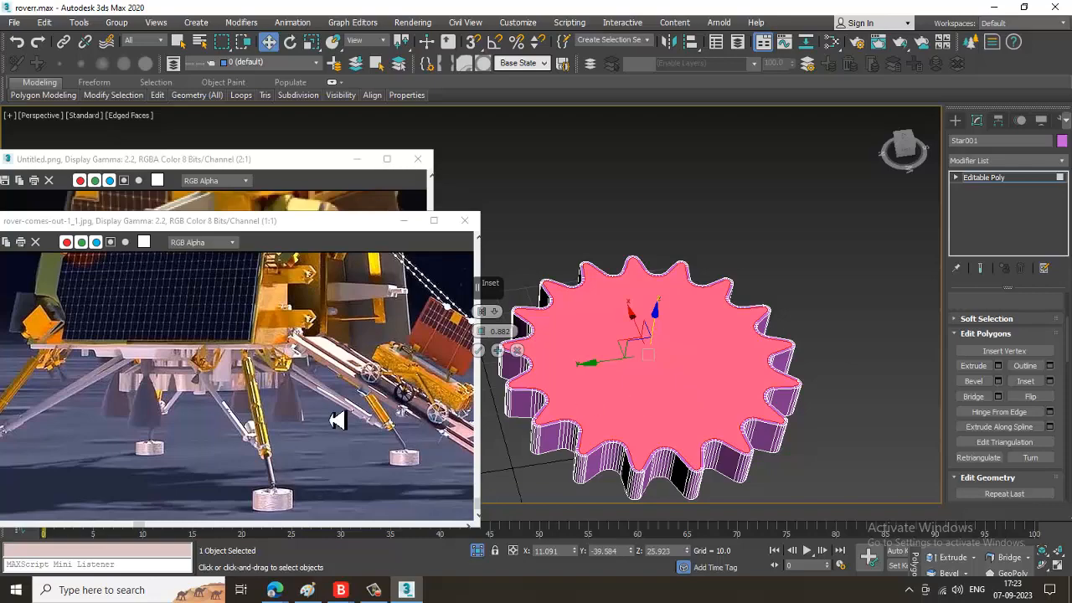
drag(482, 331, 557, 371)
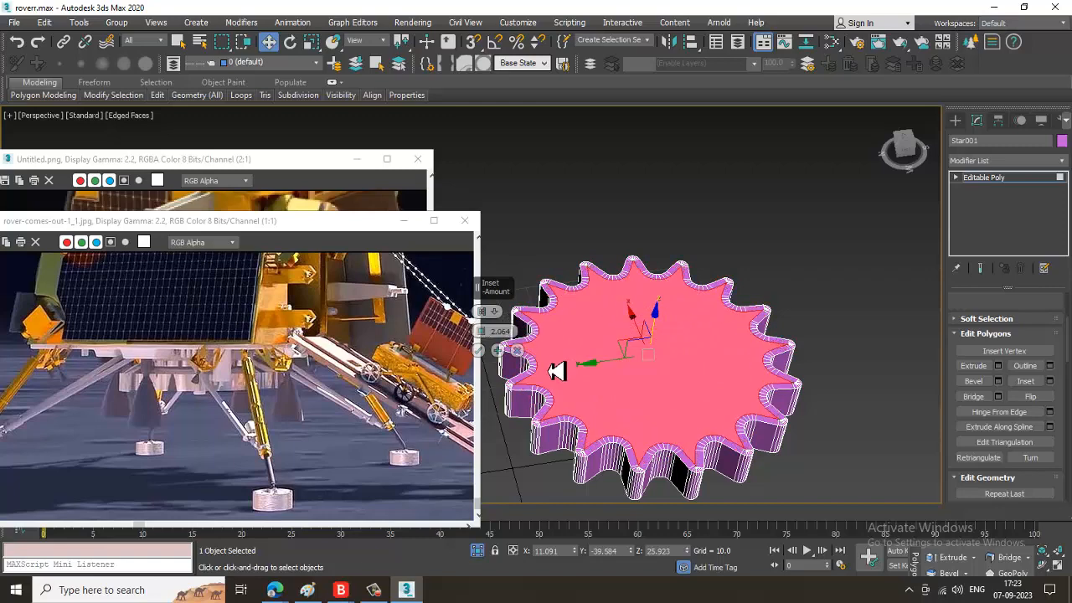
click(517, 350)
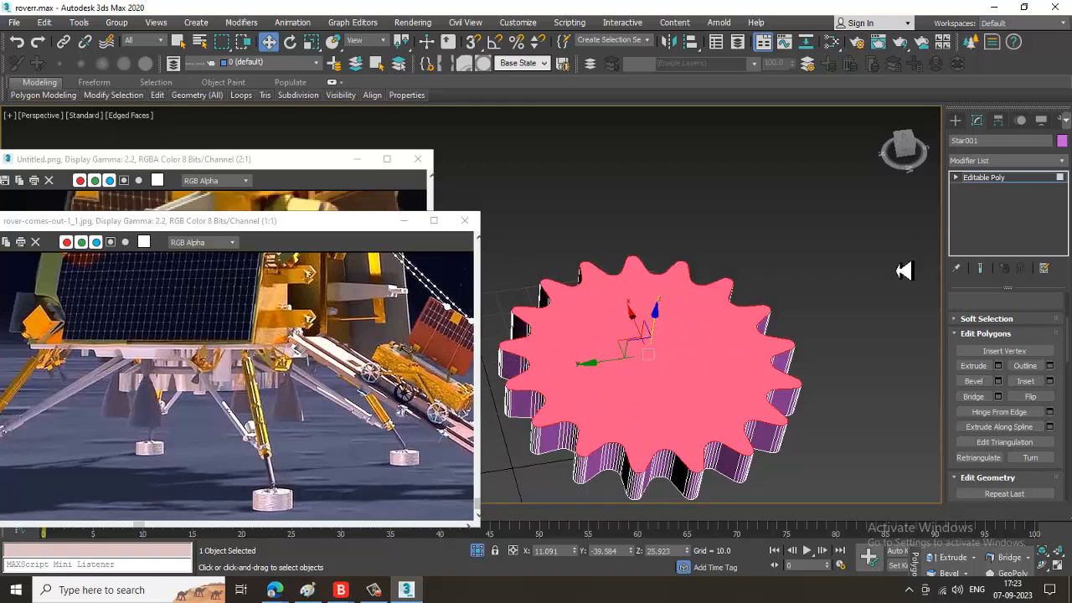
click(1022, 185)
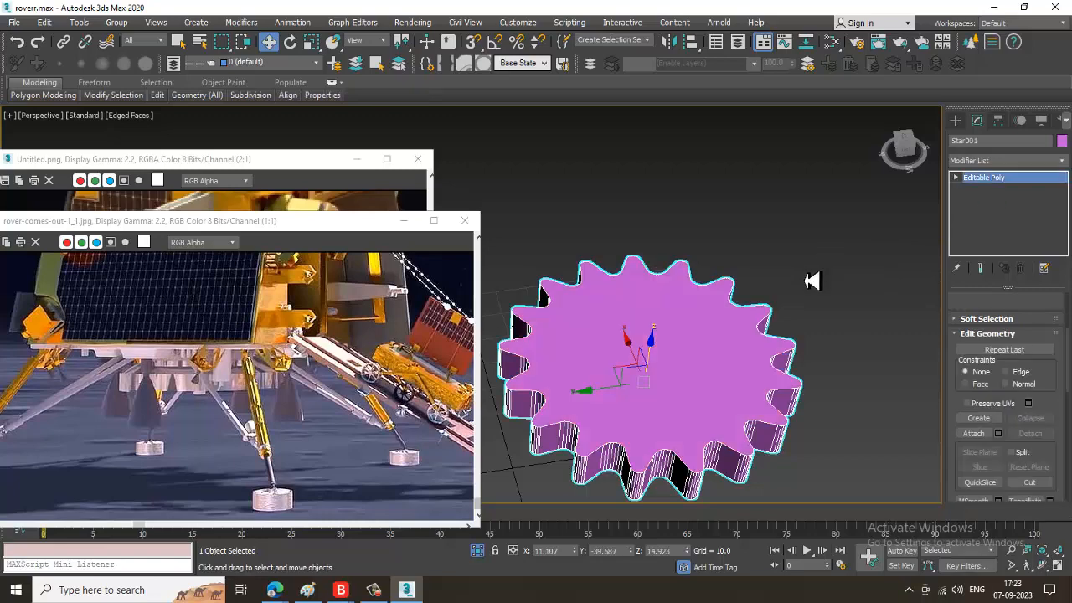
Clone the toothed disc upward to Z about 31.4 and scale the copy uniformly to about half its width.
scroll(661, 356, down, 2)
shift+drag(658, 356, 663, 312)
click(538, 351)
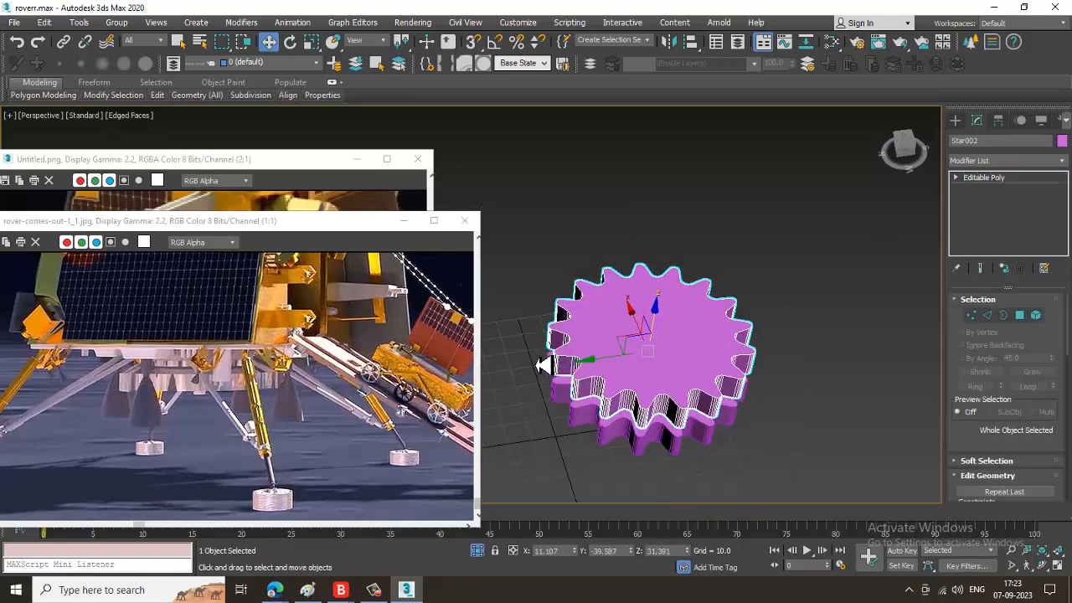
key(r)
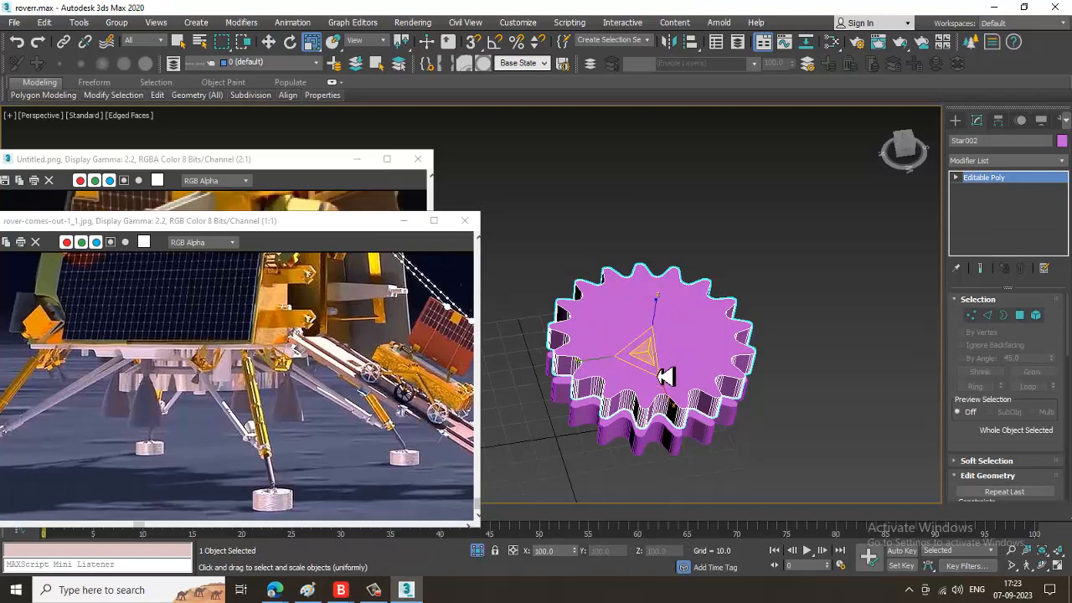
drag(658, 376, 694, 431)
Stretch the smaller toothed copy along Z into a tall column and lower it to Z about 23.5.
alt+middle_drag(666, 400, 667, 324)
drag(645, 299, 647, 225)
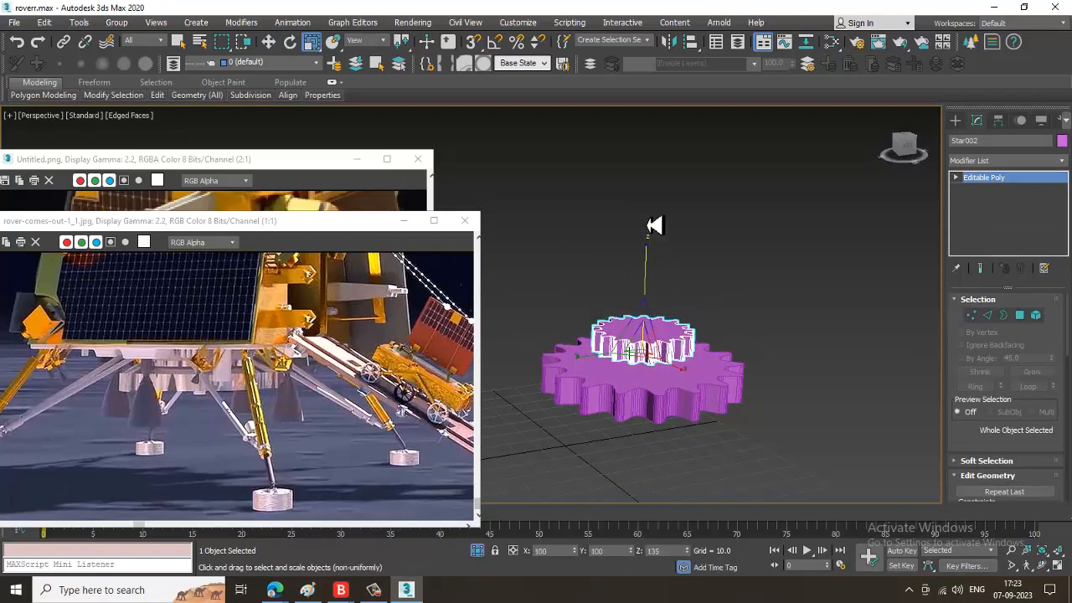
key(w)
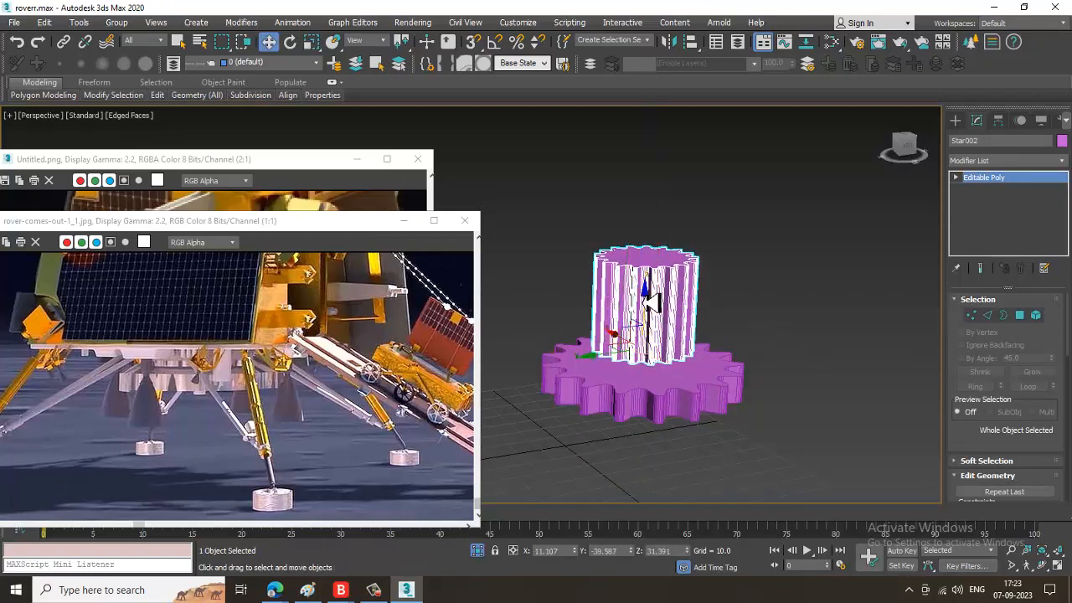
drag(651, 302, 665, 319)
End the isolation so the whole lander is shown around the two toothed parts.
right_click(764, 279)
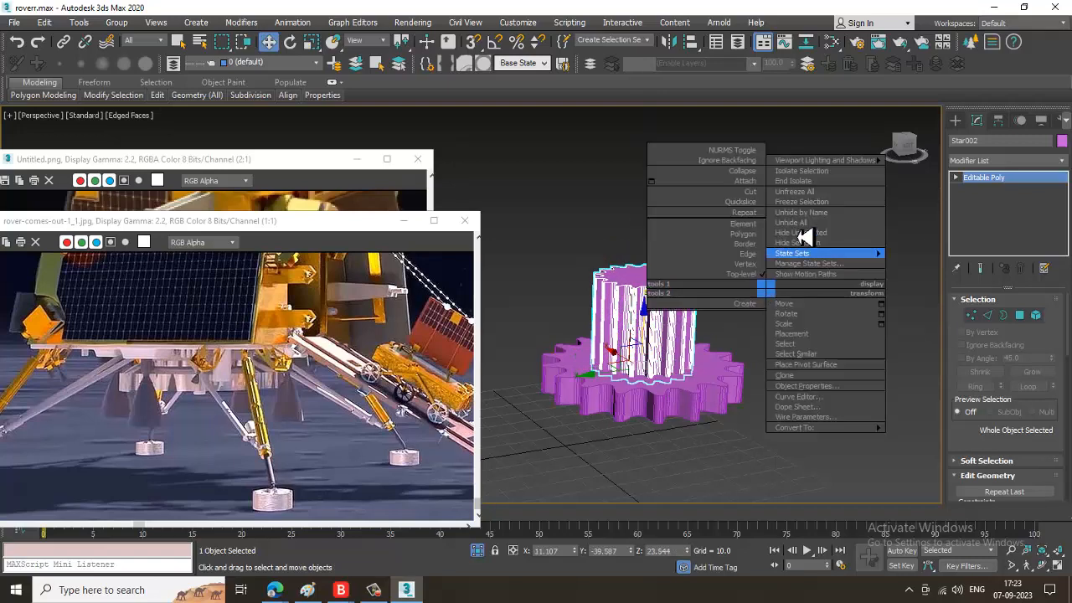
click(816, 187)
scroll(721, 398, up, 8)
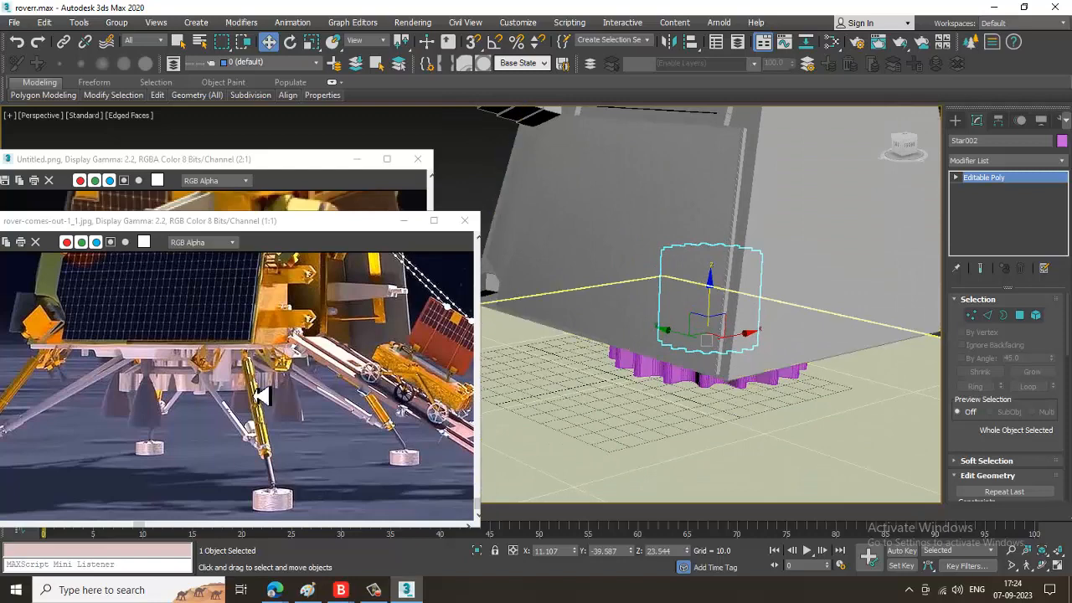
Select all objects in the scene, assign them one common grey object colour, and clear the selection.
scroll(259, 385, down, 1)
click(279, 208)
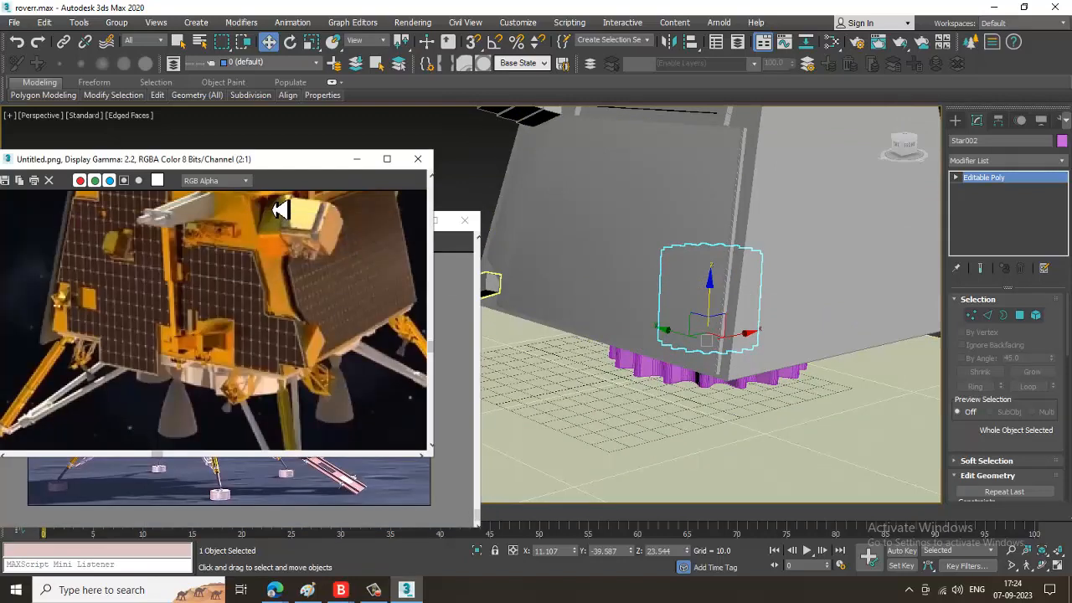
alt+middle_drag(740, 344, 741, 326)
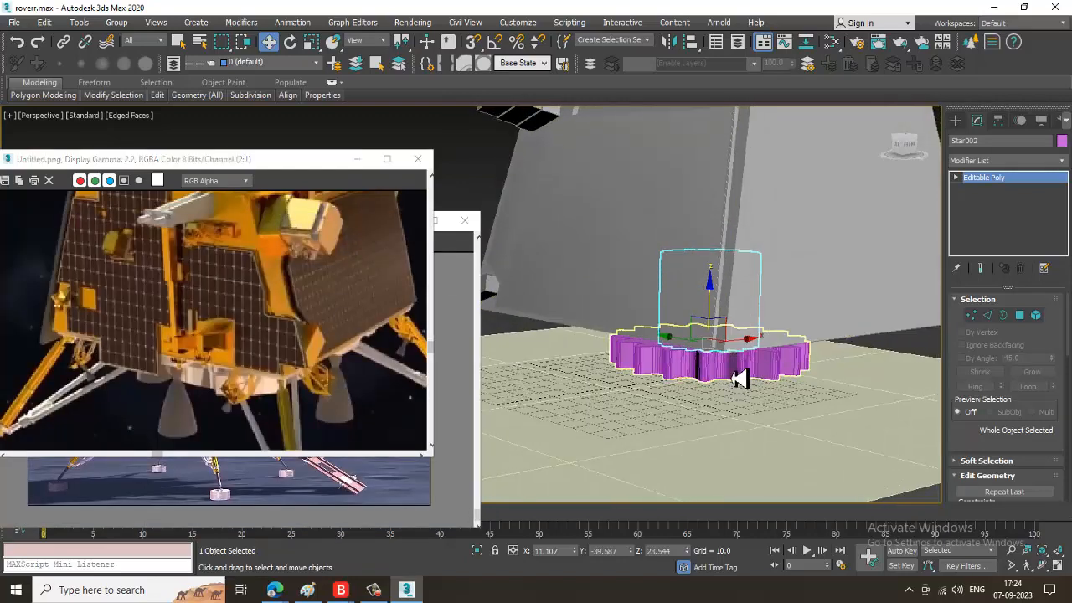
key(ctrl+a)
key(z)
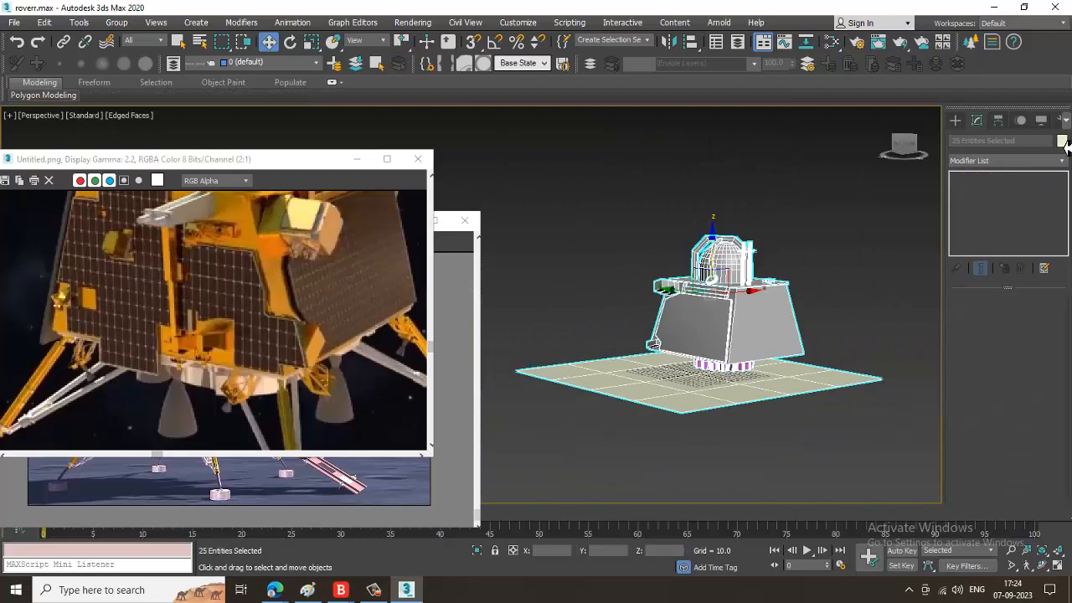
click(1062, 141)
click(620, 368)
click(821, 172)
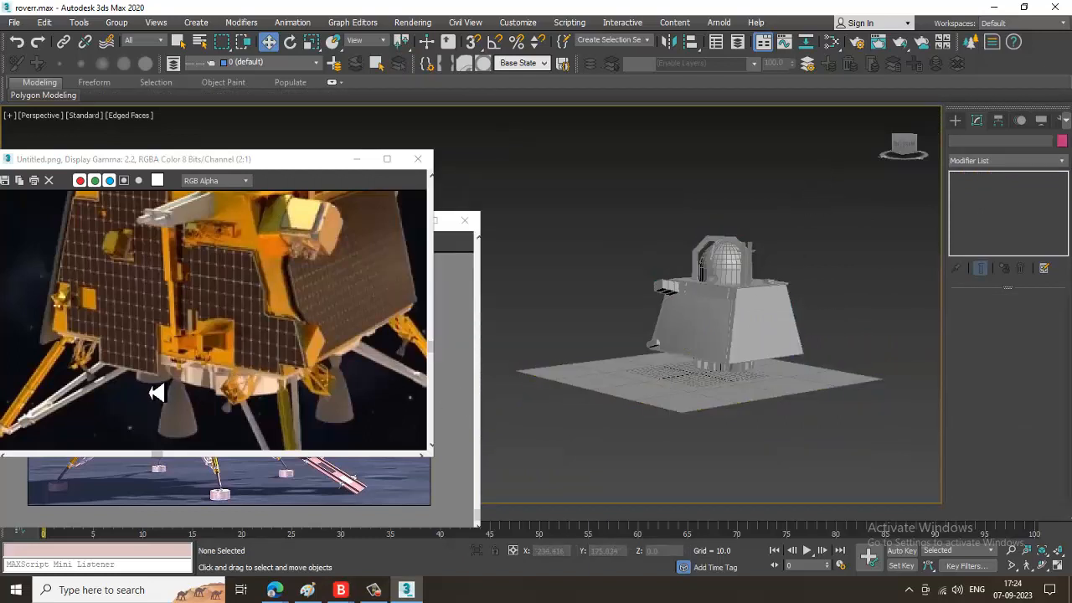
Examine the landing legs in the rover reference image and compare them with the underside of the model.
click(314, 506)
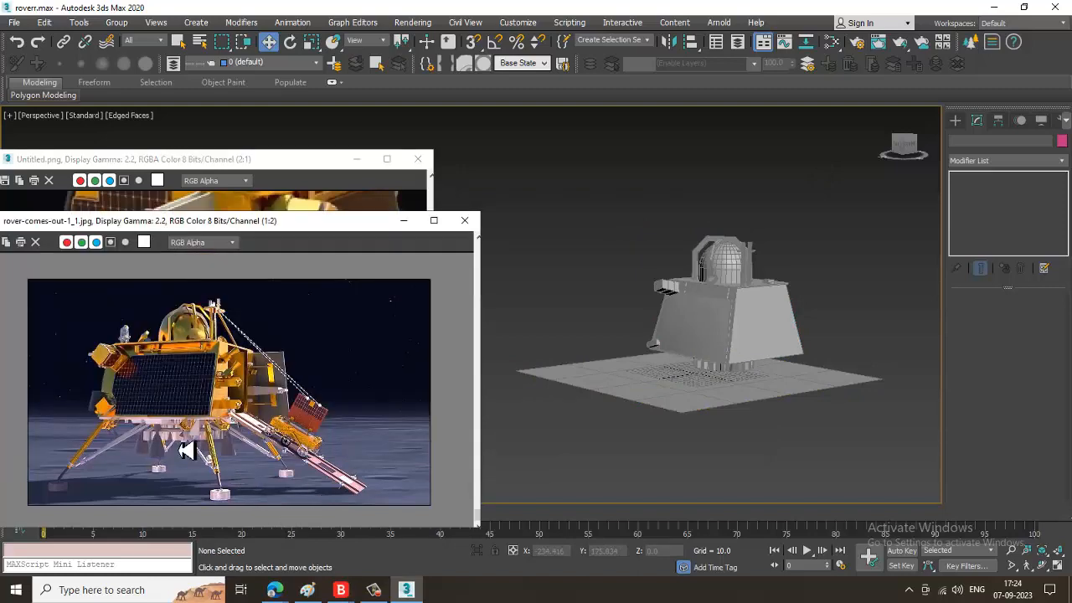
scroll(186, 451, up, 1)
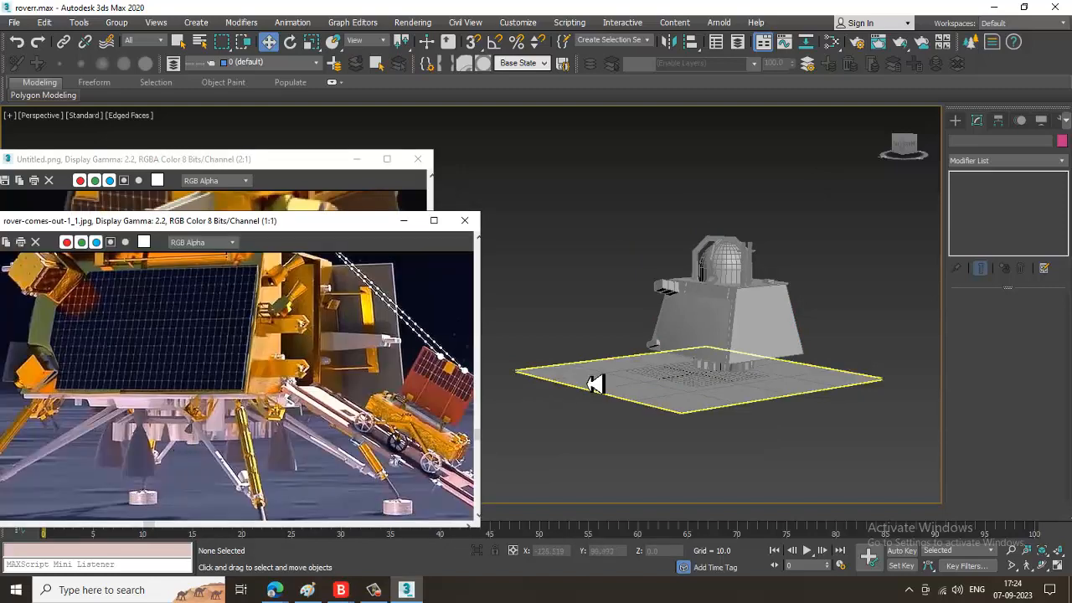
alt+middle_drag(569, 371, 579, 337)
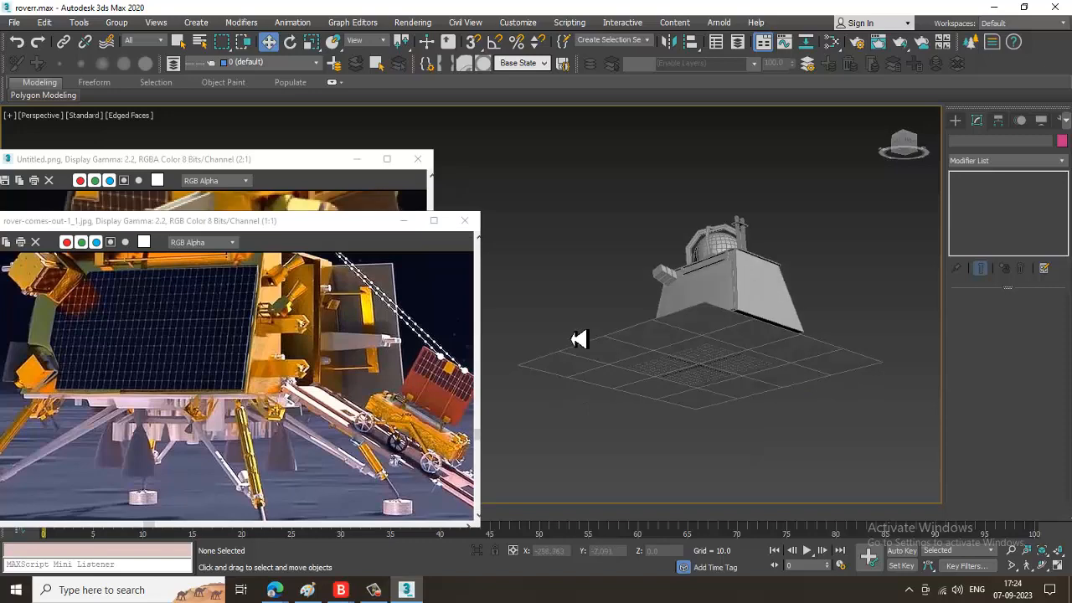
scroll(734, 307, up, 5)
alt+middle_drag(809, 296, 778, 374)
middle_drag(280, 467, 296, 398)
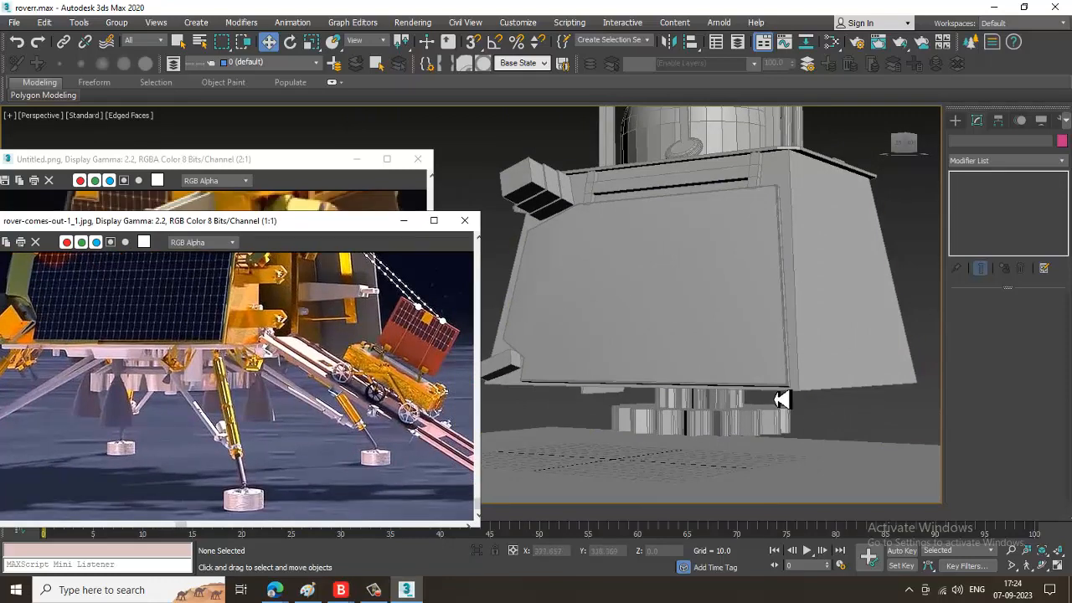
mouse_move(750, 370)
alt+middle_down()
mouse_move(771, 384)
mouse_move(758, 368)
alt+middle_up()
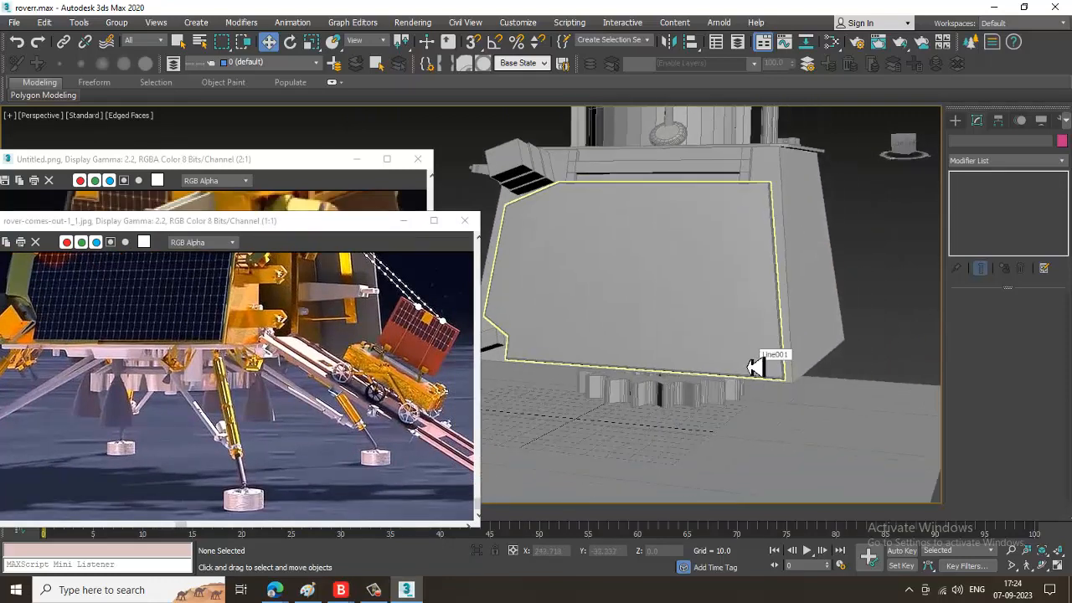
In the Front view, draw a straight line about 79 units long sloping down and outward from beneath the body's lower corner.
key(alt+w)
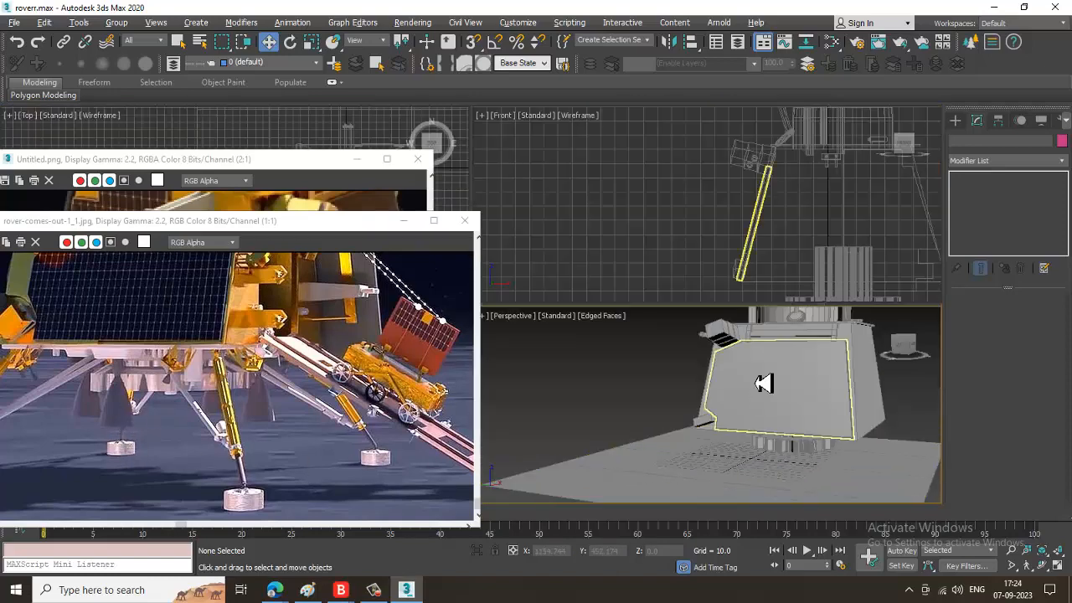
middle_drag(797, 237, 737, 218)
key(alt+w)
scroll(727, 134, down, 3)
middle_drag(730, 132, 683, 50)
middle_drag(706, 227, 723, 301)
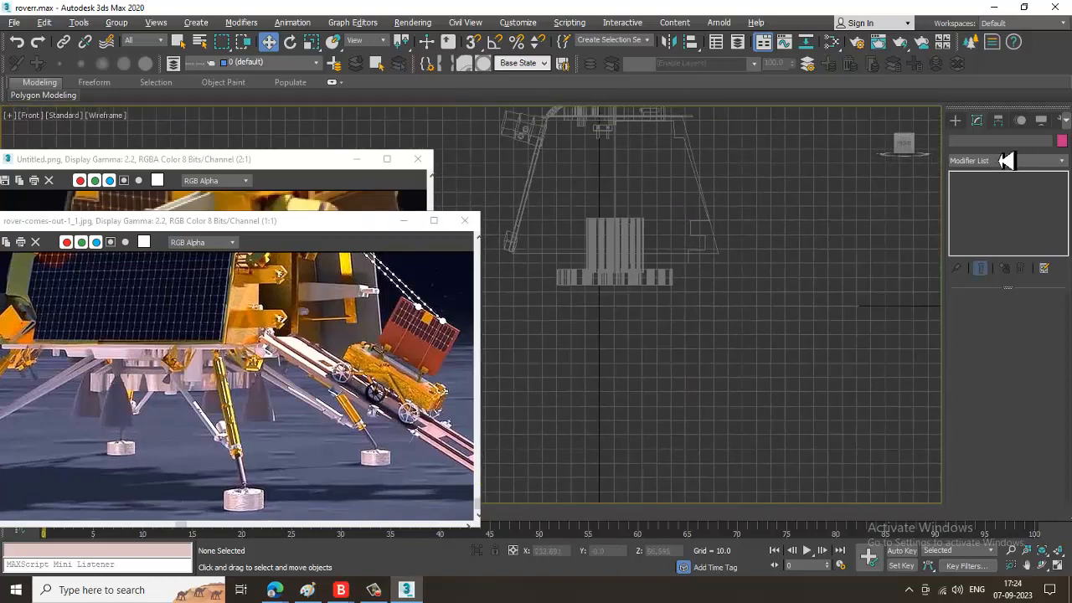
click(955, 120)
click(970, 139)
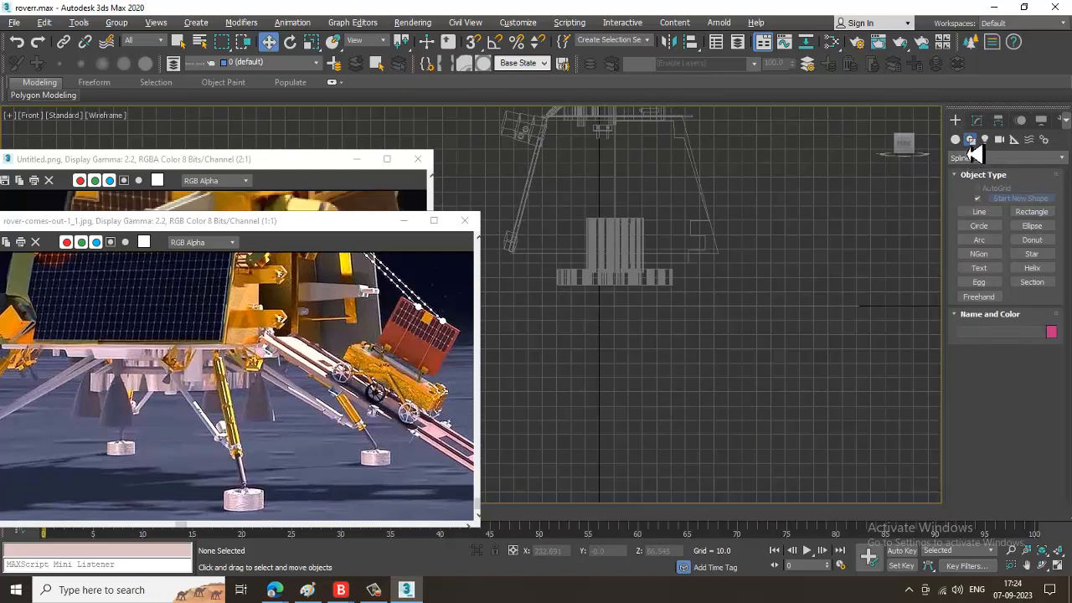
click(984, 215)
scroll(708, 279, up, 3)
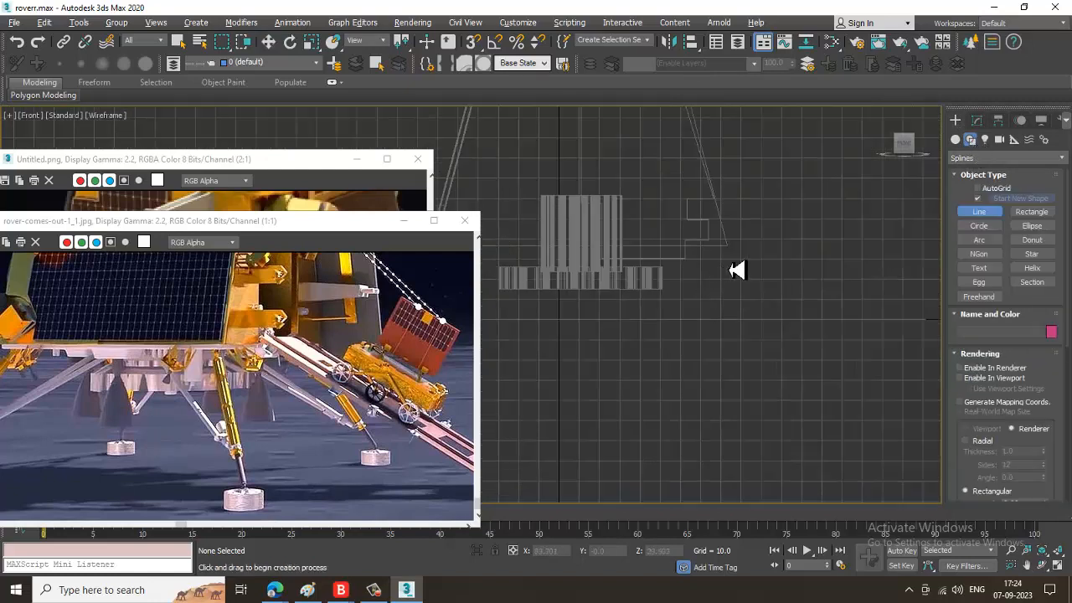
click(714, 253)
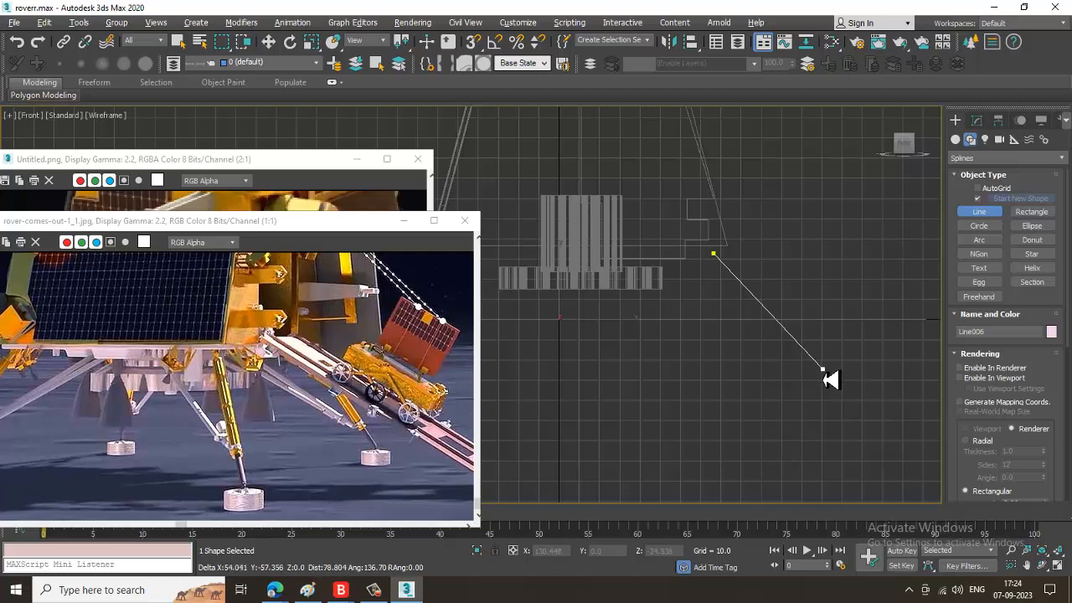
click(825, 368)
right_click(825, 369)
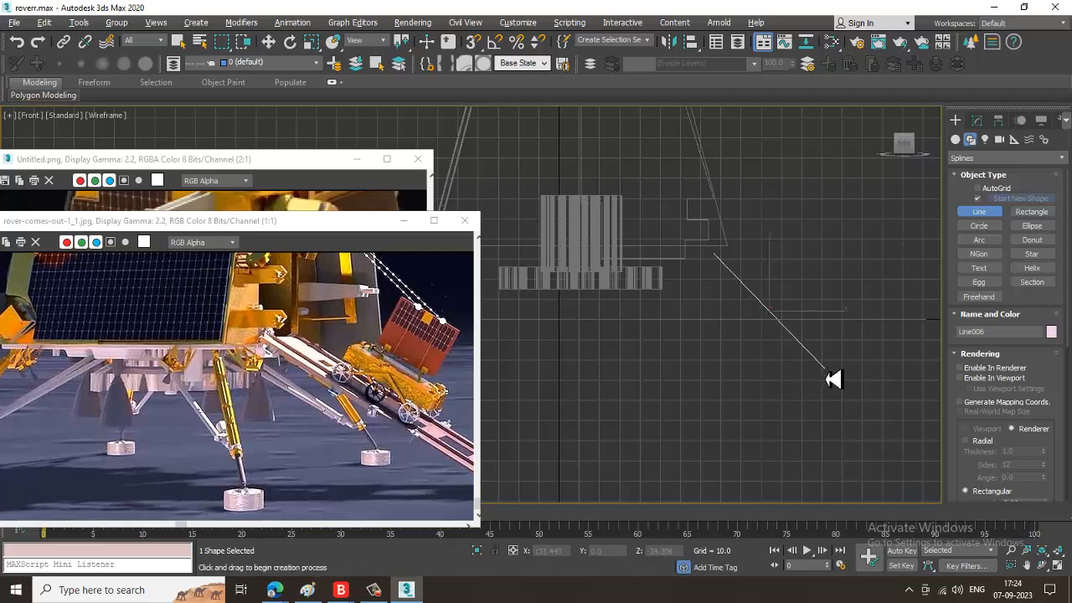
right_click(855, 352)
Enable the leg line in the viewport with a radial cross-section 2.1 thick.
scroll(855, 352, up, 3)
middle_drag(855, 352, 874, 360)
click(976, 122)
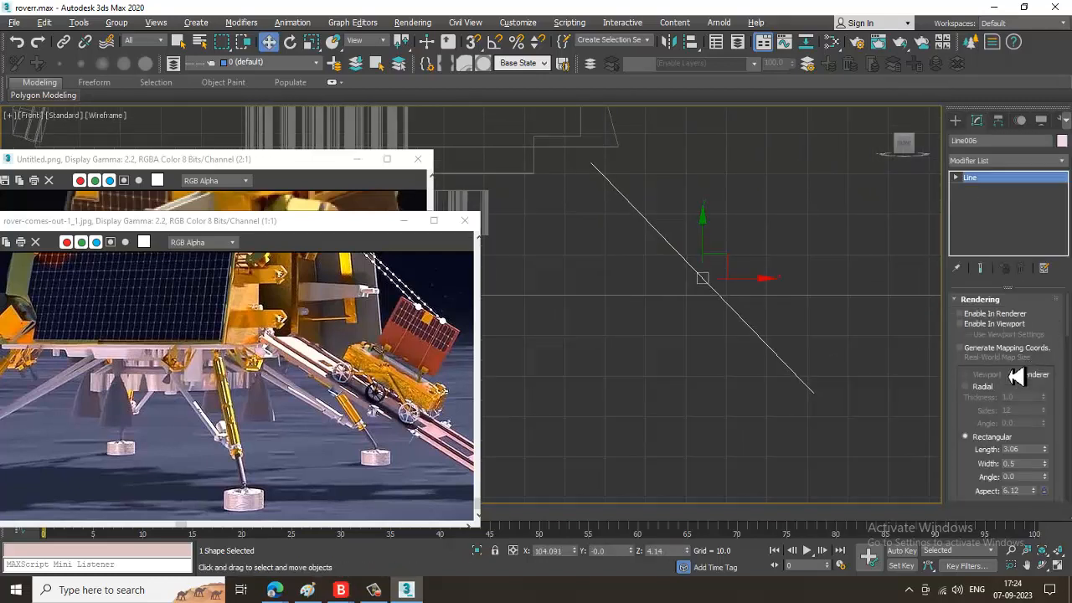
click(970, 324)
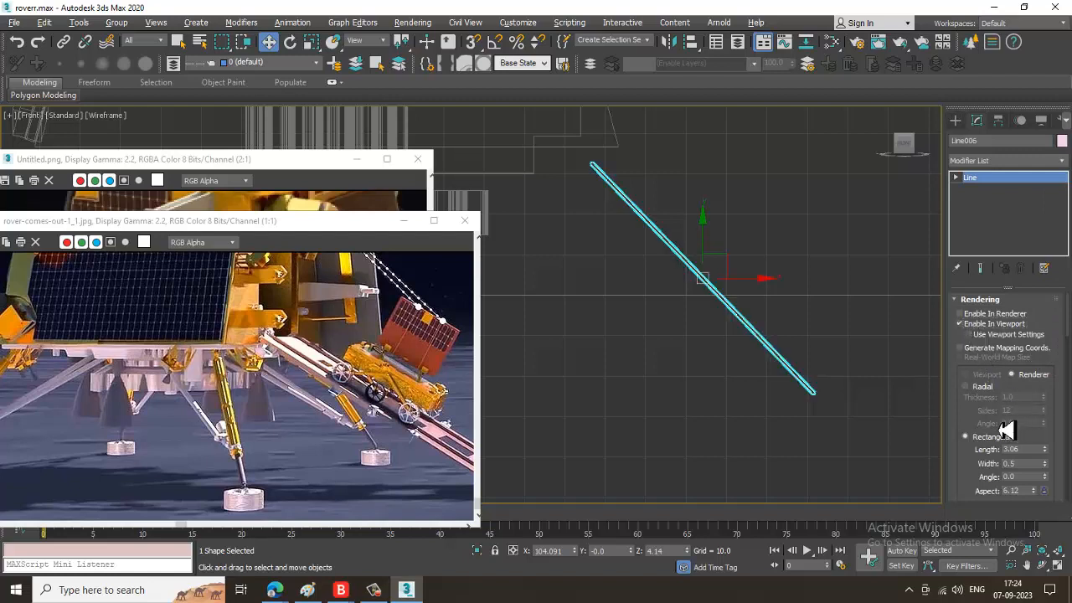
drag(1044, 398, 1039, 330)
key(alt+w)
alt+middle_drag(763, 382, 632, 394)
alt+middle_drag(728, 408, 783, 451)
scroll(775, 393, down, 5)
key(alt+w)
middle_drag(773, 412, 777, 353)
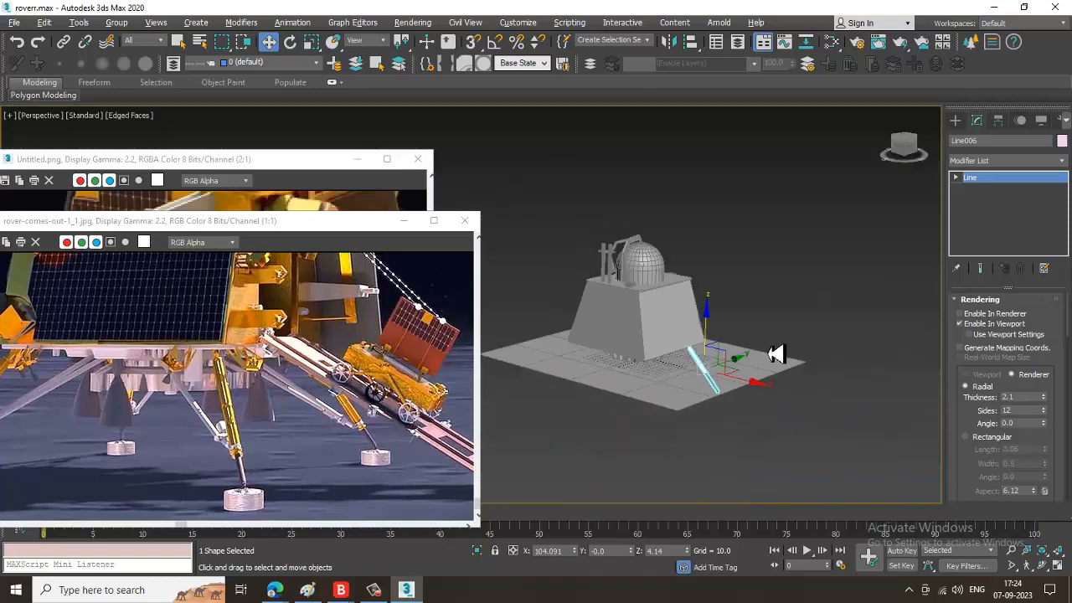
Raise the lander together with the leg strut above the ground plane, bringing the strut to Z about 56.6.
drag(771, 271, 640, 214)
alt+middle_drag(737, 285, 709, 325)
click(707, 327)
scroll(706, 329, up, 5)
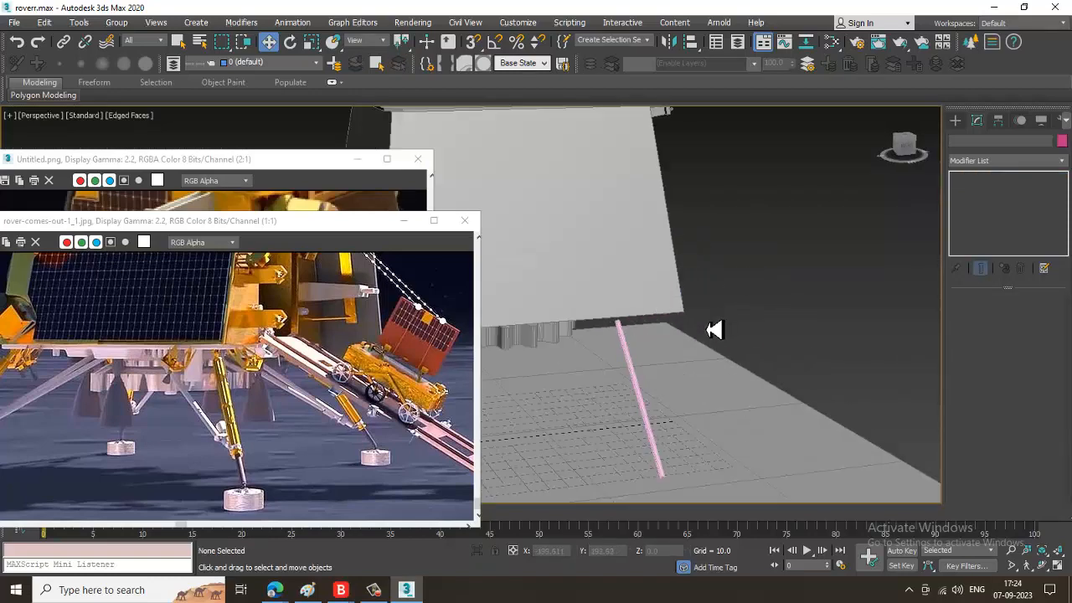
Set the leg strut's radial thickness to about 3.634.
click(645, 389)
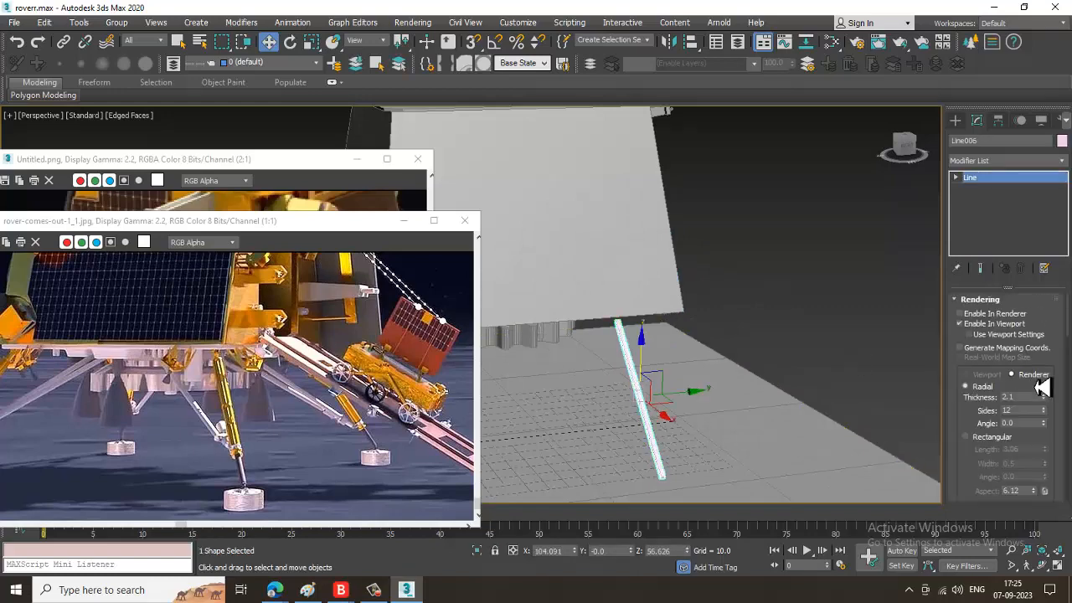
alt+middle_drag(671, 338, 691, 340)
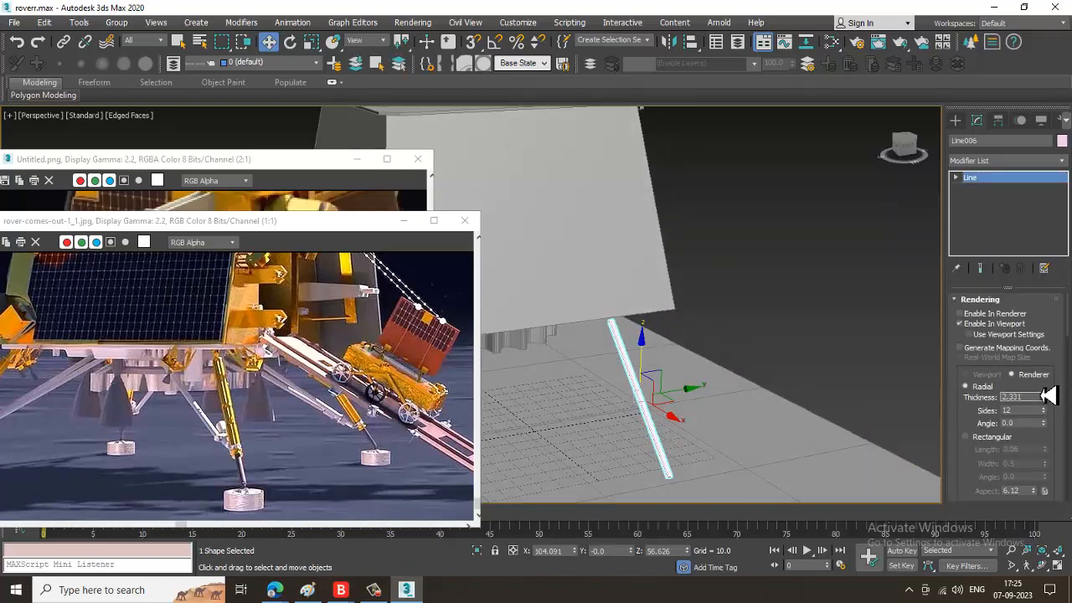
drag(1041, 396, 1043, 398)
alt+middle_drag(811, 421, 838, 343)
scroll(768, 352, up, 3)
drag(1054, 405, 1055, 371)
alt+middle_drag(820, 352, 781, 386)
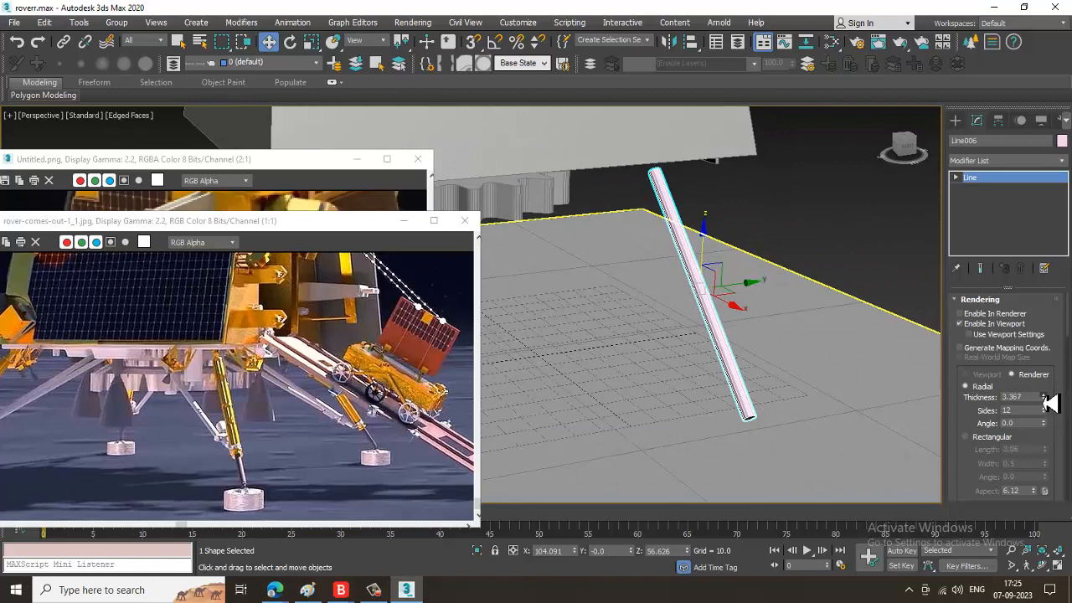
drag(1051, 403, 1051, 394)
Convert the leg strut to an Editable Poly and inset its lower end polygon by 0.764.
right_click(721, 362)
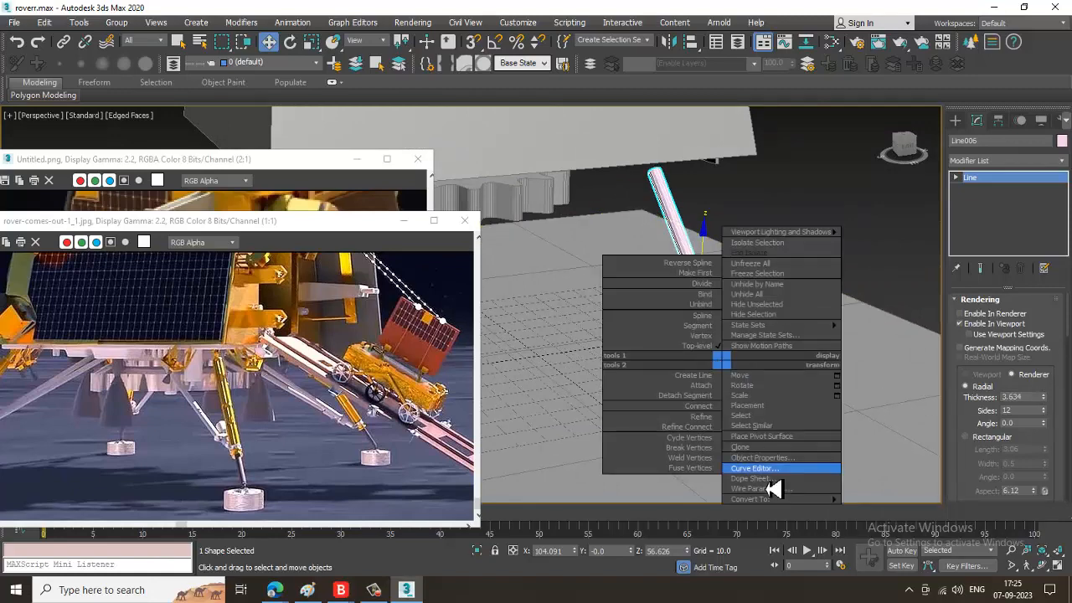
mouse_move(758, 499)
click(903, 519)
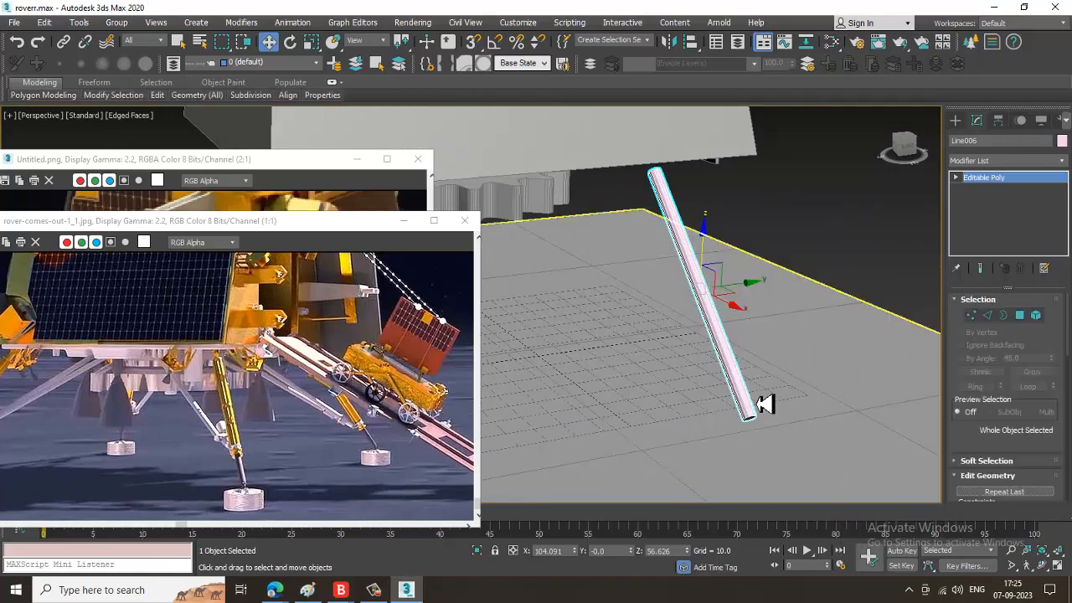
alt+middle_drag(744, 407, 1009, 308)
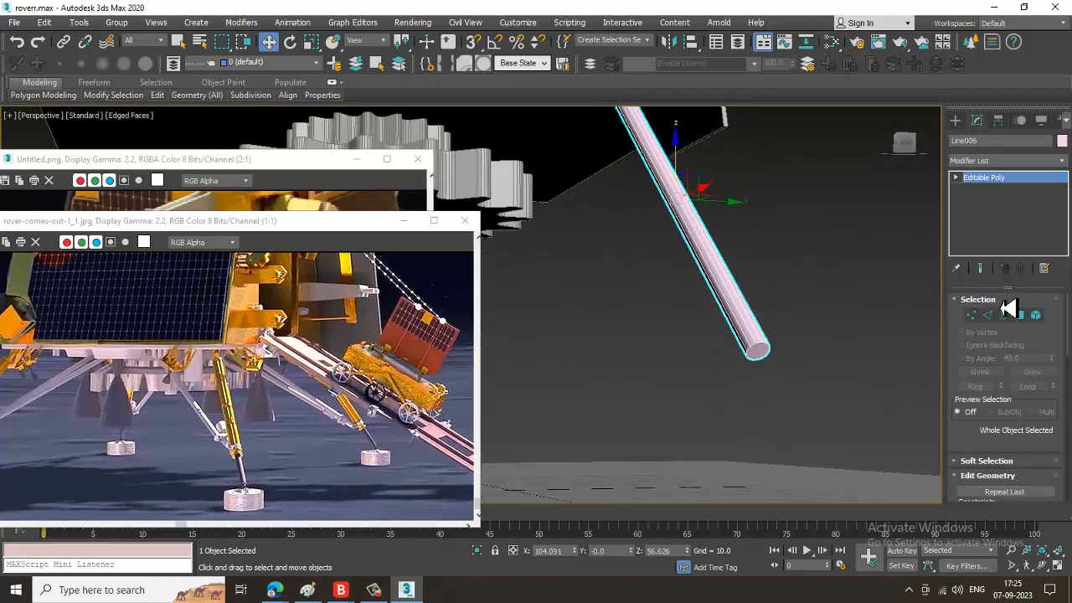
click(1020, 315)
click(756, 350)
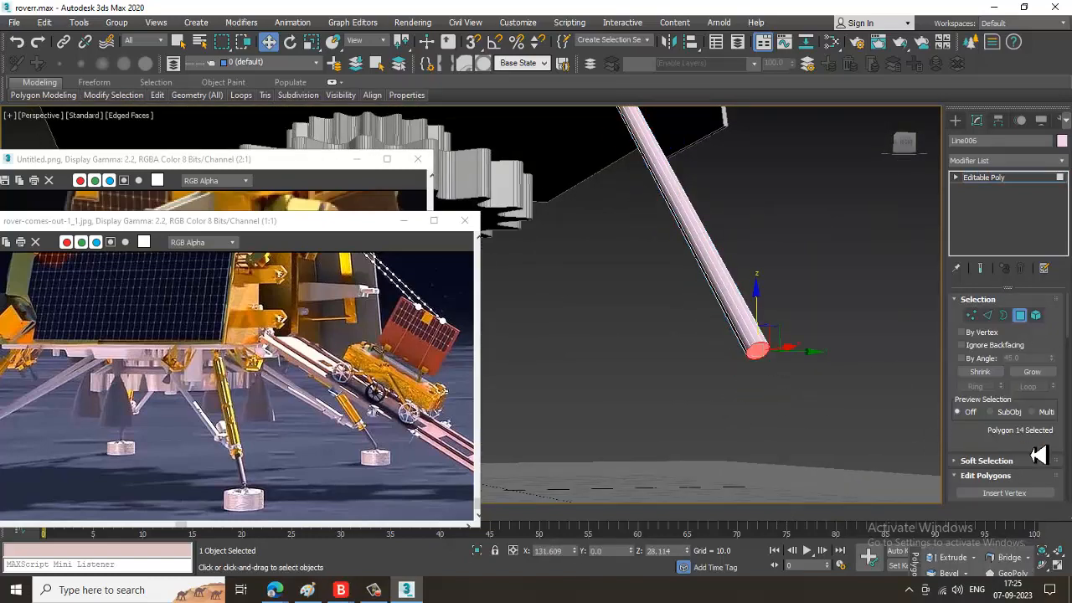
scroll(1010, 455, down, 3)
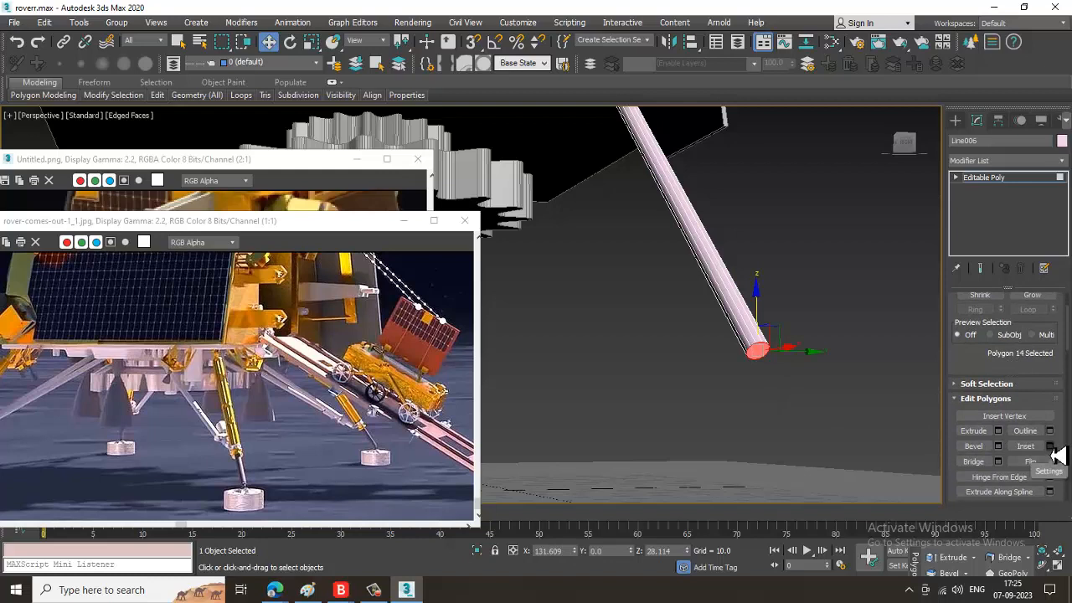
click(1051, 447)
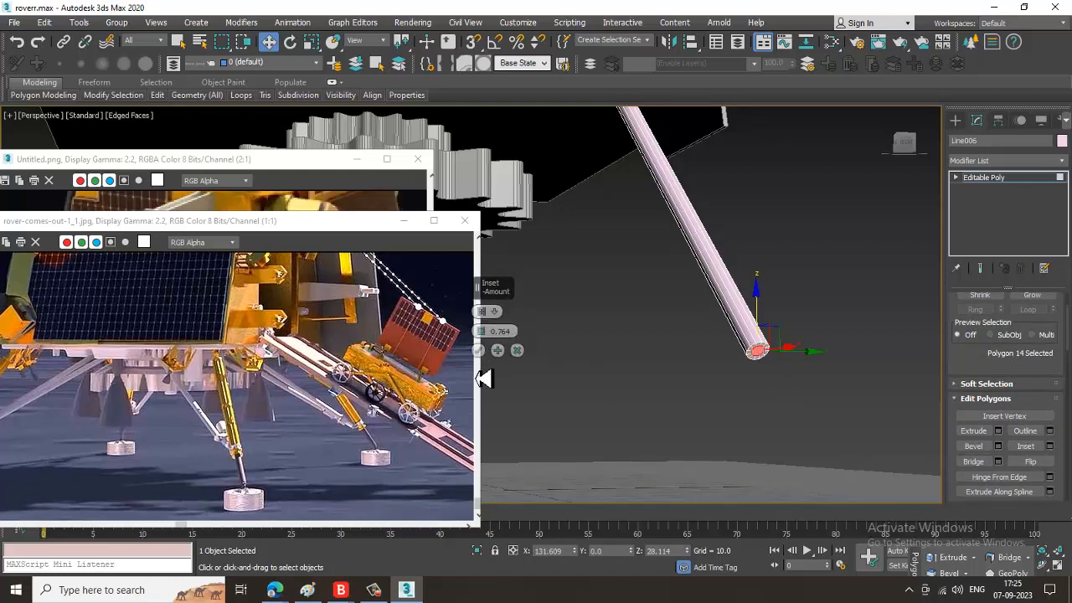
click(481, 350)
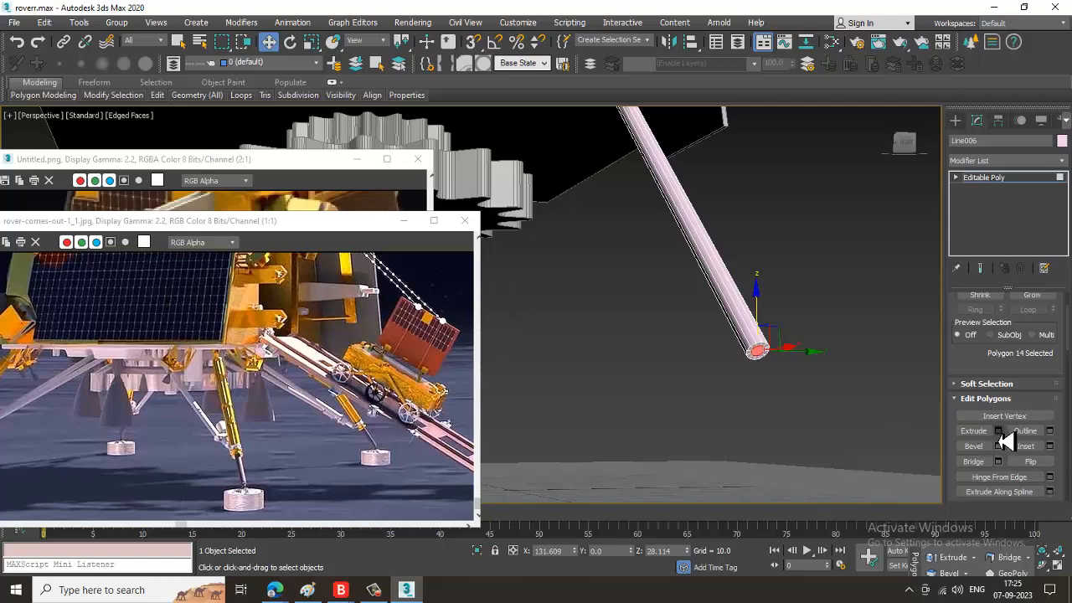
Extrude the inset end polygon along the strut to Z about 0.4, forming a thinner lower rod.
click(998, 432)
drag(481, 330, 484, 263)
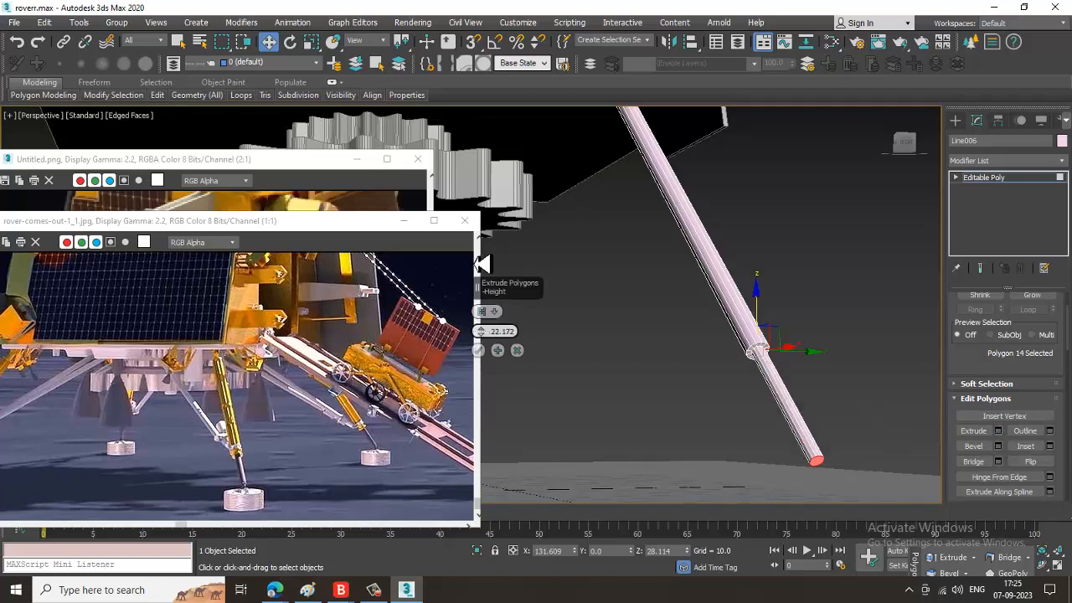
click(479, 351)
scroll(773, 380, down, 5)
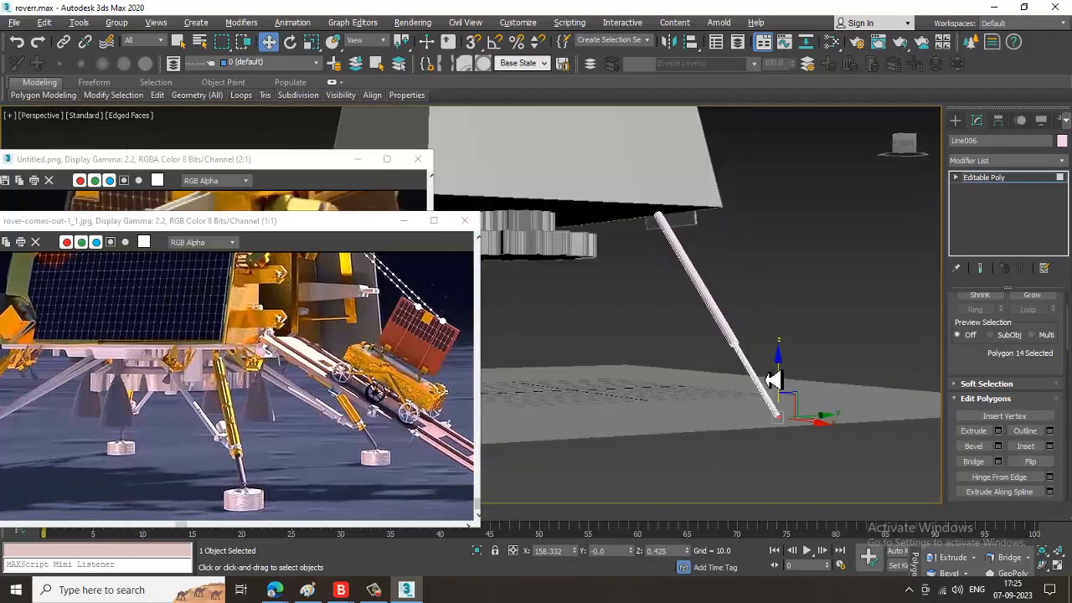
Check the leg against the body and examine the struts and foot pads in both reference images.
mouse_move(773, 379)
alt+middle_down()
mouse_move(818, 373)
mouse_move(759, 378)
mouse_move(832, 344)
mouse_move(769, 369)
alt+middle_up()
scroll(759, 378, down, 5)
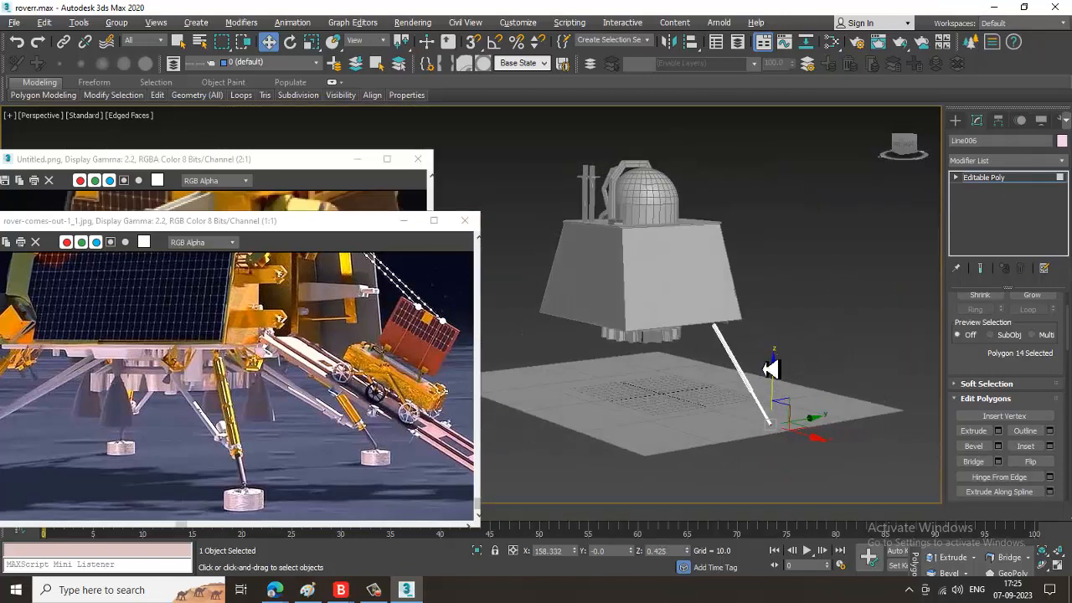
scroll(769, 369, up, 5)
scroll(304, 492, up, 1)
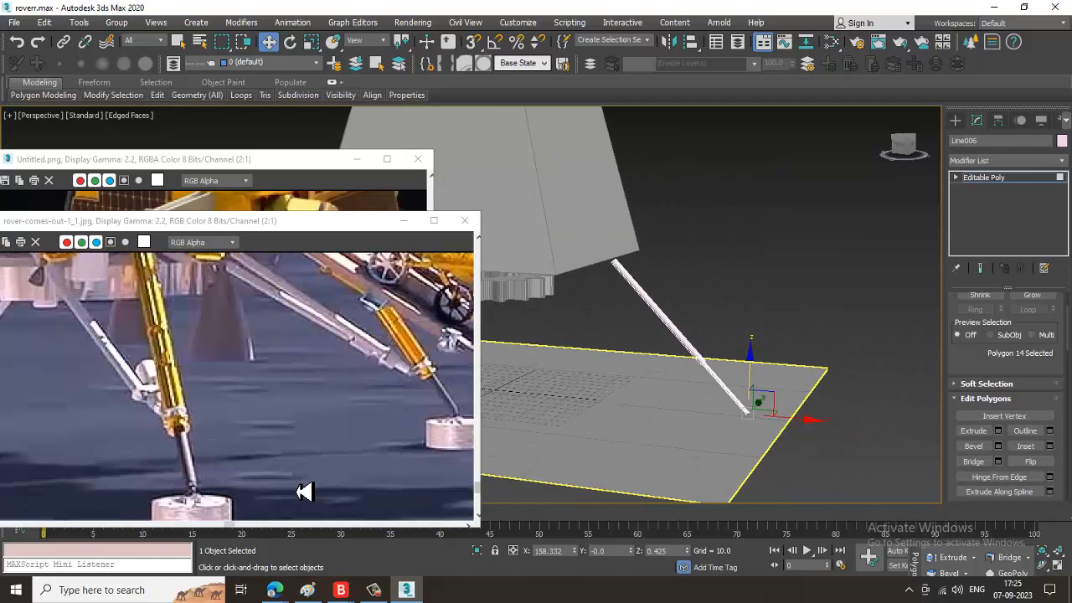
drag(416, 427, 325, 412)
click(292, 209)
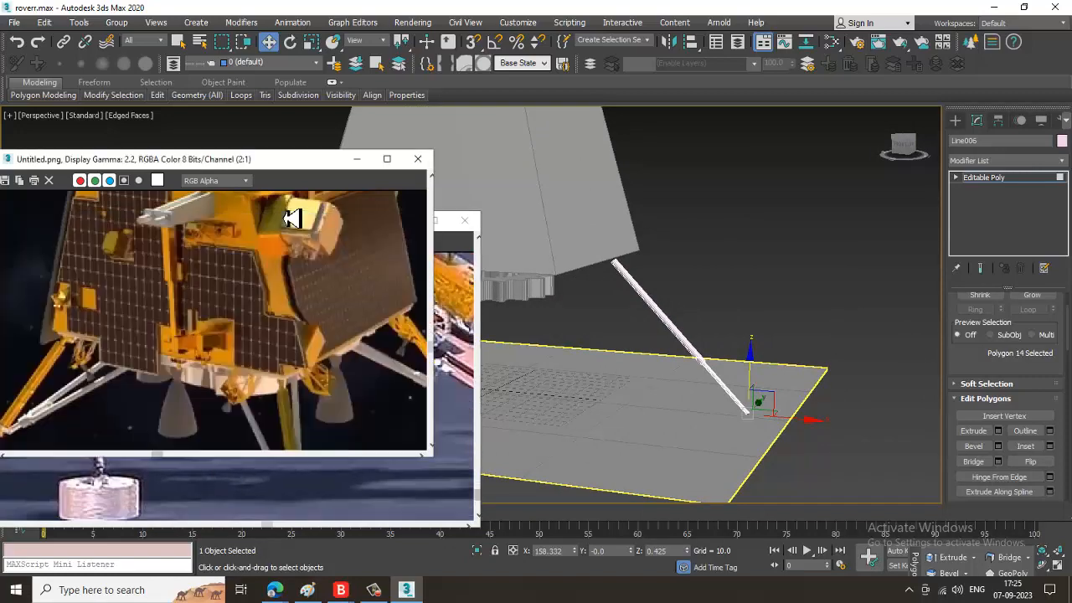
middle_drag(217, 434, 213, 256)
middle_drag(362, 382, 274, 256)
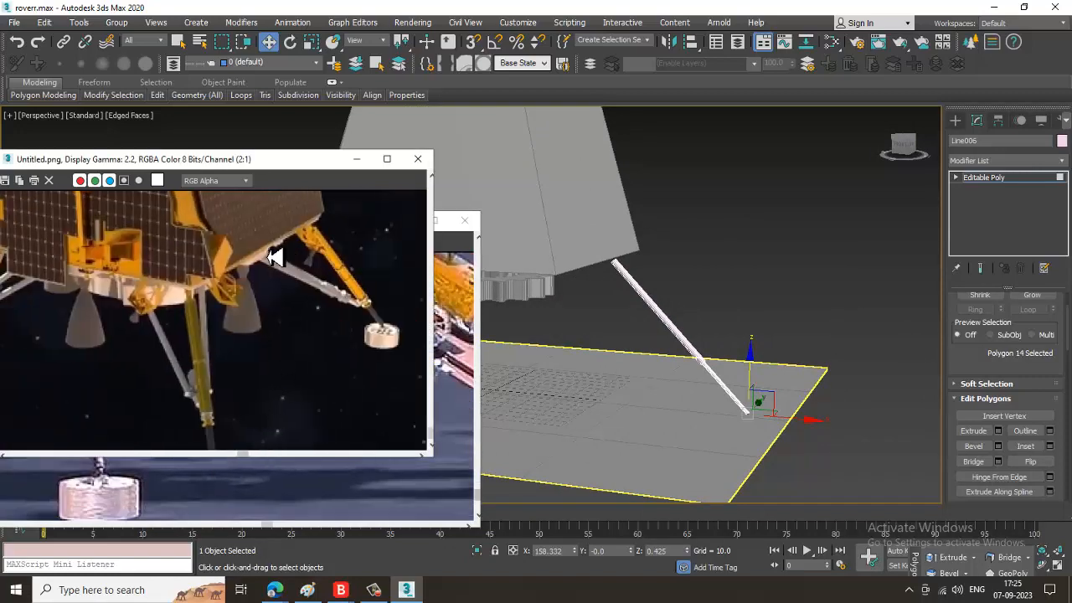
Leave sub-object editing and raise all lander parts except the ground plane about 17 units along Z.
click(436, 487)
alt+middle_drag(746, 411, 910, 303)
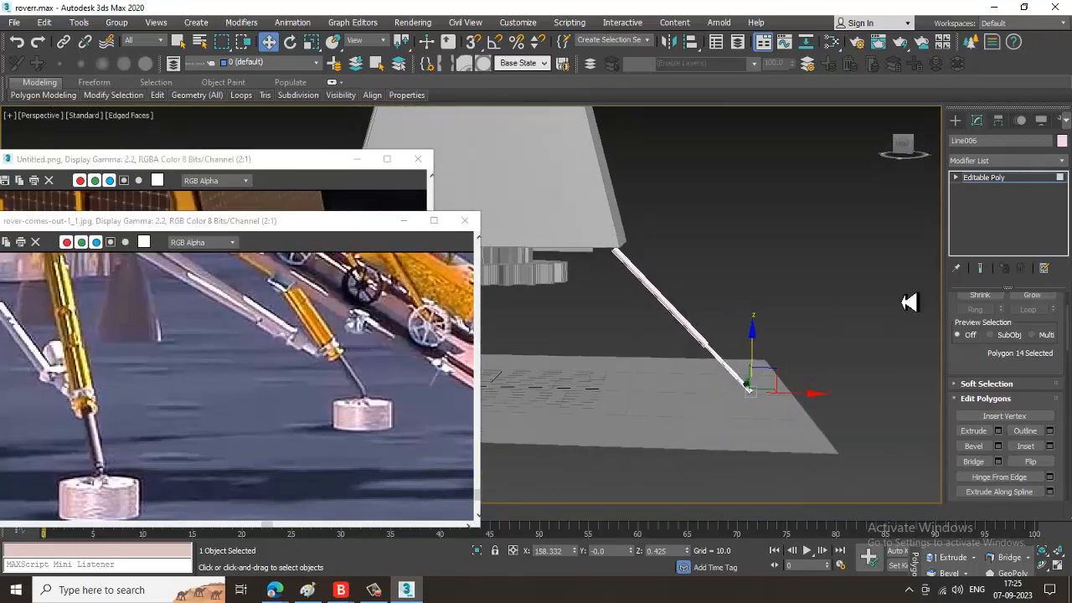
click(1022, 179)
scroll(689, 371, down, 6)
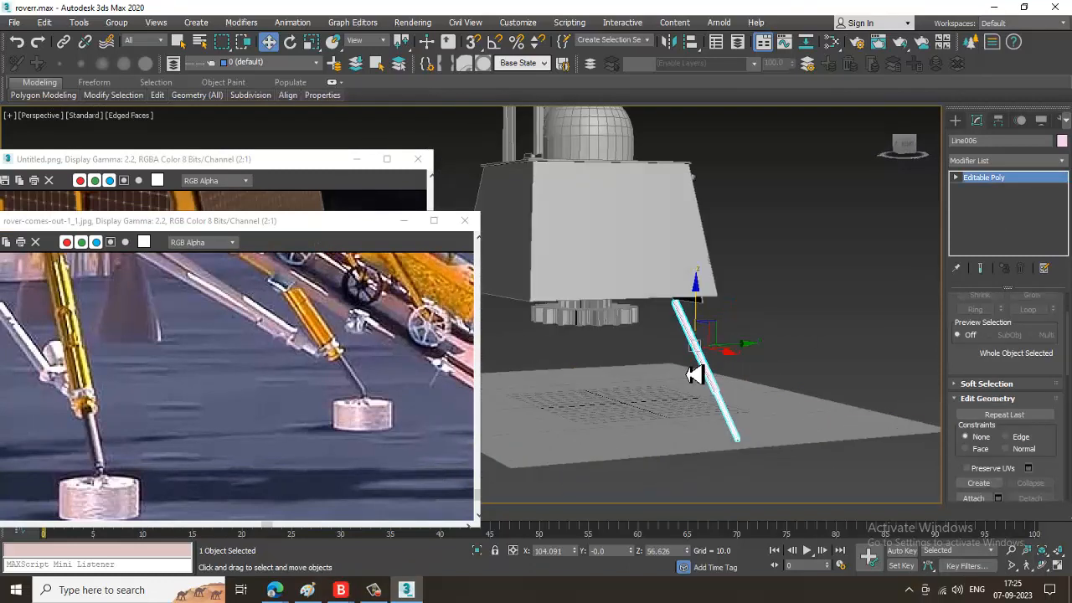
click(767, 392)
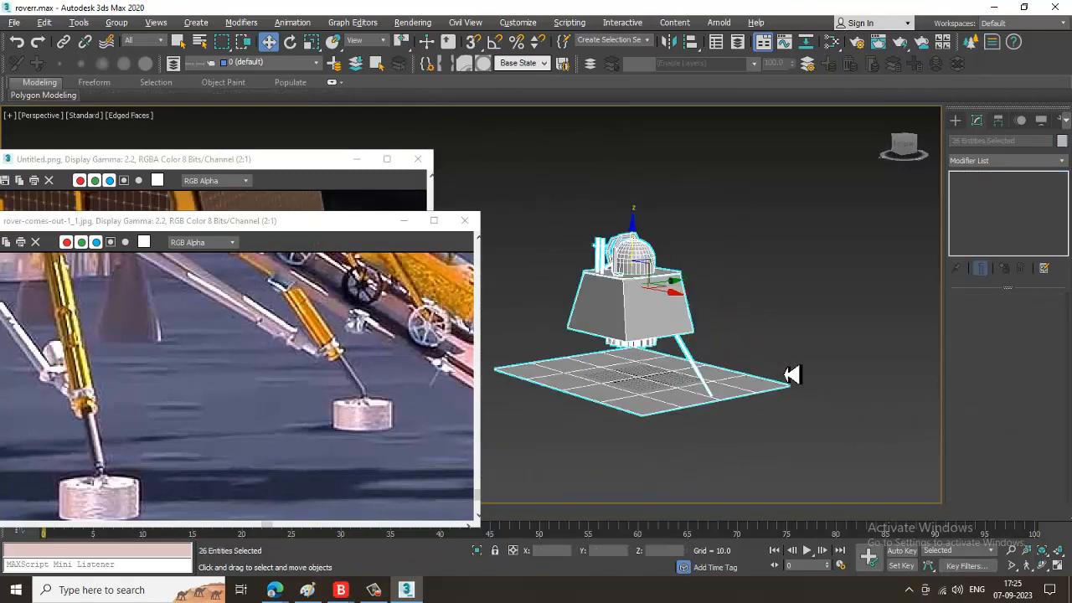
click(657, 261)
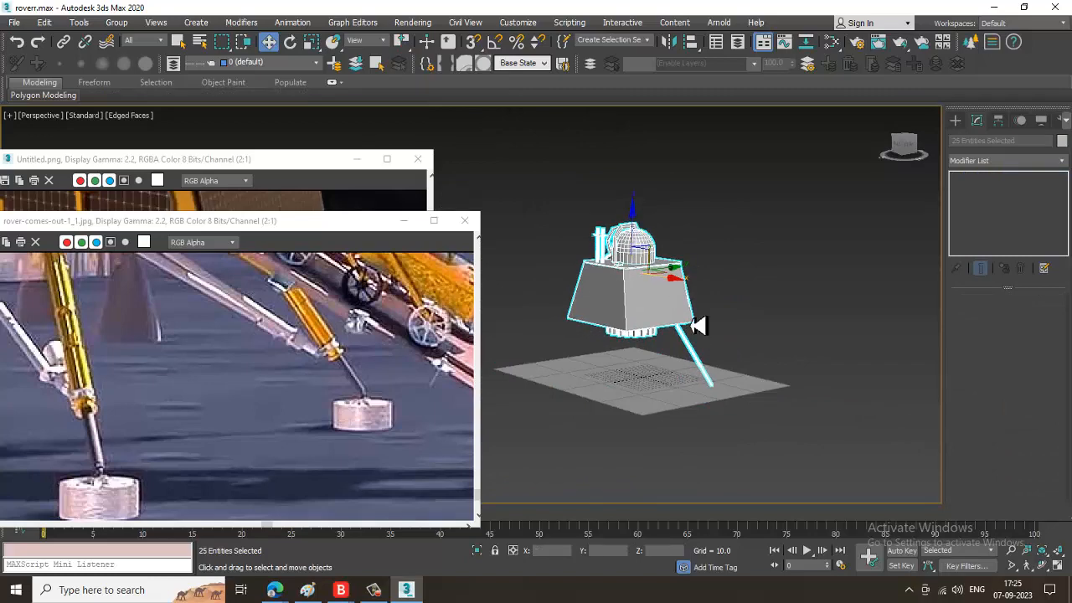
Draw a thin AutoGrid box on the underside of the lander body, about 127 wide and 3.4 high.
scroll(708, 309, up, 5)
alt+middle_drag(708, 307, 697, 309)
click(638, 321)
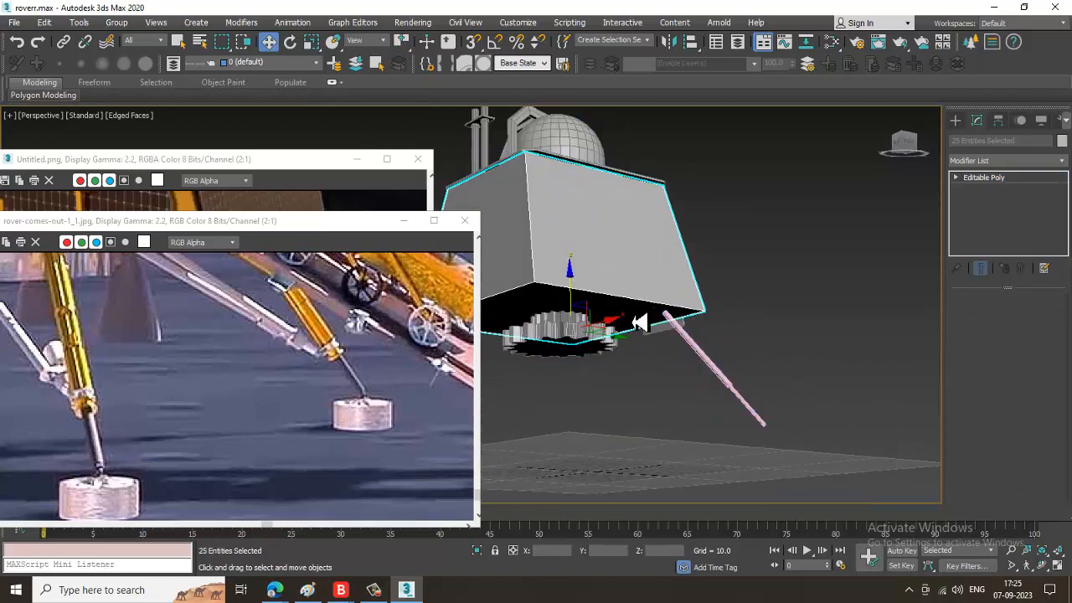
scroll(173, 361, down, 1)
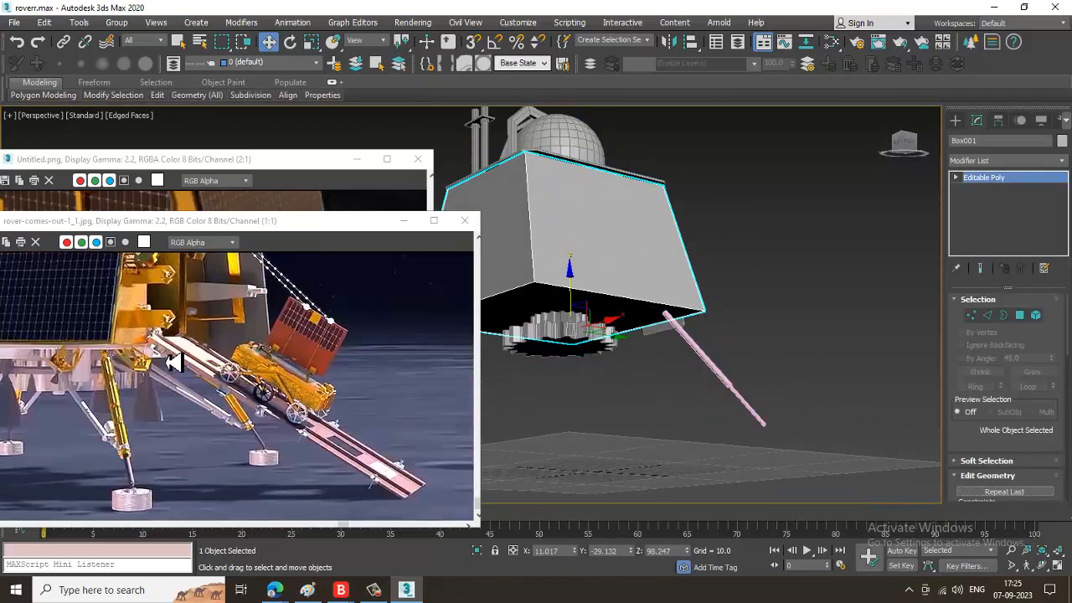
click(955, 120)
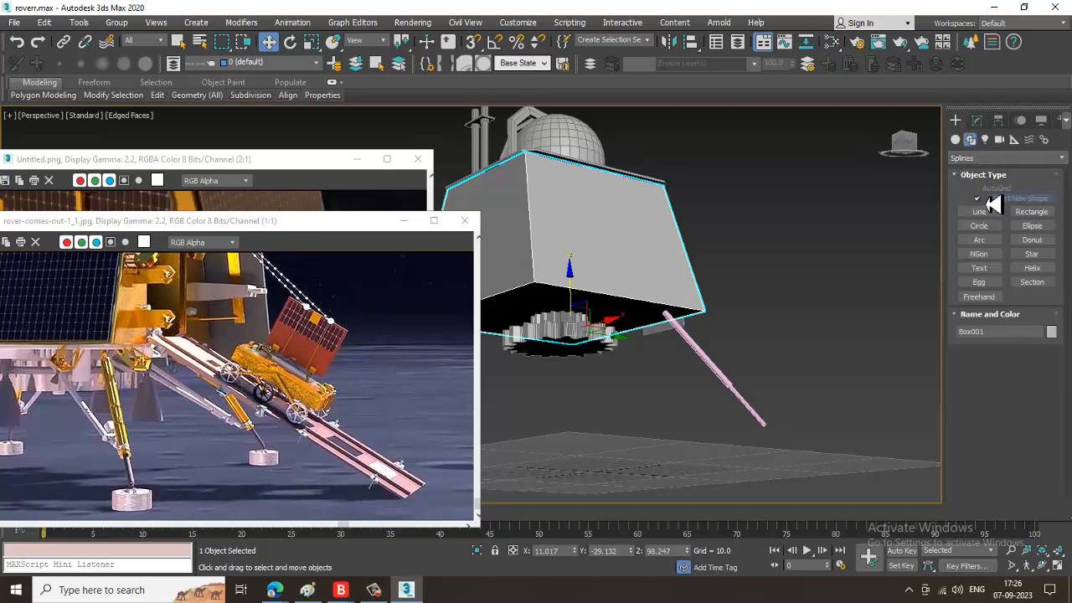
click(956, 141)
click(988, 203)
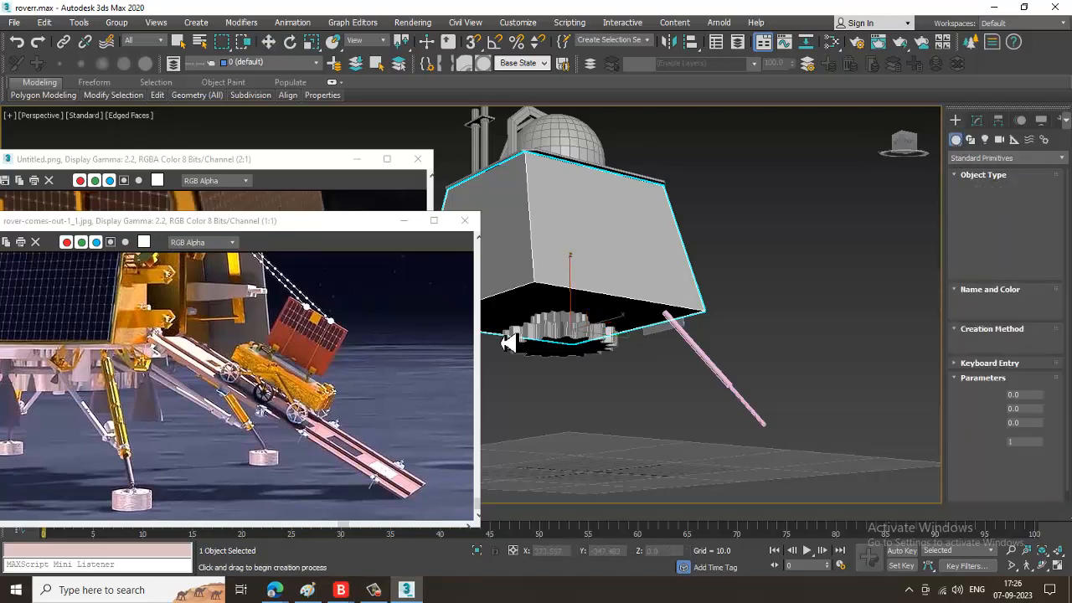
middle_drag(632, 303, 718, 296)
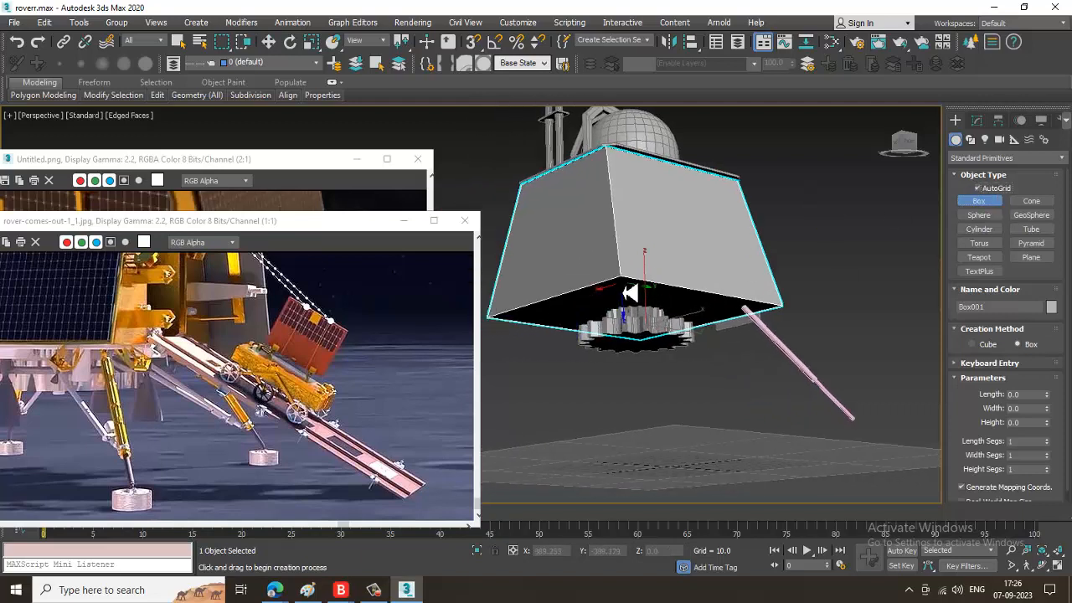
drag(630, 292, 647, 349)
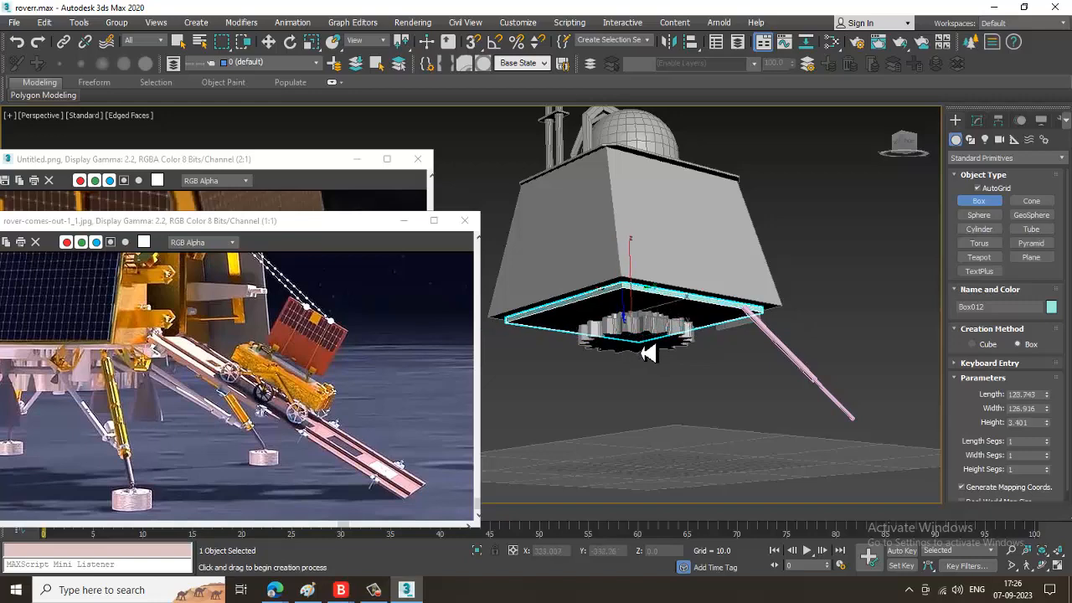
click(646, 352)
Move the new underside plate up about 1.4 along Z against the body.
key(w)
alt+middle_drag(658, 343, 653, 323)
scroll(653, 321, up, 3)
alt+middle_drag(653, 276, 630, 273)
drag(624, 277, 626, 274)
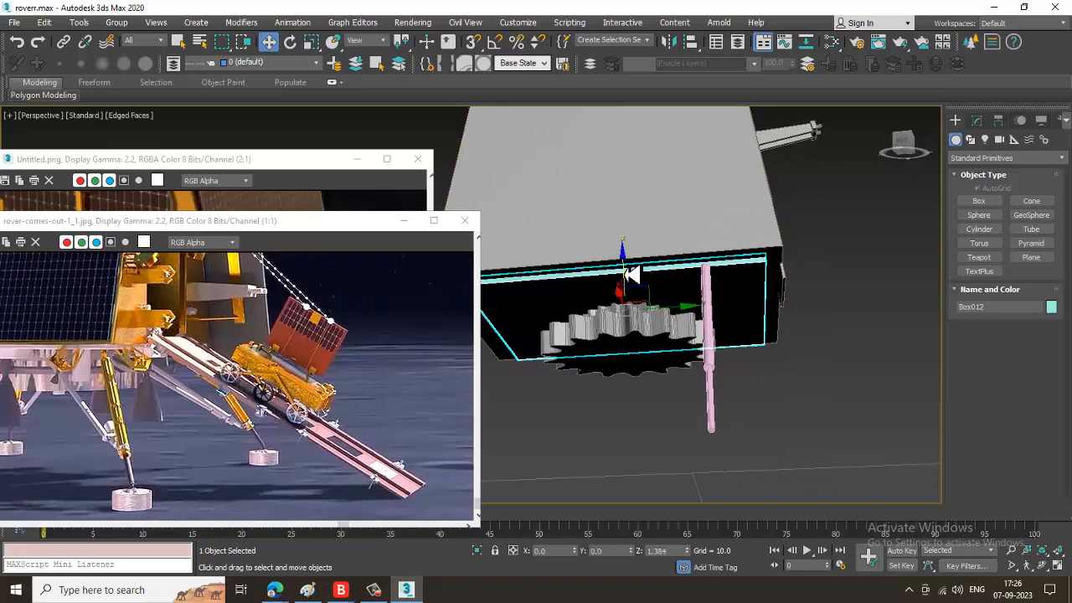
Lower the two toothed rings under the body by about 2.1 along Z, leaving the underside plate in place.
alt+middle_drag(625, 274, 664, 366)
ctrl+click(614, 316)
ctrl+click(621, 353)
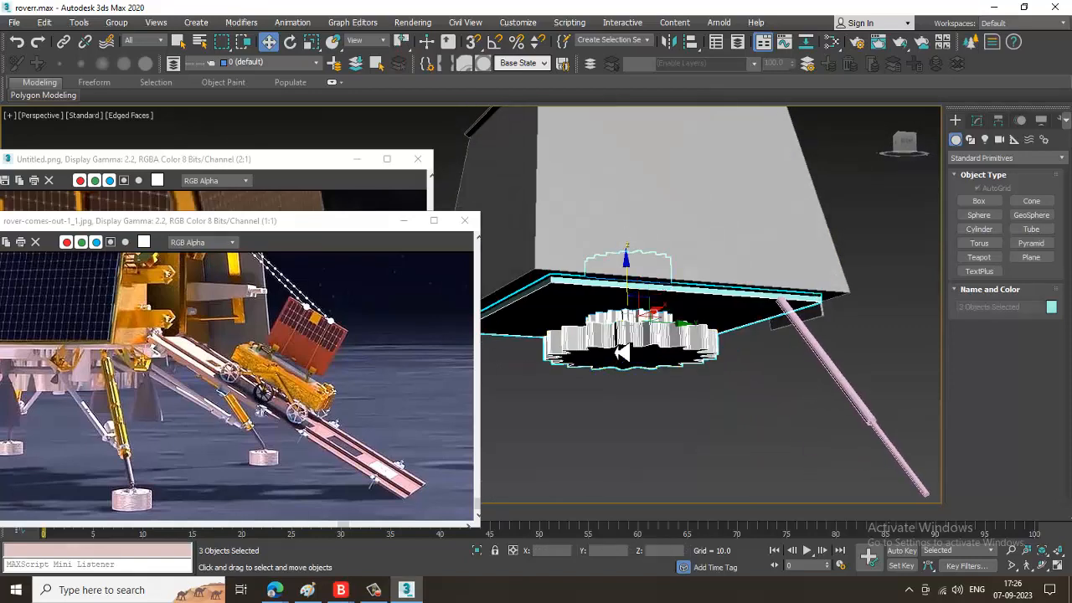
drag(634, 301, 636, 291)
key(ctrl+z)
ctrl+click(570, 299)
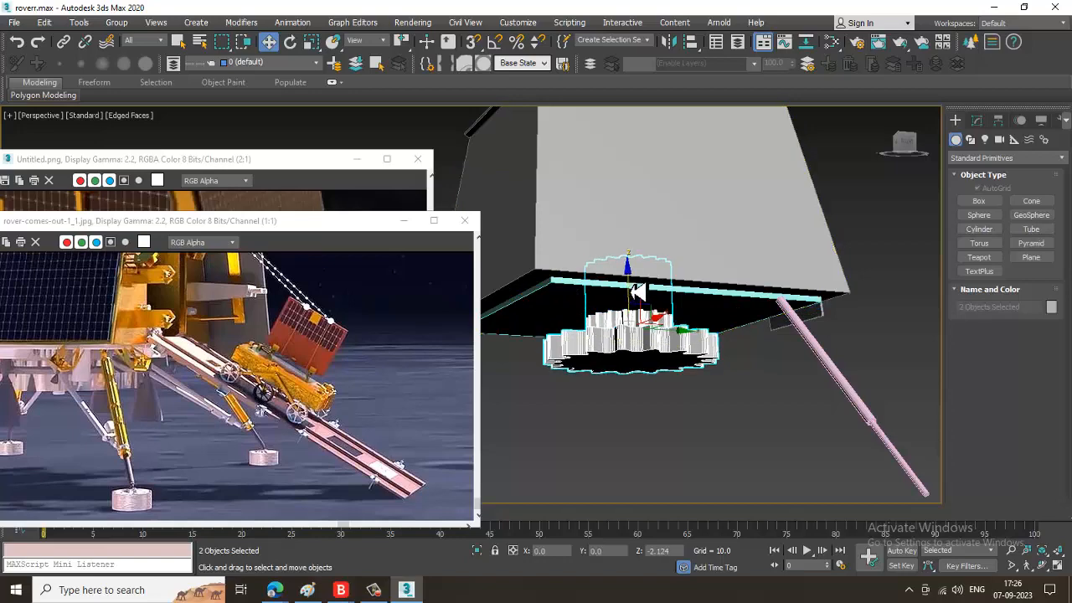
click(903, 296)
Slide the vertices where the leg's thick tube meets its thin rod down the strut to X about 135.9, Z about 40.3.
alt+middle_drag(904, 296, 838, 373)
scroll(795, 339, down, 4)
alt+middle_drag(792, 335, 757, 344)
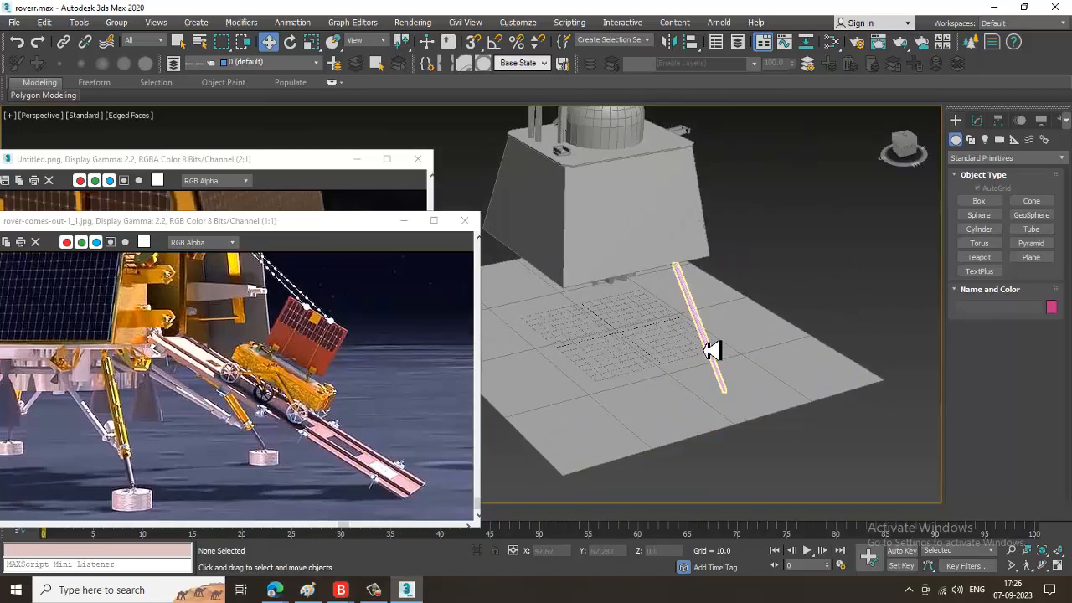
click(711, 342)
key(z)
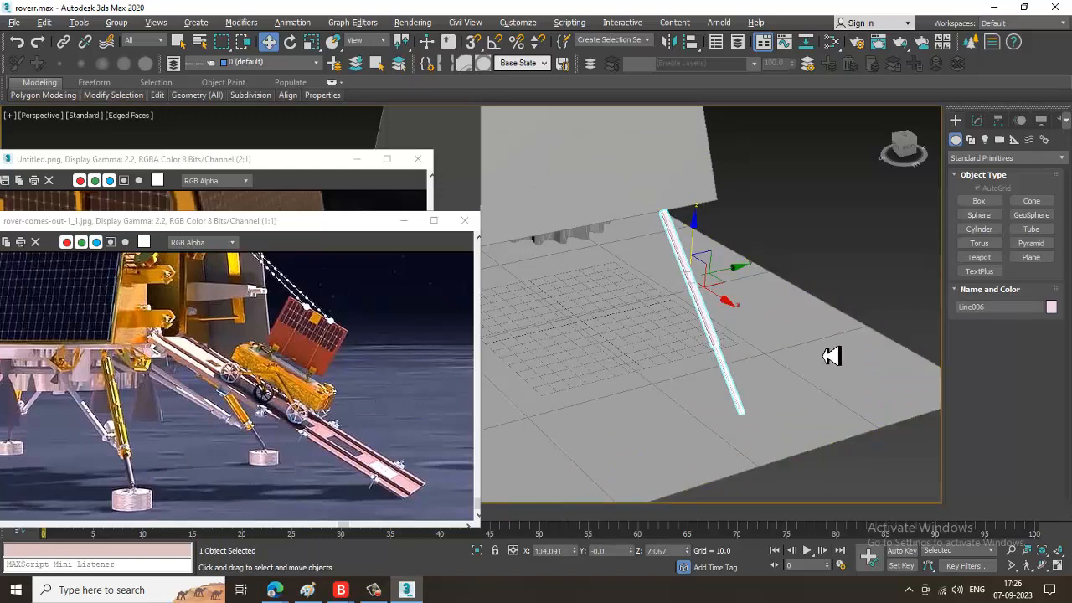
scroll(732, 373, up, 5)
alt+middle_drag(744, 362, 766, 350)
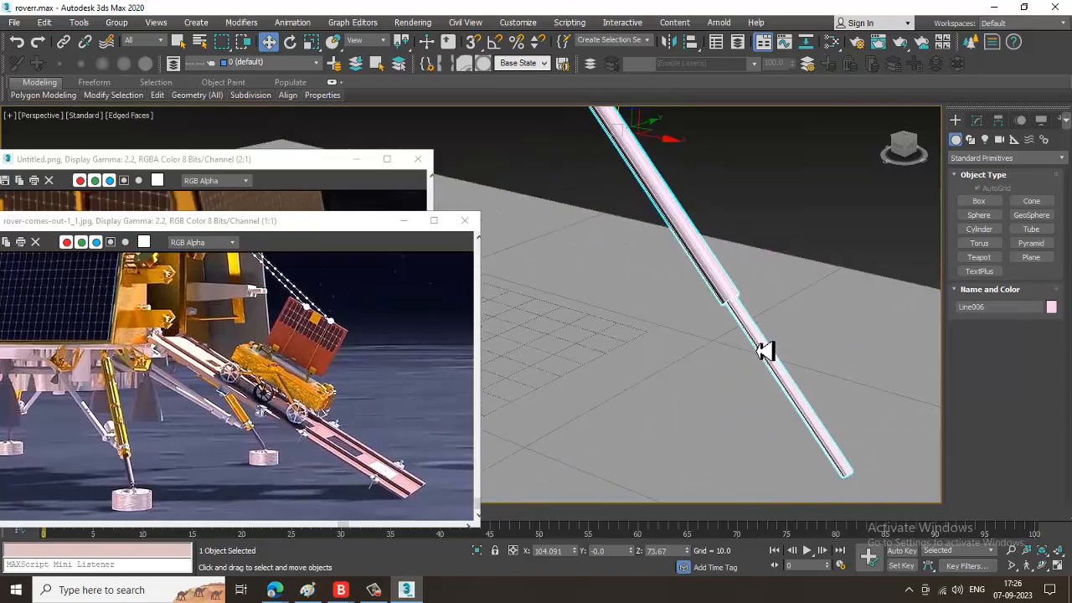
key(1)
drag(768, 293, 711, 343)
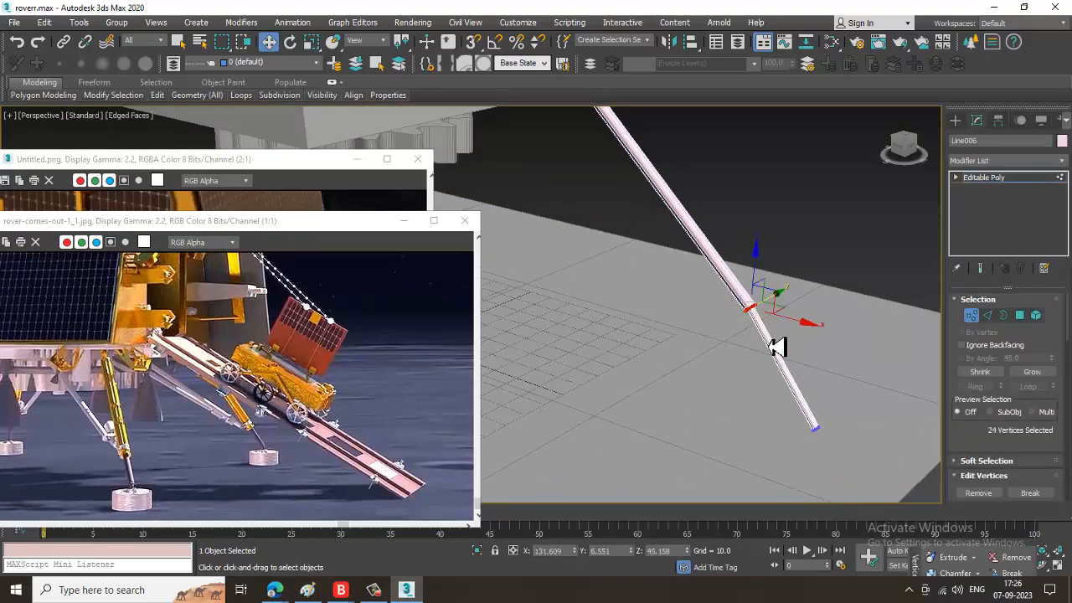
key(alt+w)
key(alt+w)
scroll(719, 290, up, 5)
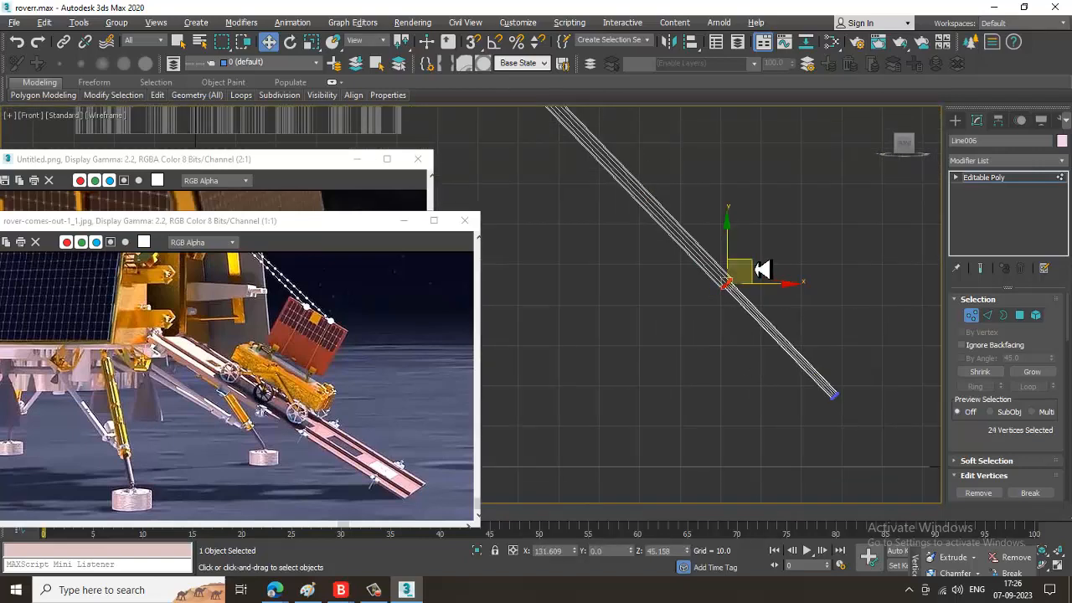
drag(758, 269, 787, 306)
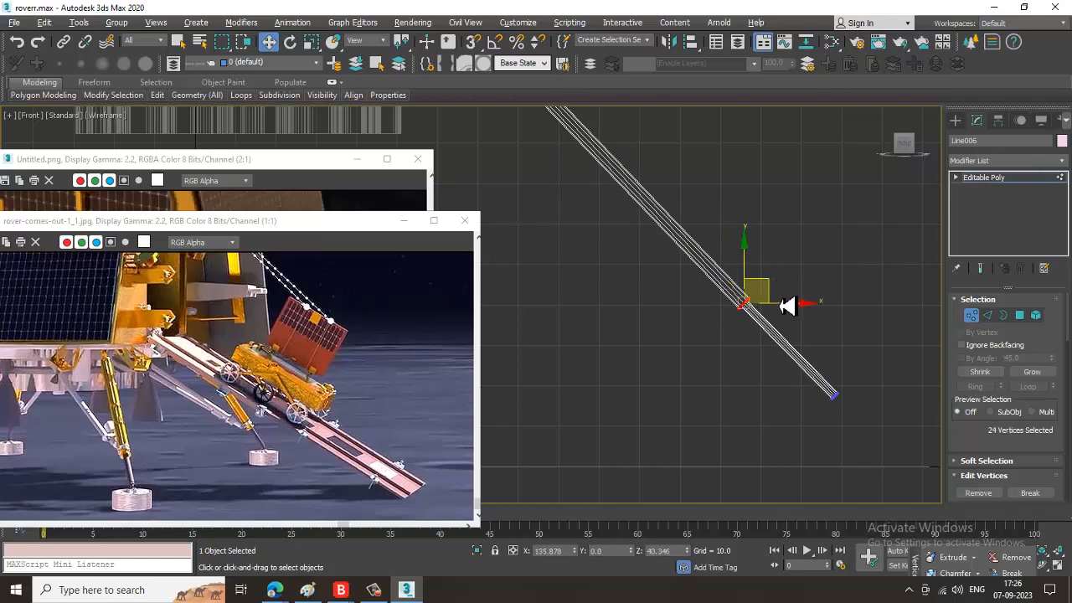
Create a foot pad cylinder with a radius of about 12 on the ground plane near the leg rod's lower end.
click(956, 120)
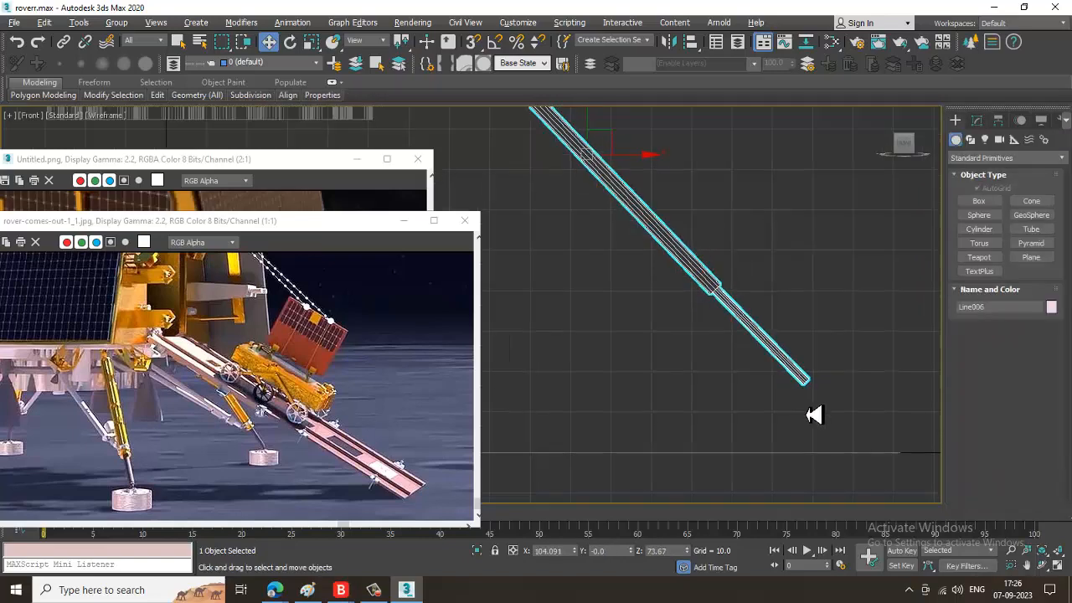
key(alt+w)
middle_drag(840, 450, 838, 393)
key(alt+w)
alt+middle_drag(737, 326, 701, 335)
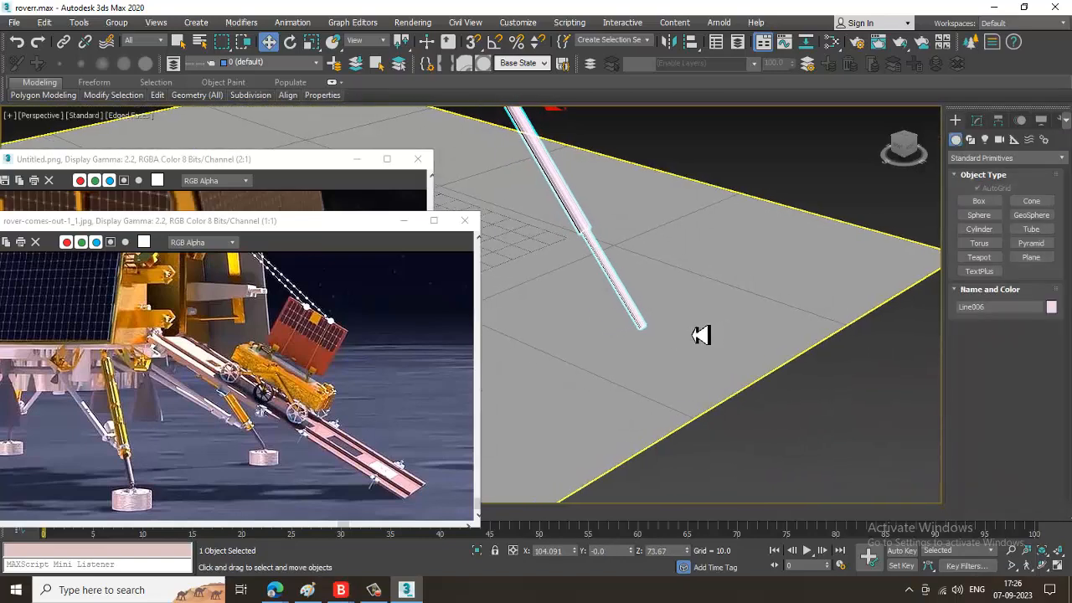
click(995, 229)
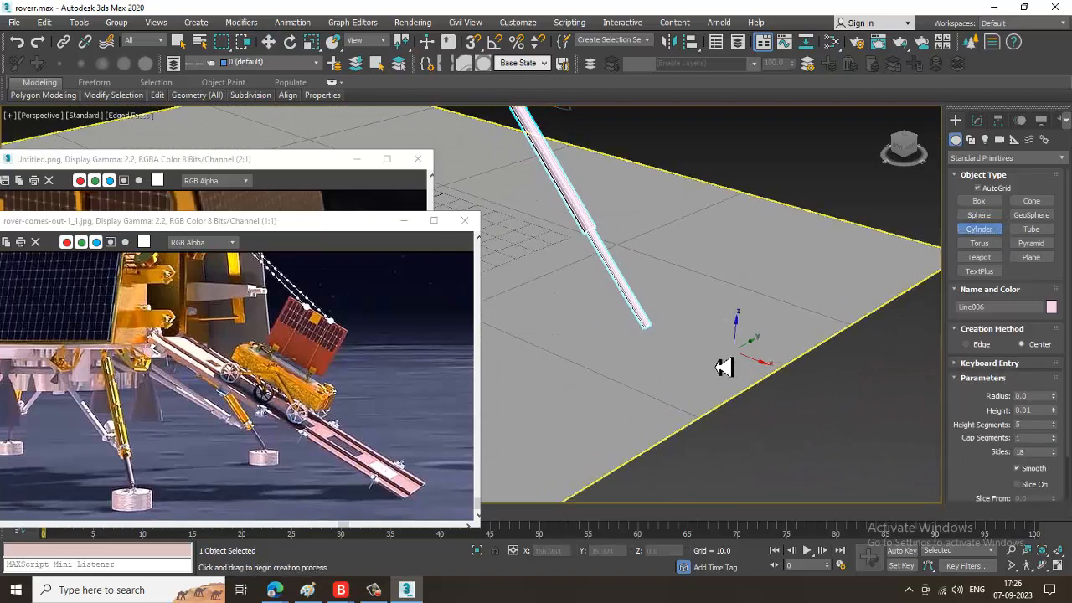
drag(689, 358, 712, 379)
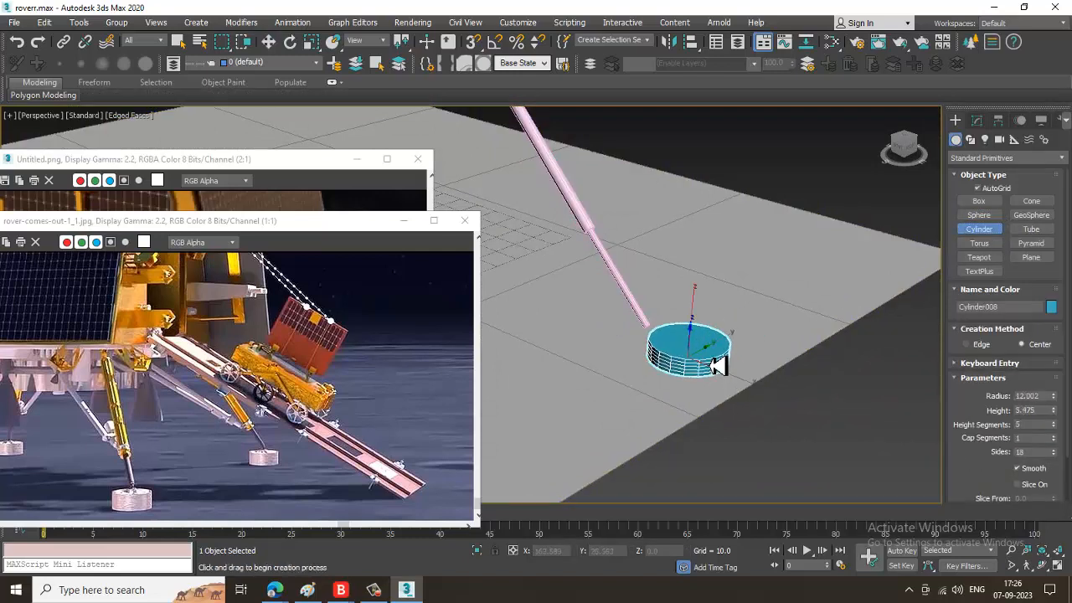
click(710, 361)
Position the foot pad directly beneath the leg rod's tip, at Y about 0.4 and Z about 8.9.
key(w)
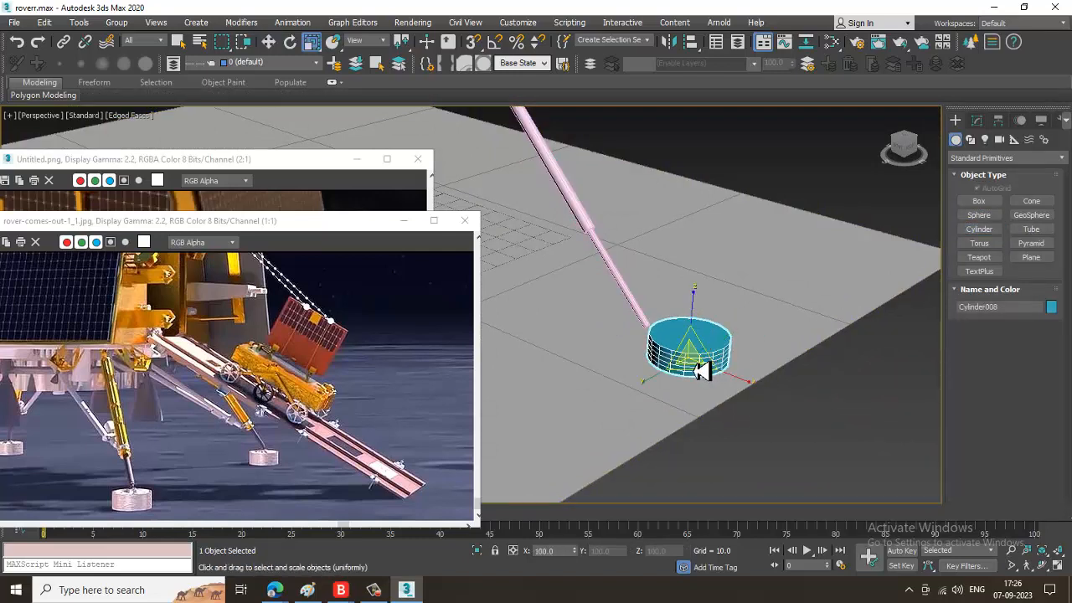
scroll(745, 388, up, 5)
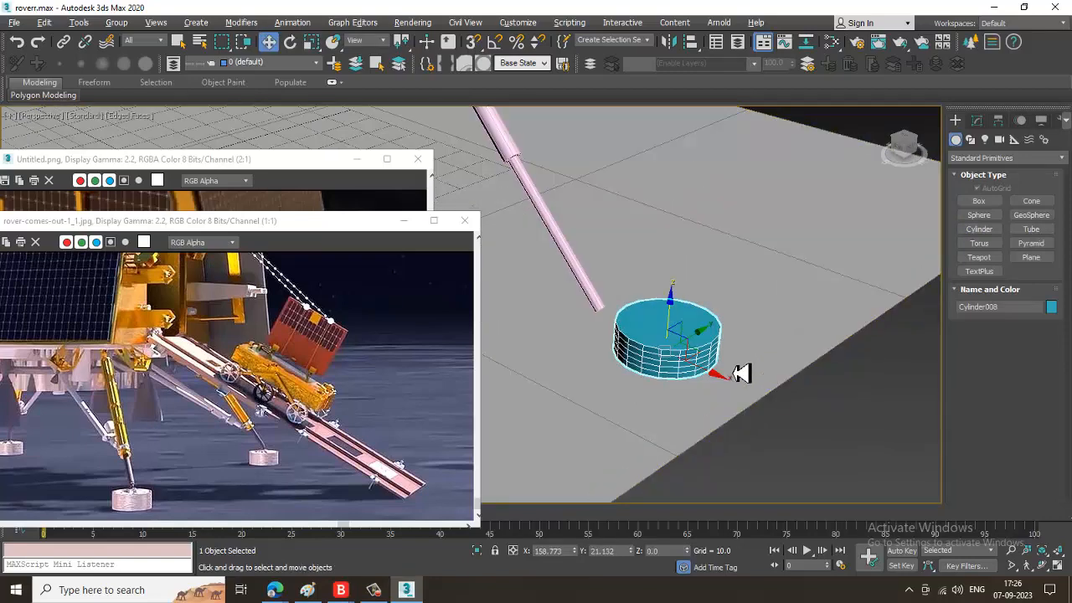
drag(707, 346, 617, 363)
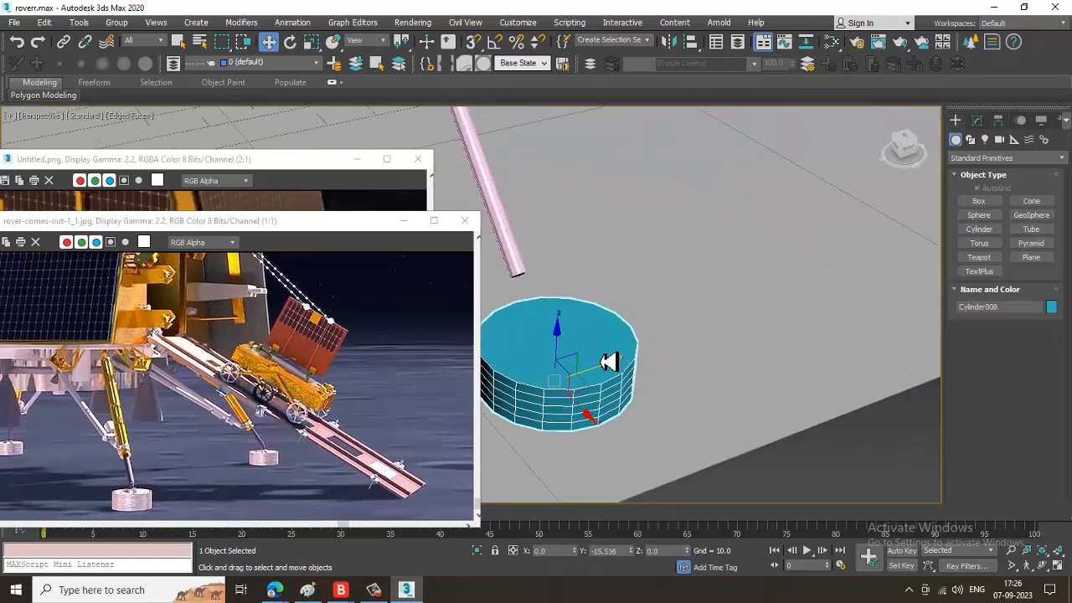
alt+middle_drag(617, 363, 694, 337)
alt+middle_drag(566, 292, 606, 273)
drag(548, 254, 551, 280)
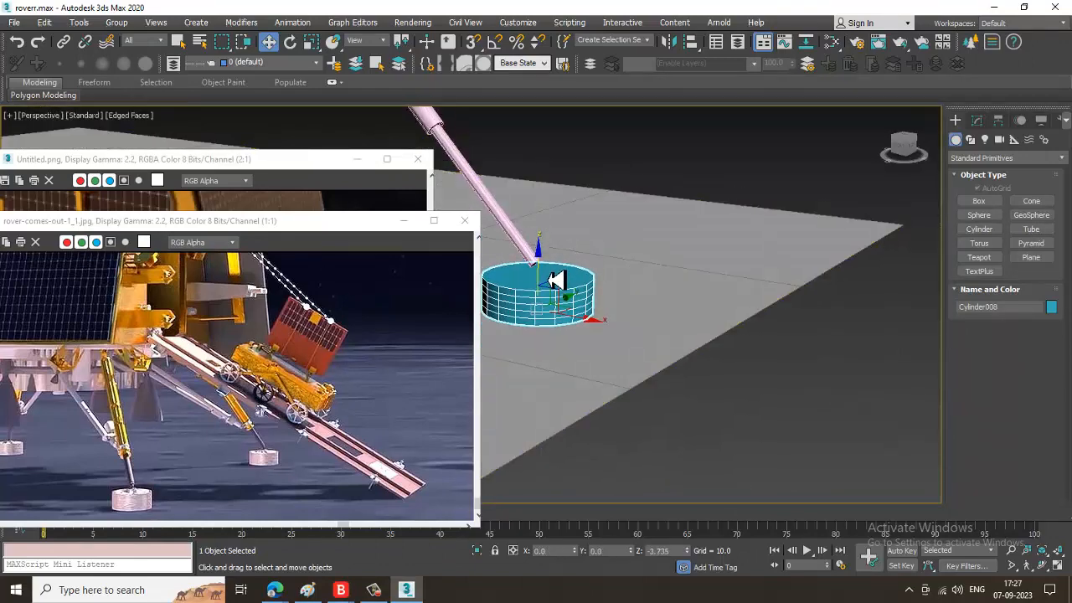
click(567, 358)
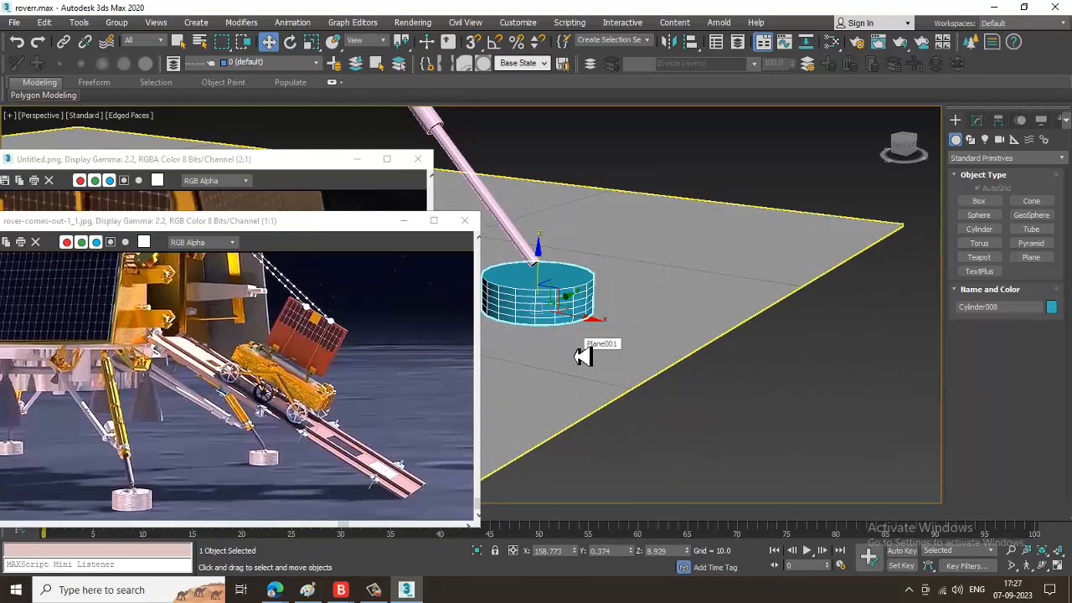
Show the leg from above and shift both reference image windows aside to uncover the strut.
key(alt+w)
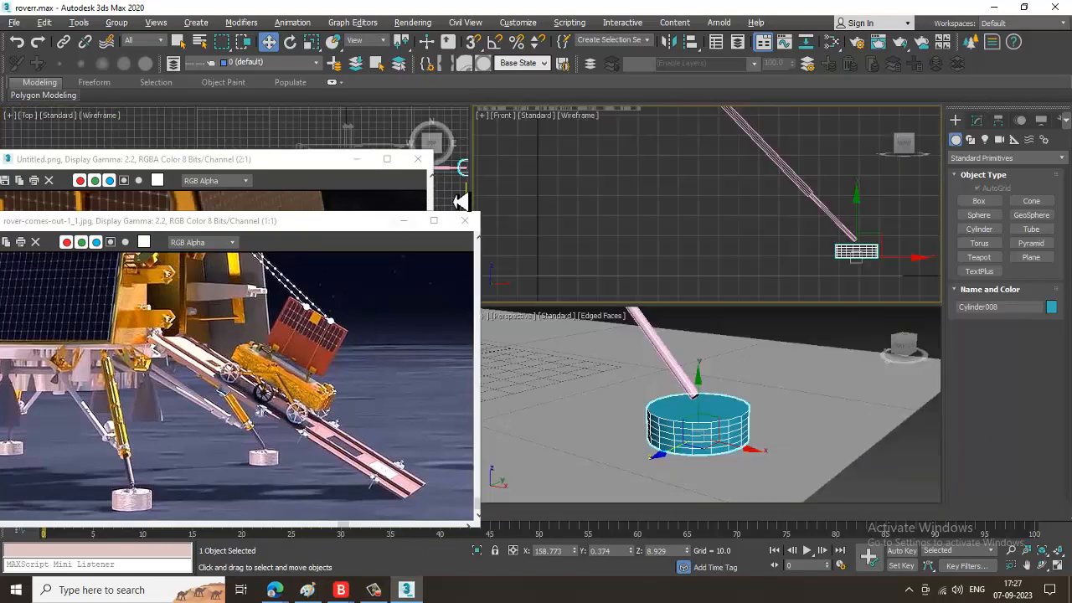
click(460, 202)
key(alt+w)
scroll(670, 326, down, 5)
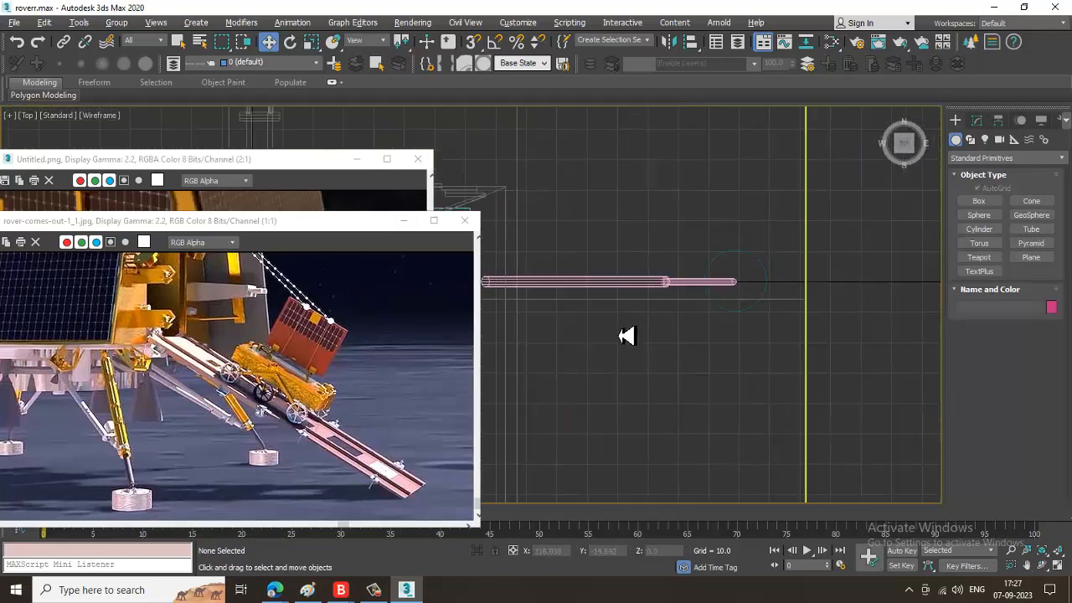
scroll(757, 328, up, 2)
drag(339, 213, 150, 216)
drag(289, 164, 160, 166)
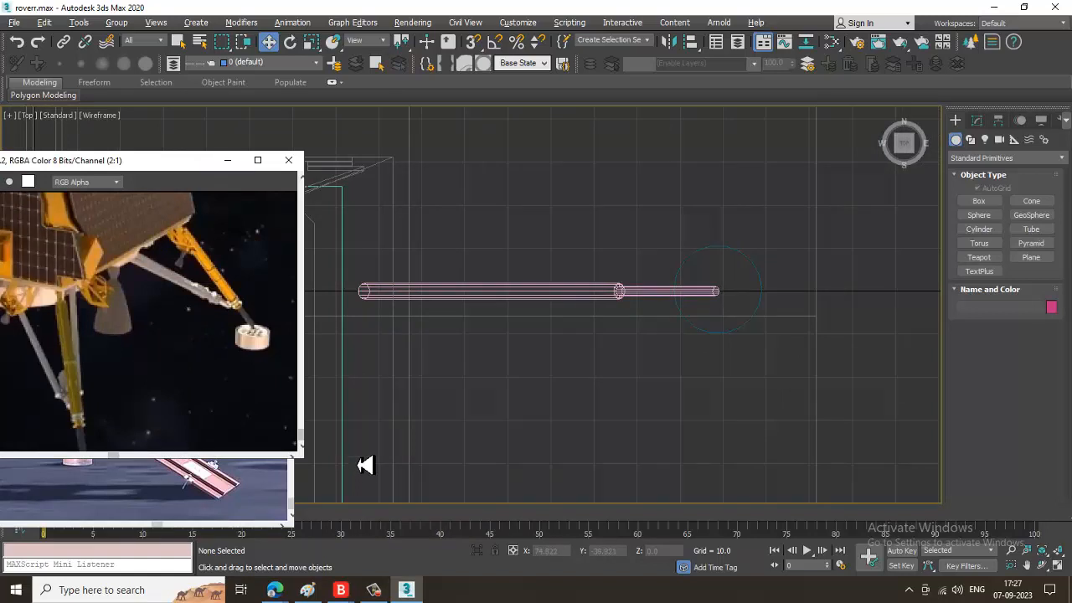
Draw an unrendered inverted-U line on top of the foot pad around the leg rod's tip in the Left view.
key(alt+w)
key(alt+w)
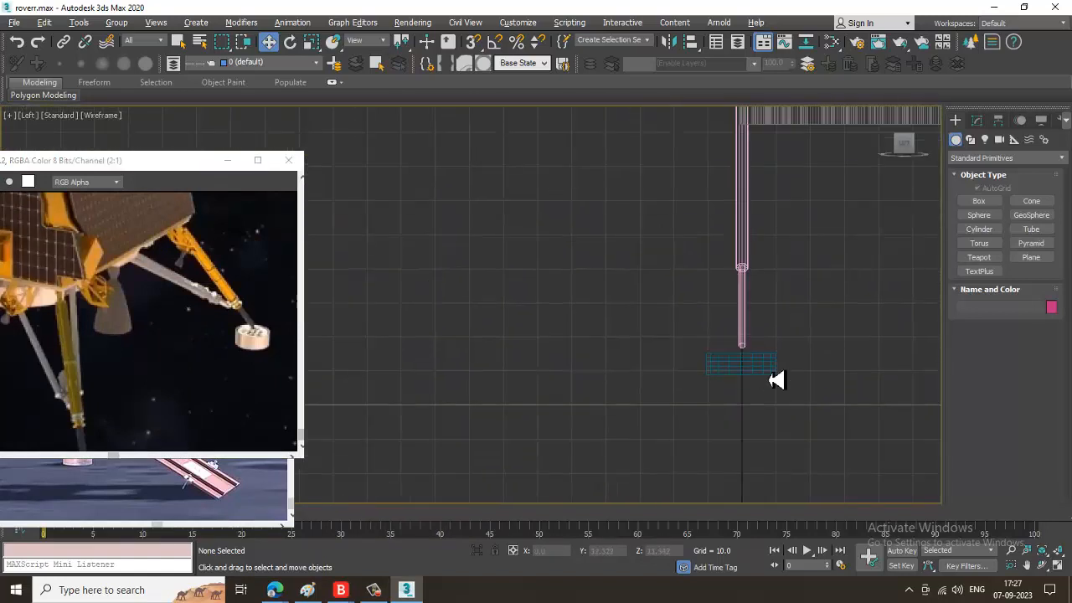
scroll(829, 385, up, 2)
click(970, 139)
click(980, 212)
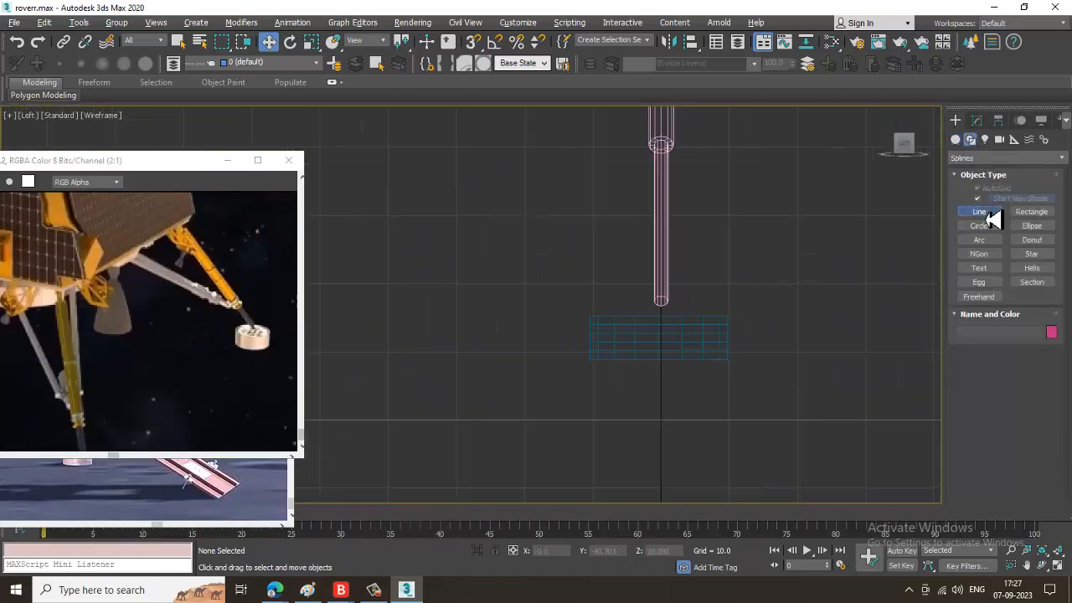
scroll(622, 351, up, 2)
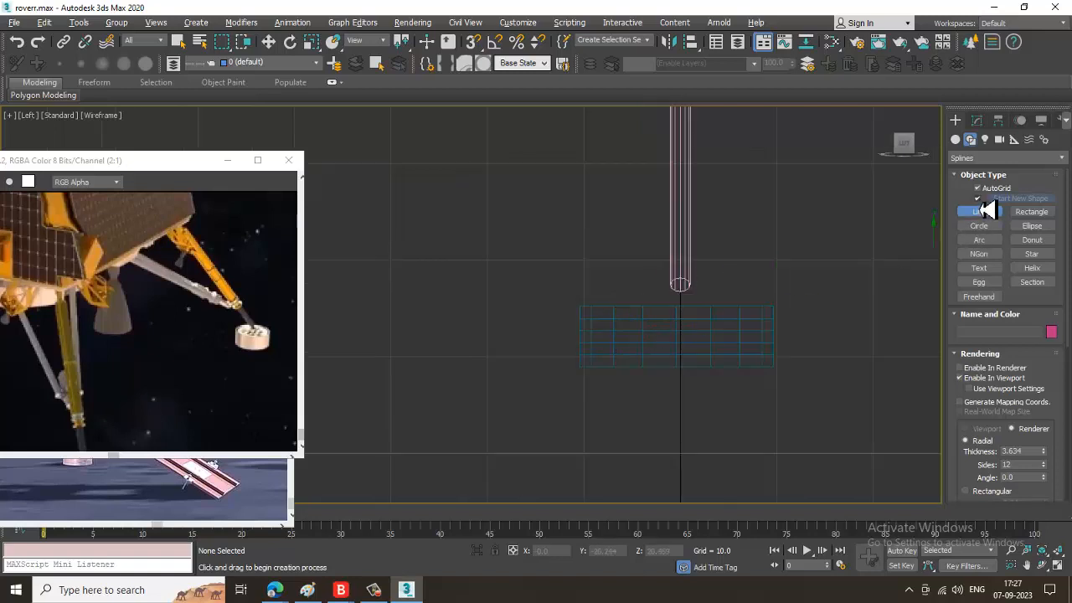
scroll(667, 338, up, 2)
click(669, 315)
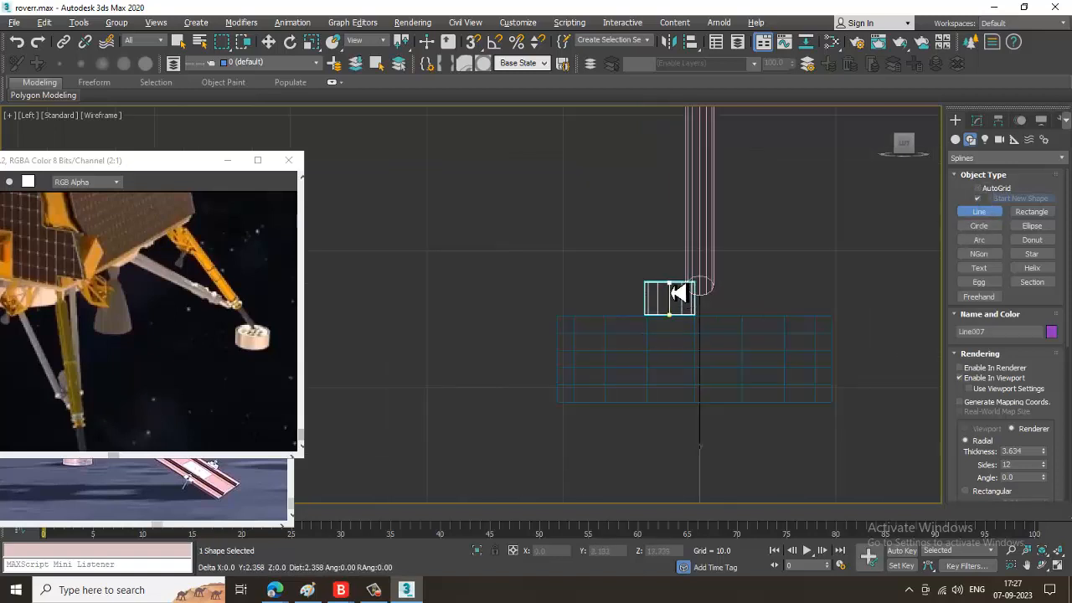
right_click(678, 292)
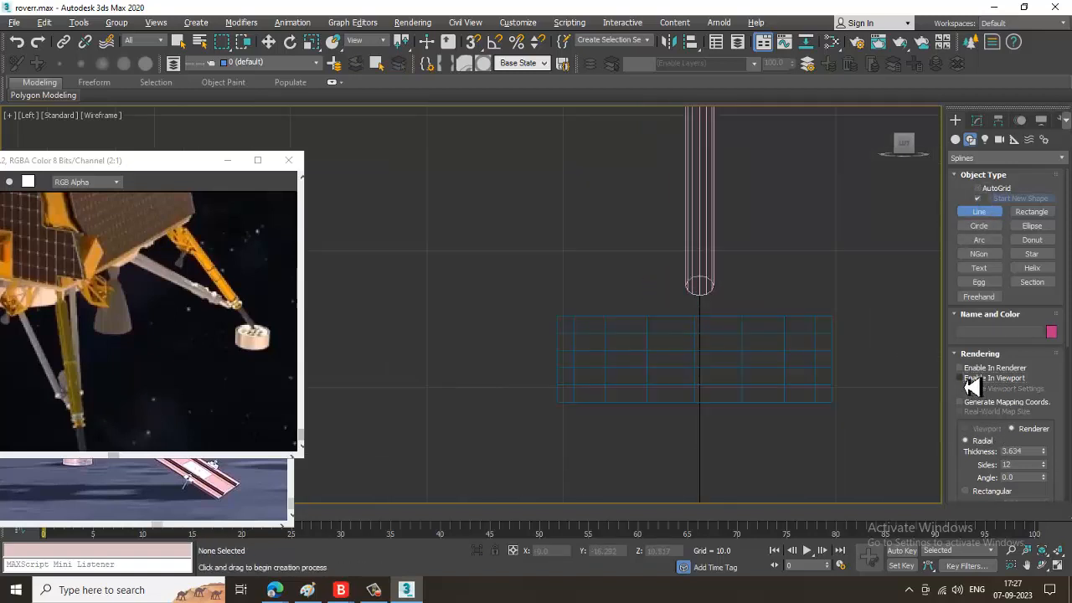
click(664, 316)
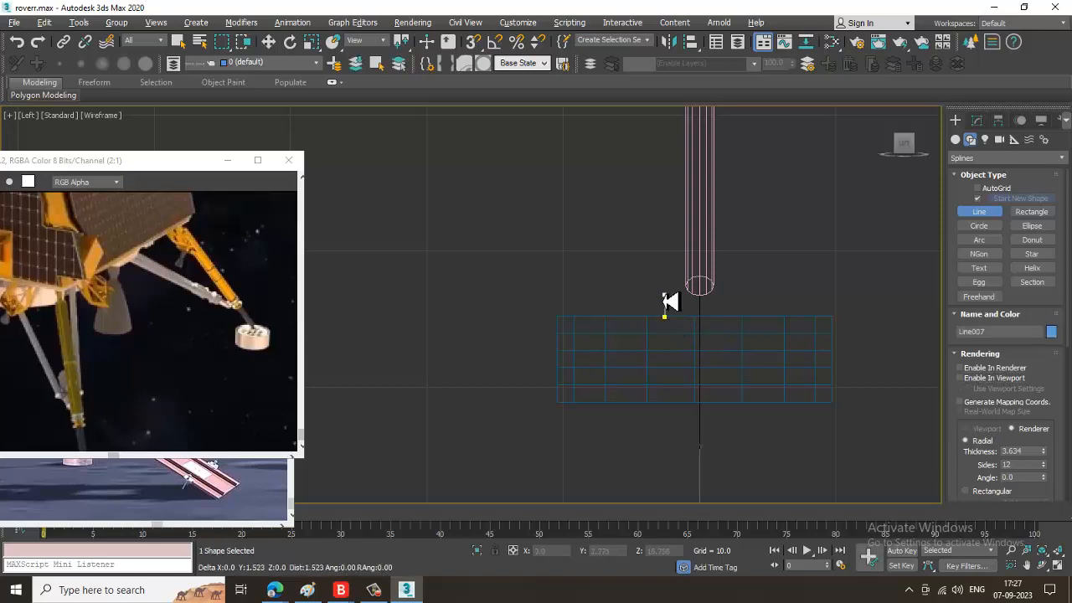
click(664, 285)
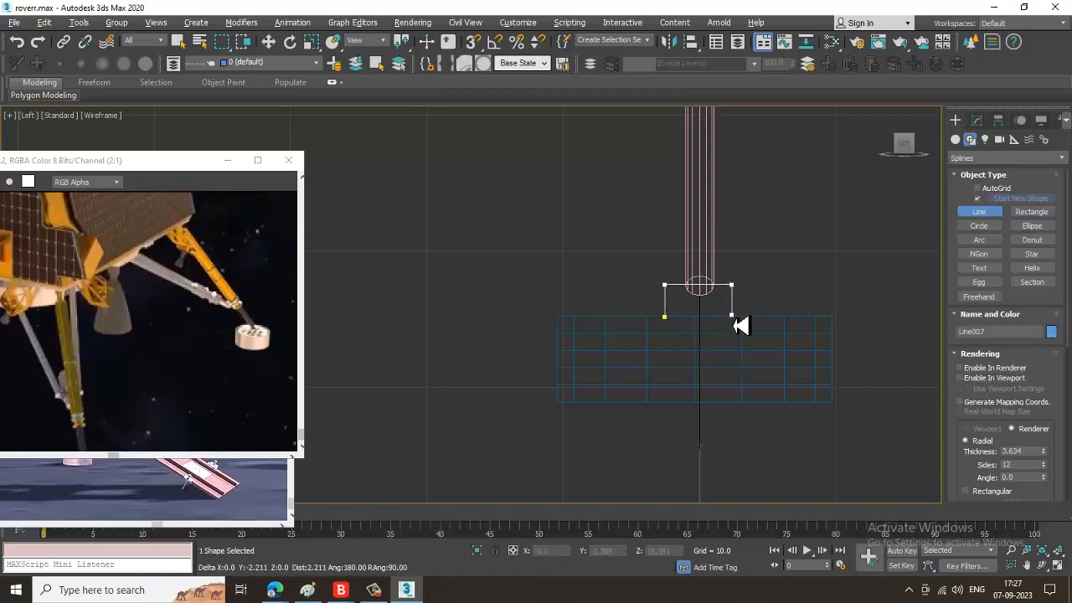
right_click(741, 325)
Move the inverted-U line along X onto the foot pad beneath the leg rod, at X about 159.3.
key(alt+w)
right_click(804, 411)
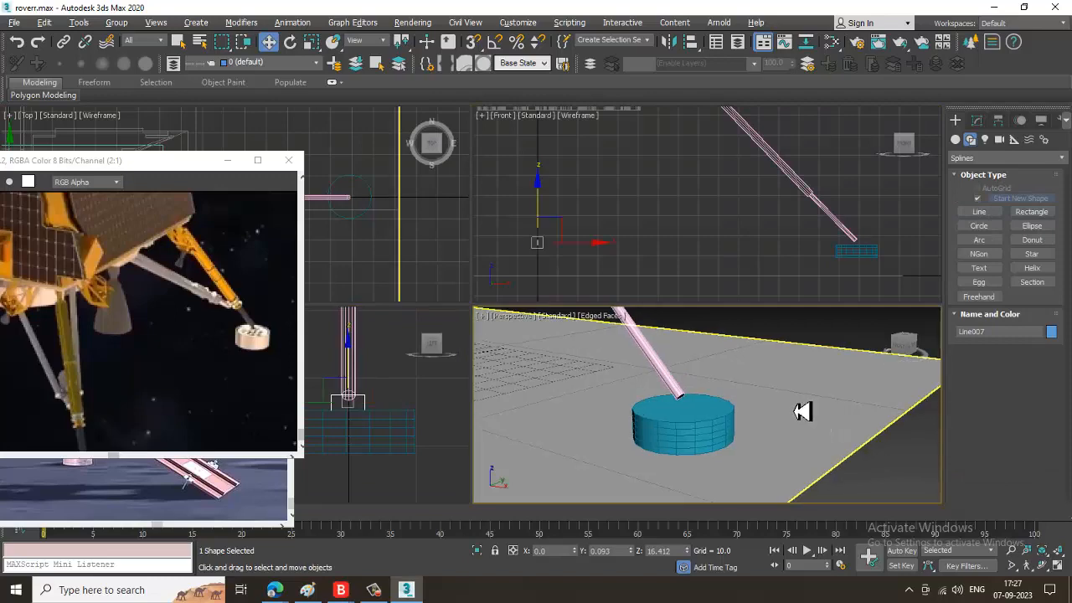
key(alt+w)
scroll(741, 381, down, 8)
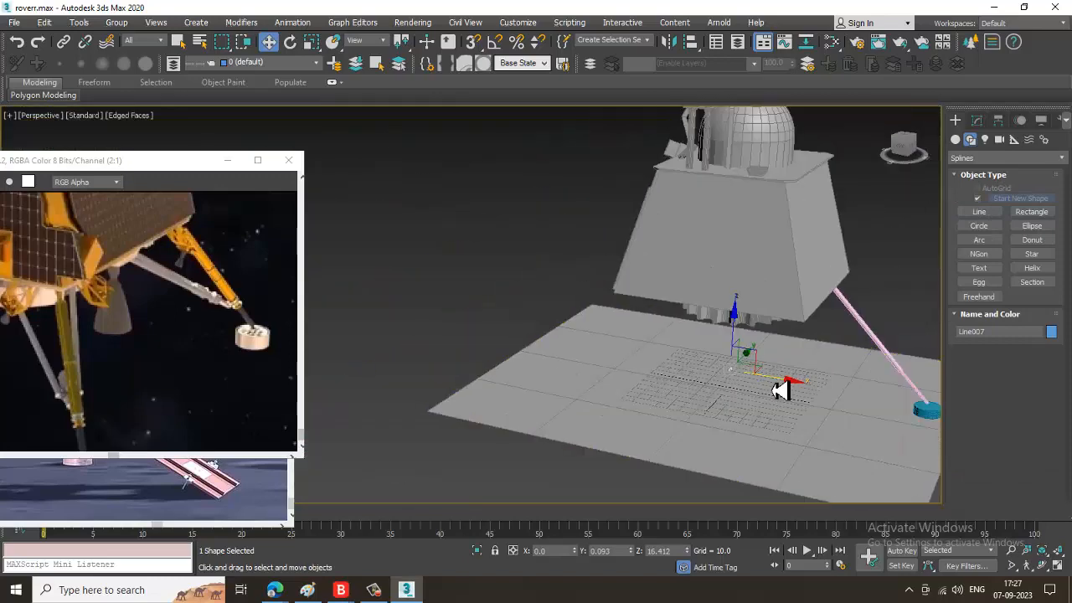
drag(778, 388, 960, 447)
key(z)
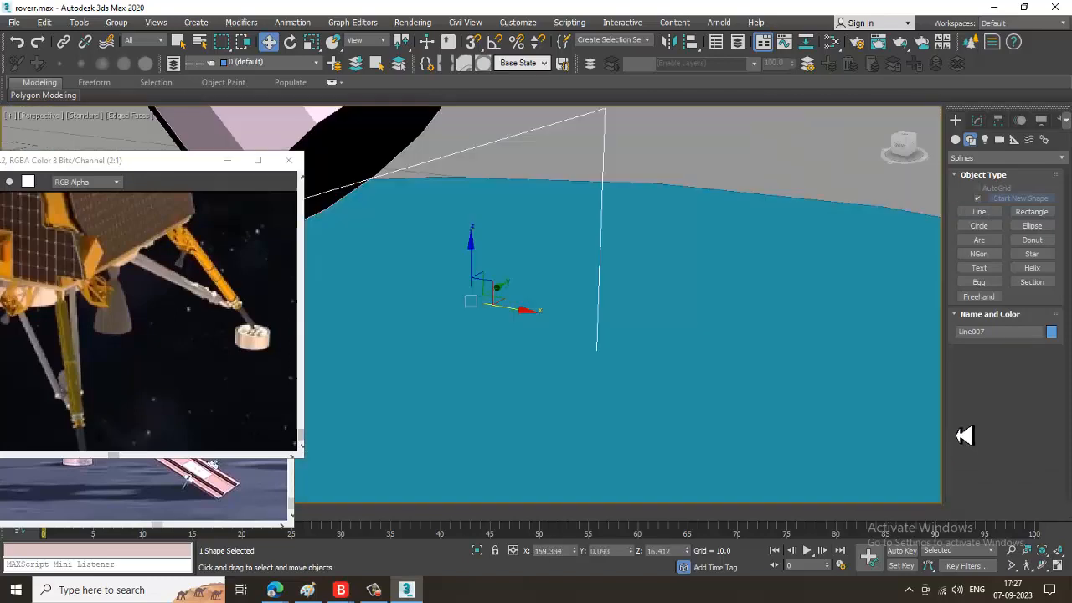
scroll(808, 366, down, 5)
Render the bracket line in the viewport with a rectangular section, length about 3.731 and width 0.5, and shift it to X about 158.0.
click(976, 120)
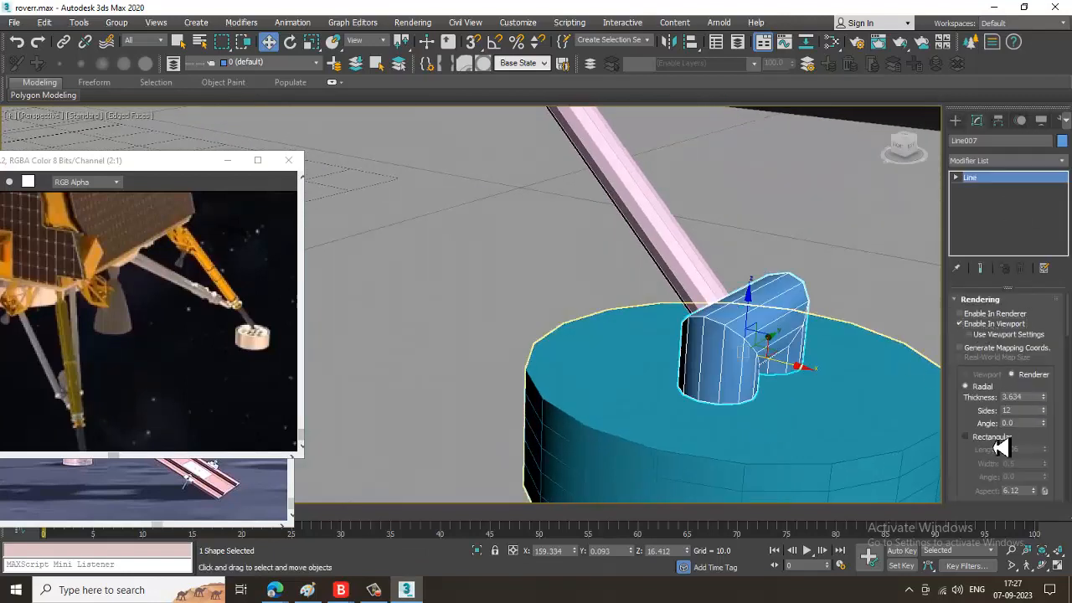
click(991, 437)
drag(1055, 473, 1059, 479)
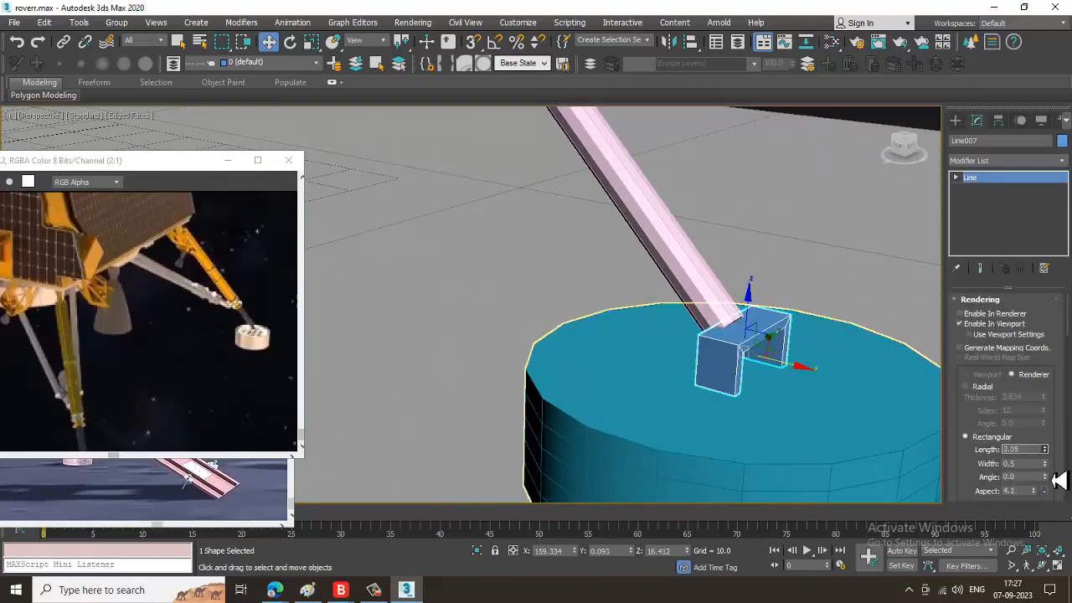
alt+middle_drag(702, 335, 798, 371)
drag(801, 364, 778, 360)
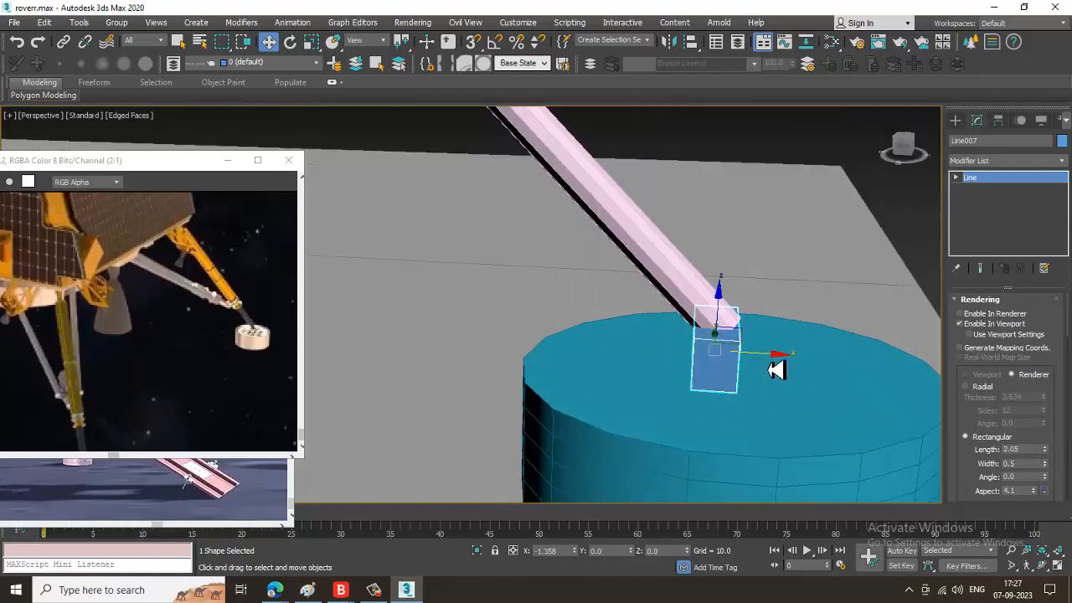
drag(1045, 450, 1046, 401)
drag(779, 362, 777, 359)
Create an upright cylinder of radius about 0.889 with AutoGrid at the bracket, beside the leg rod's tip.
scroll(745, 358, down, 8)
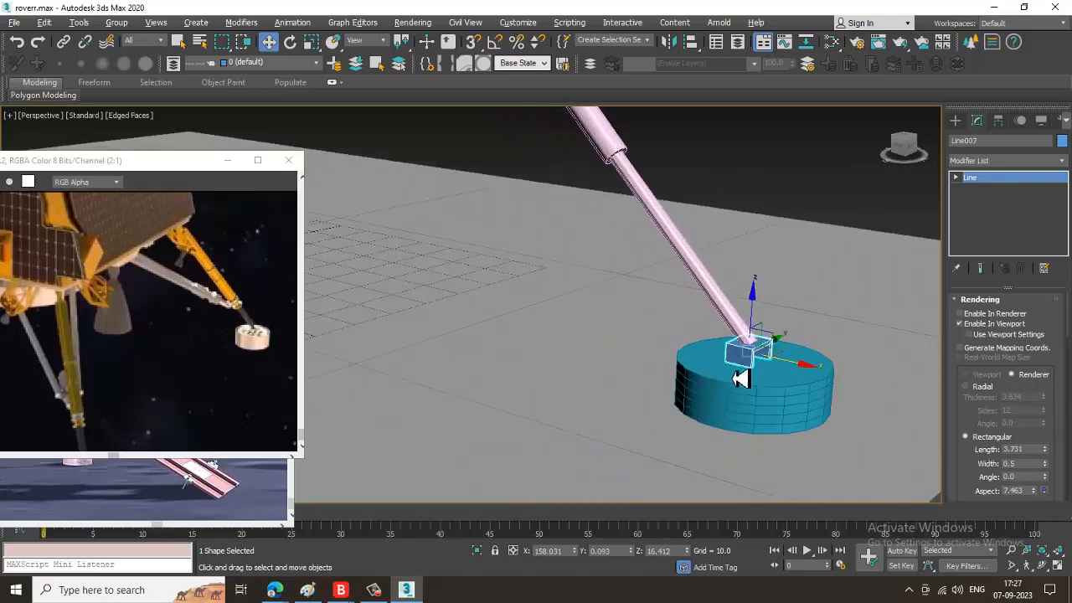
alt+middle_drag(674, 369, 438, 371)
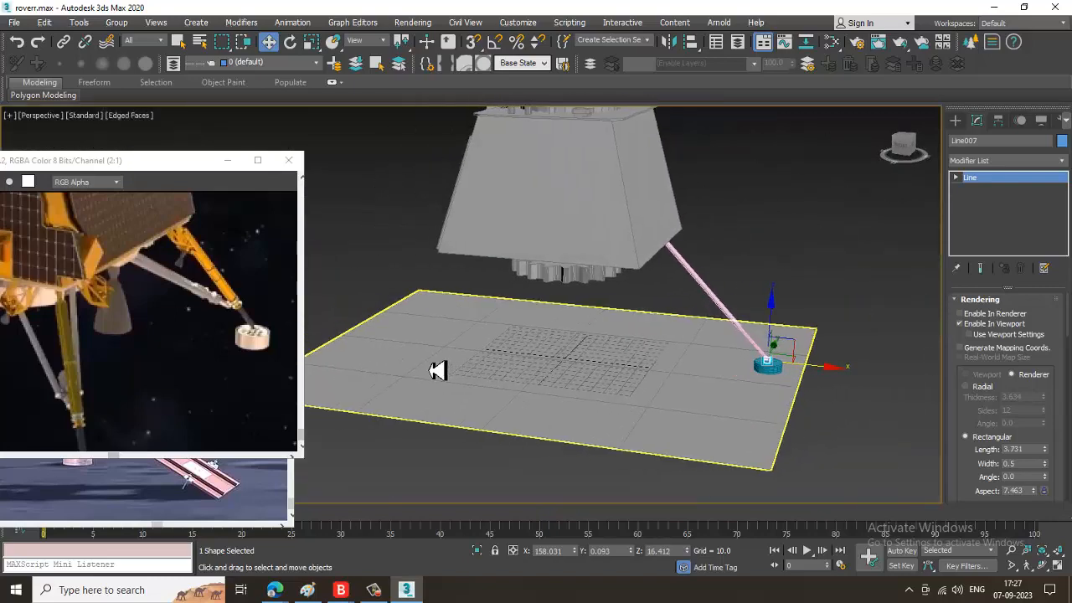
scroll(813, 363, up, 10)
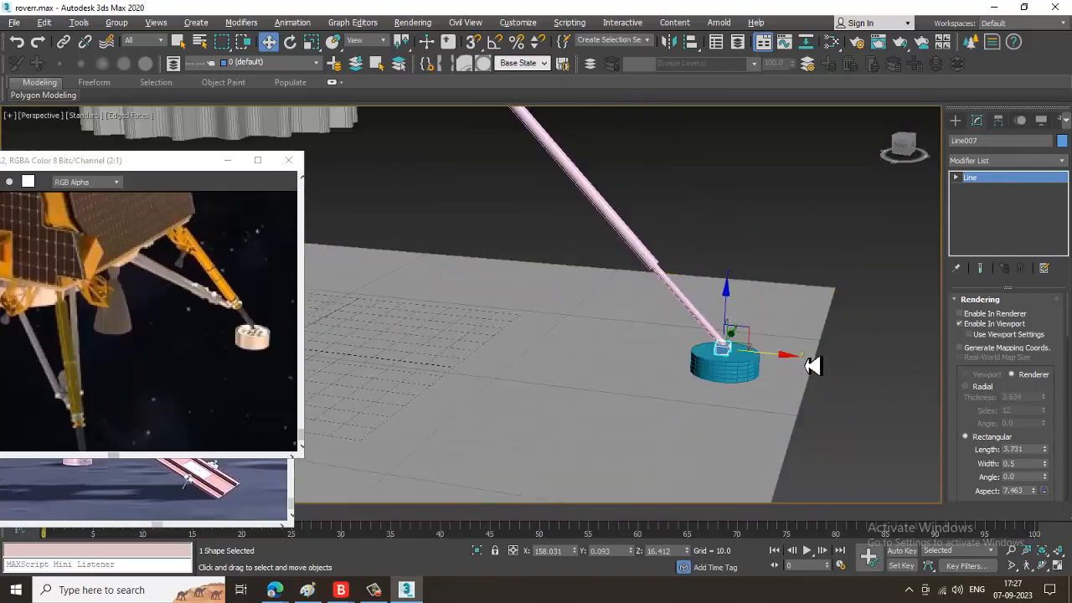
alt+middle_drag(720, 283, 760, 428)
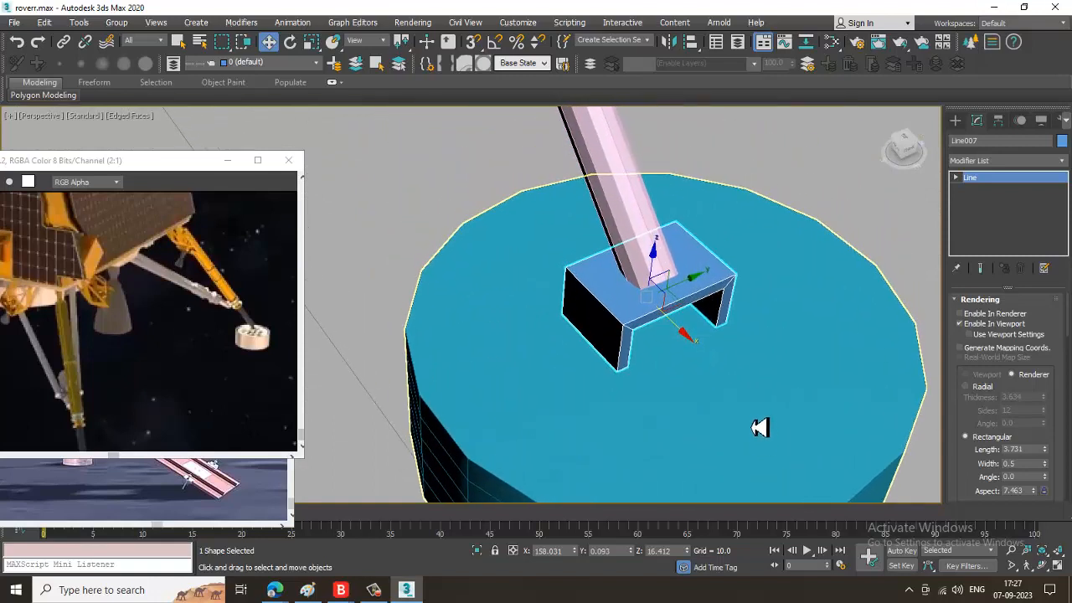
click(955, 120)
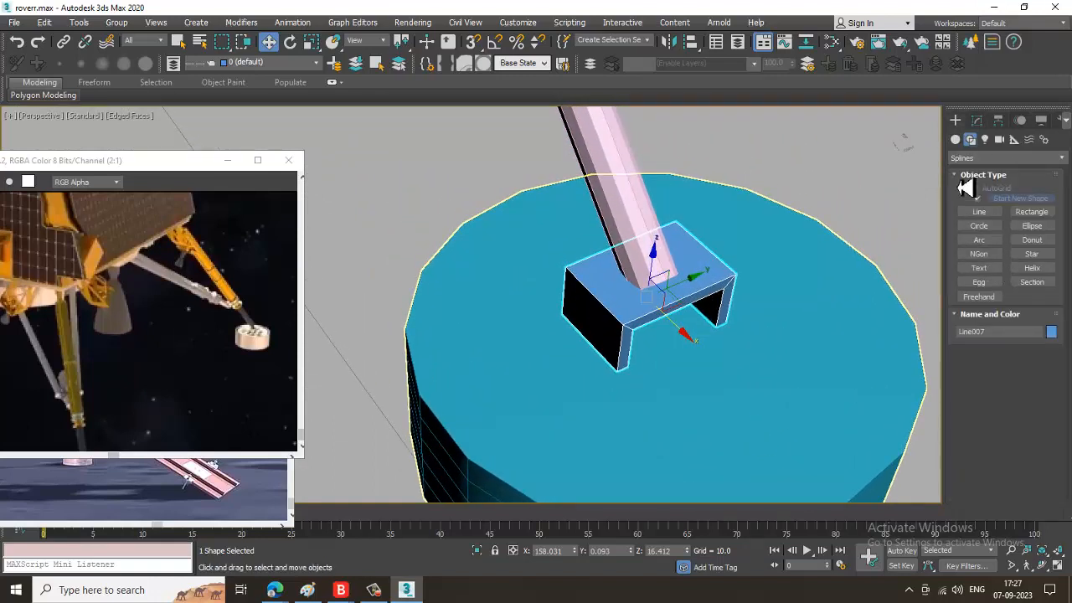
click(955, 139)
click(981, 229)
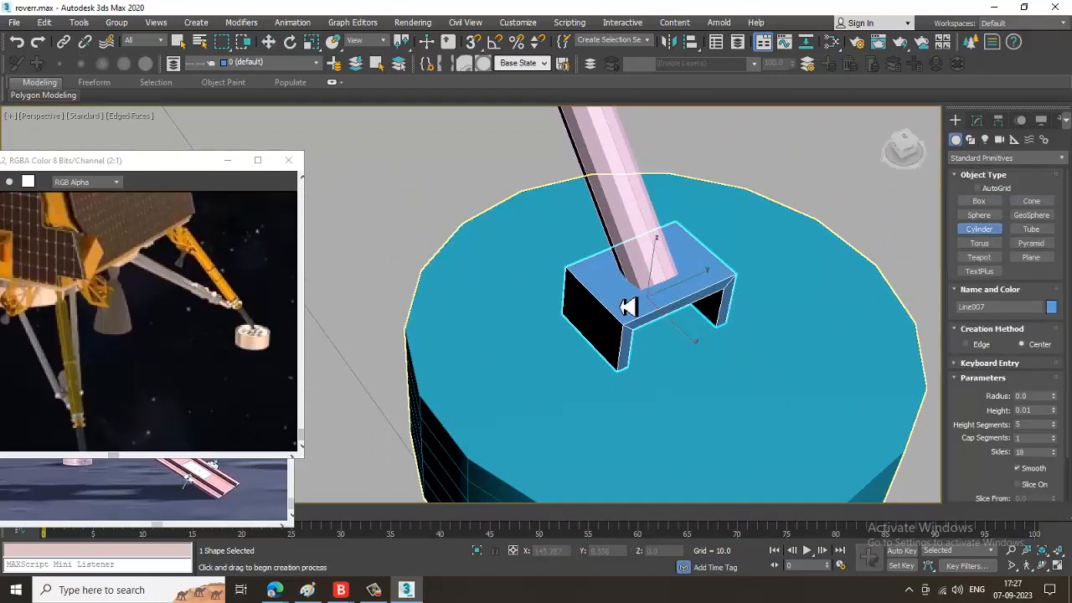
scroll(617, 291, up, 2)
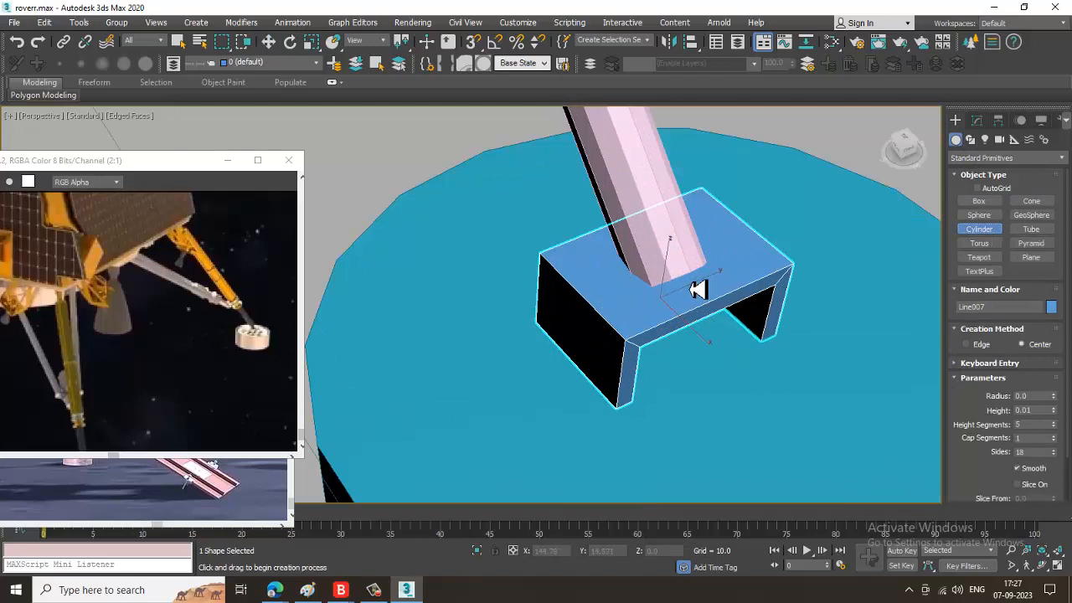
click(985, 189)
drag(688, 305, 700, 315)
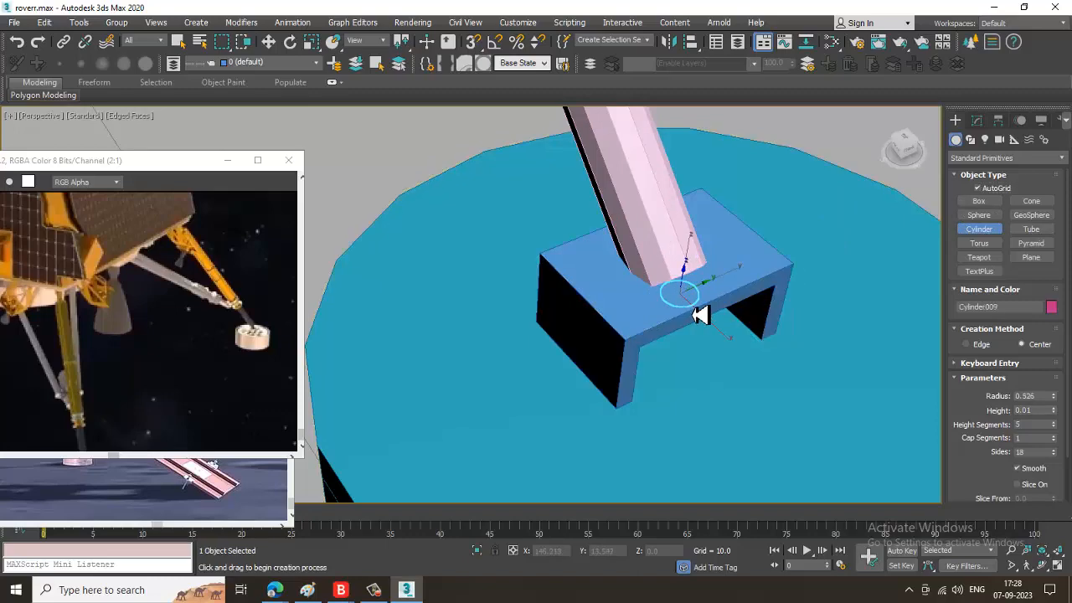
click(708, 204)
key(w)
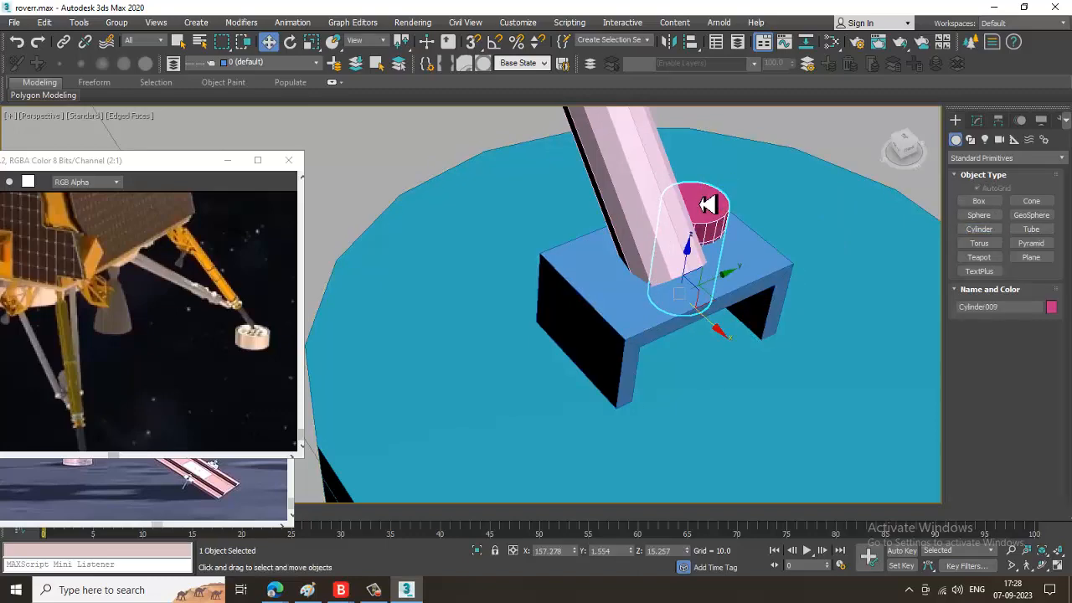
Centre the small cylinder in the bracket at the rod's tip, at X about 158.4 and Y about 0.01.
scroll(748, 270, down, 3)
alt+middle_drag(748, 269, 709, 292)
drag(747, 289, 668, 279)
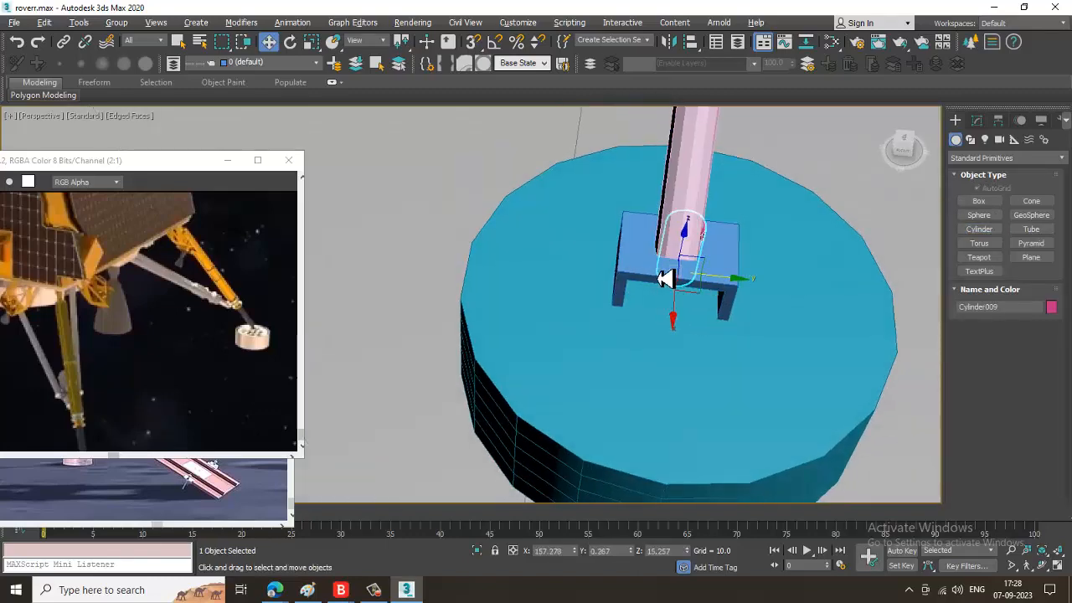
alt+middle_drag(668, 279, 735, 308)
drag(734, 308, 749, 310)
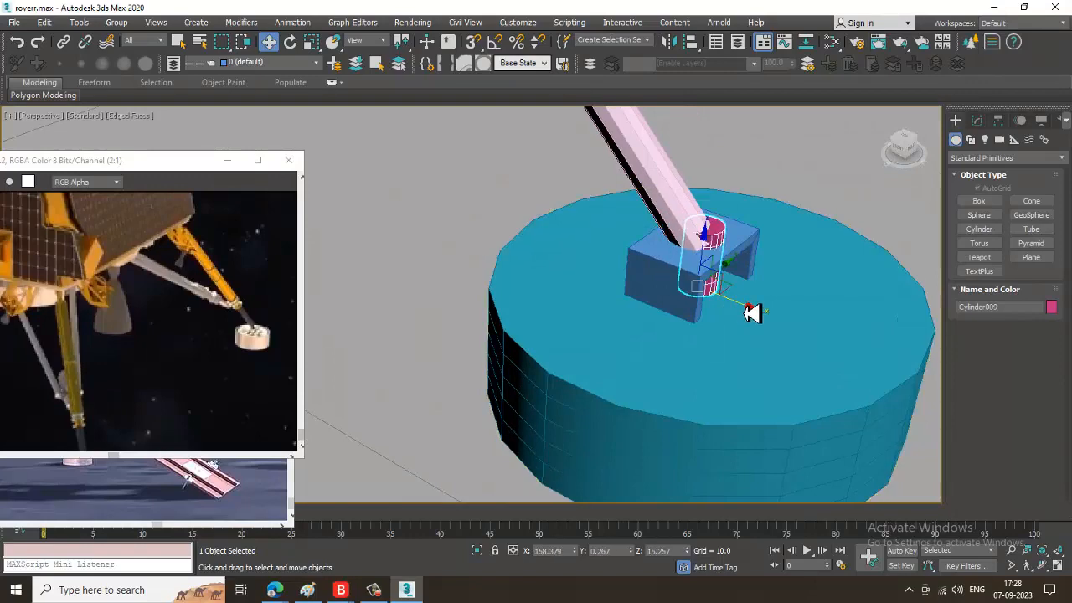
alt+middle_drag(748, 311, 751, 284)
drag(749, 295, 746, 298)
alt+middle_drag(746, 298, 799, 257)
Set the small cylinder's height to about 4.864 and reduce its height segments to one.
scroll(799, 258, up, 3)
click(976, 120)
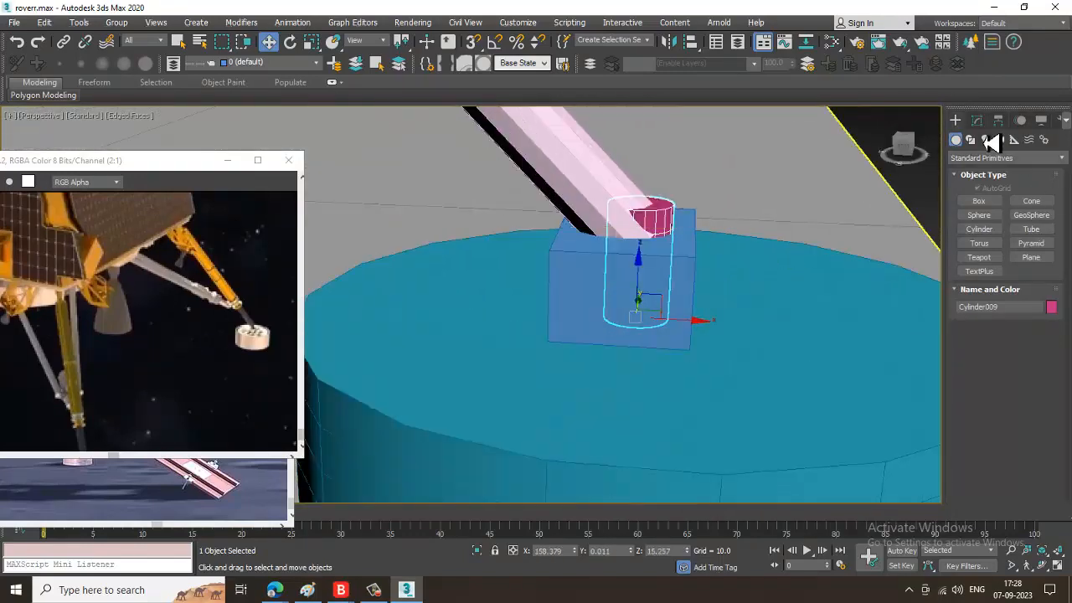
drag(1058, 339, 1060, 308)
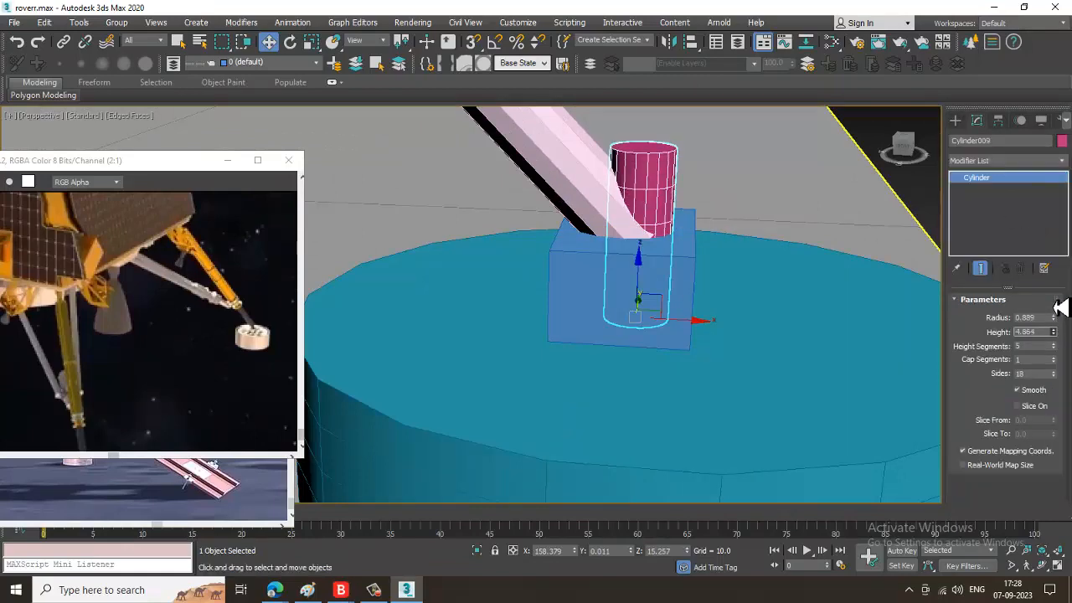
mouse_move(720, 314)
alt+middle_down()
mouse_move(636, 312)
mouse_move(679, 290)
mouse_move(720, 293)
alt+middle_up()
scroll(636, 311, down, 3)
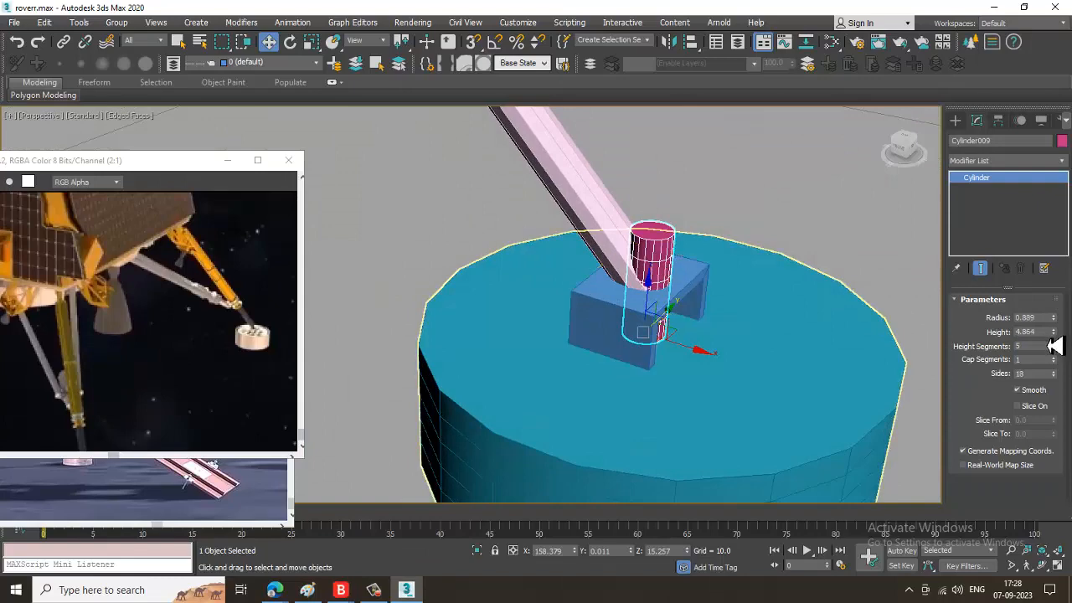
drag(1054, 348, 1056, 396)
Convert the small cylinder to an Editable Poly and insert an edge loop near its upper end with Swift Loop.
alt+middle_drag(788, 303, 670, 261)
scroll(744, 299, up, 3)
right_click(648, 242)
mouse_move(725, 381)
click(826, 392)
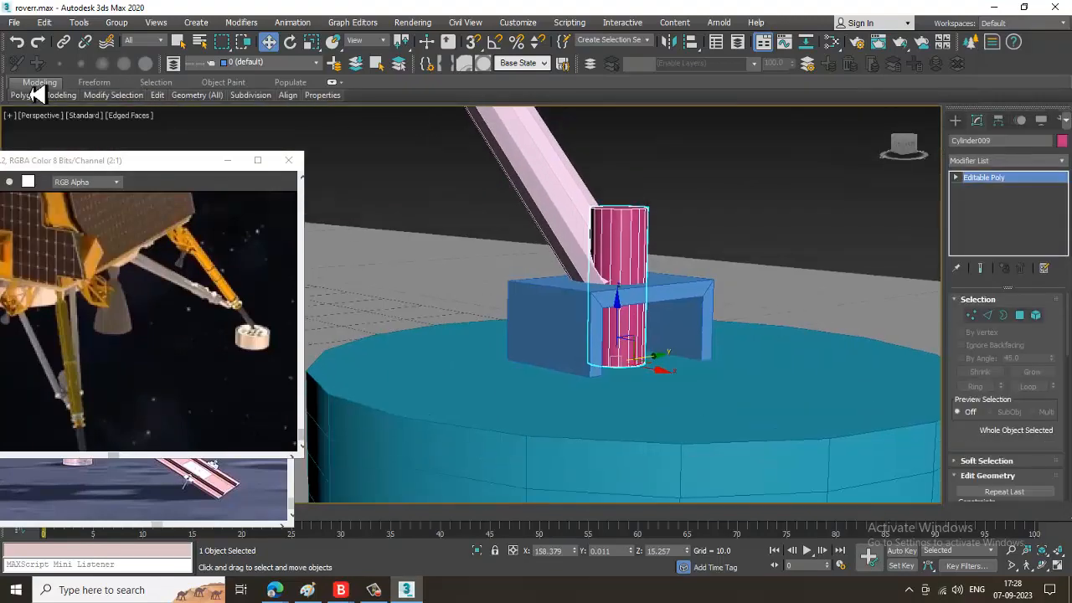
mouse_move(32, 95)
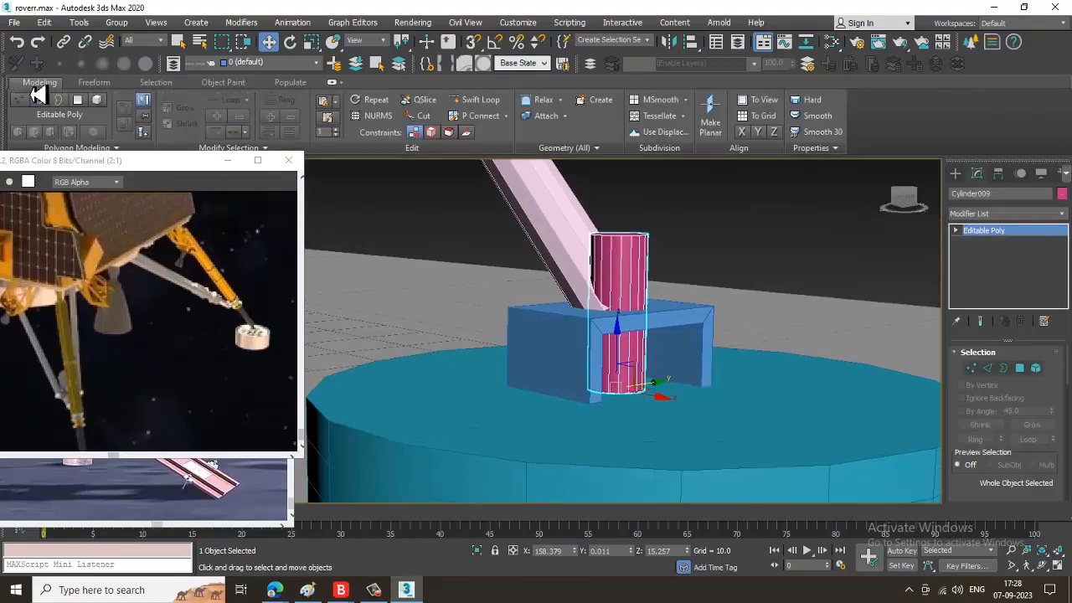
click(479, 99)
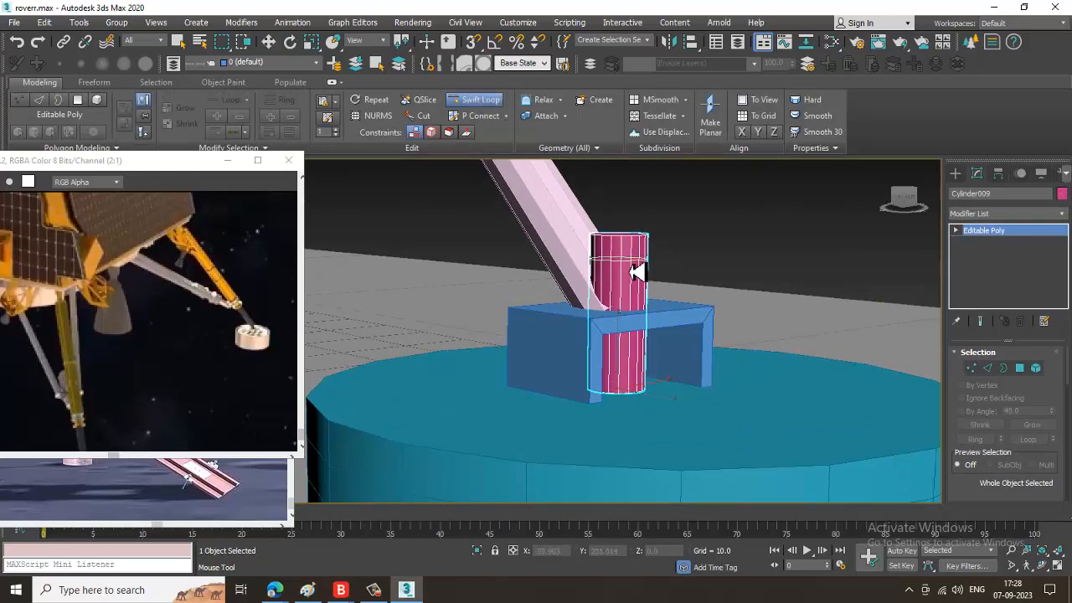
alt+middle_drag(712, 290, 668, 268)
key(w)
Extrude the ring of side polygons above the small cylinder's edge loop outward by about 0.191 along local normals.
scroll(628, 268, up, 3)
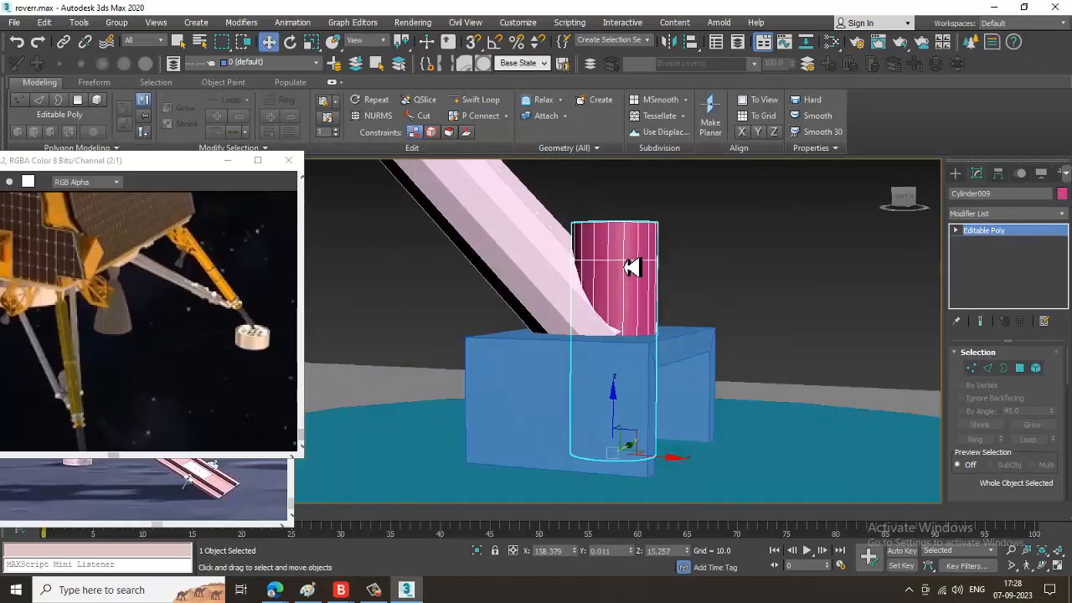
key(4)
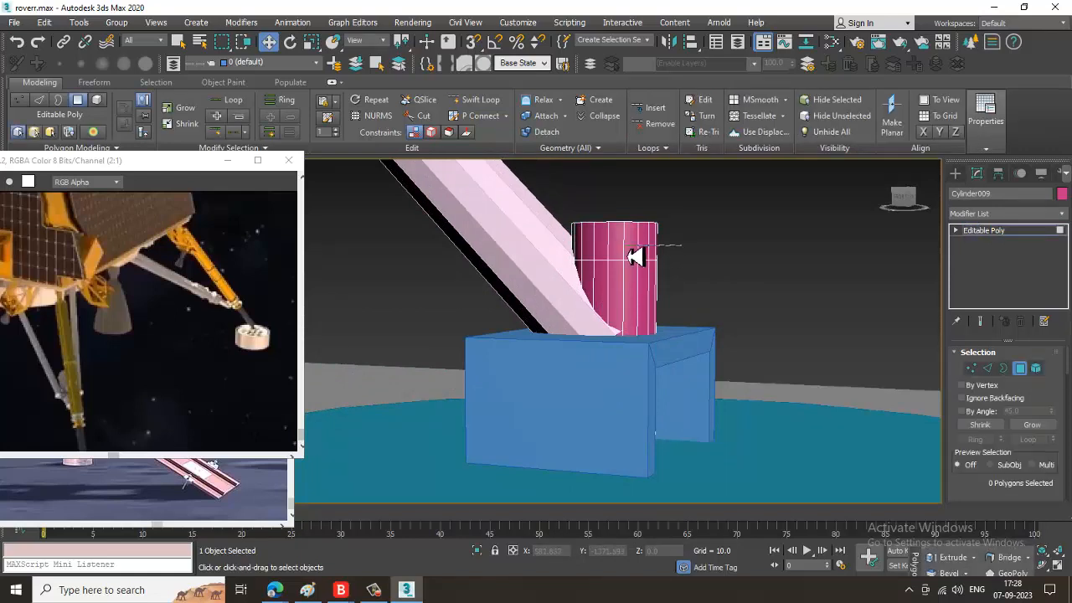
drag(509, 246, 510, 245)
scroll(989, 493, down, 3)
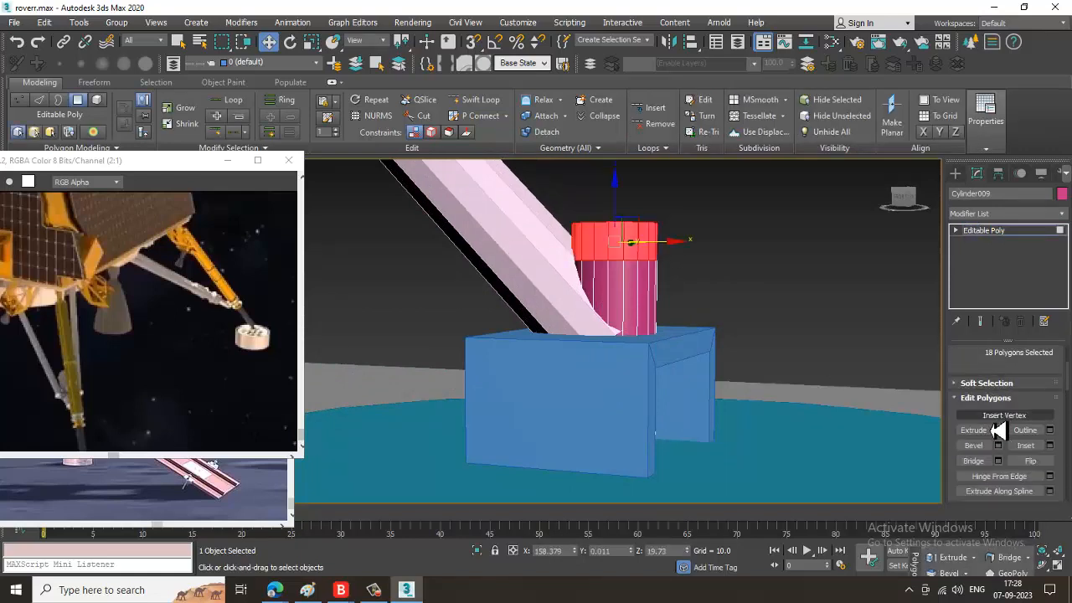
click(997, 431)
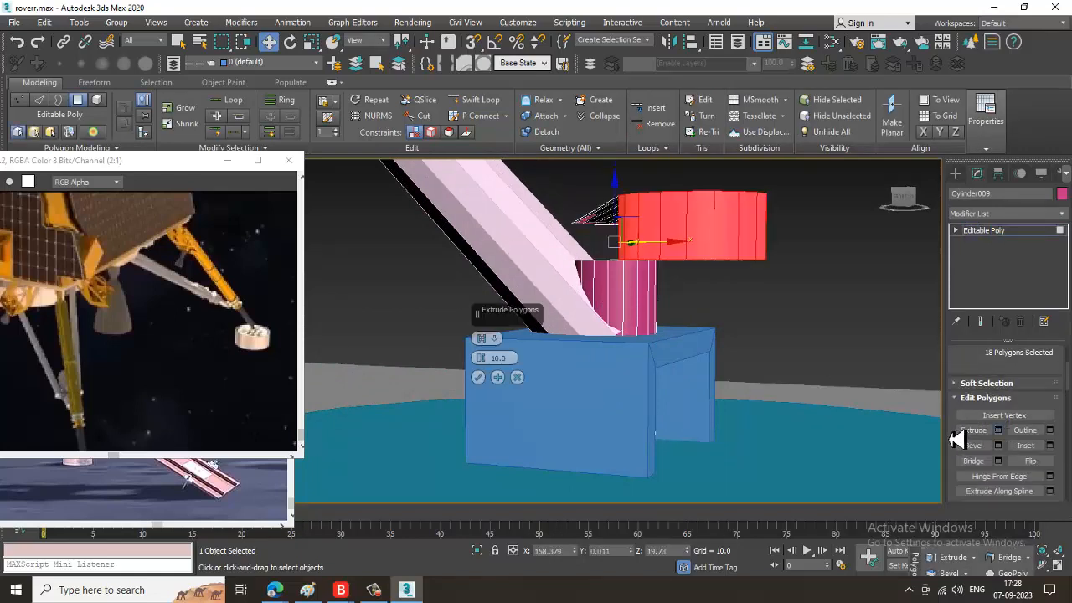
click(500, 340)
click(546, 372)
drag(482, 358, 509, 431)
alt+middle_drag(729, 287, 712, 335)
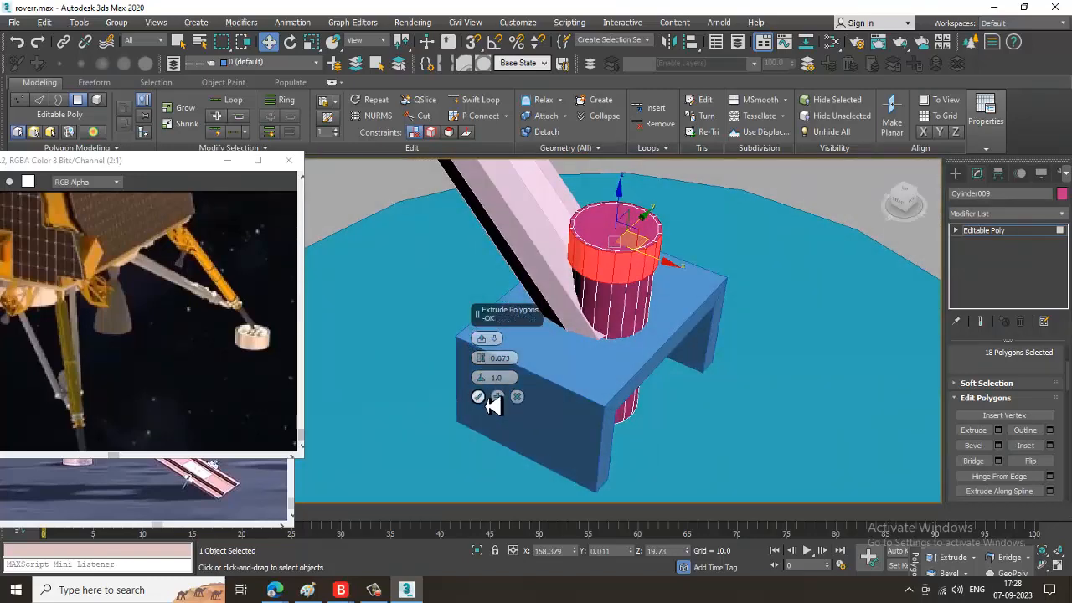
drag(484, 361, 485, 361)
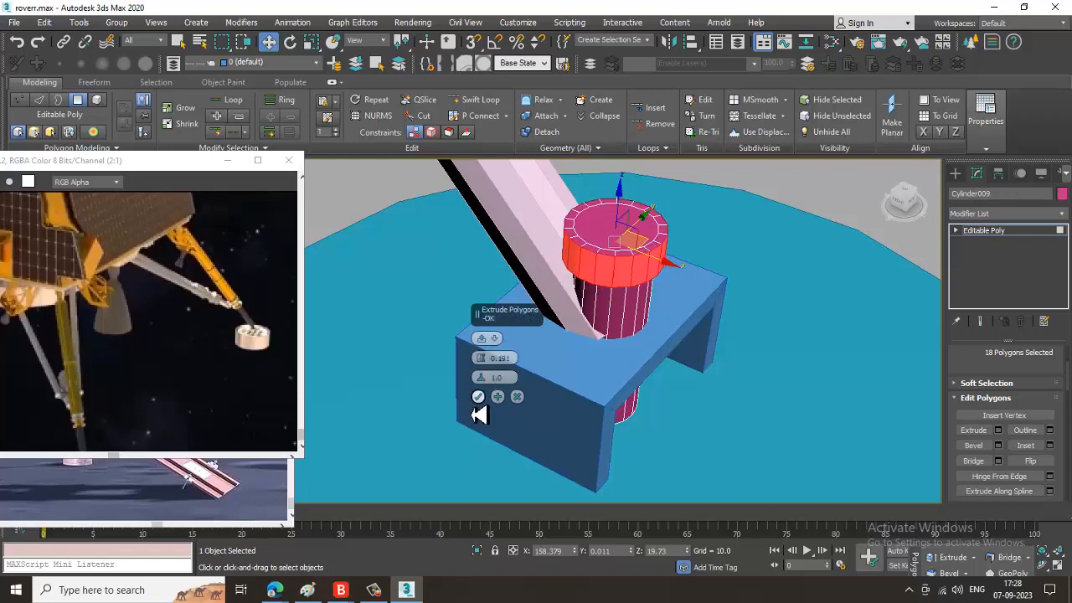
click(478, 396)
click(1009, 235)
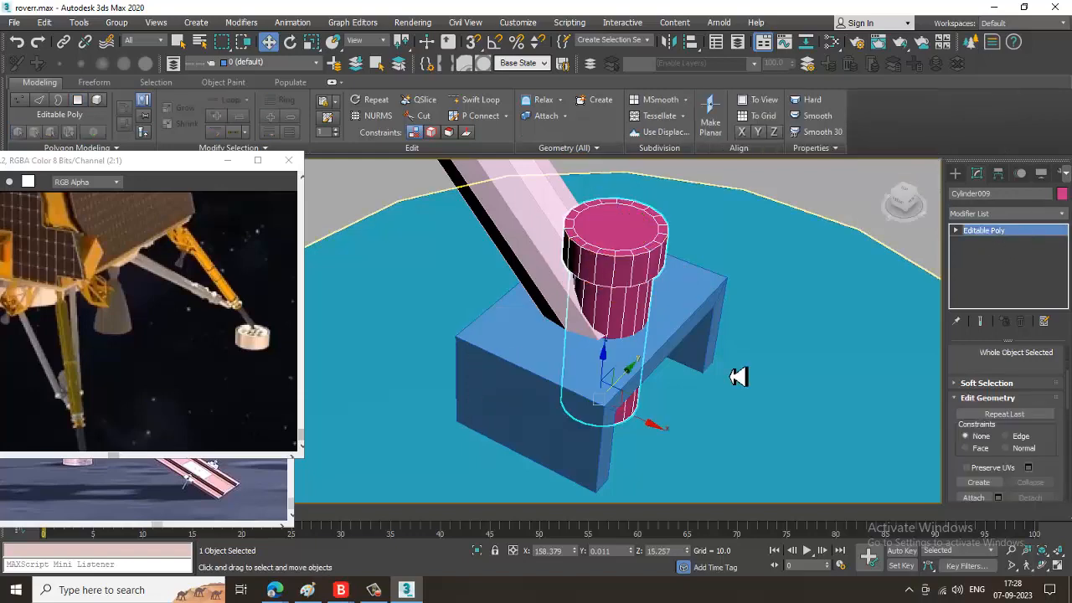
Group the leg rod, foot pad, bracket and small pin cylinder into a single group.
scroll(735, 327, down, 10)
scroll(823, 342, down, 3)
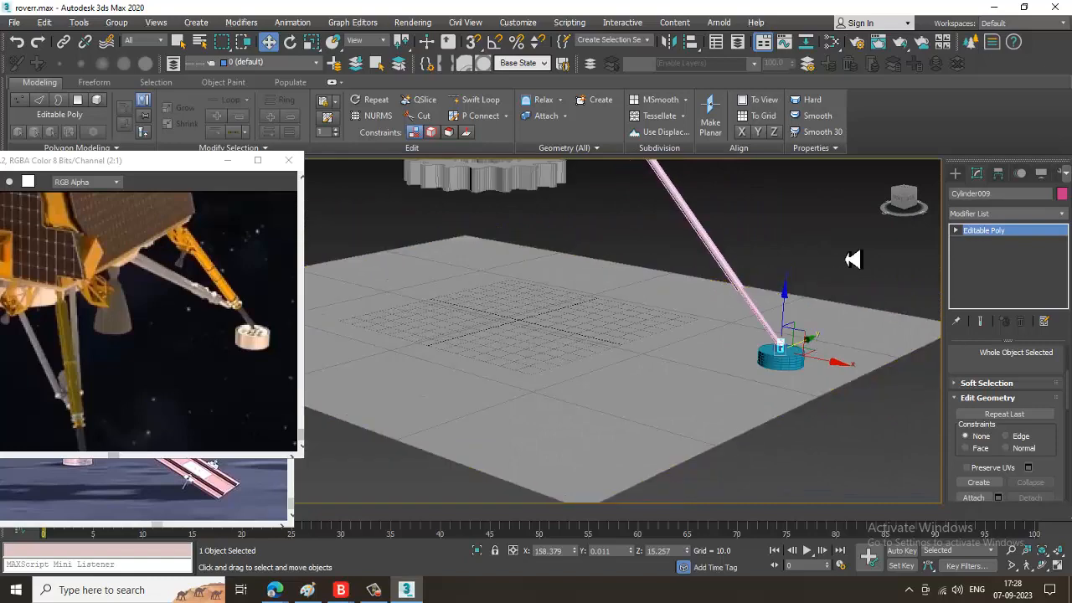
click(854, 259)
scroll(811, 333, up, 3)
middle_drag(810, 333, 828, 388)
scroll(796, 356, down, 4)
alt+middle_drag(796, 356, 819, 355)
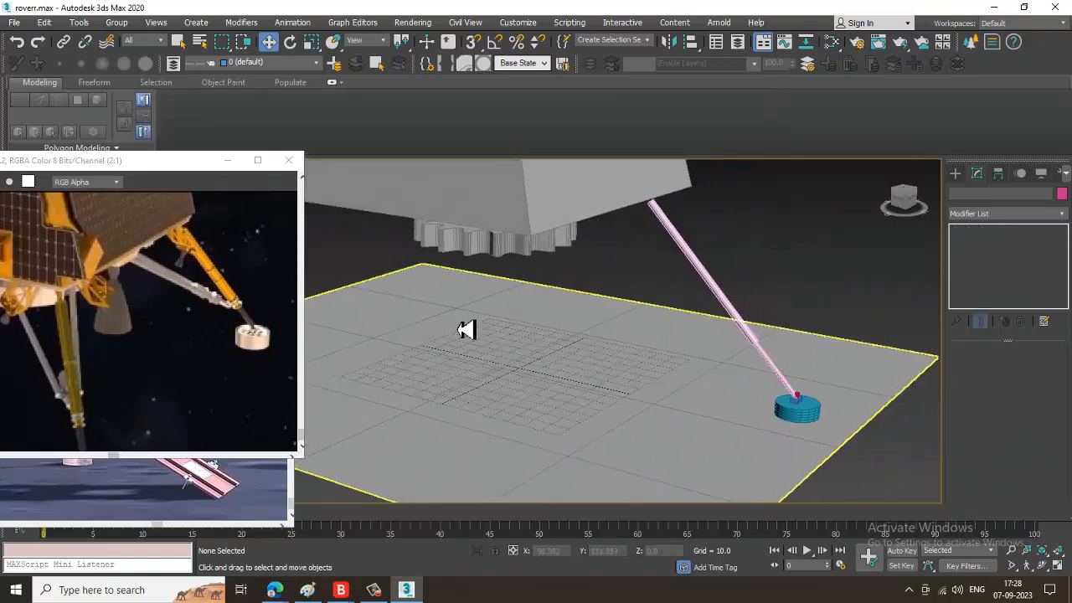
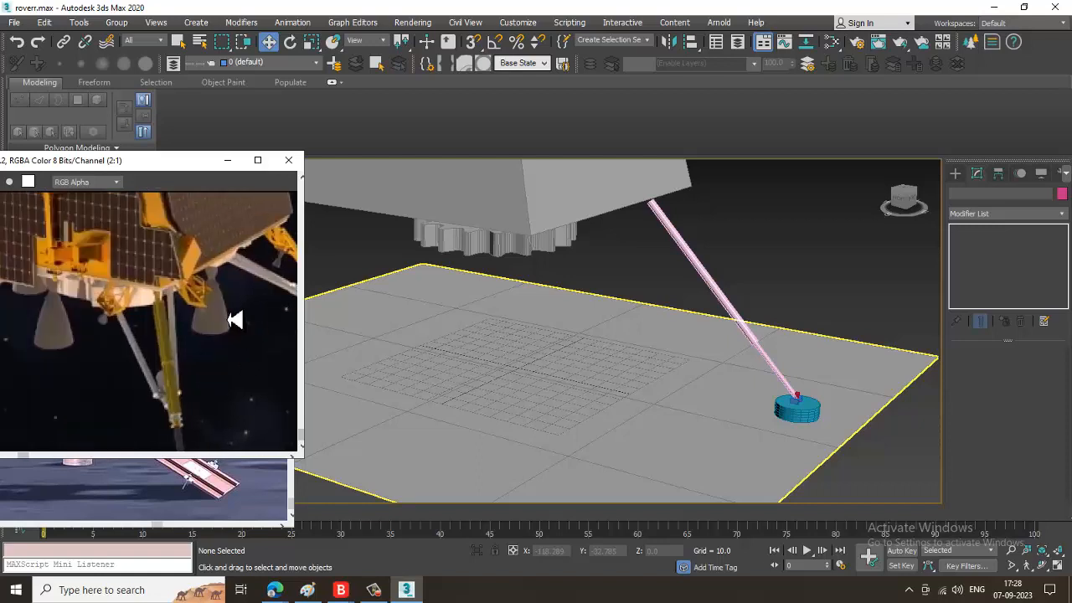
alt+middle_drag(729, 404, 772, 326)
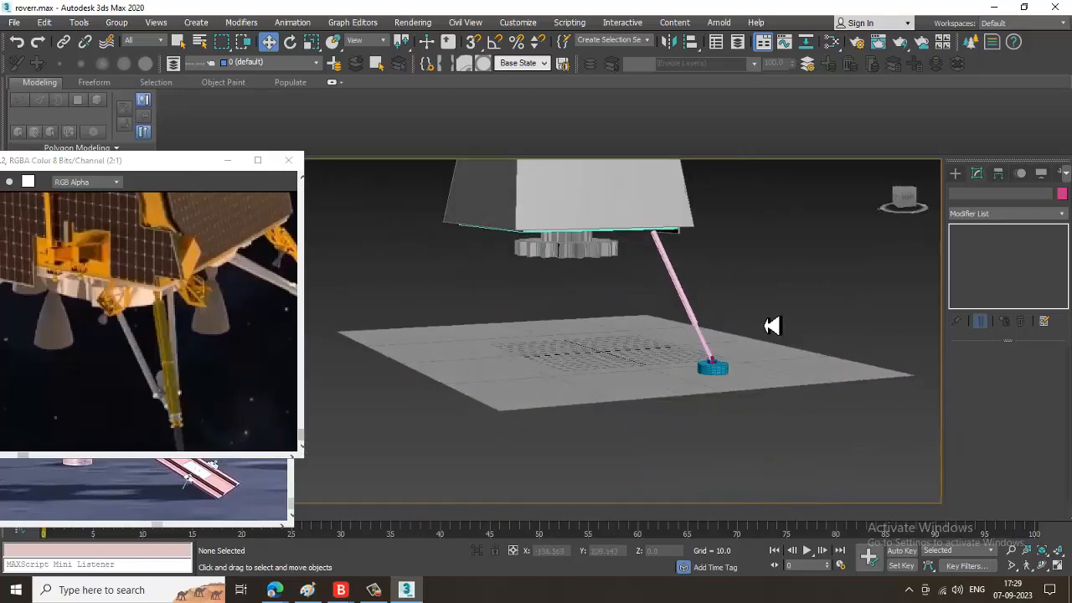
drag(679, 413, 680, 412)
alt+middle_drag(778, 355, 731, 374)
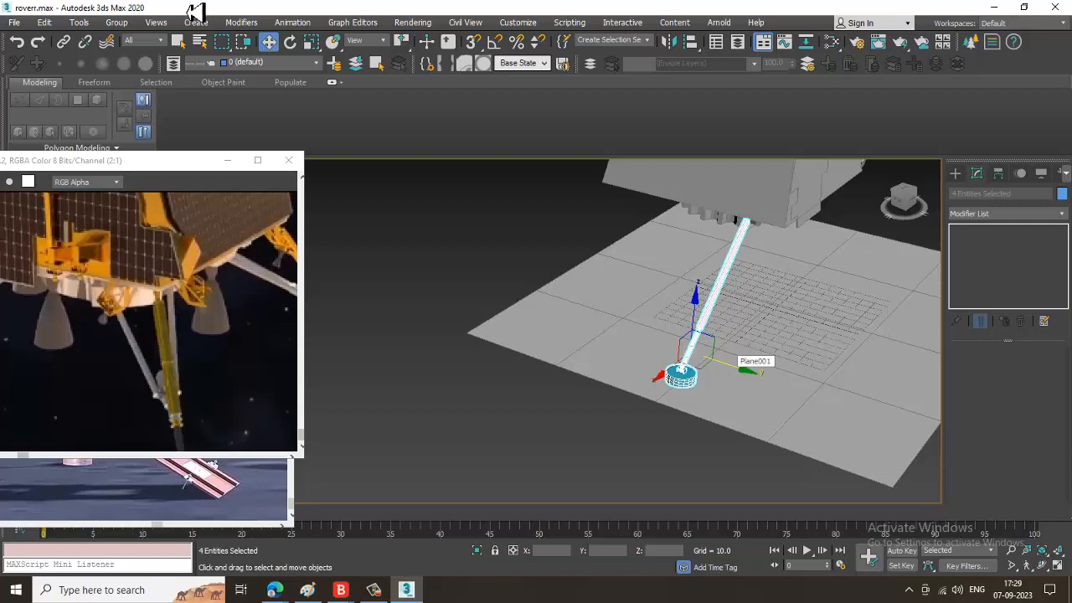
click(119, 23)
click(144, 41)
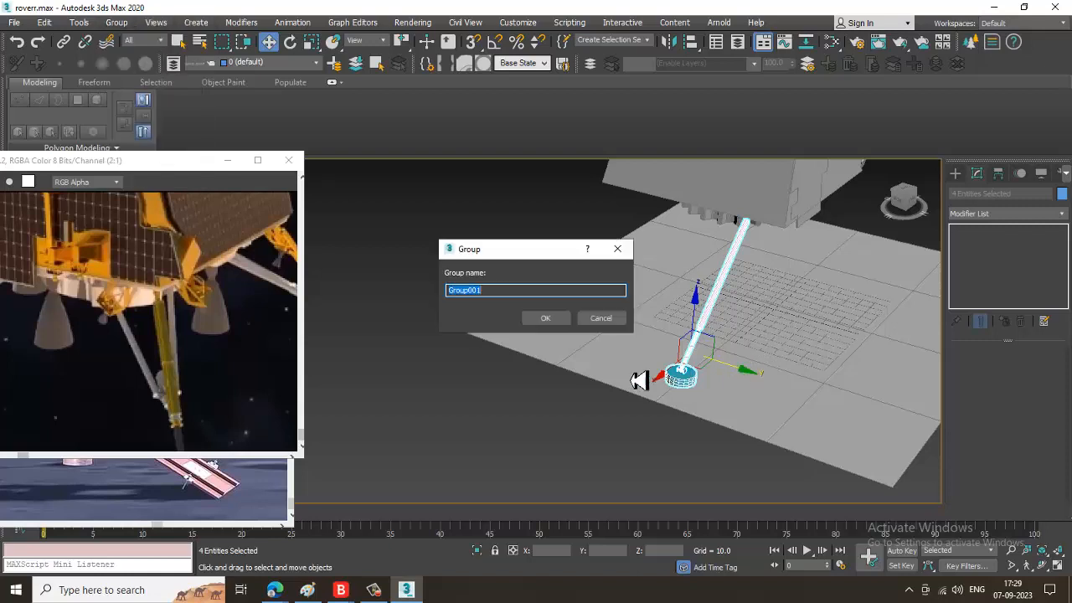
click(560, 330)
Rotate the leg group by about 41.4 degrees around the Z axis.
key(e)
drag(722, 376, 782, 370)
key(alt+w)
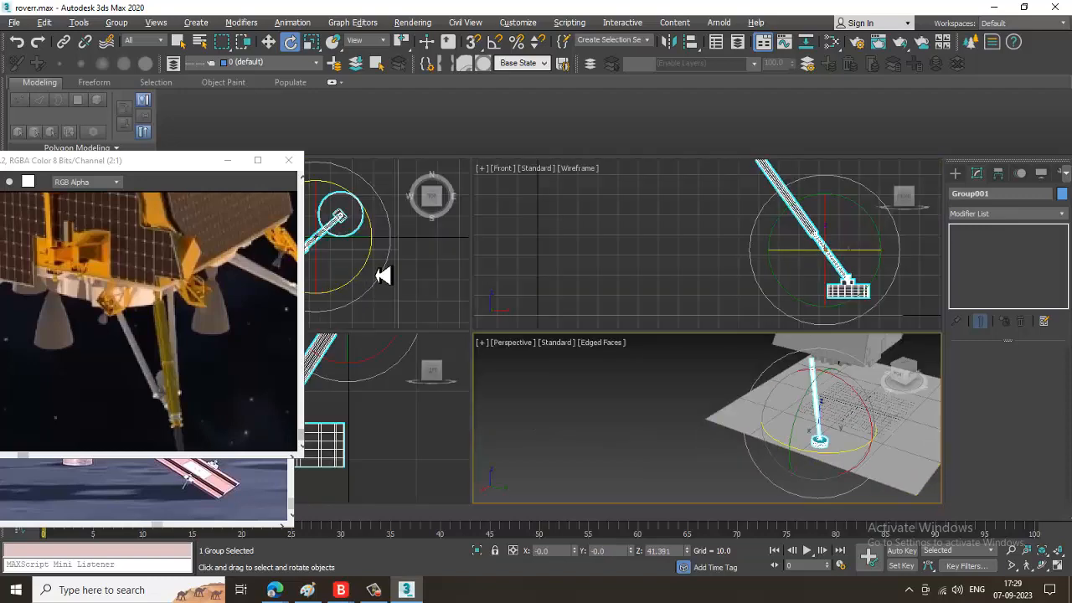
Move the leg group so the rod meets the body's bottom corner, at X about 102.18 and Y about 50.08.
middle_click(382, 276)
key(alt+w)
scroll(379, 268, down, 5)
middle_drag(488, 287, 670, 294)
scroll(675, 305, down, 2)
key(w)
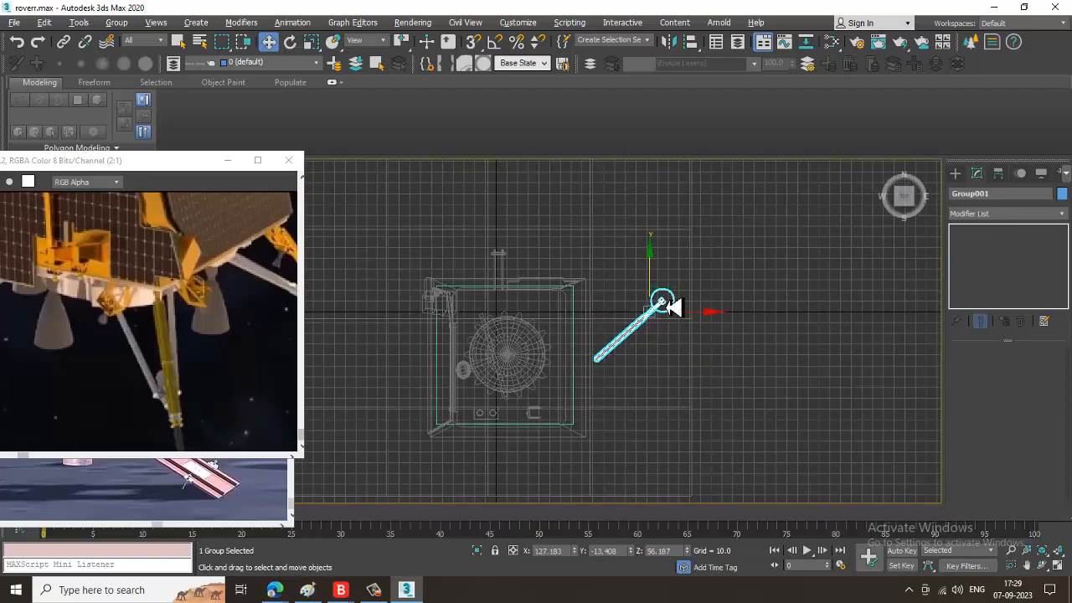
drag(670, 291, 646, 228)
key(alt+w)
middle_click(748, 369)
key(alt+w)
alt+middle_drag(747, 369, 798, 333)
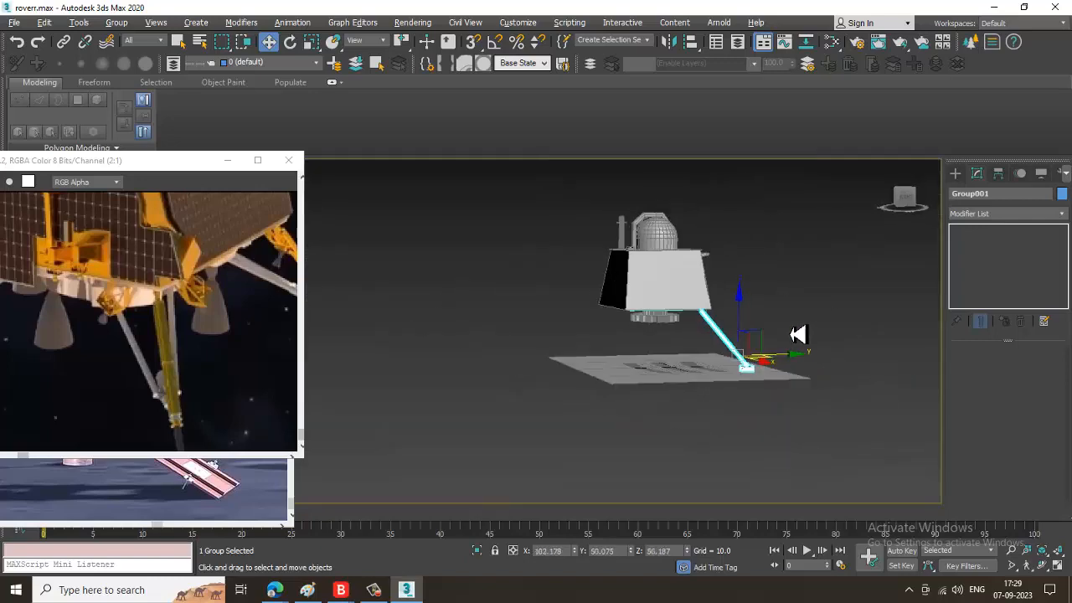
scroll(714, 334, up, 3)
alt+middle_drag(719, 335, 696, 371)
scroll(696, 371, up, 3)
alt+middle_drag(758, 385, 708, 376)
scroll(654, 388, up, 3)
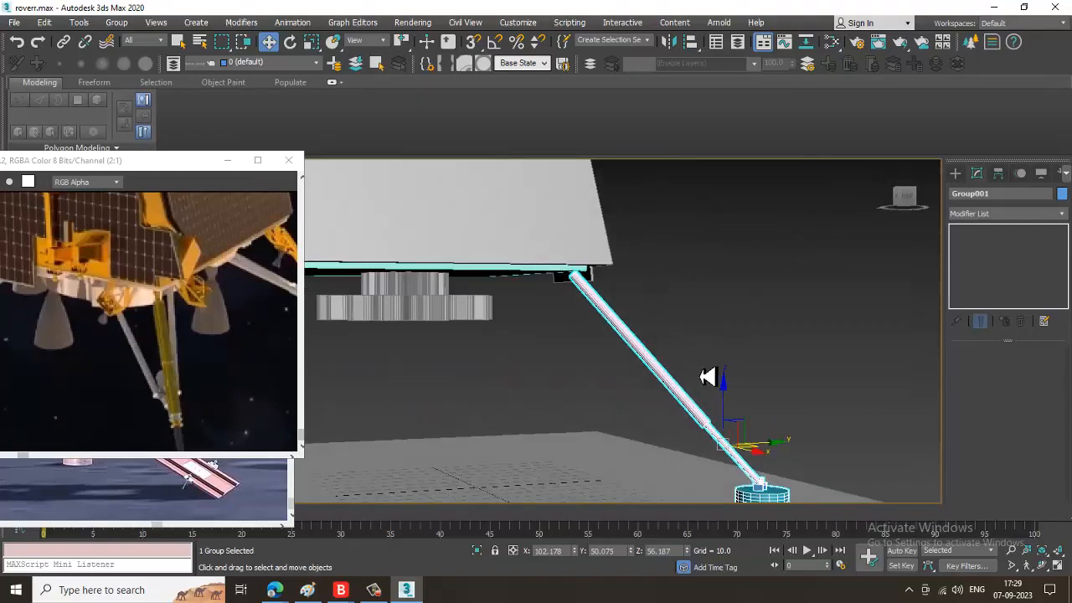
Draw a straight two-point line in the Top view from near the foot pad to just inside the body's corner.
key(alt+w)
middle_click(376, 296)
key(alt+w)
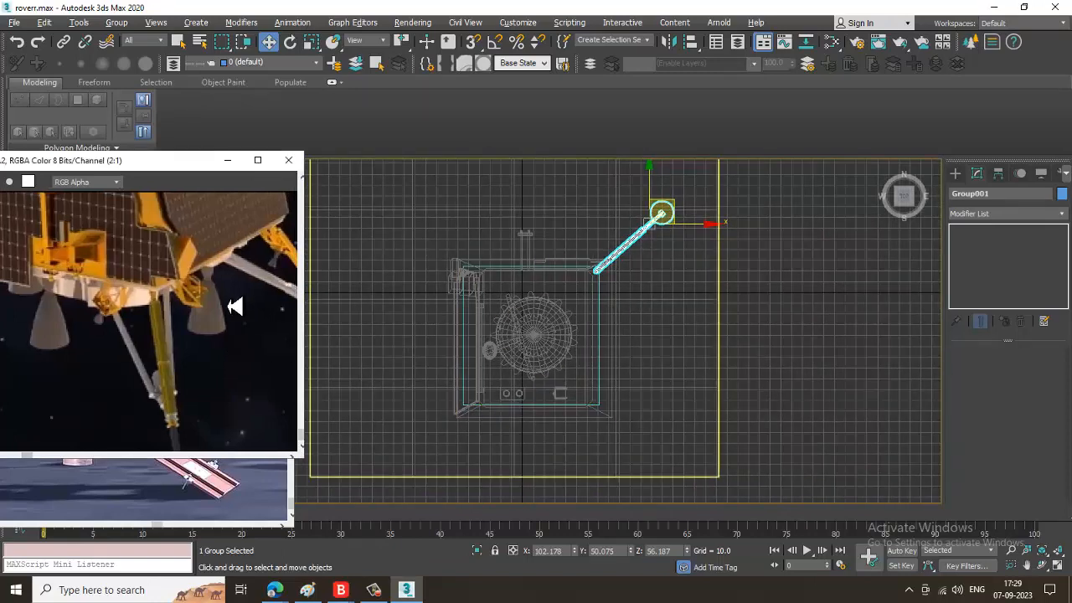
click(955, 175)
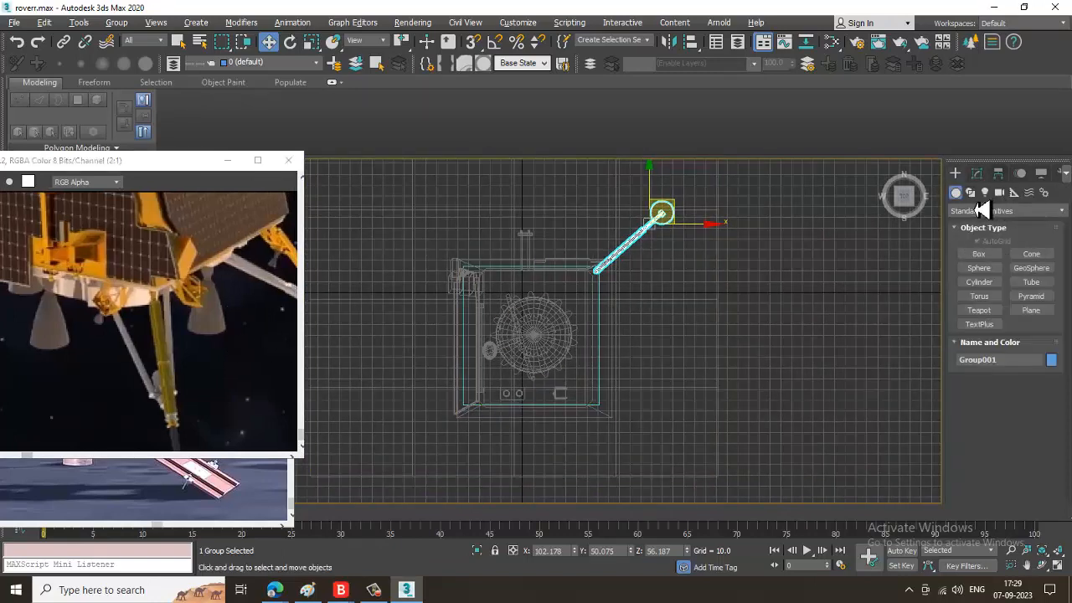
click(970, 192)
click(979, 264)
scroll(660, 238, up, 5)
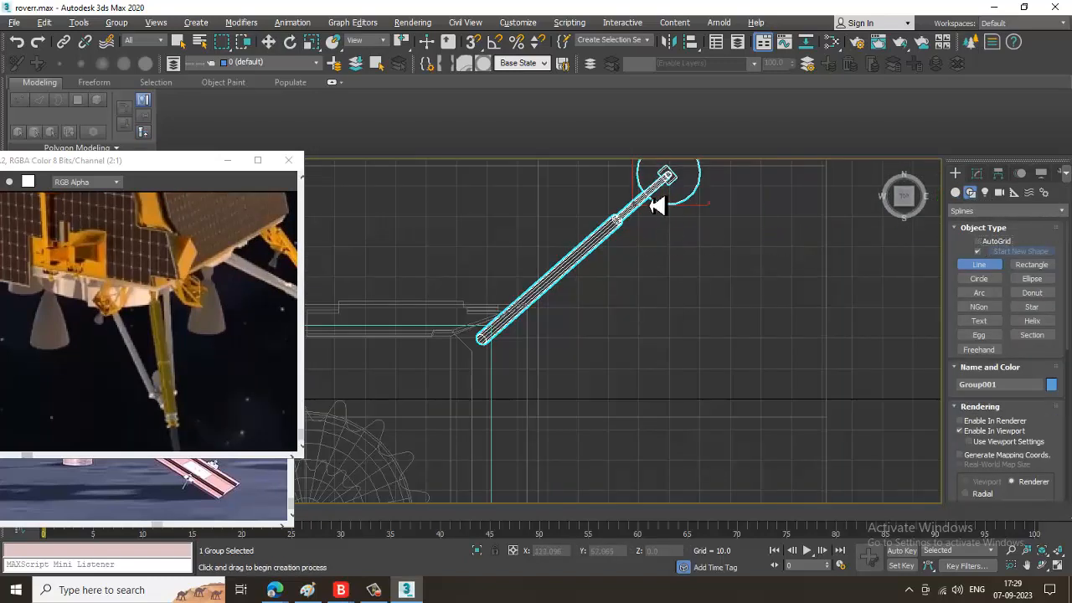
click(666, 178)
click(487, 376)
right_click(486, 377)
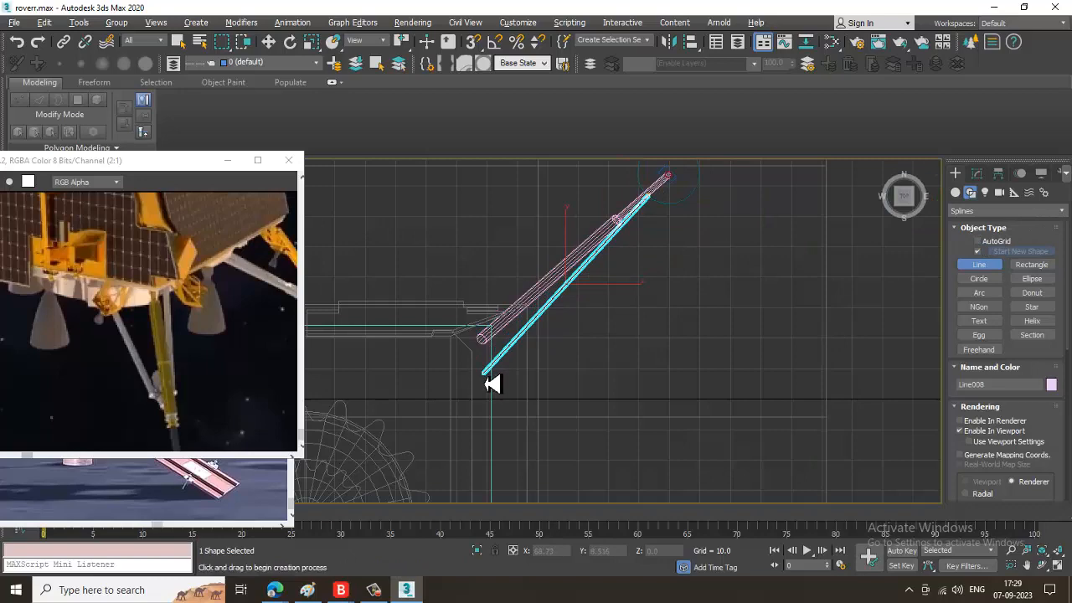
Raise the new strut line above the ground plane to Z about 23.706.
key(alt+w)
right_click(774, 419)
key(alt+w)
alt+middle_drag(769, 411, 732, 426)
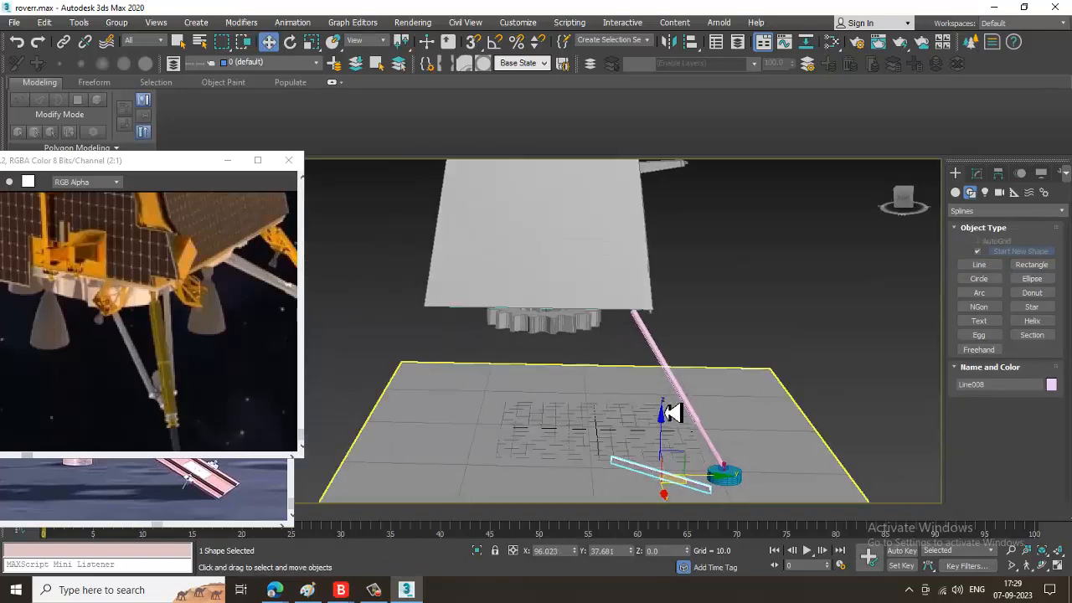
drag(664, 433, 660, 399)
Switch the strut line's viewport rendering to a radial profile with a thickness of about 2.544.
alt+middle_drag(709, 400, 696, 348)
scroll(697, 433, up, 2)
click(977, 173)
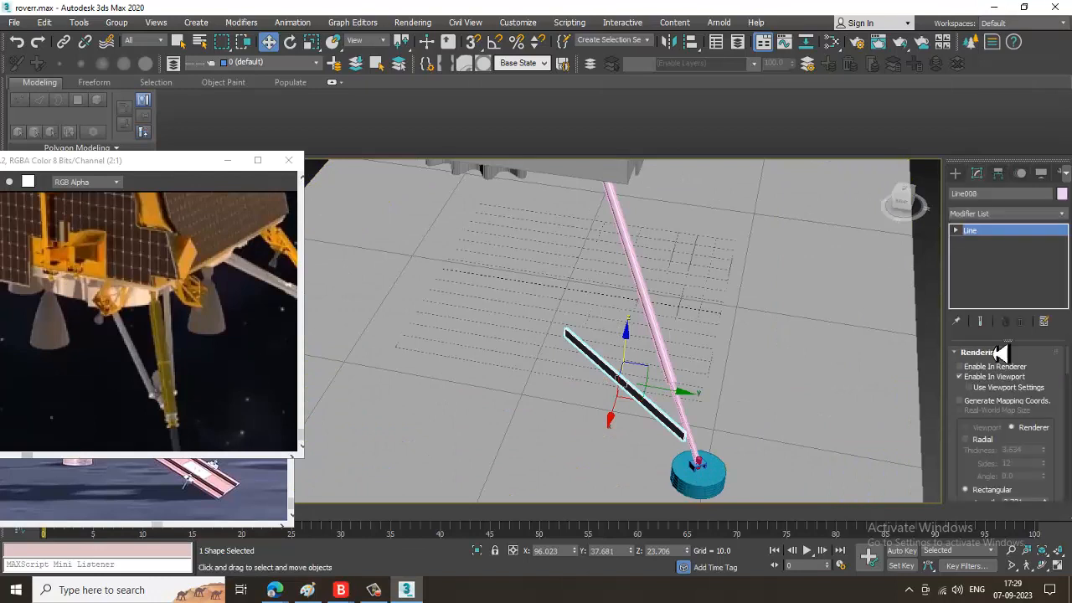
click(980, 439)
middle_drag(748, 408, 759, 362)
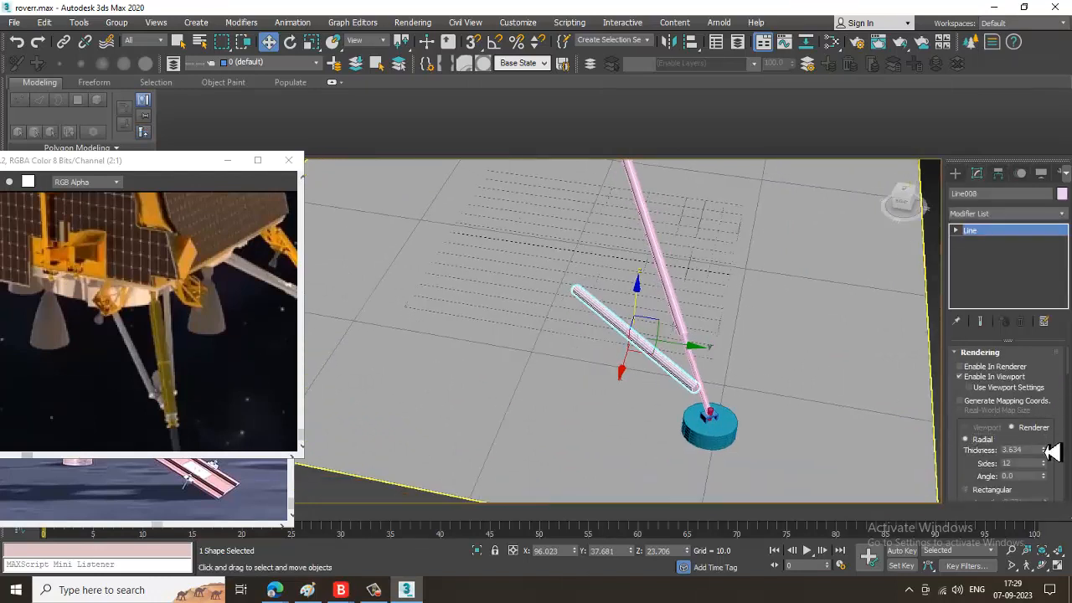
drag(1053, 460, 1056, 474)
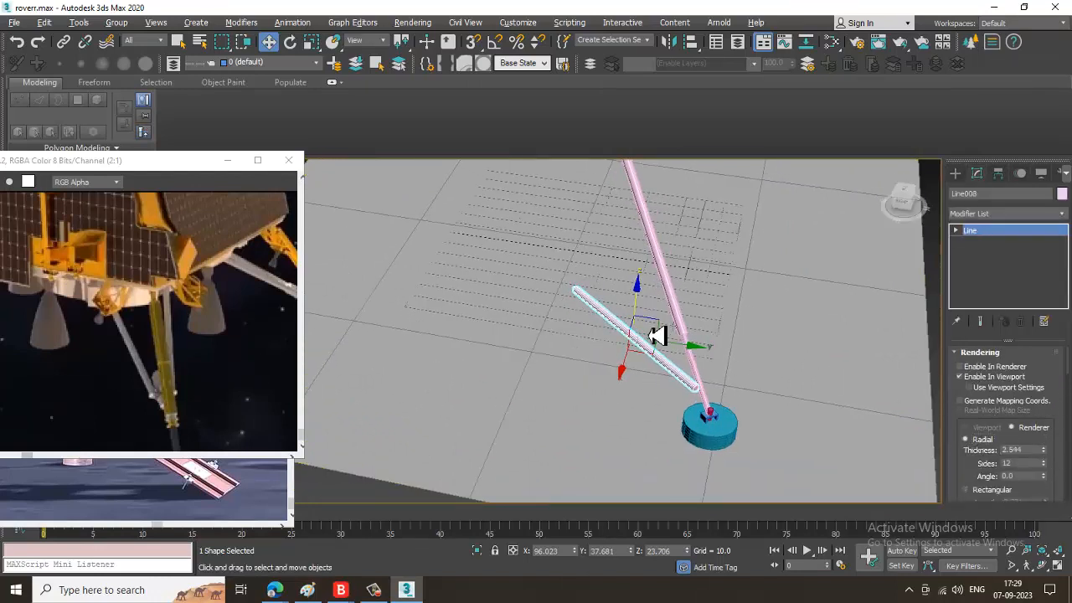
Move the strut's upper vertex to the body's underside, at X about 57.77, Y about 8.41 and Z about 101.13.
key(alt+w)
middle_drag(745, 267, 801, 289)
key(alt+w)
scroll(872, 318, down, 2)
key(1)
click(682, 416)
drag(689, 380, 678, 159)
drag(744, 206, 708, 205)
key(alt+w)
key(alt+w)
scroll(452, 376, down, 5)
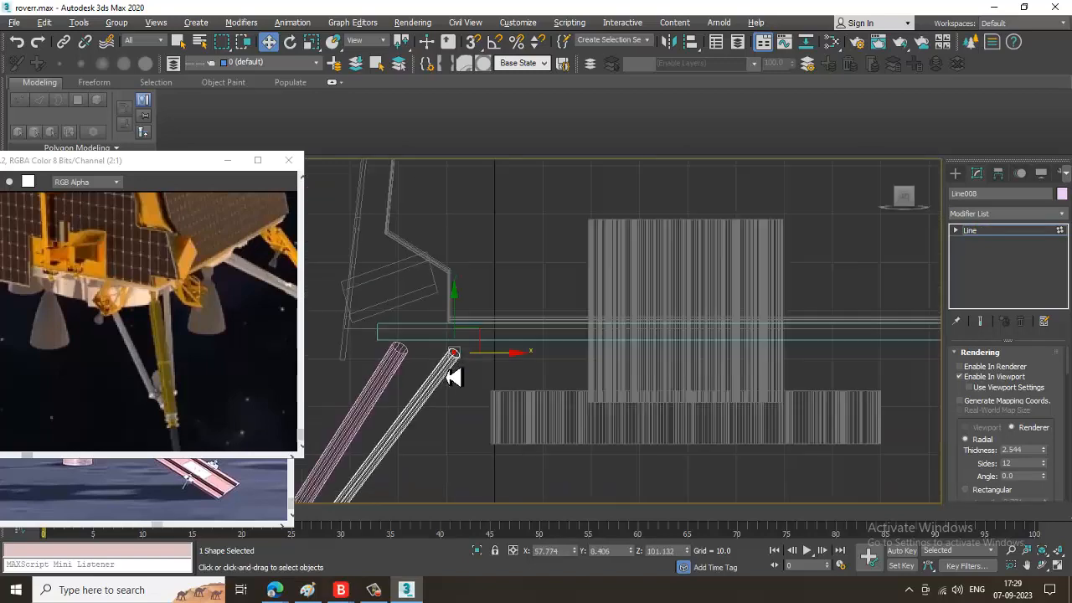
Move the strut's lower vertex beside the leg rod above the foot pad, at X about 123.21, Y about 64.49, Z about 25.82.
middle_drag(452, 376, 587, 251)
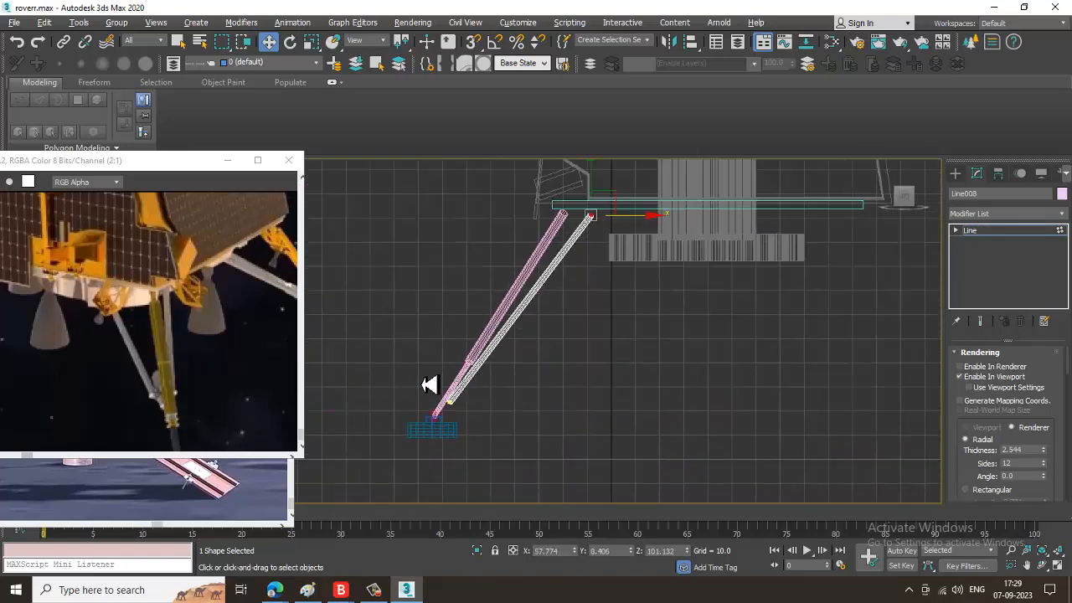
scroll(470, 404, up, 4)
drag(421, 375, 463, 402)
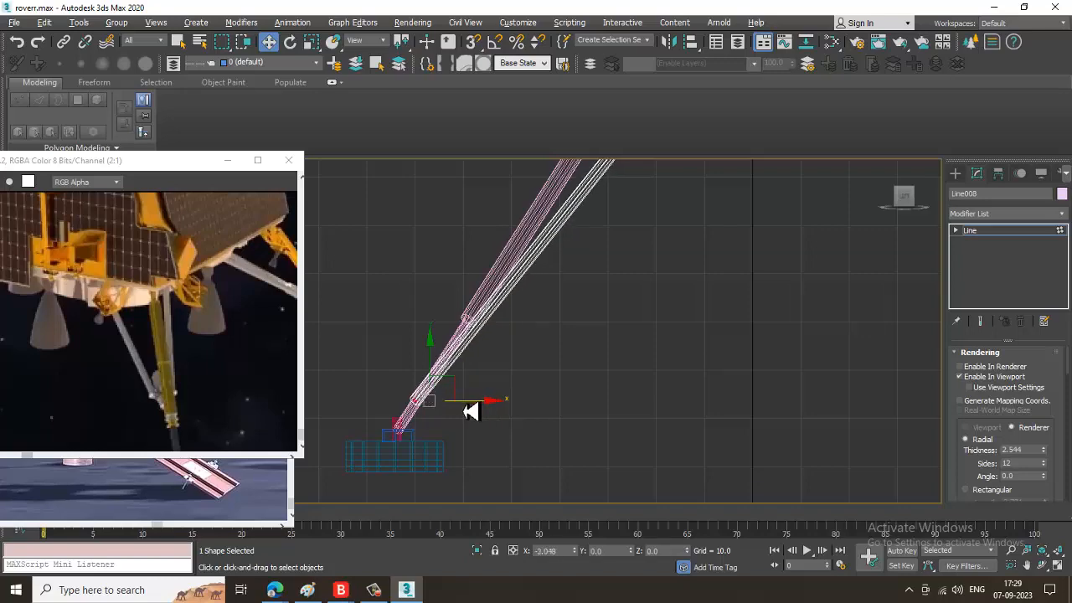
drag(417, 364, 417, 354)
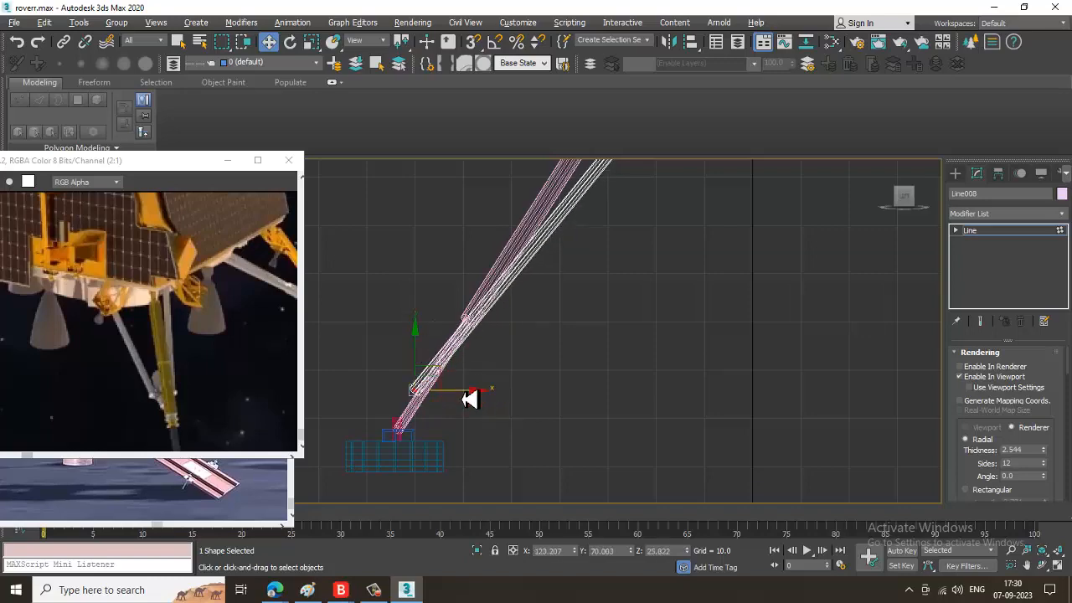
drag(471, 399, 478, 399)
key(alt+w)
key(alt+w)
middle_drag(859, 405, 634, 384)
drag(693, 380, 662, 380)
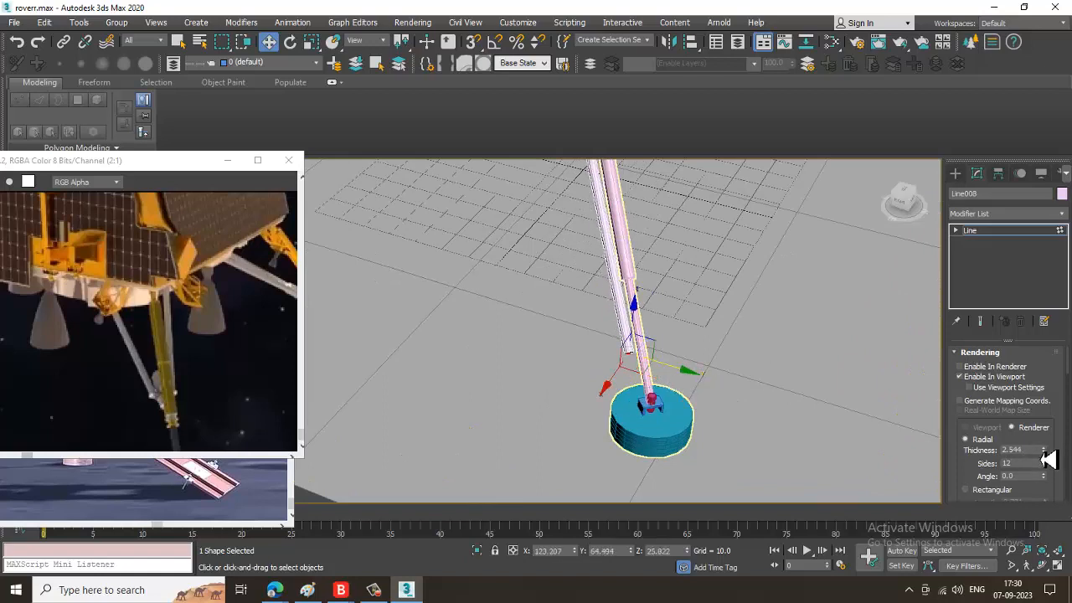
Reduce the strut's thickness to about 1.832 and shift its upper vertex along the body's underside to Y about -1.718.
drag(1044, 461, 1048, 478)
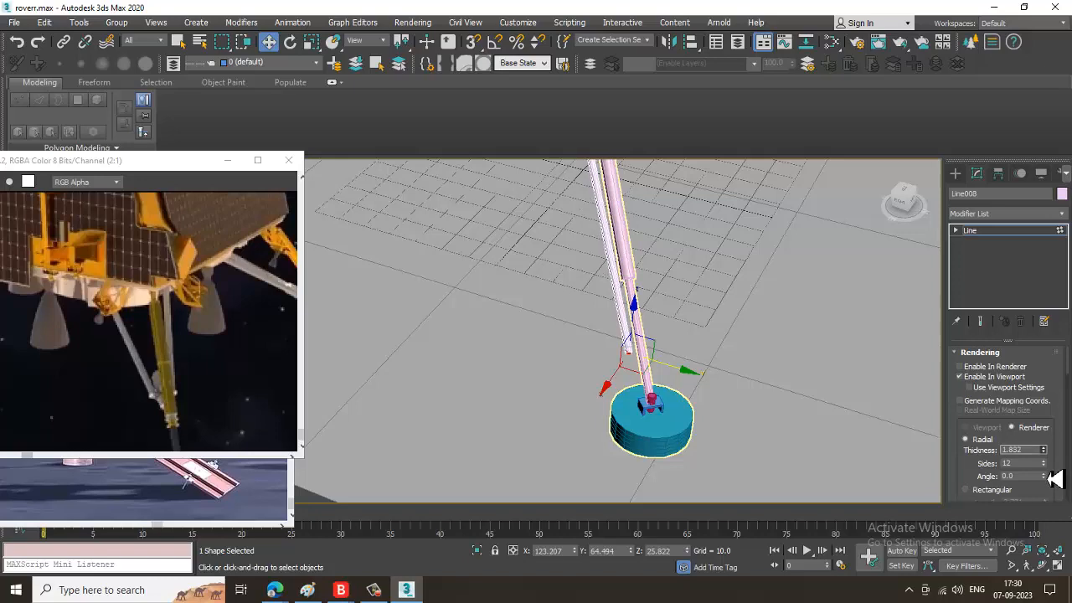
middle_drag(820, 279, 873, 468)
scroll(738, 345, down, 3)
alt+middle_drag(695, 287, 670, 275)
click(677, 275)
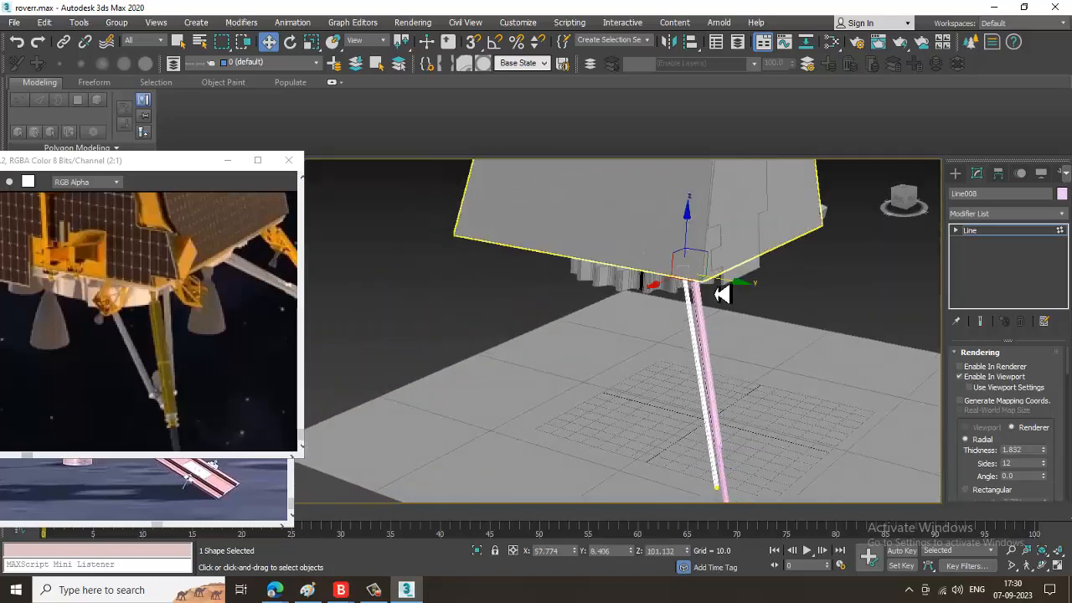
drag(735, 290, 717, 287)
Shift the strut's lower vertex against the leg rod at Y about 66.08 and finish vertex editing.
middle_drag(726, 444, 715, 275)
scroll(709, 425, up, 2)
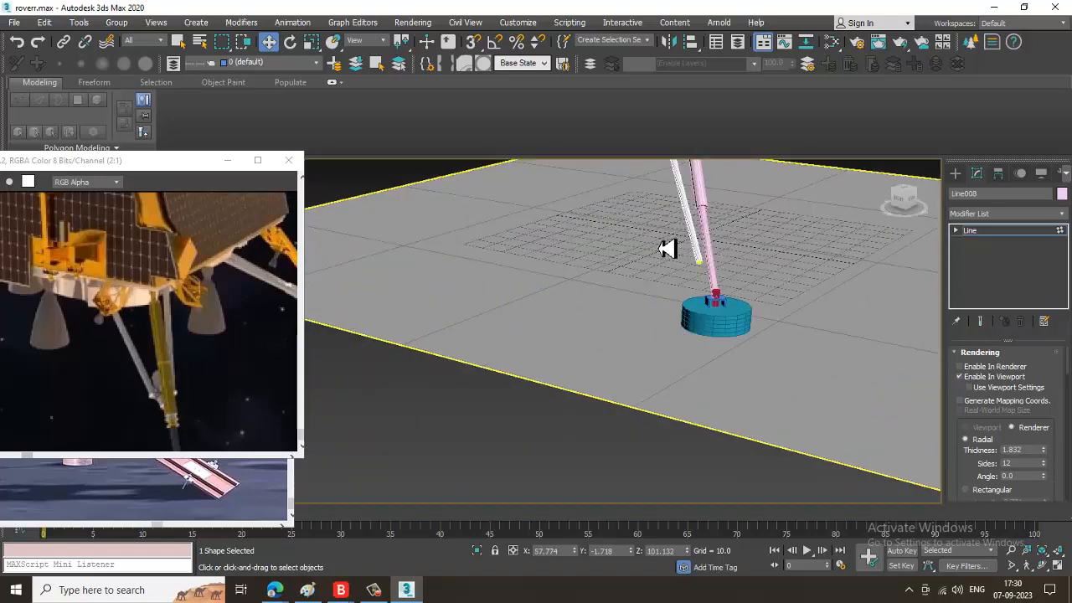
drag(667, 249, 781, 322)
middle_drag(735, 276, 742, 301)
scroll(744, 335, up, 3)
drag(634, 401, 654, 380)
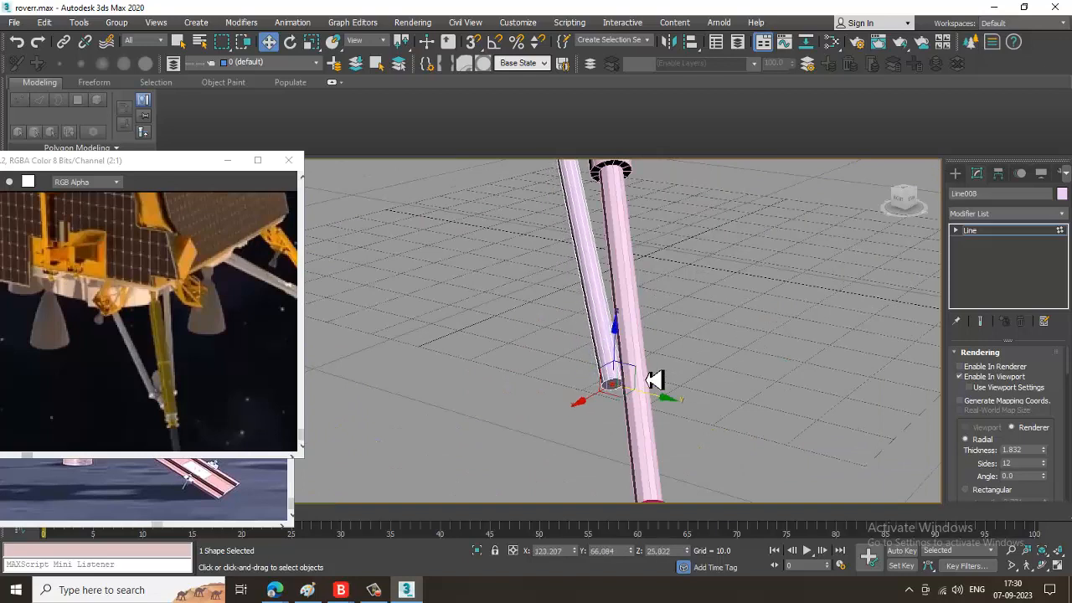
click(1010, 240)
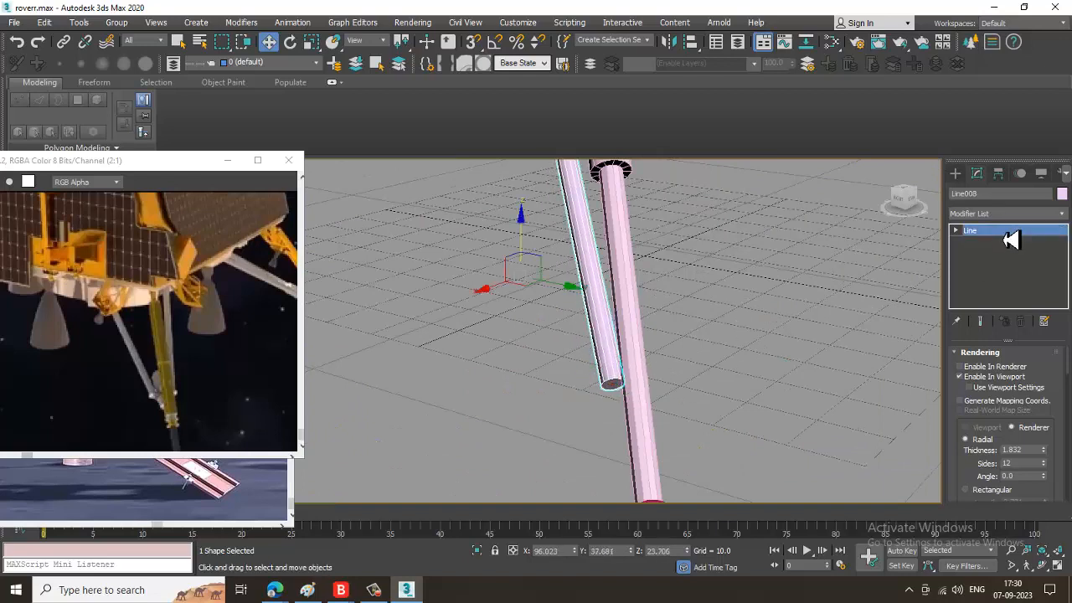
Shift the strut's lower vertex farther against the leg rod above the foot pad and finish vertex editing.
right_click(600, 336)
click(591, 392)
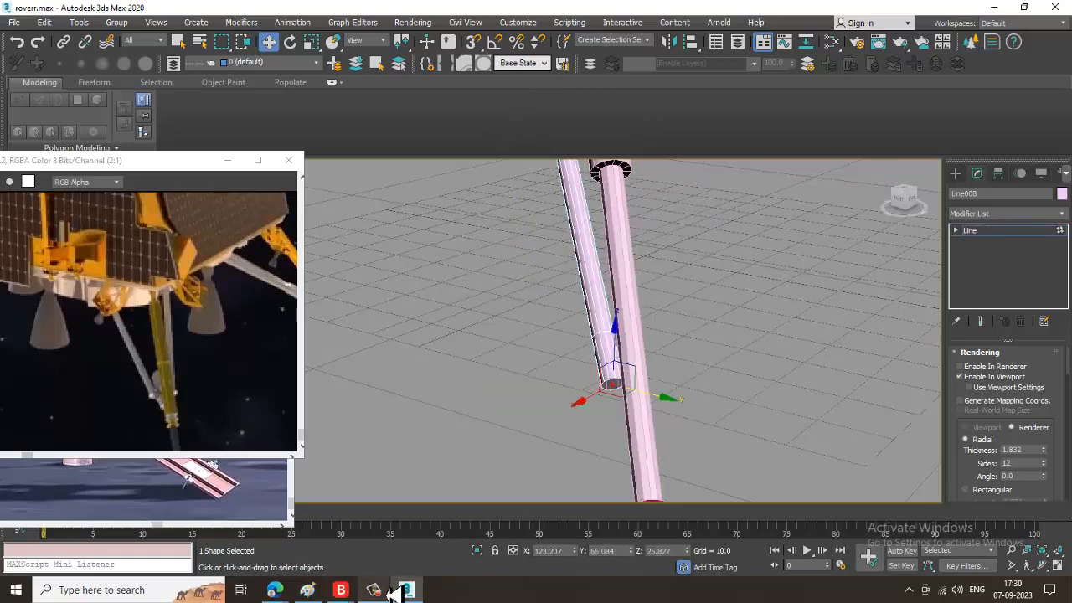
middle_drag(578, 427, 558, 421)
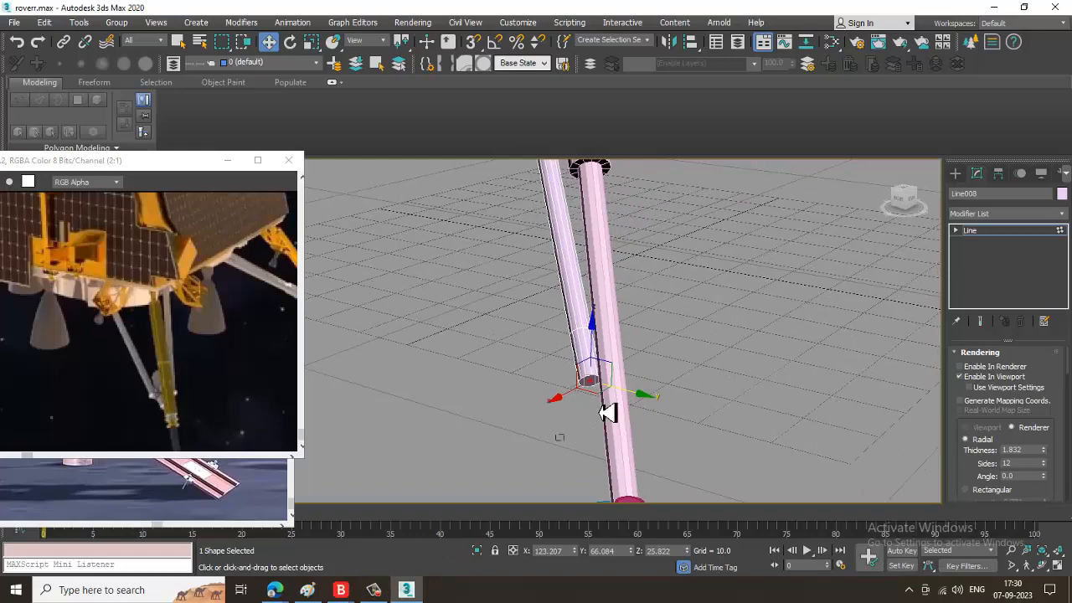
alt+middle_drag(626, 391, 642, 402)
drag(642, 402, 664, 402)
click(970, 230)
alt+middle_drag(835, 280, 932, 285)
scroll(814, 363, up, 5)
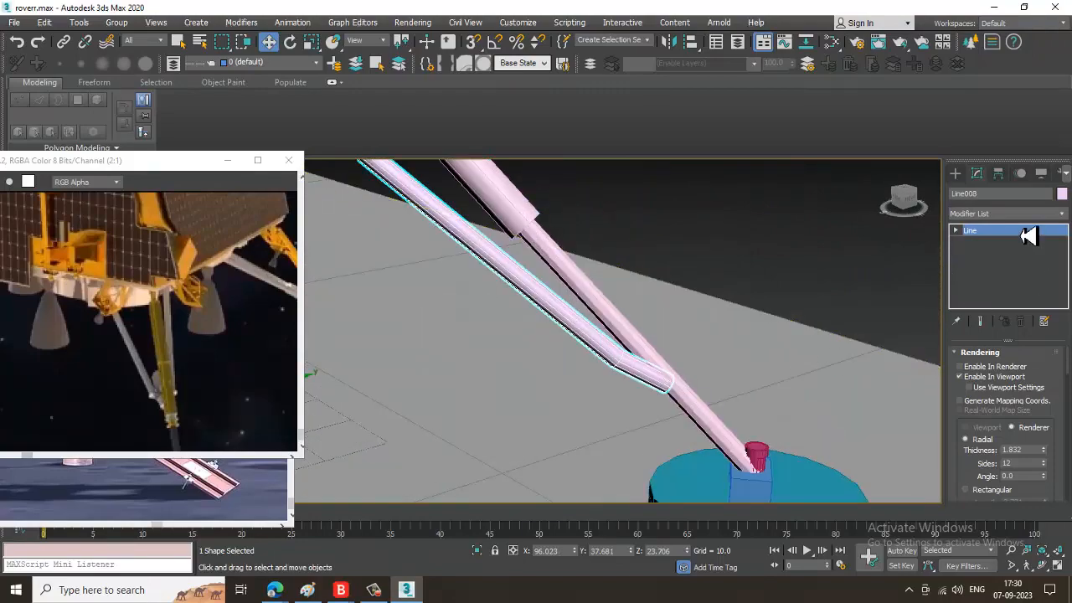
Raise the strut's upper vertex into the lander body's underside to Z about 104.233 and finish vertex editing.
scroll(729, 335, down, 8)
alt+middle_drag(689, 299, 612, 254)
drag(578, 291, 573, 285)
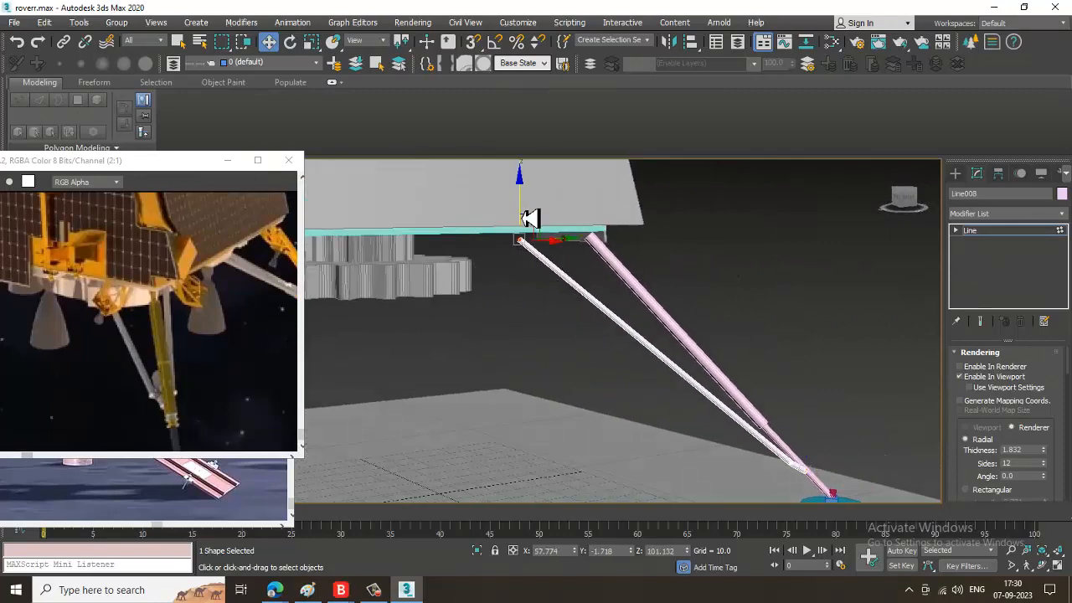
alt+middle_drag(603, 261, 548, 286)
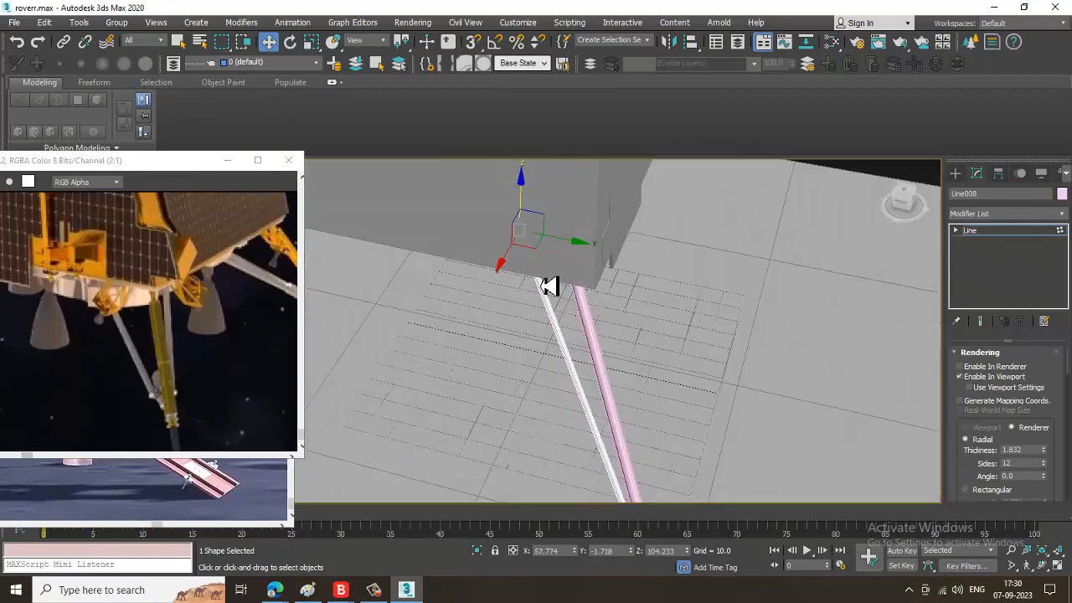
alt+middle_drag(700, 329, 1003, 231)
click(997, 233)
Mirror the side strut about the Y axis as a copy, using the View reference coordinate system.
alt+middle_drag(787, 276, 729, 286)
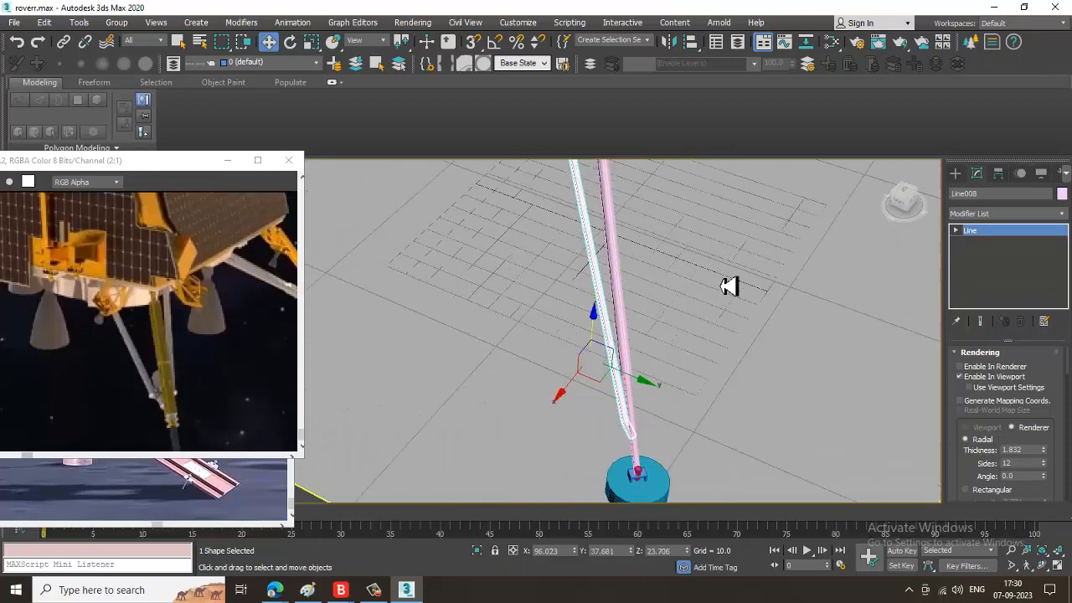
click(382, 42)
click(378, 88)
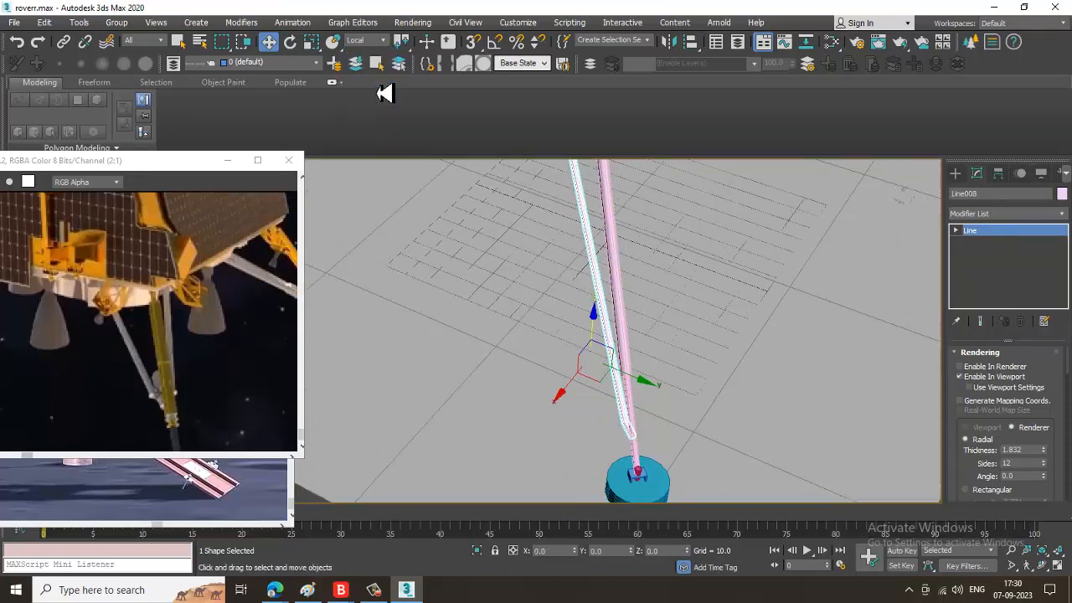
click(364, 42)
click(354, 52)
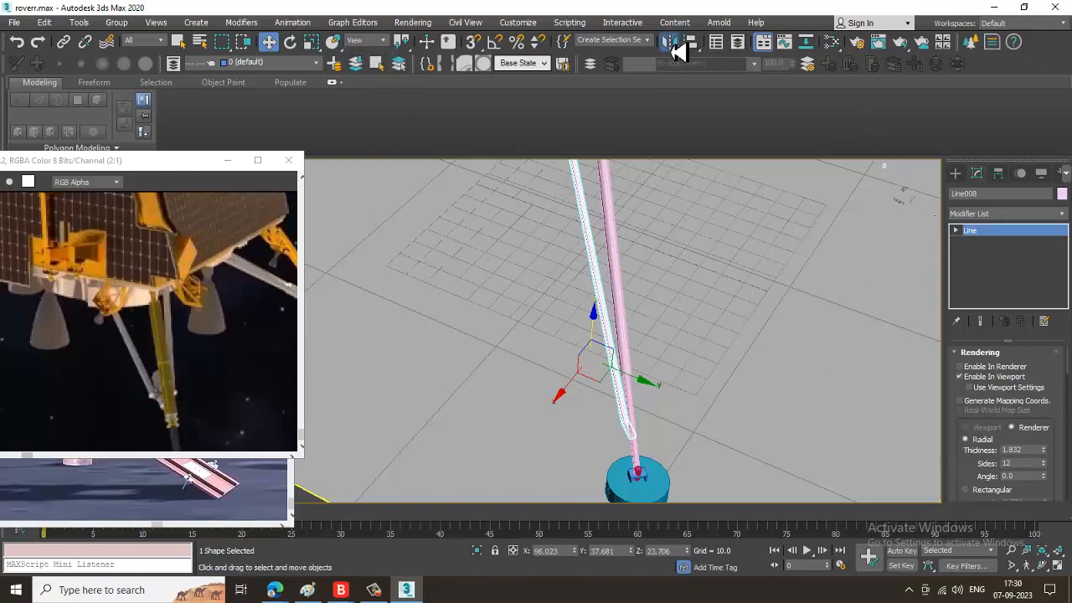
click(673, 46)
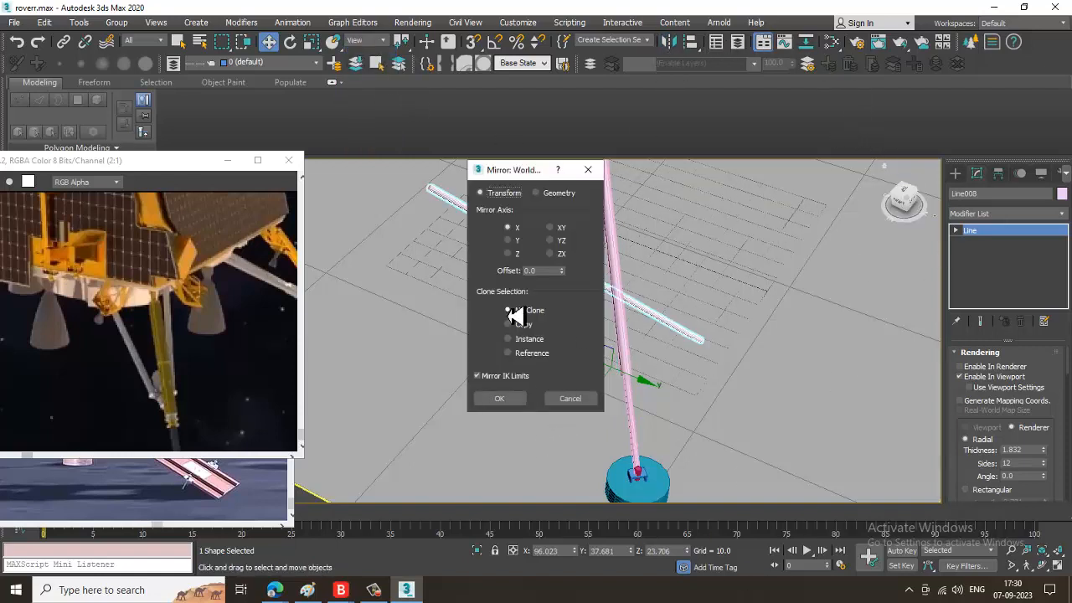
click(508, 241)
click(499, 399)
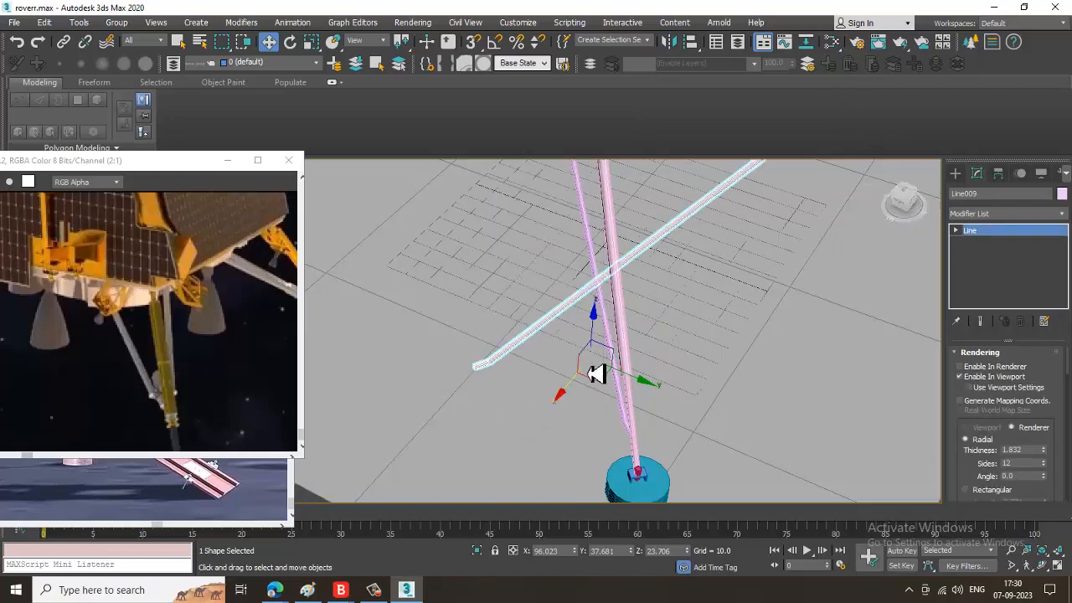
Rotate the mirrored strut about the vertical axis and move it beside the leg rod to X about 89.661.
key(e)
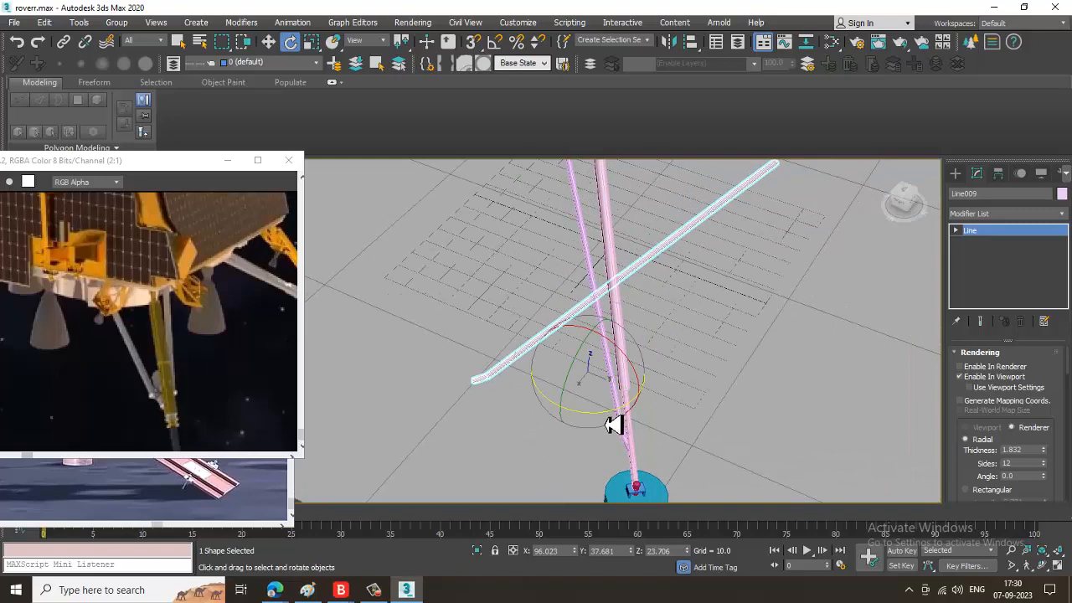
drag(614, 425, 737, 394)
mouse_move(693, 371)
alt+middle_down()
mouse_move(605, 332)
mouse_move(619, 324)
mouse_move(679, 359)
alt+middle_up()
key(w)
drag(559, 415, 691, 385)
alt+middle_drag(691, 384, 642, 382)
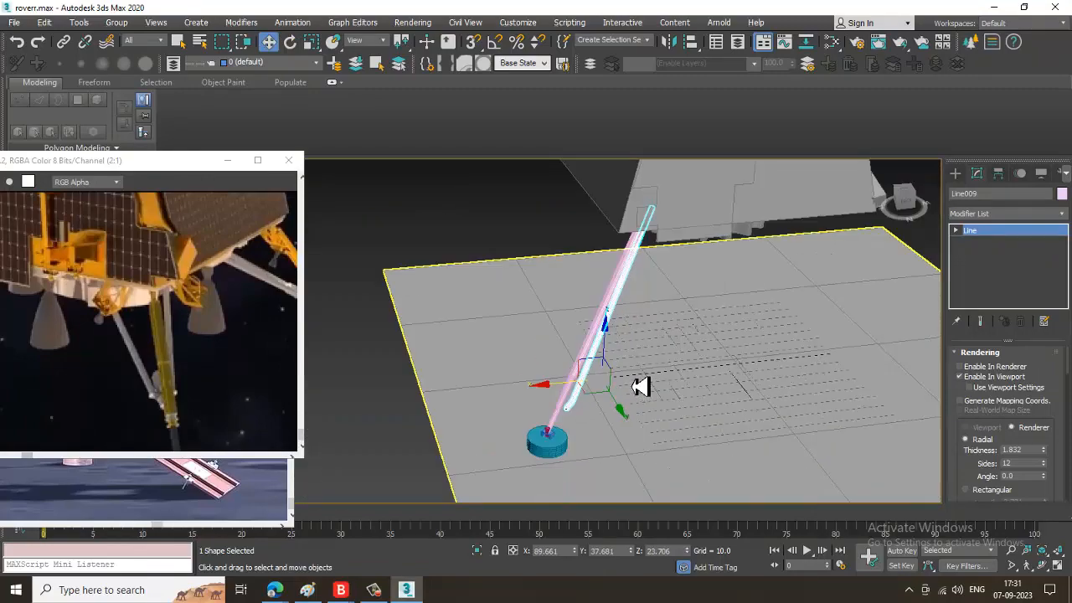
Move the mirrored strut's upper vertex along the body's underside to Y about 23.313.
key(e)
alt+middle_drag(711, 364, 812, 340)
key(1)
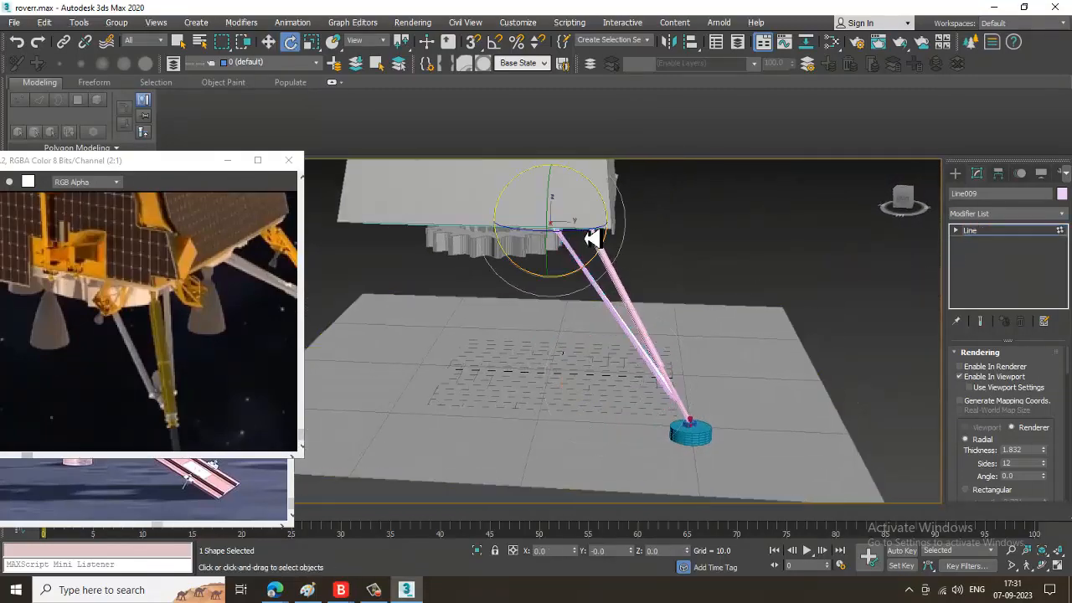
key(w)
alt+middle_drag(706, 293, 617, 298)
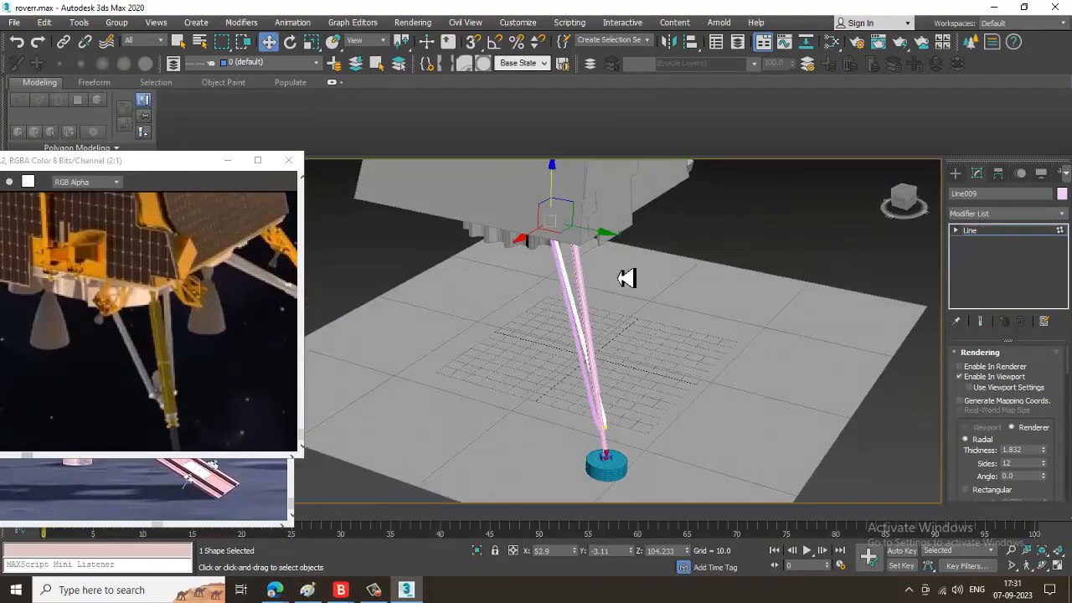
alt+middle_drag(518, 224, 678, 269)
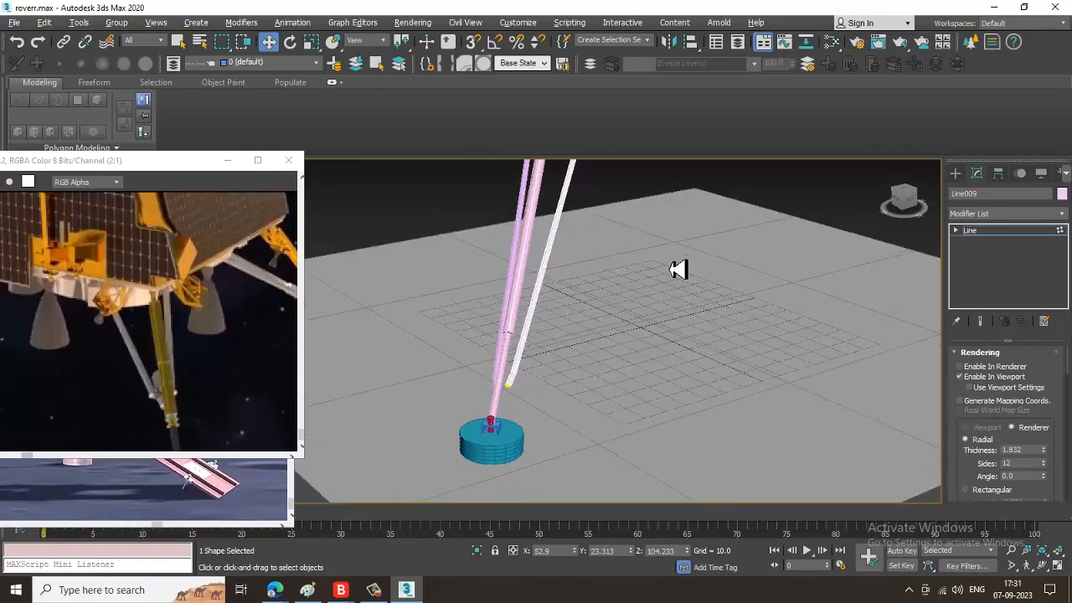
Move the mirrored strut's lower vertex against the leg rod and finish vertex editing.
alt+middle_drag(609, 458, 500, 371)
scroll(575, 376, up, 5)
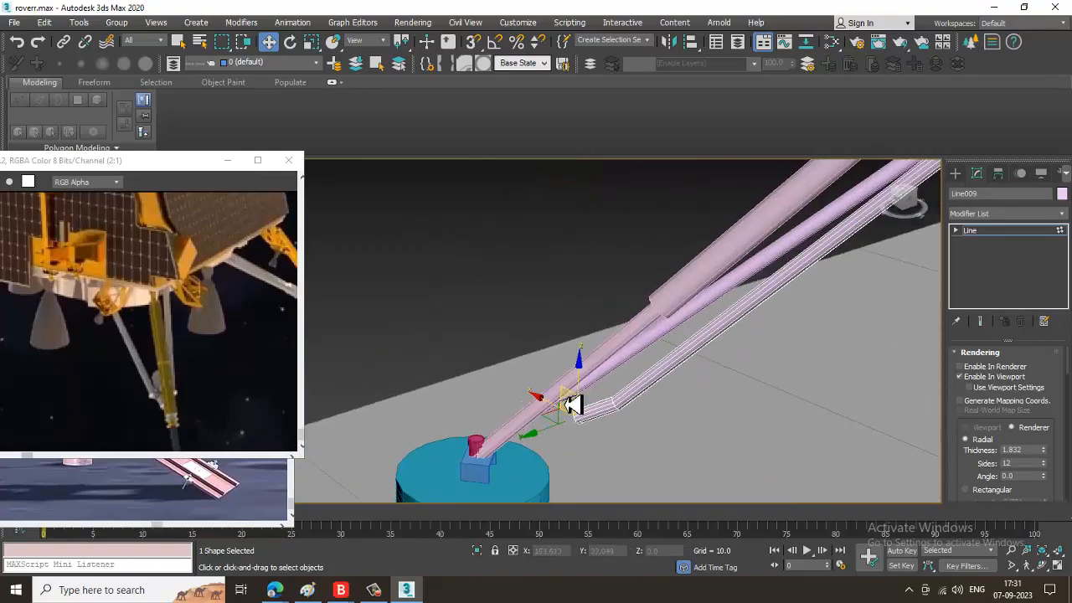
alt+middle_drag(556, 415, 620, 431)
drag(601, 438, 611, 435)
click(1017, 242)
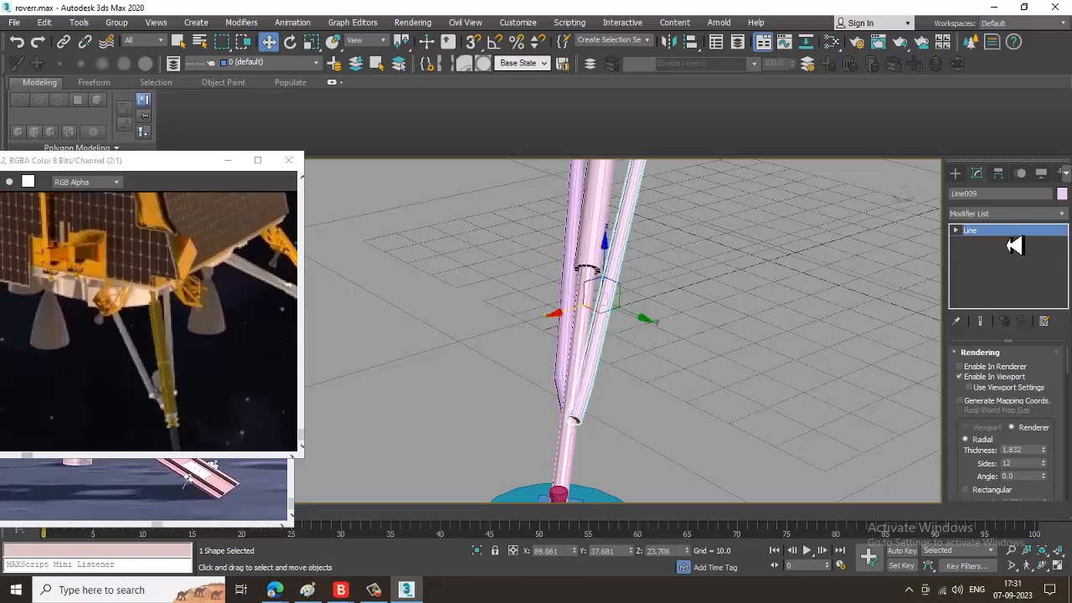
Try to tilt the mirrored strut about its X axis toward the leg rod.
key(e)
scroll(661, 317, down, 3)
drag(687, 311, 693, 277)
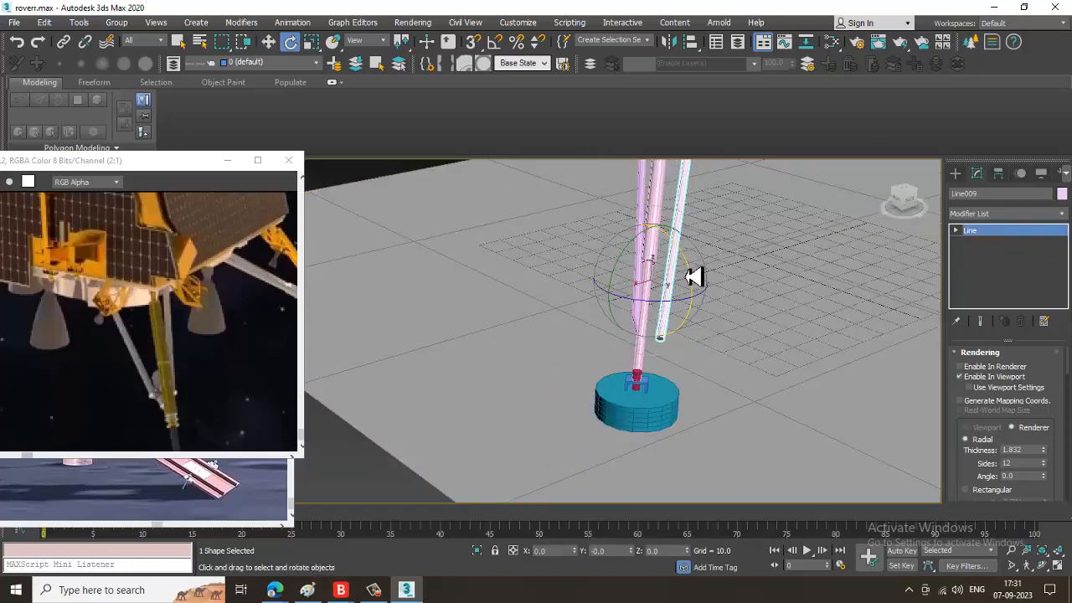
scroll(670, 318, down, 5)
scroll(677, 322, up, 3)
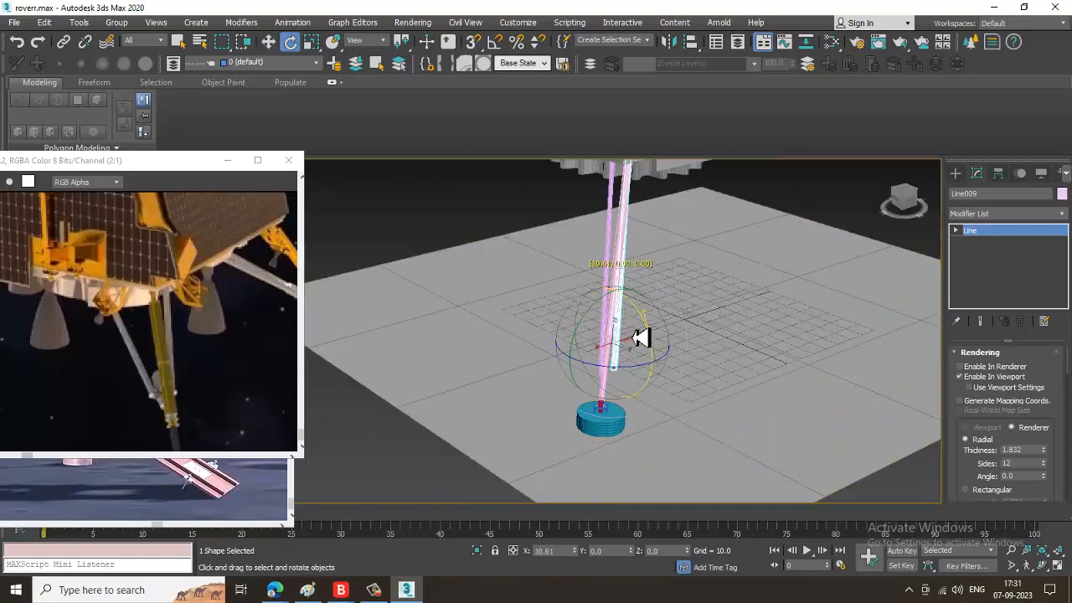
Center the mirrored strut's pivot on the object and finish pivot editing.
click(998, 173)
click(1013, 266)
click(1014, 336)
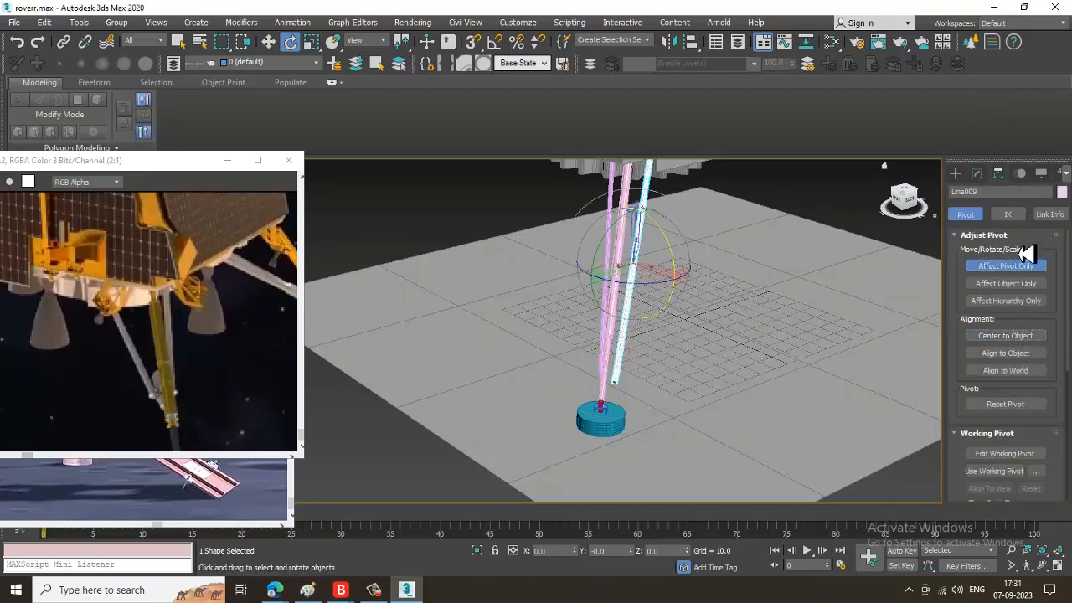
click(1019, 267)
Undo a trial rotation and rotate the mirrored strut about 35.6 degrees around X in the Local coordinate system.
drag(653, 284, 611, 283)
key(ctrl+z)
click(376, 44)
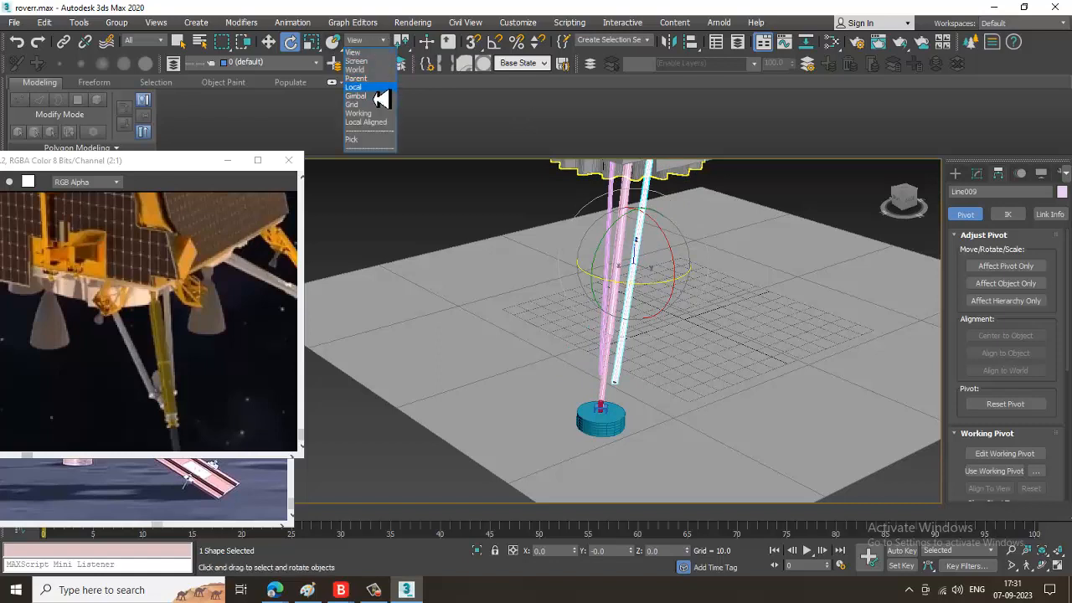
click(375, 89)
drag(670, 291, 634, 232)
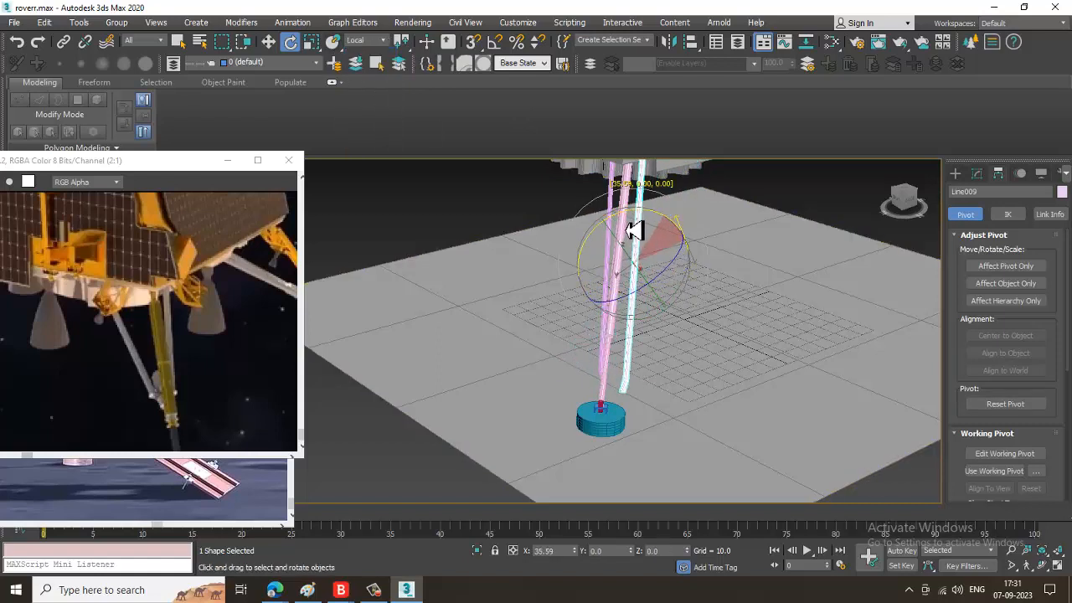
Try another rotation of the mirrored strut beside the leg rod and delete that strut.
scroll(660, 284, up, 3)
mouse_move(660, 286)
alt+middle_down()
mouse_move(663, 328)
mouse_move(712, 382)
mouse_move(670, 302)
alt+middle_up()
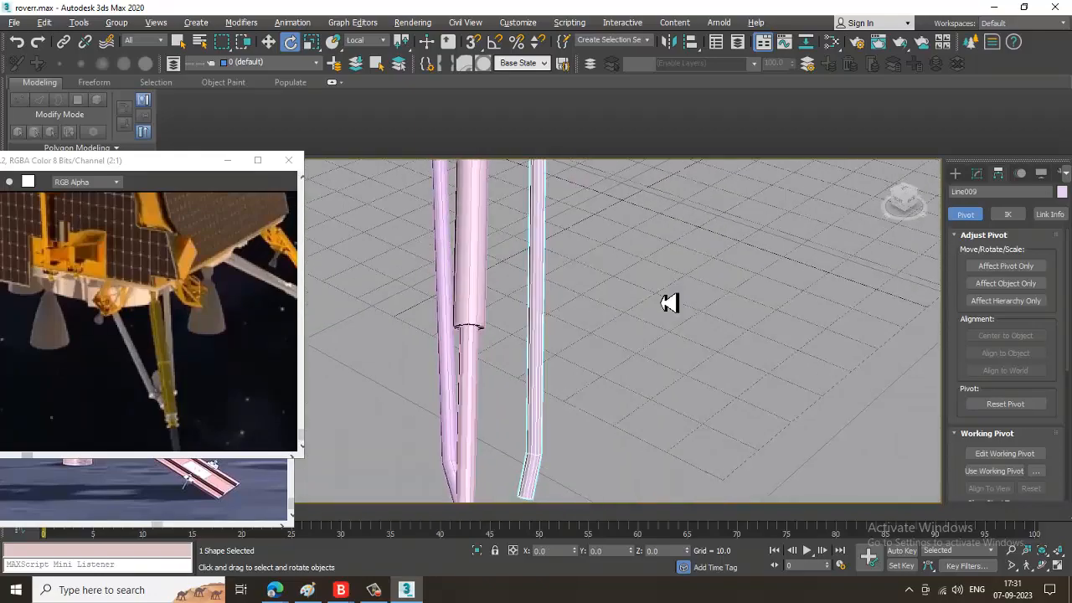
alt+middle_drag(600, 354, 577, 361)
scroll(577, 361, down, 3)
key(w)
alt+middle_drag(615, 302, 588, 287)
key(e)
drag(590, 274, 653, 317)
alt+middle_drag(654, 318, 610, 304)
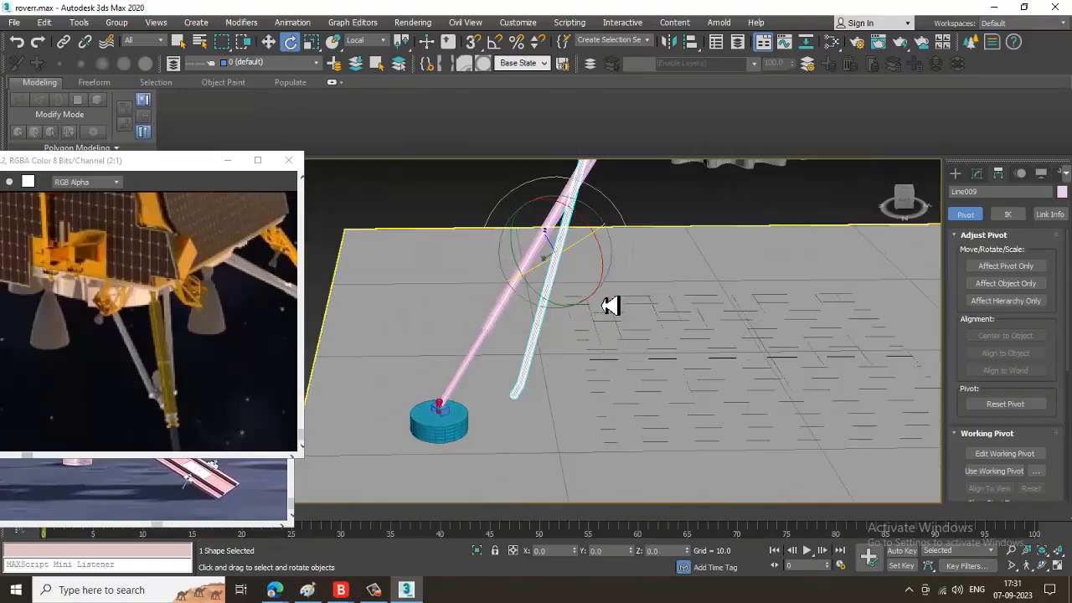
key(Delete)
Select the leg assembly and its remaining side strut, excluding the ground plane, and group them.
scroll(610, 318, up, 3)
alt+middle_drag(493, 364, 492, 444)
click(511, 281)
key(w)
key(ctrl+a)
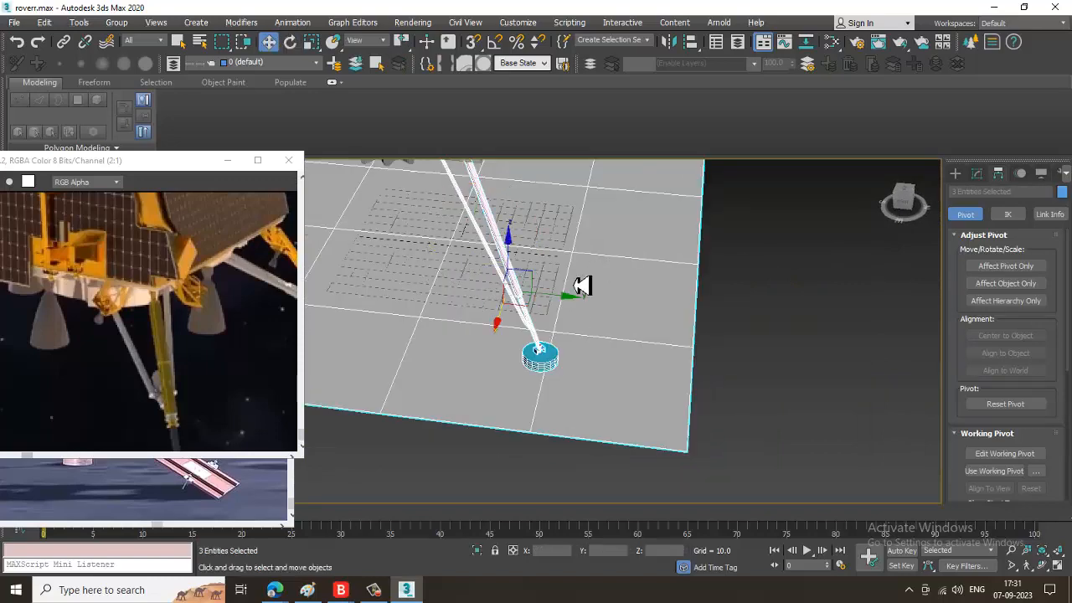
alt+click(692, 302)
middle_drag(633, 296, 662, 309)
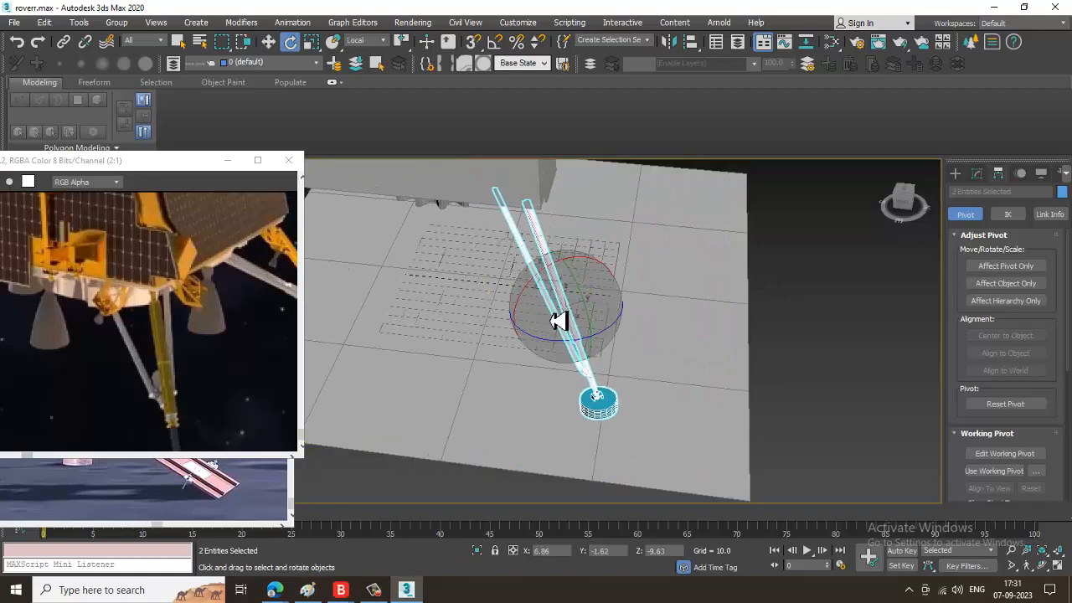
drag(558, 320, 565, 318)
click(117, 22)
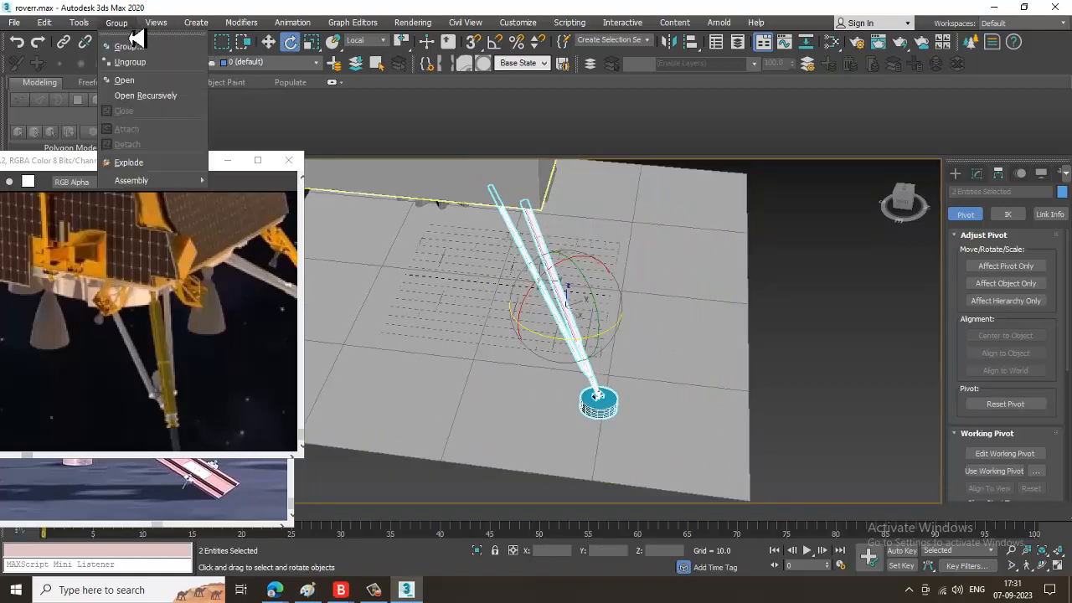
click(136, 35)
click(540, 317)
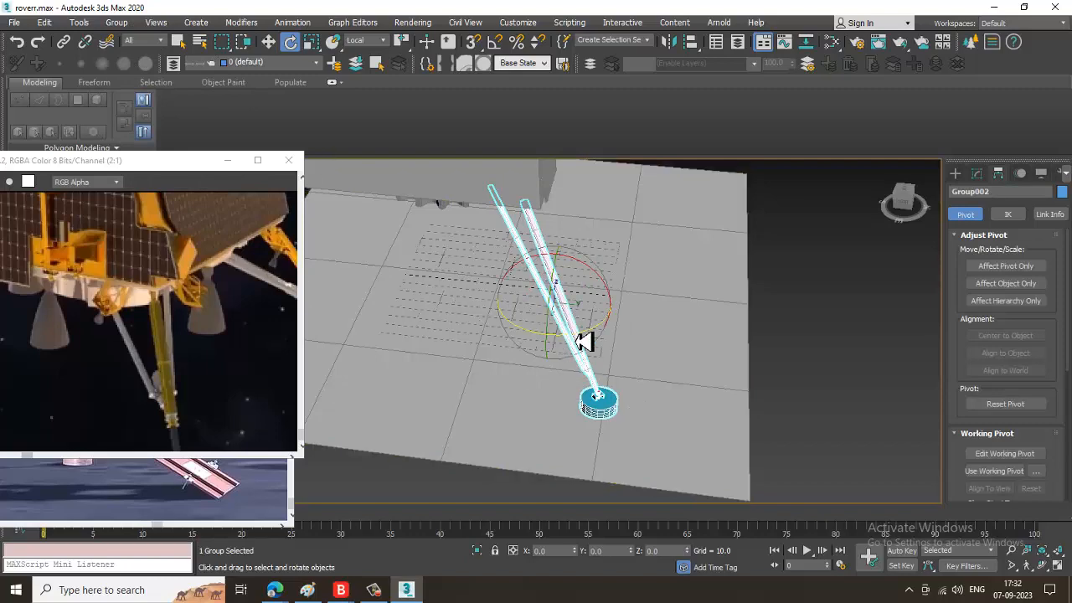
Rotate the grouped leg and strut about the vertical axis and ungroup them.
drag(581, 340, 522, 335)
alt+middle_drag(523, 335, 749, 284)
click(748, 285)
scroll(546, 333, up, 3)
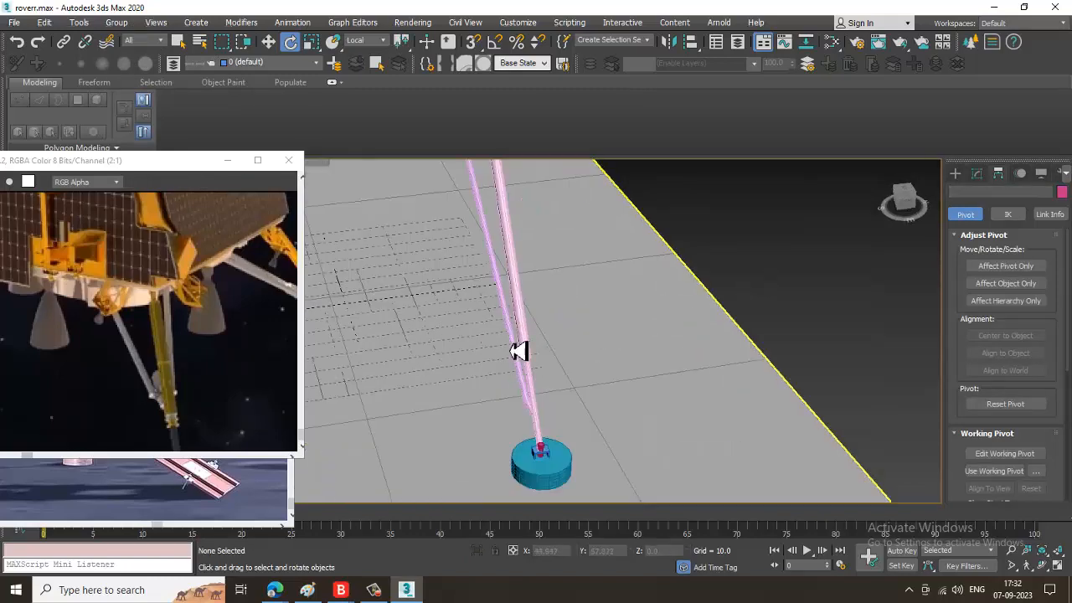
click(519, 351)
click(120, 42)
click(117, 48)
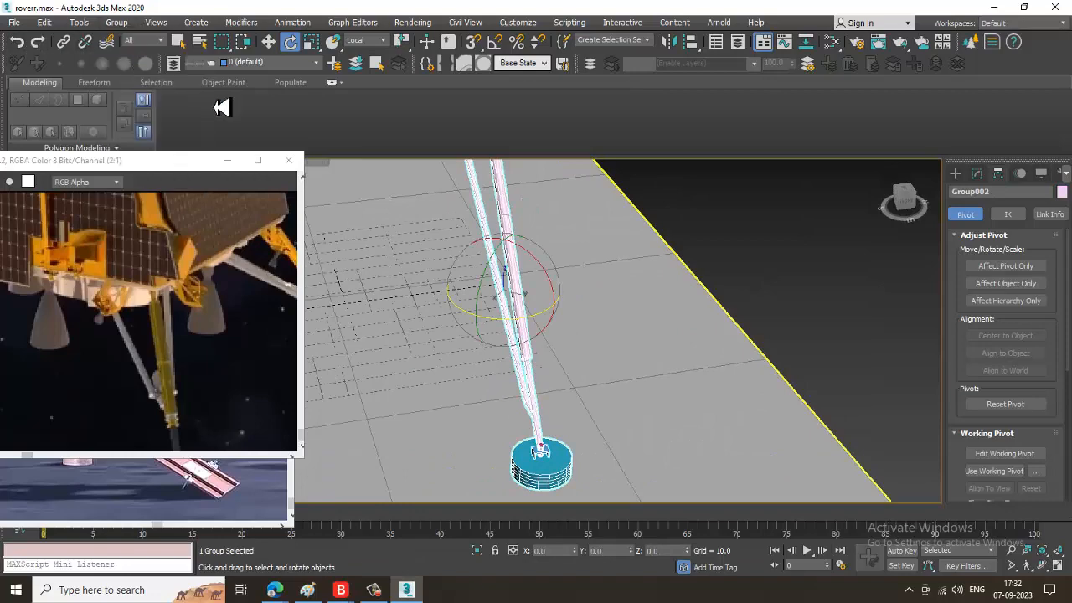
Mirror the remaining side strut as a copy along Y and move the copy to the other side of the leg rod, at about Y 49.25.
click(486, 249)
click(490, 246)
key(w)
alt+middle_drag(615, 290, 604, 298)
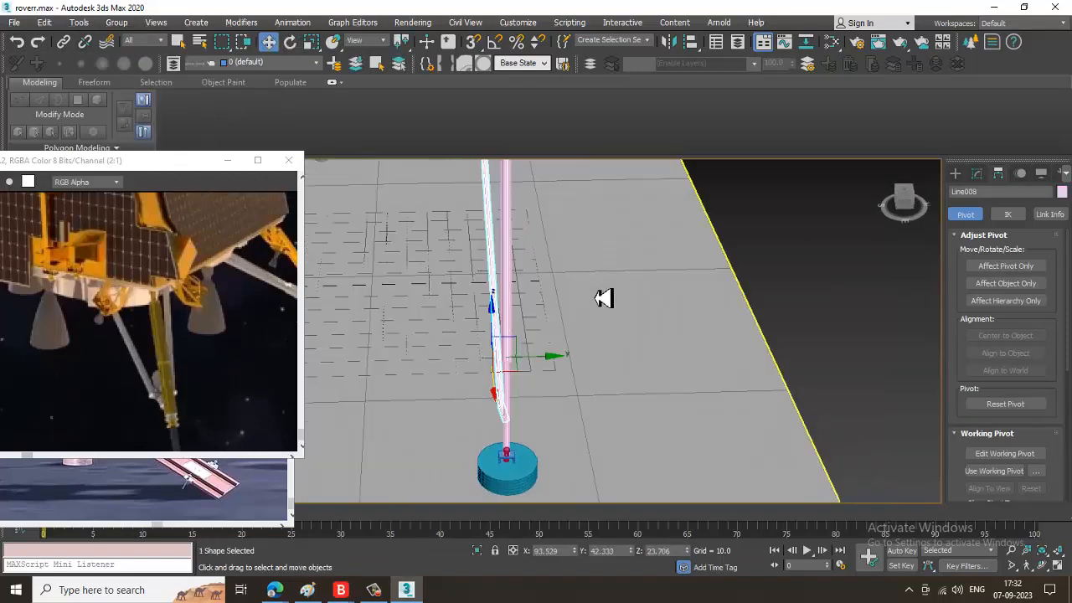
alt+middle_drag(551, 392, 593, 385)
scroll(639, 373, up, 3)
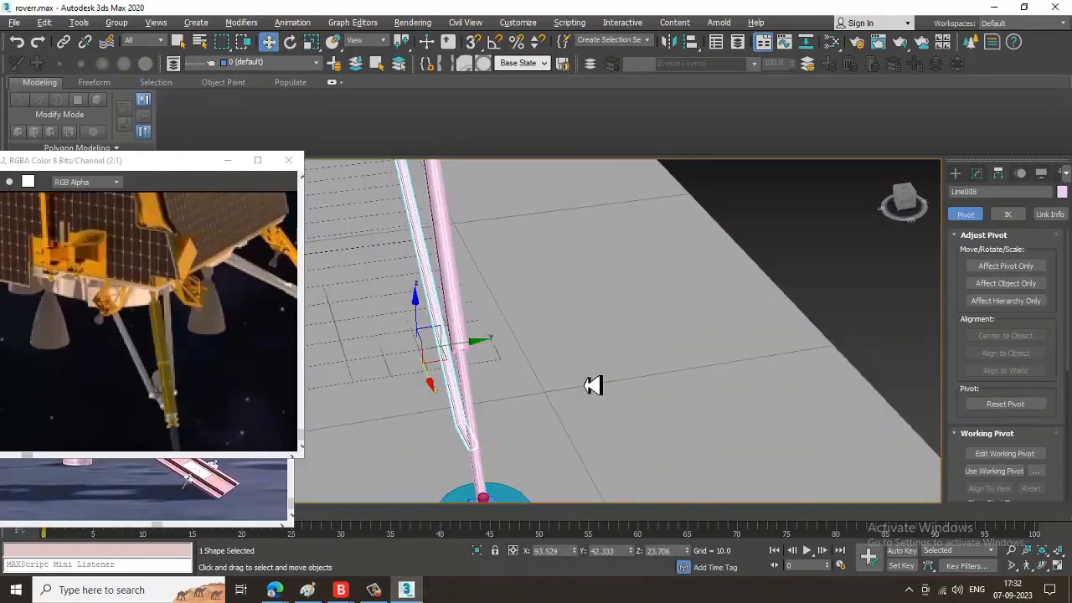
key(e)
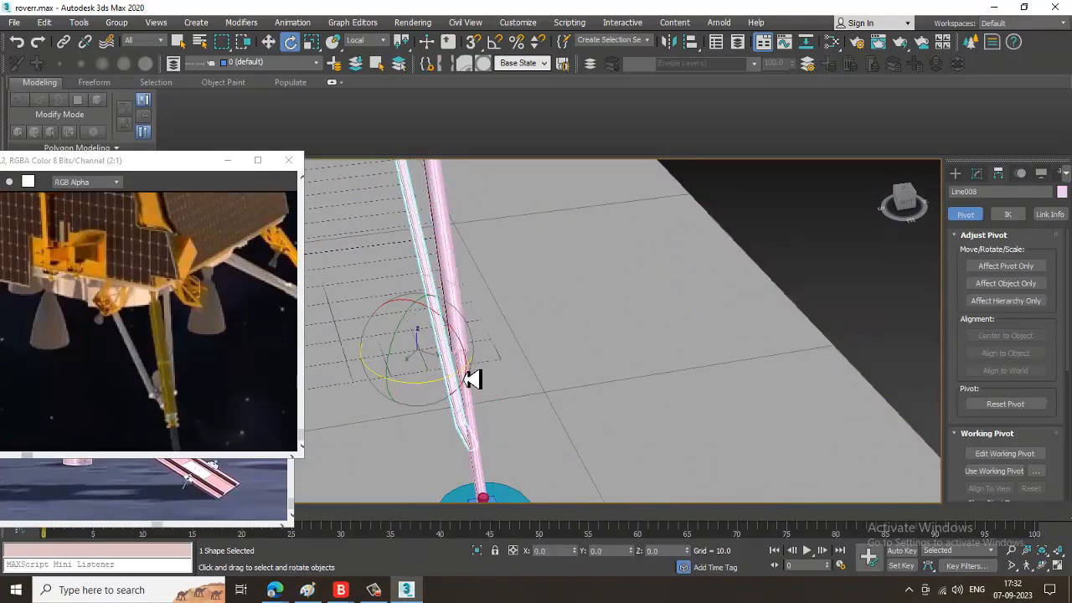
key(w)
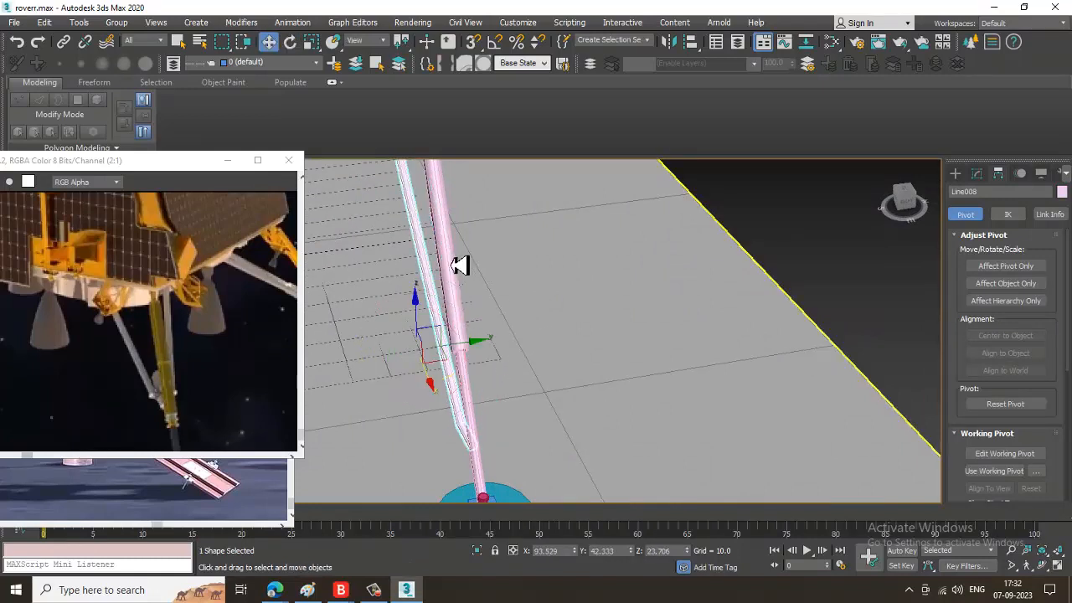
click(668, 44)
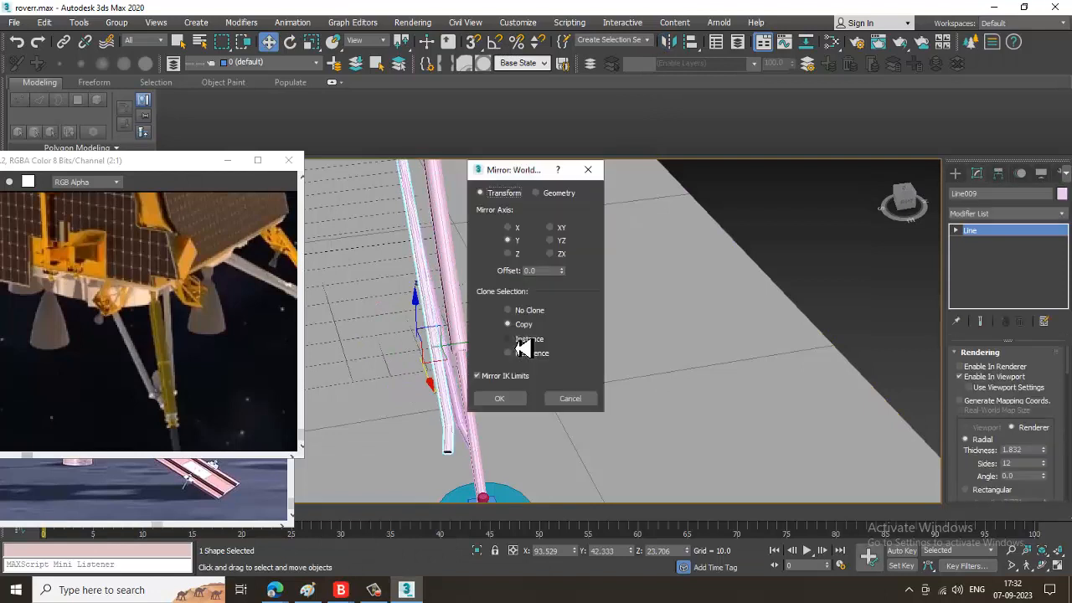
click(491, 398)
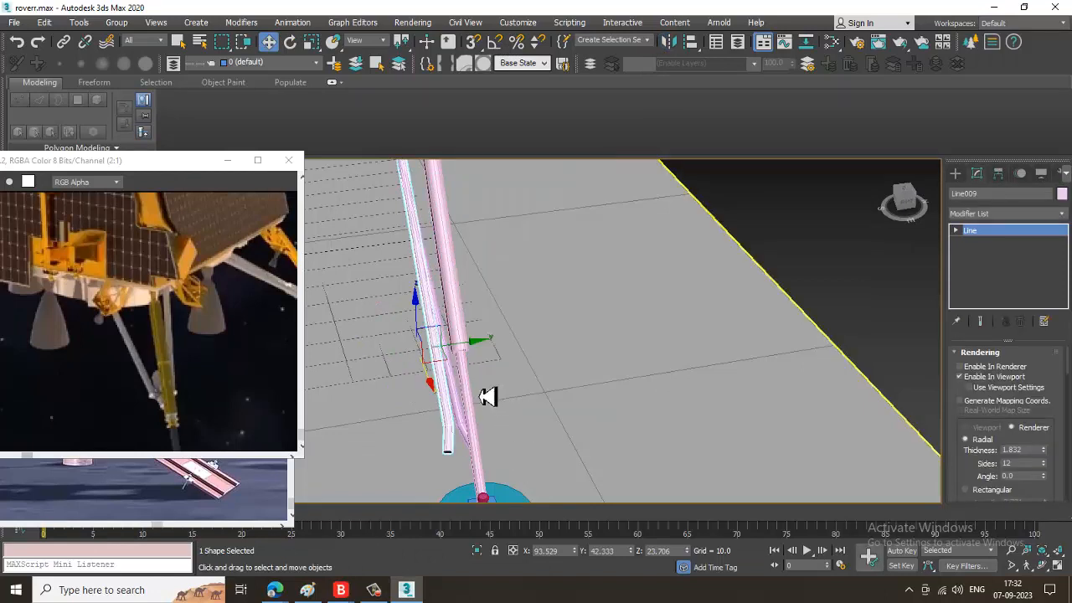
drag(481, 346, 510, 350)
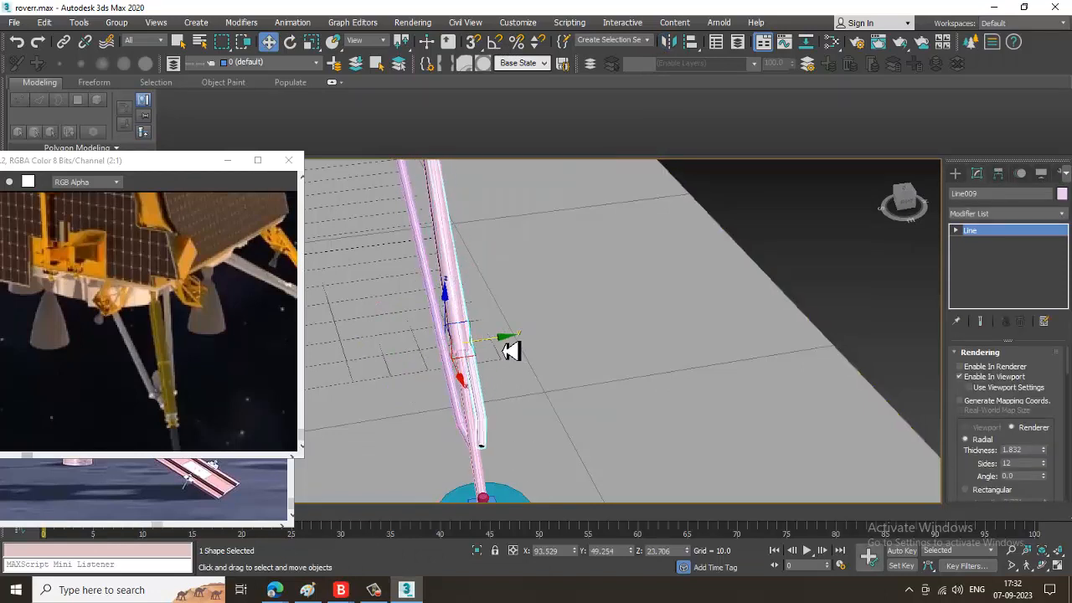
Select the leg assembly with both side struts, excluding the ground plane, and group them as Group002.
scroll(512, 350, down, 2)
alt+middle_drag(539, 346, 744, 279)
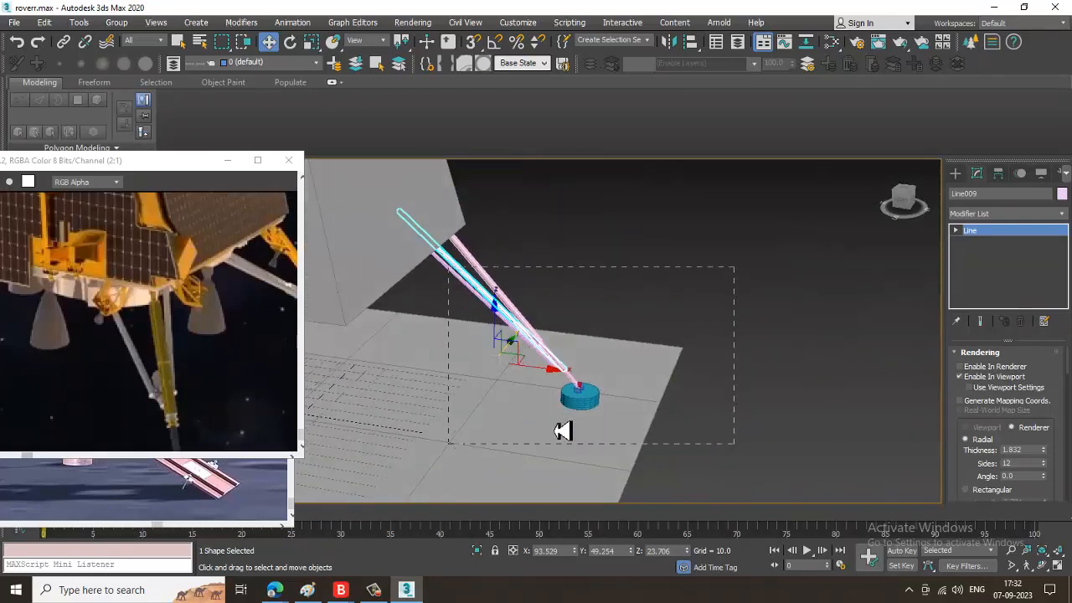
drag(556, 426, 449, 444)
alt+drag(744, 321, 610, 377)
alt+middle_drag(633, 369, 593, 377)
scroll(594, 377, up, 3)
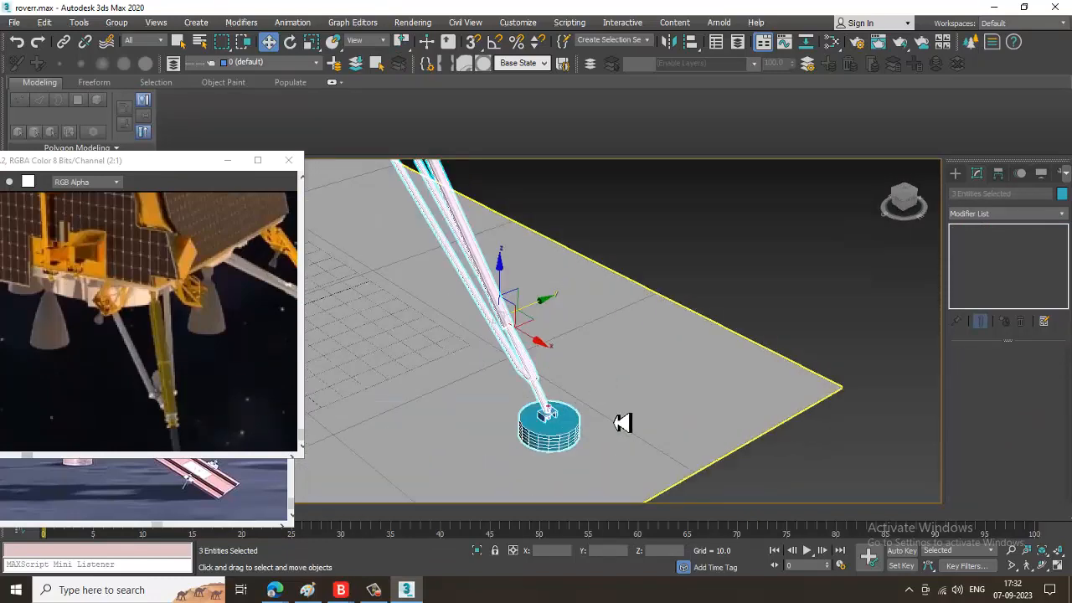
click(115, 23)
click(137, 46)
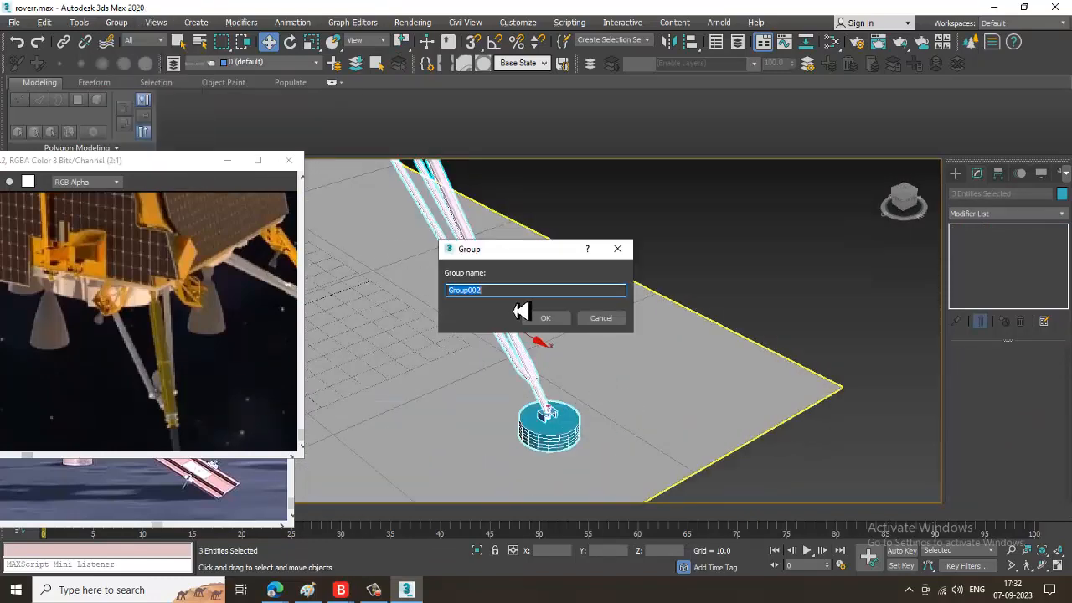
click(549, 317)
Rotate the grouped leg about the vertical axis in the top view so it points diagonally outward from the body's corner.
key(alt+w)
middle_click(335, 276)
key(alt+w)
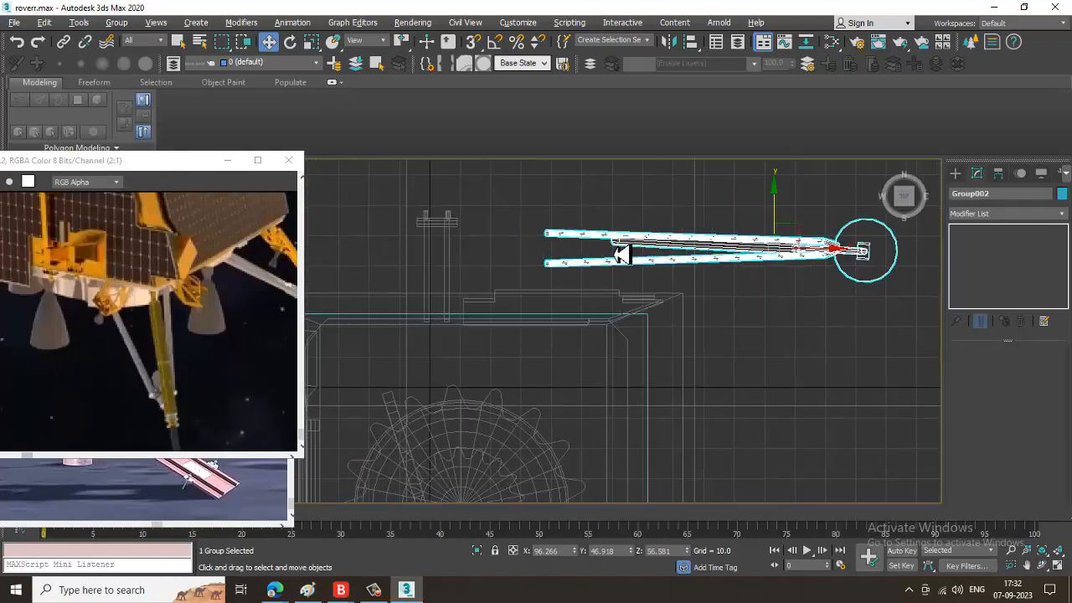
scroll(583, 267, down, 3)
scroll(705, 280, up, 2)
key(e)
drag(685, 230, 655, 171)
key(w)
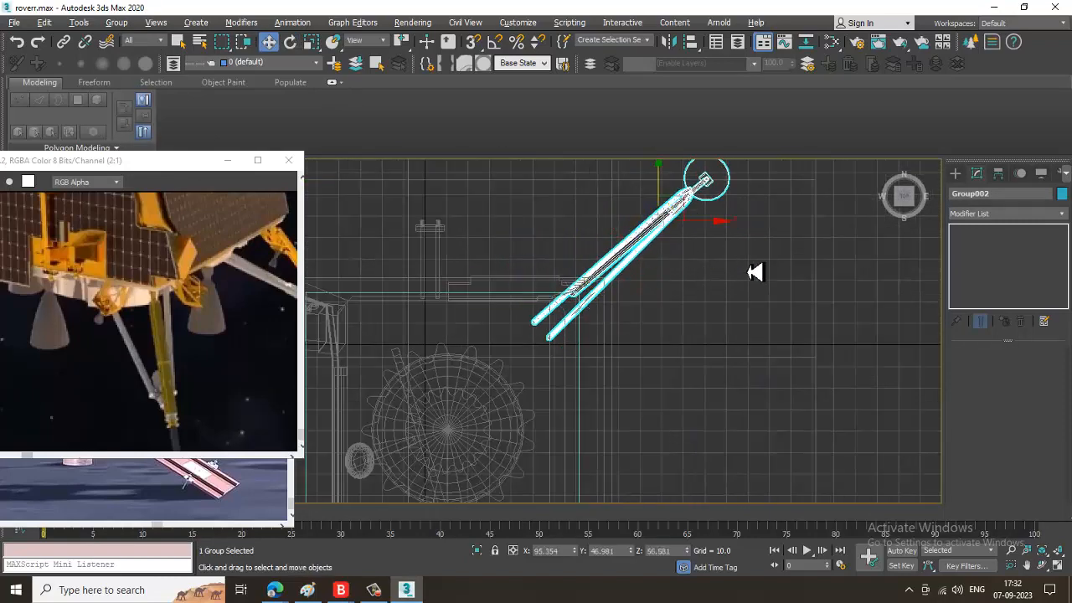
Examine how the rotated leg meets the lander body in perspective and compare it with the reference images.
key(alt+w)
key(alt+w)
alt+middle_drag(765, 401, 687, 352)
scroll(614, 340, down, 3)
scroll(662, 343, up, 3)
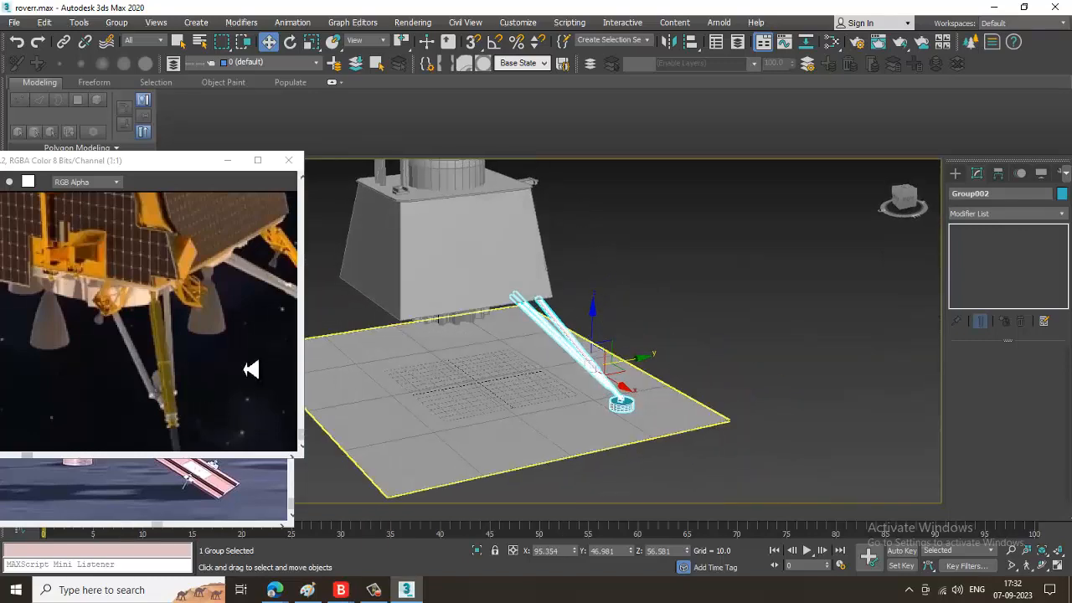
scroll(251, 369, down, 1)
click(153, 478)
scroll(104, 325, down, 1)
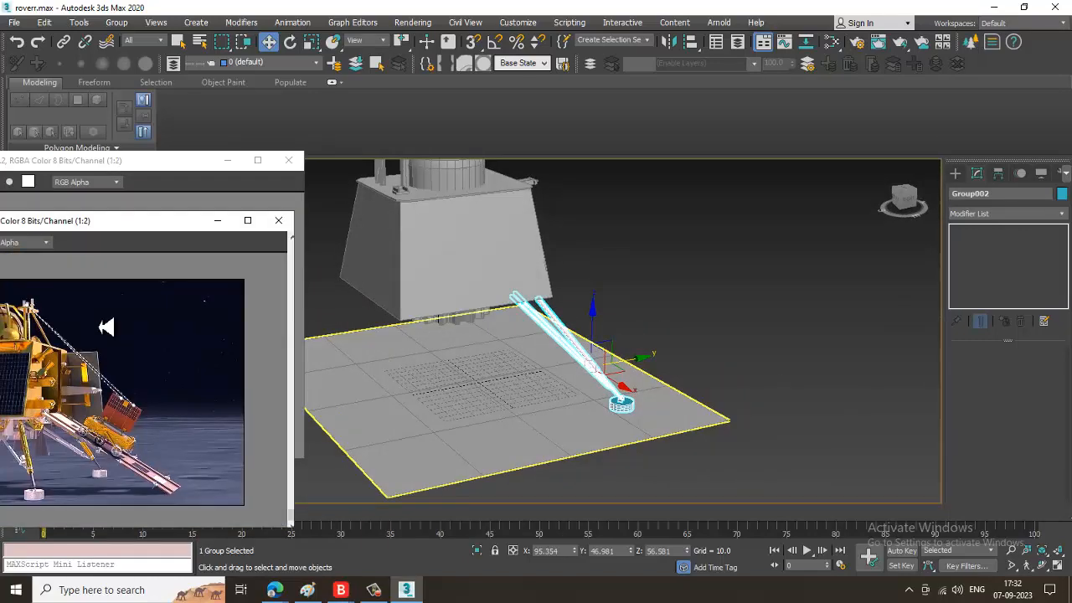
scroll(494, 272, up, 3)
middle_drag(549, 267, 628, 310)
Try to move the four bottom vertices of the lander body and undo the move.
click(513, 269)
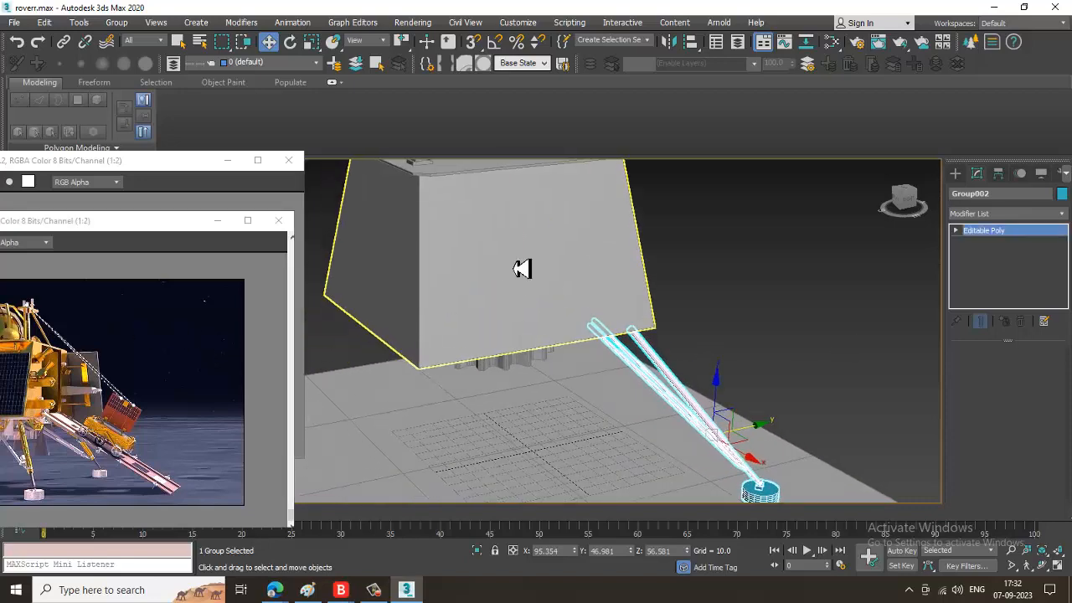
scroll(513, 268, down, 3)
alt+middle_drag(536, 317, 539, 287)
key(1)
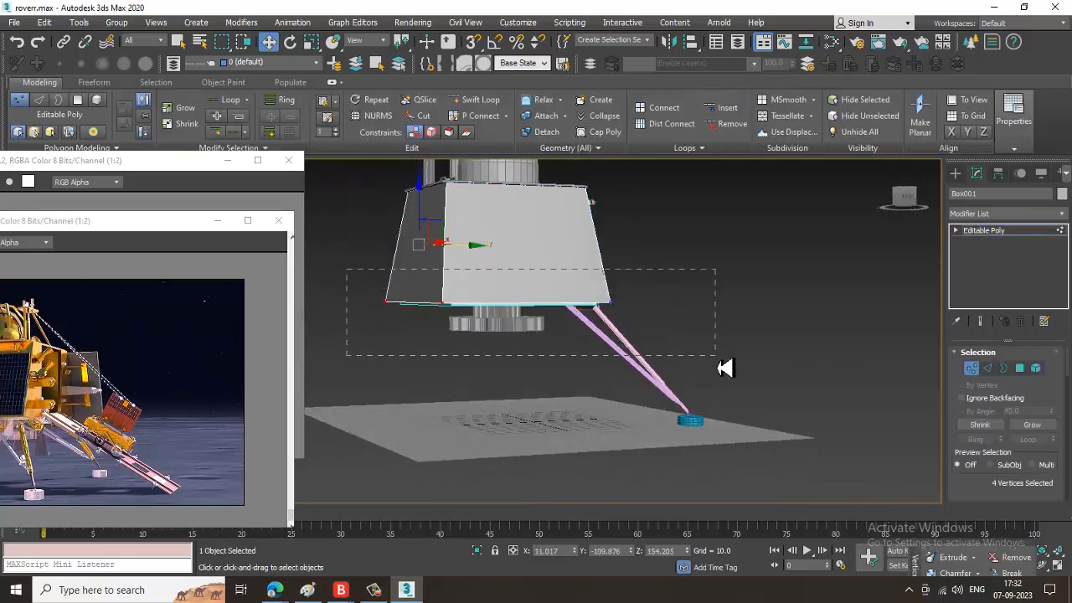
drag(502, 269, 510, 286)
mouse_move(519, 312)
alt+middle_down()
mouse_move(536, 297)
mouse_move(638, 343)
mouse_move(472, 304)
mouse_move(511, 316)
alt+middle_up()
key(ctrl+z)
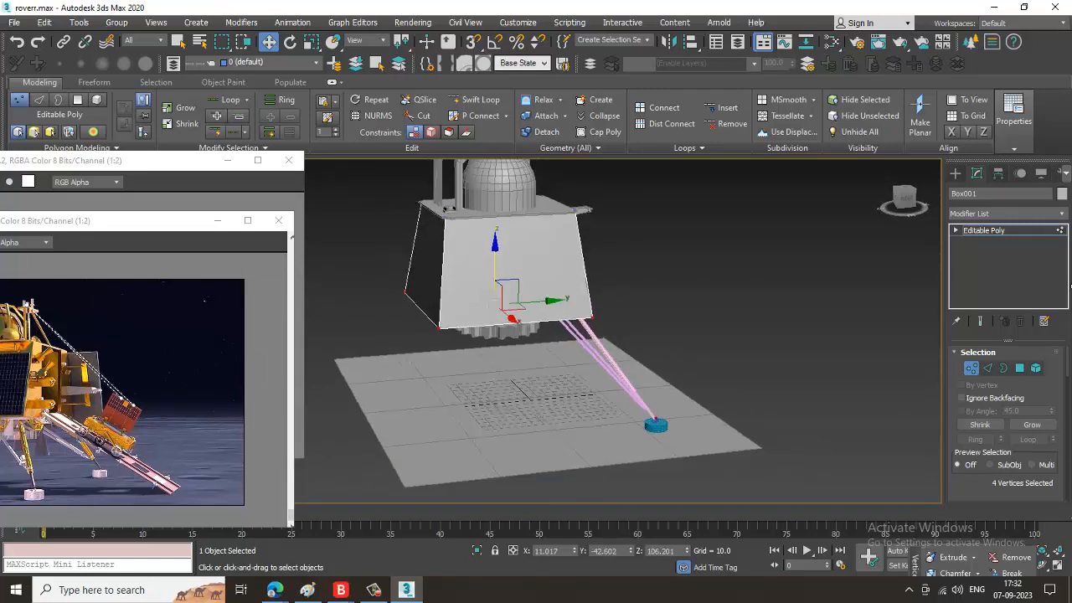
click(1020, 236)
Mirror the leg group as a copy along Y and move the copy about -200 units in Y to the opposite corner of the body.
scroll(636, 363, up, 3)
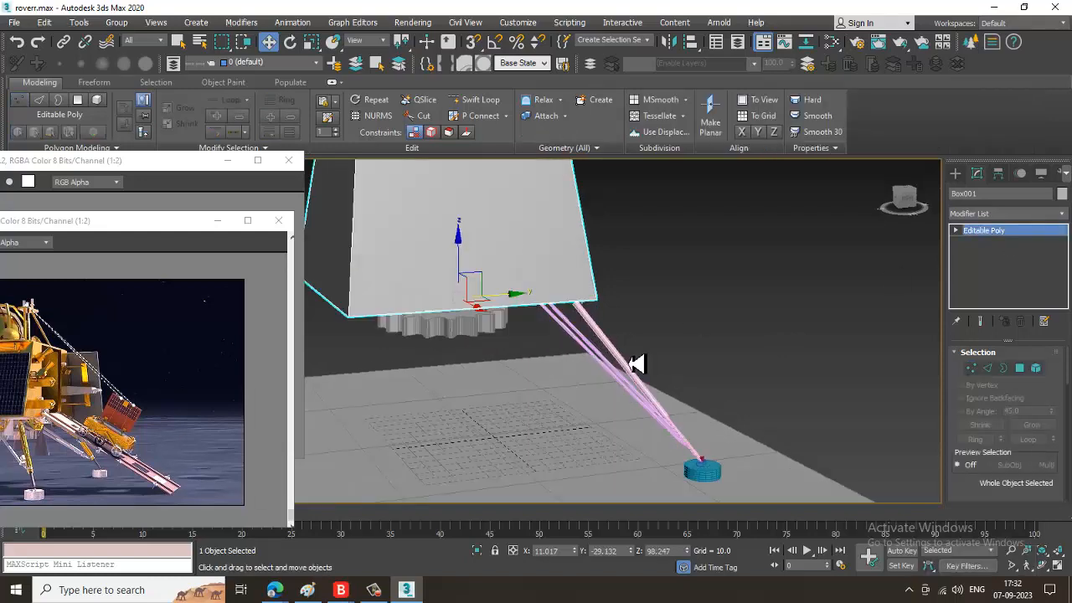
click(637, 373)
click(634, 380)
key(alt+w)
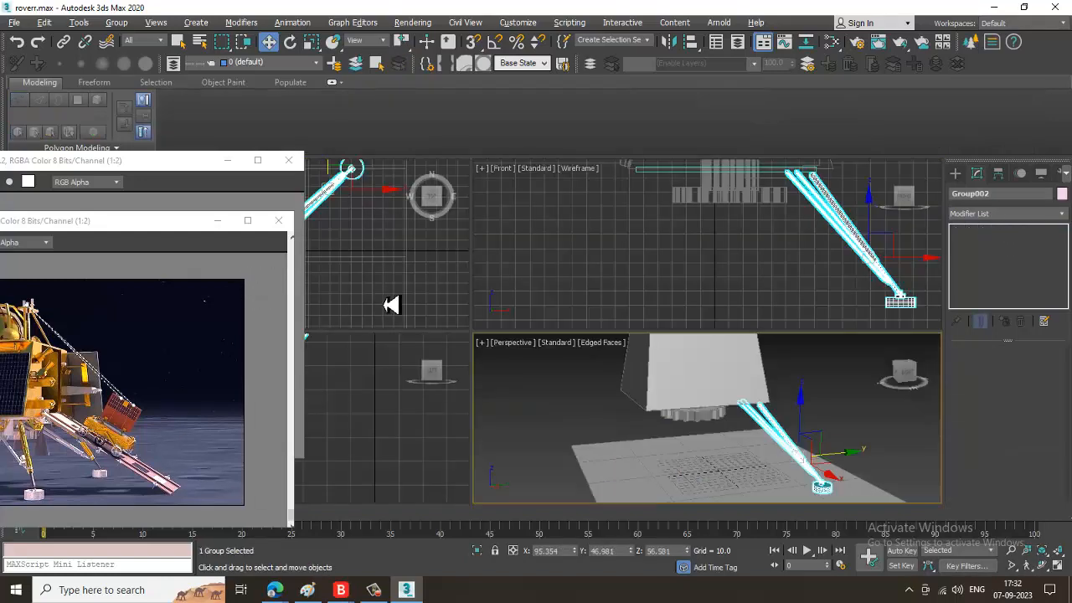
scroll(391, 304, down, 3)
key(alt+w)
middle_drag(410, 285, 572, 281)
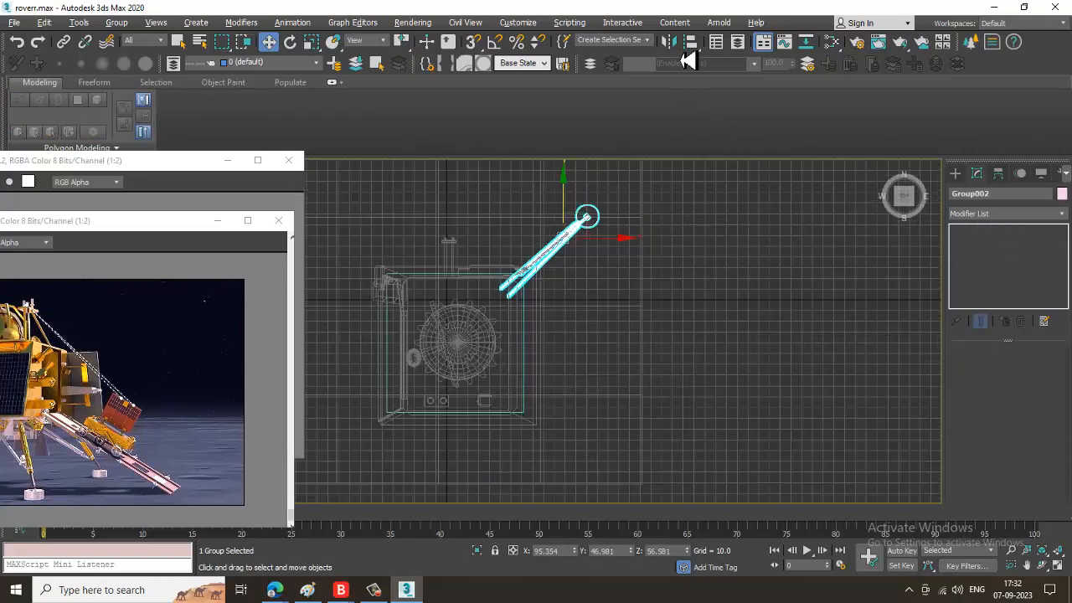
click(678, 46)
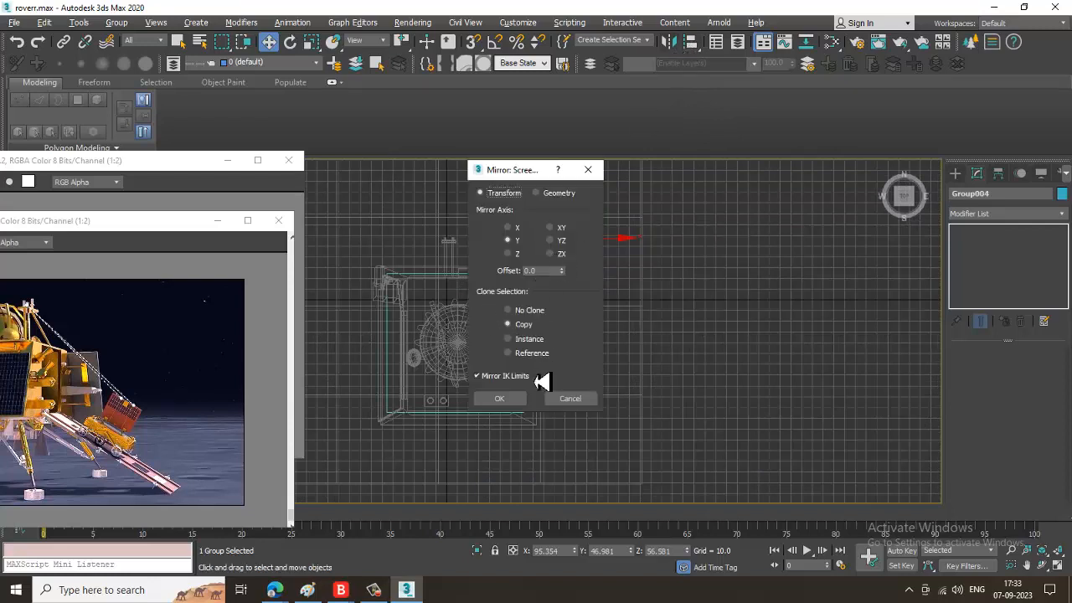
click(513, 399)
drag(570, 203, 631, 420)
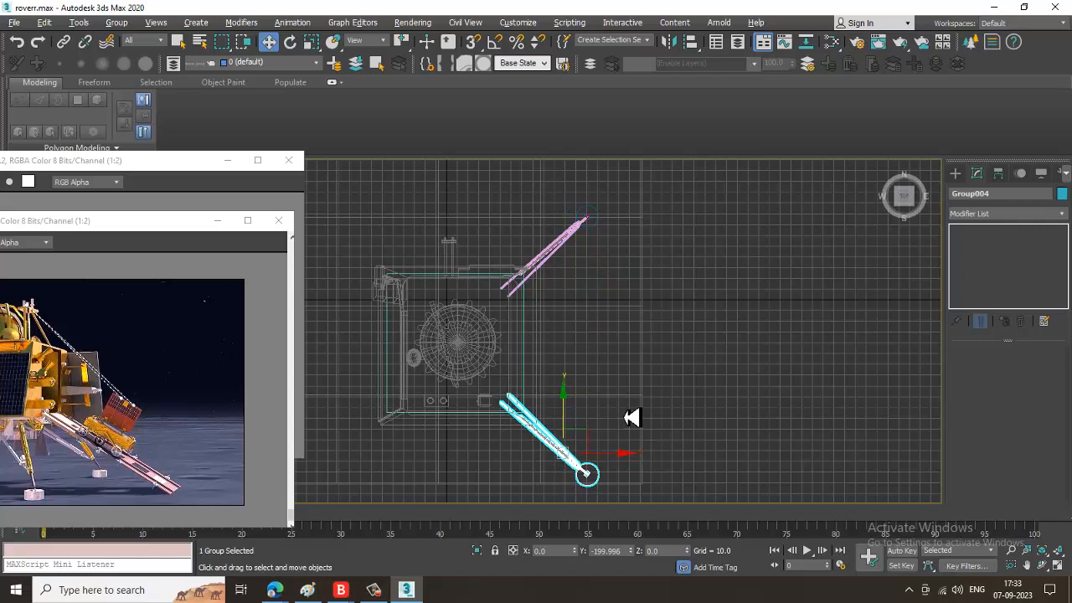
Mirror both leg groups together as copies along X and move the copies along X to the body's two remaining corners.
ctrl+click(558, 261)
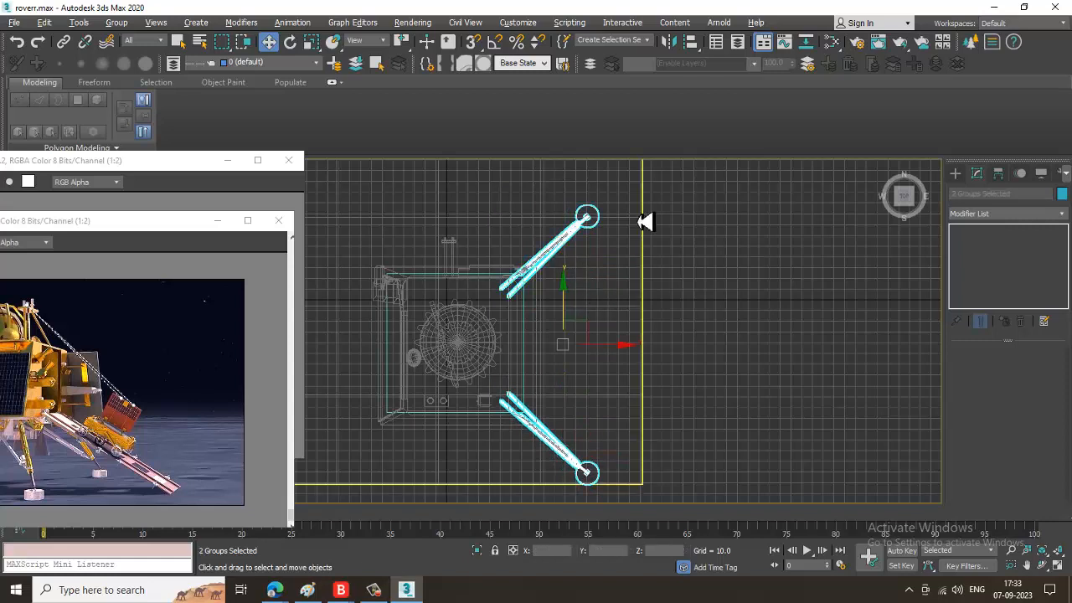
click(670, 44)
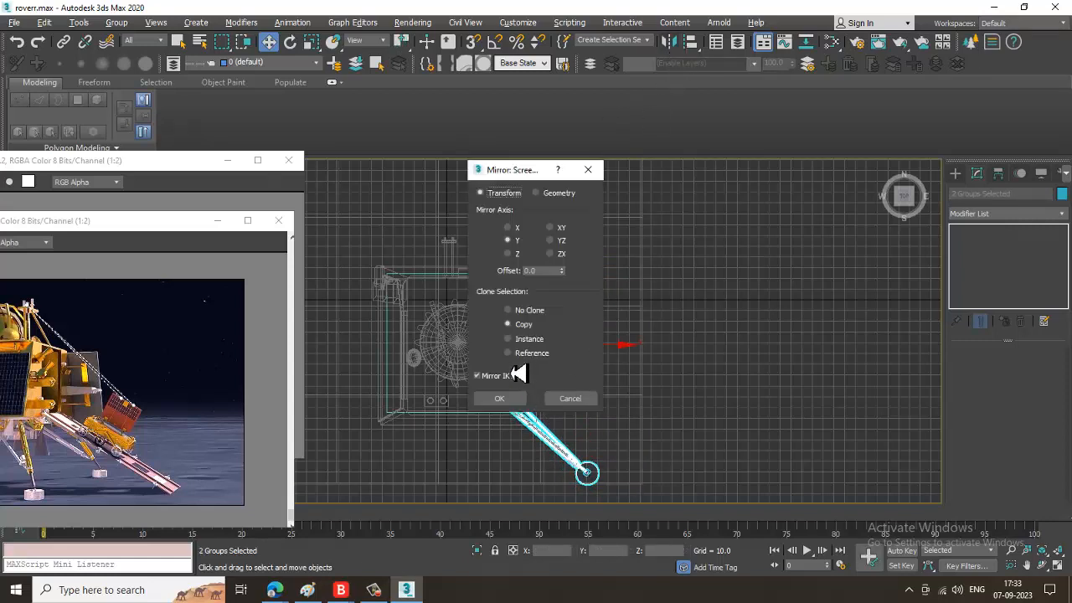
click(518, 227)
click(499, 399)
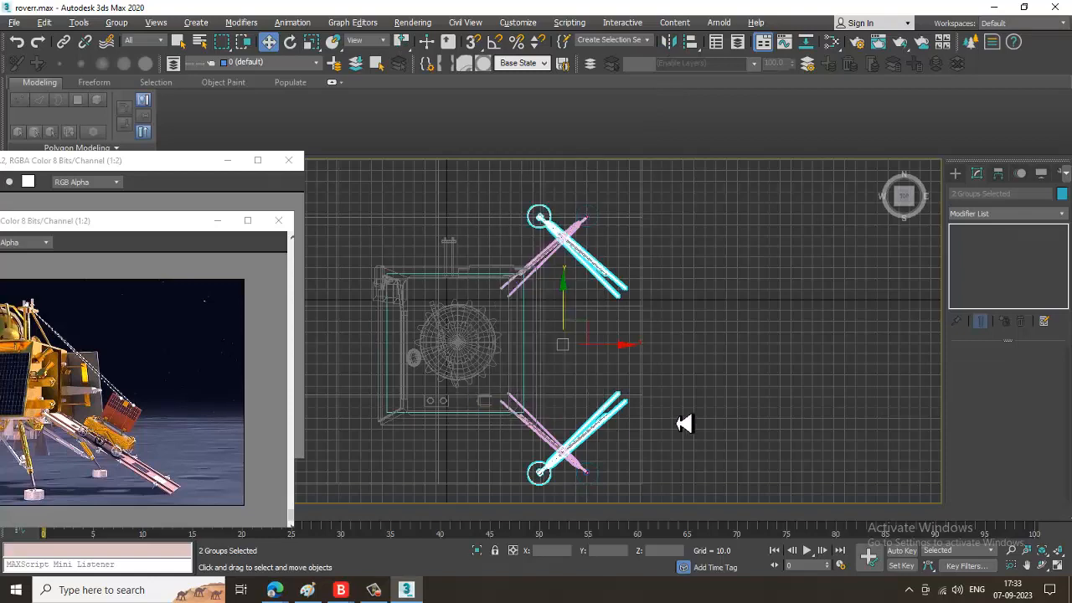
drag(627, 357, 414, 364)
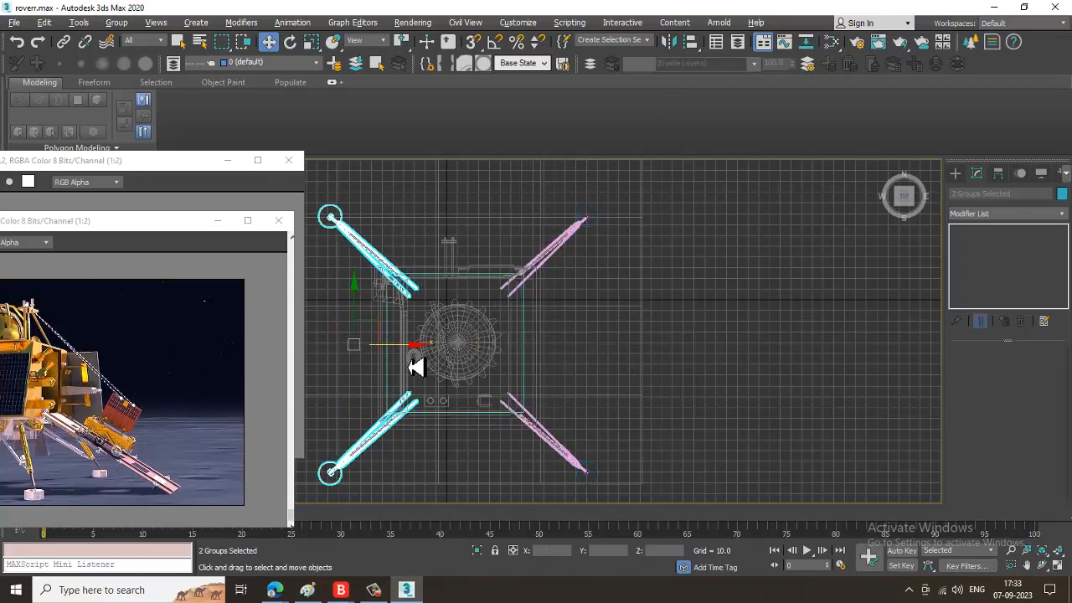
Examine the placement of all four legs around the lander body in the perspective view.
key(alt+w)
middle_drag(722, 415, 705, 409)
key(alt+w)
scroll(565, 355, down, 5)
alt+middle_drag(564, 355, 616, 344)
middle_drag(572, 310, 655, 330)
scroll(584, 333, up, 2)
middle_drag(561, 328, 627, 342)
scroll(622, 349, up, 2)
click(687, 402)
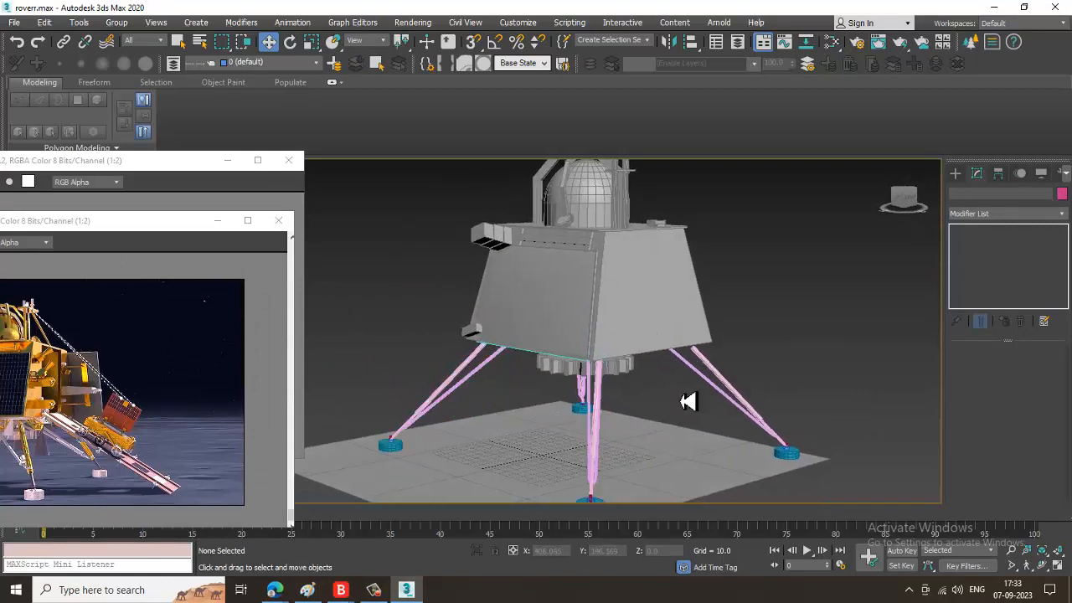
scroll(596, 405, up, 2)
middle_drag(566, 428, 625, 394)
scroll(637, 400, down, 2)
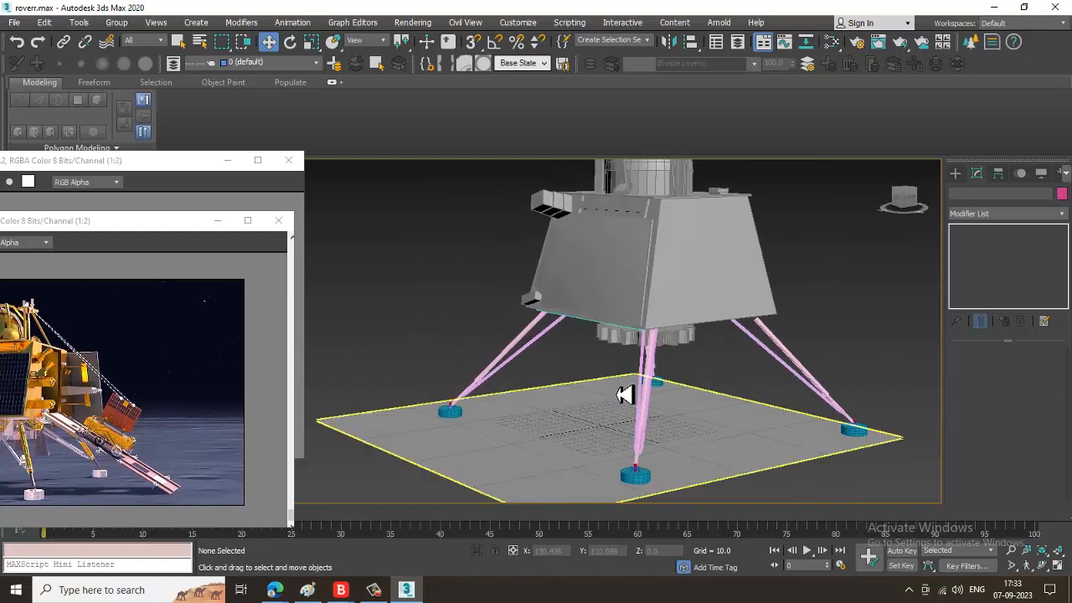
Scale the ground plane up uniformly so it extends further beyond the four foot pads.
scroll(624, 394, down, 3)
click(682, 450)
key(r)
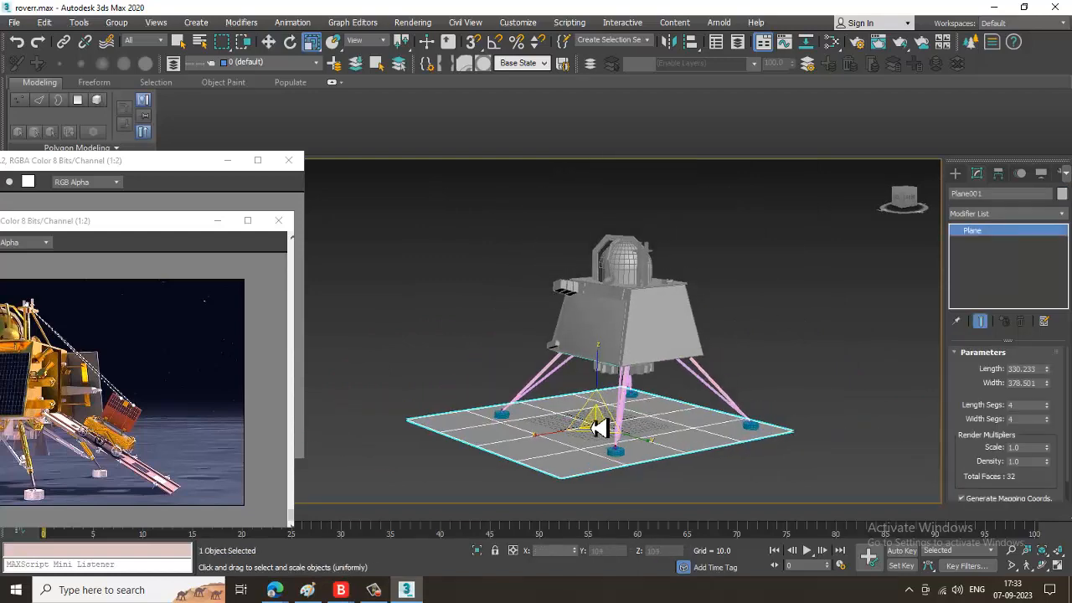
drag(600, 427, 577, 410)
Select every object in the scene, assign them all the same grey object color, and clear the selection.
drag(860, 539, 860, 538)
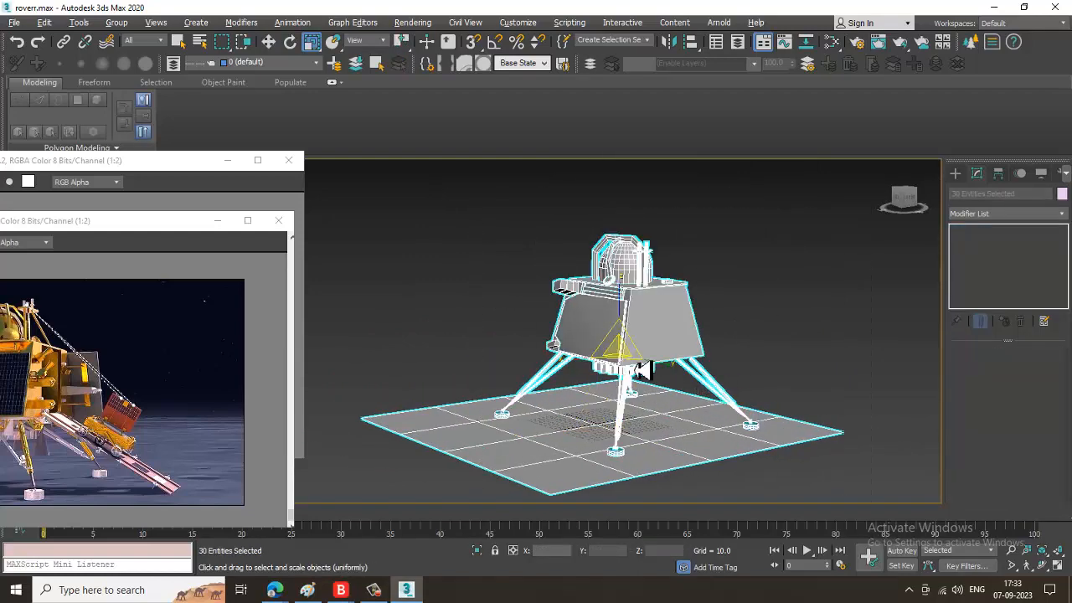
alt+middle_drag(641, 370, 678, 383)
scroll(754, 374, up, 3)
scroll(754, 373, down, 3)
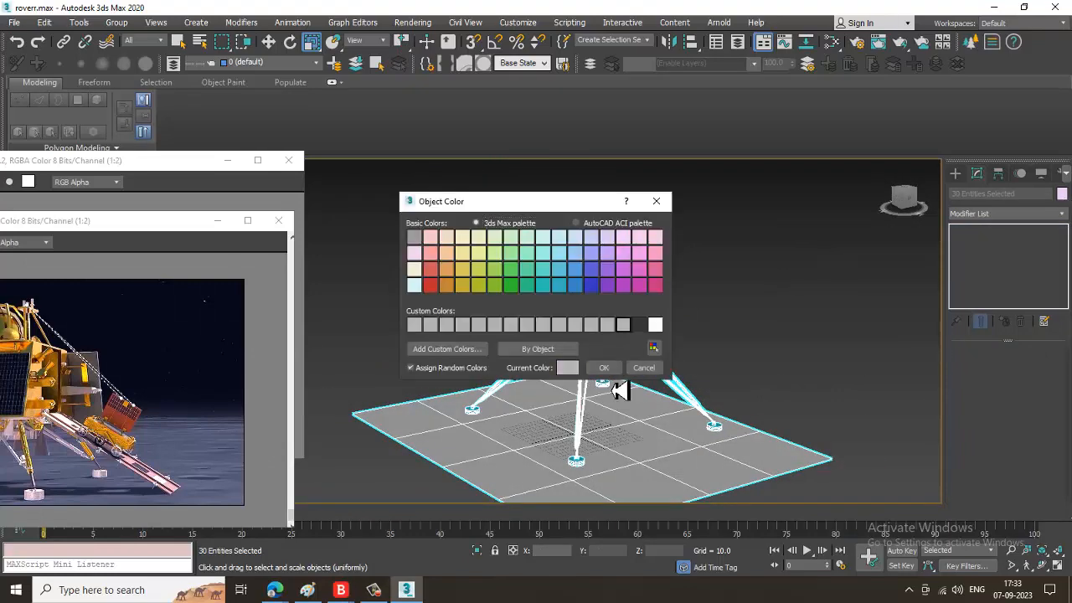
click(604, 368)
click(821, 342)
Compare the grey lander with the reference image, moving the image window so the whole lander in it can be seen.
scroll(670, 366, up, 4)
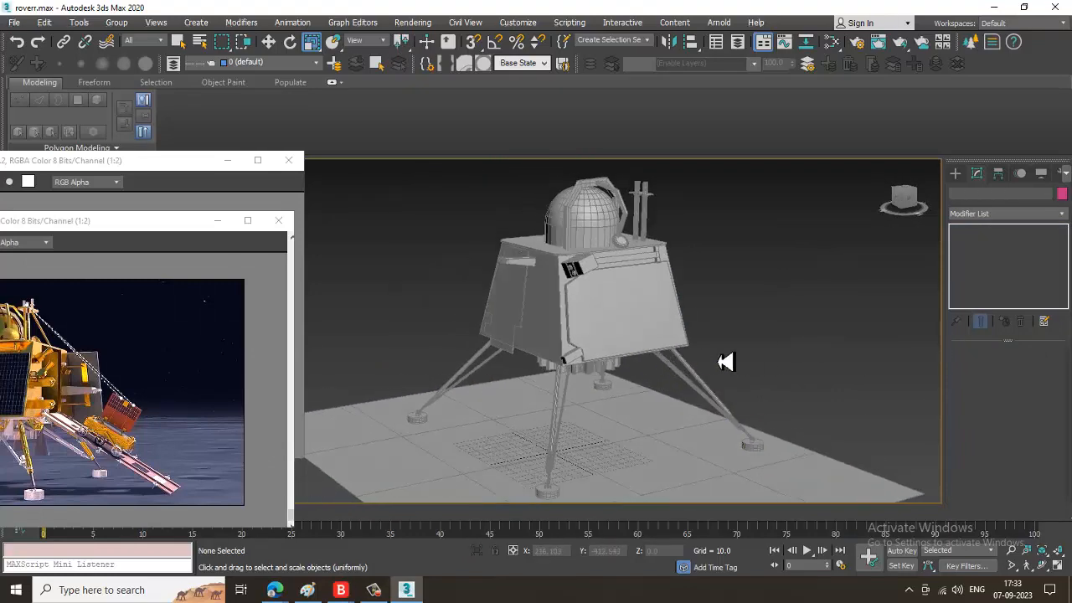
scroll(677, 363, down, 2)
scroll(677, 361, up, 4)
scroll(682, 364, down, 3)
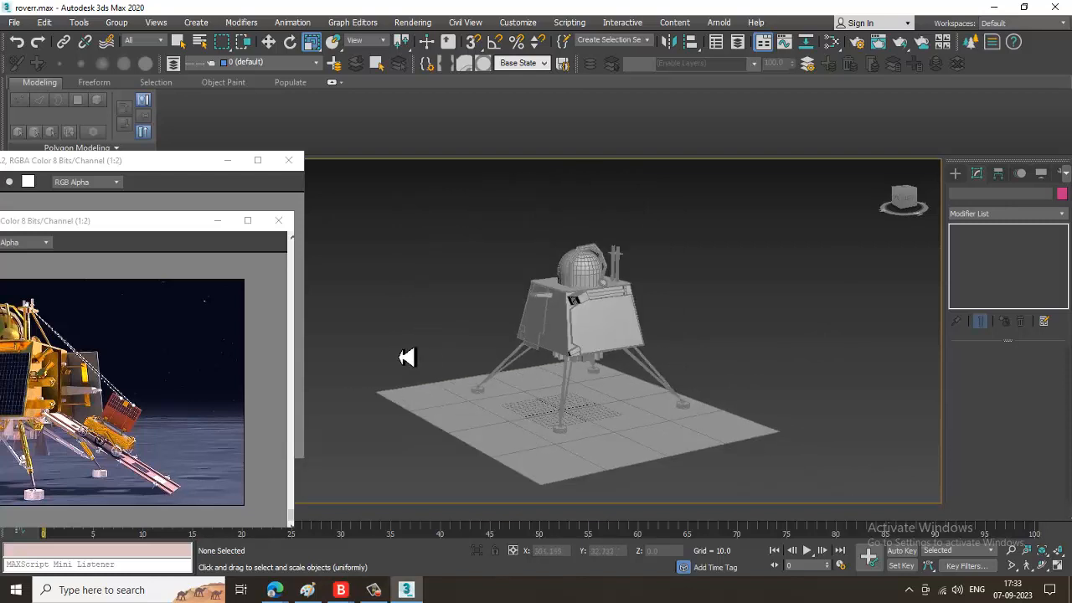
click(164, 283)
drag(141, 226, 238, 178)
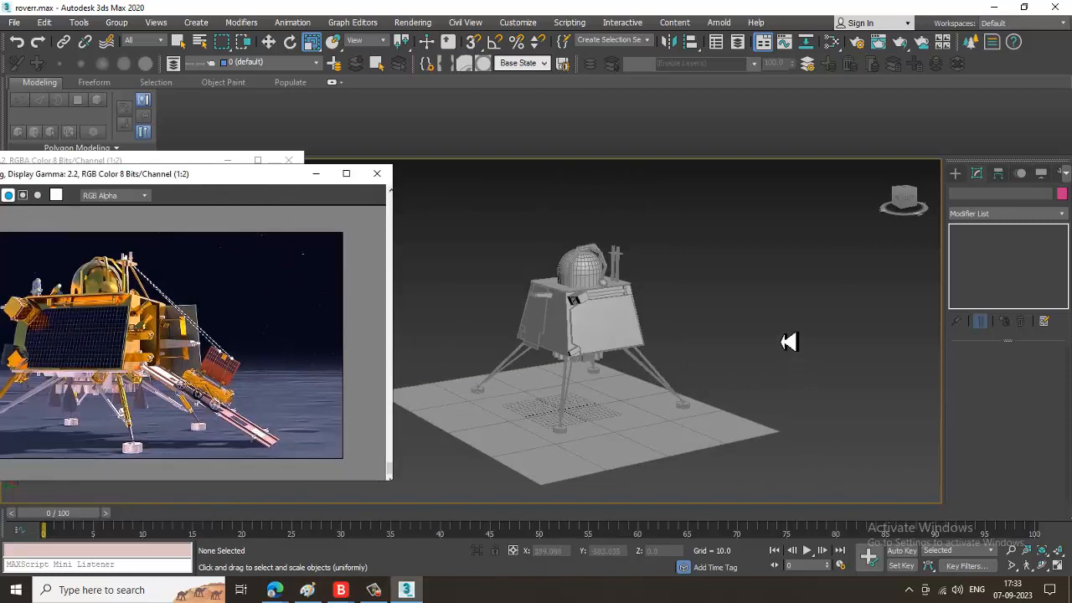